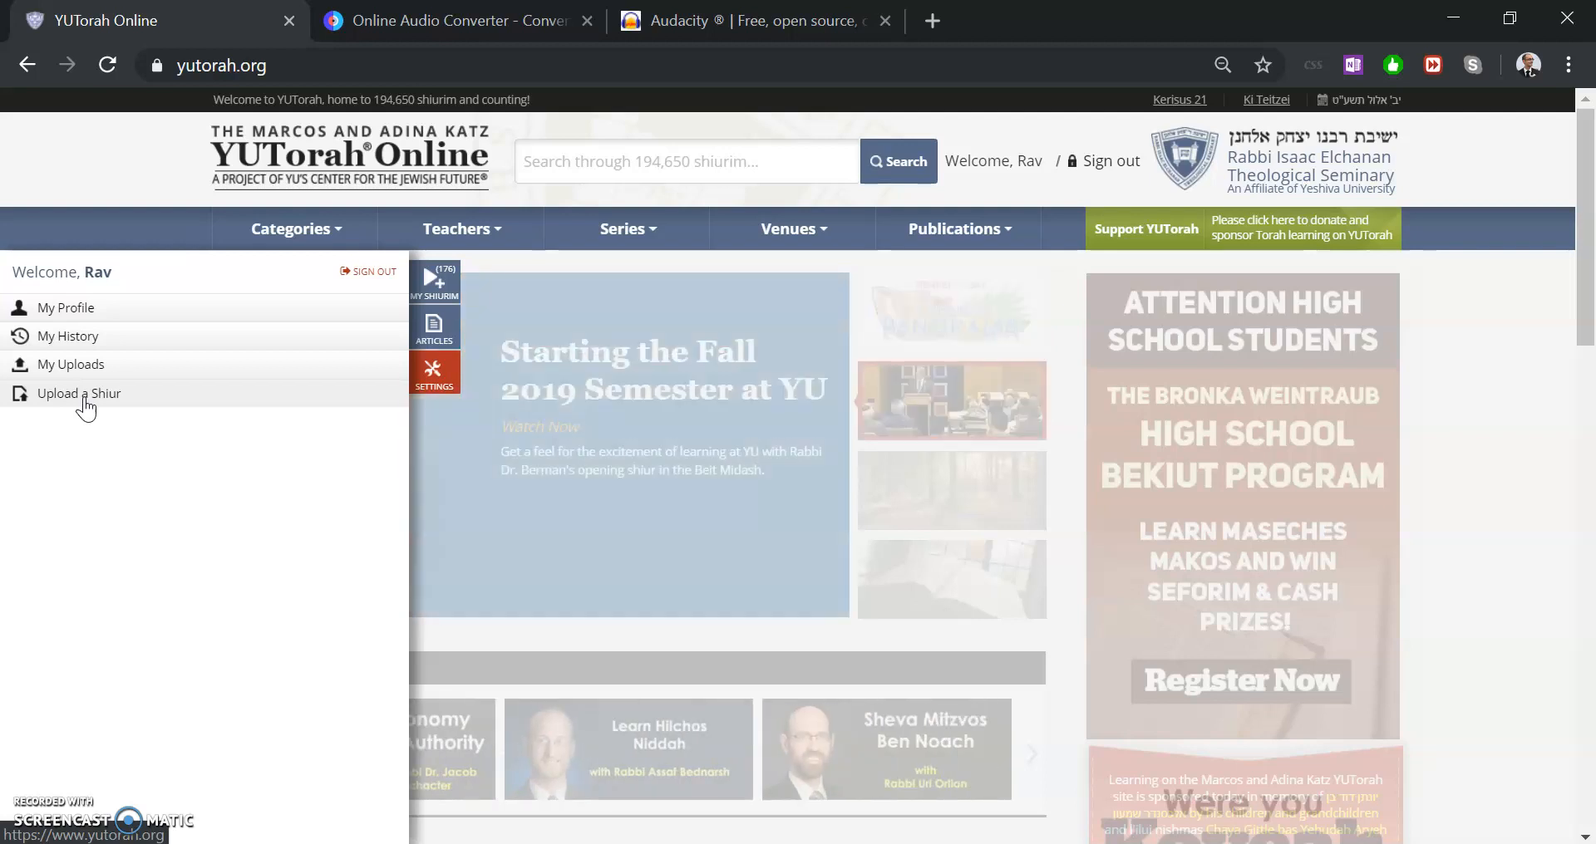
Open the form for uploading a new shiur from the account menu
{"action": "left_click", "coordinate": [573, 329]}
{"action": "left_click", "coordinate": [36, 375]}
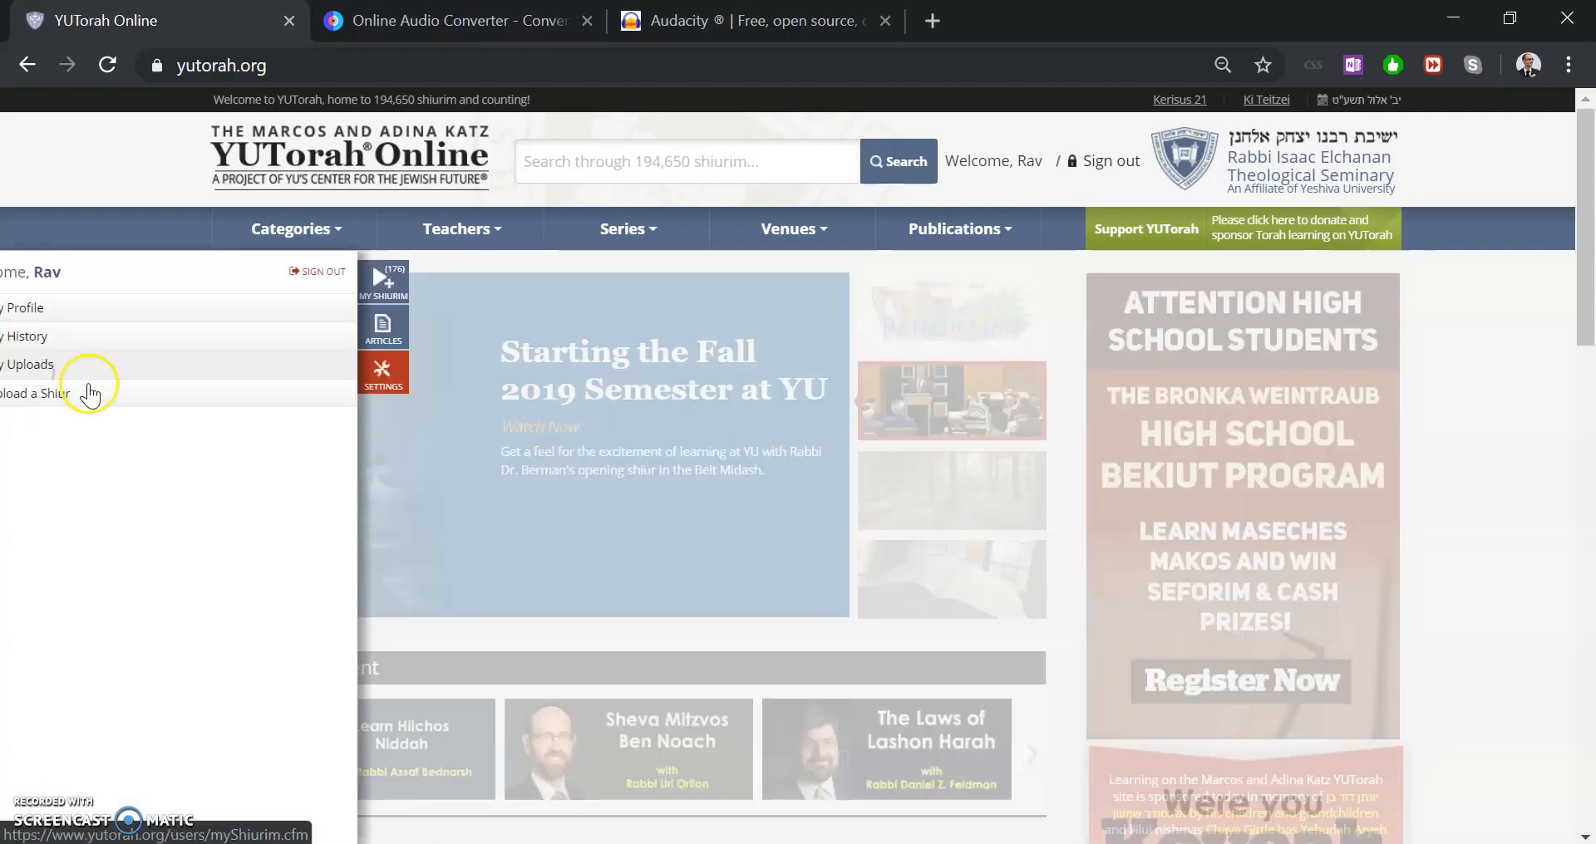
{"action": "left_click", "coordinate": [100, 394]}
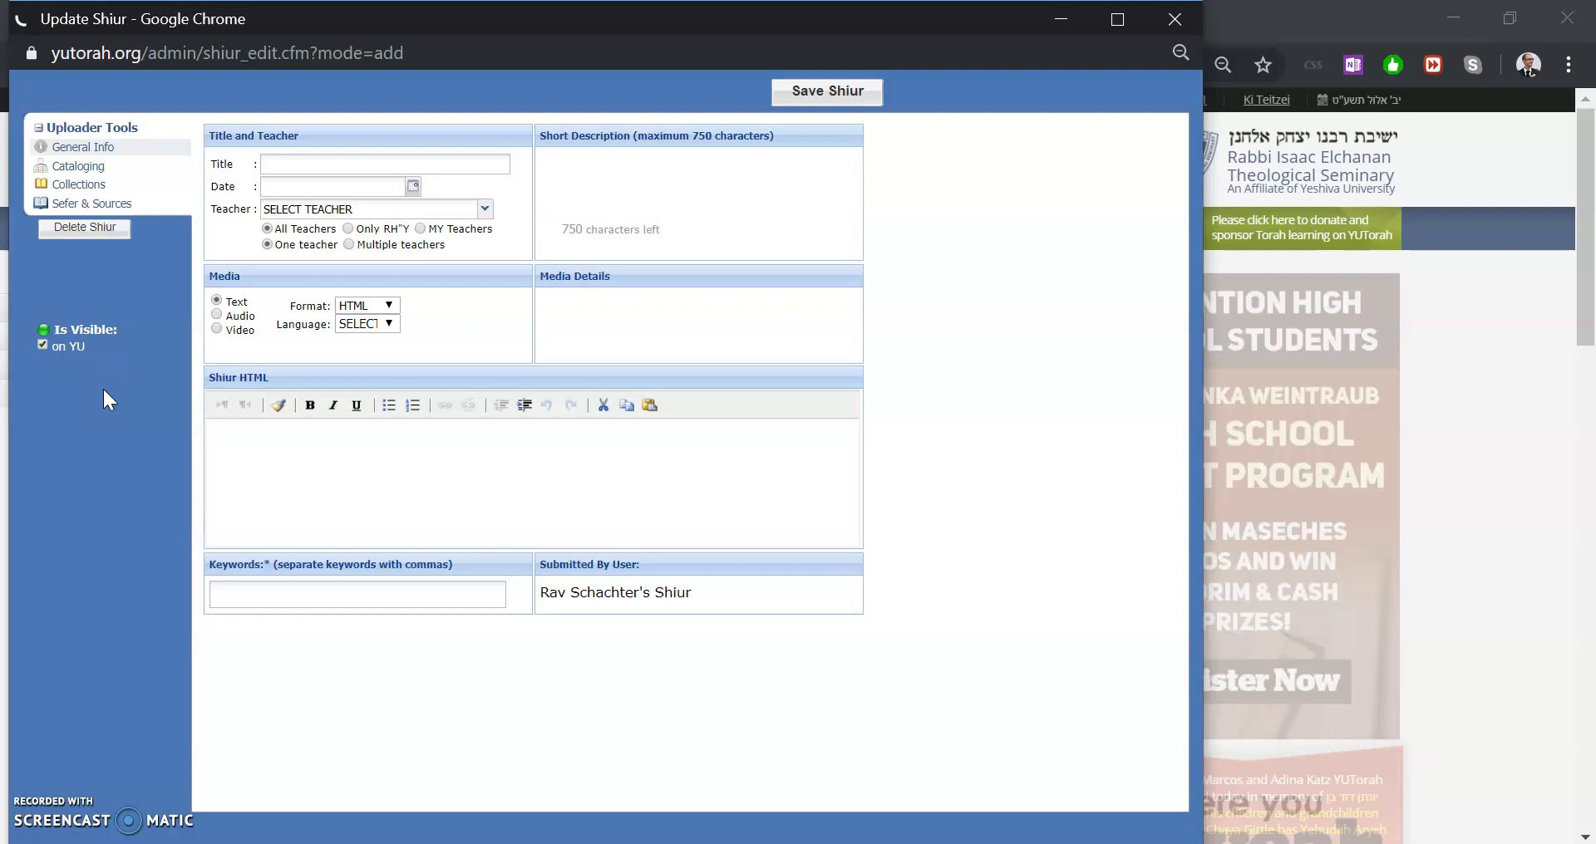
{"action": "left_click", "coordinate": [435, 156]}
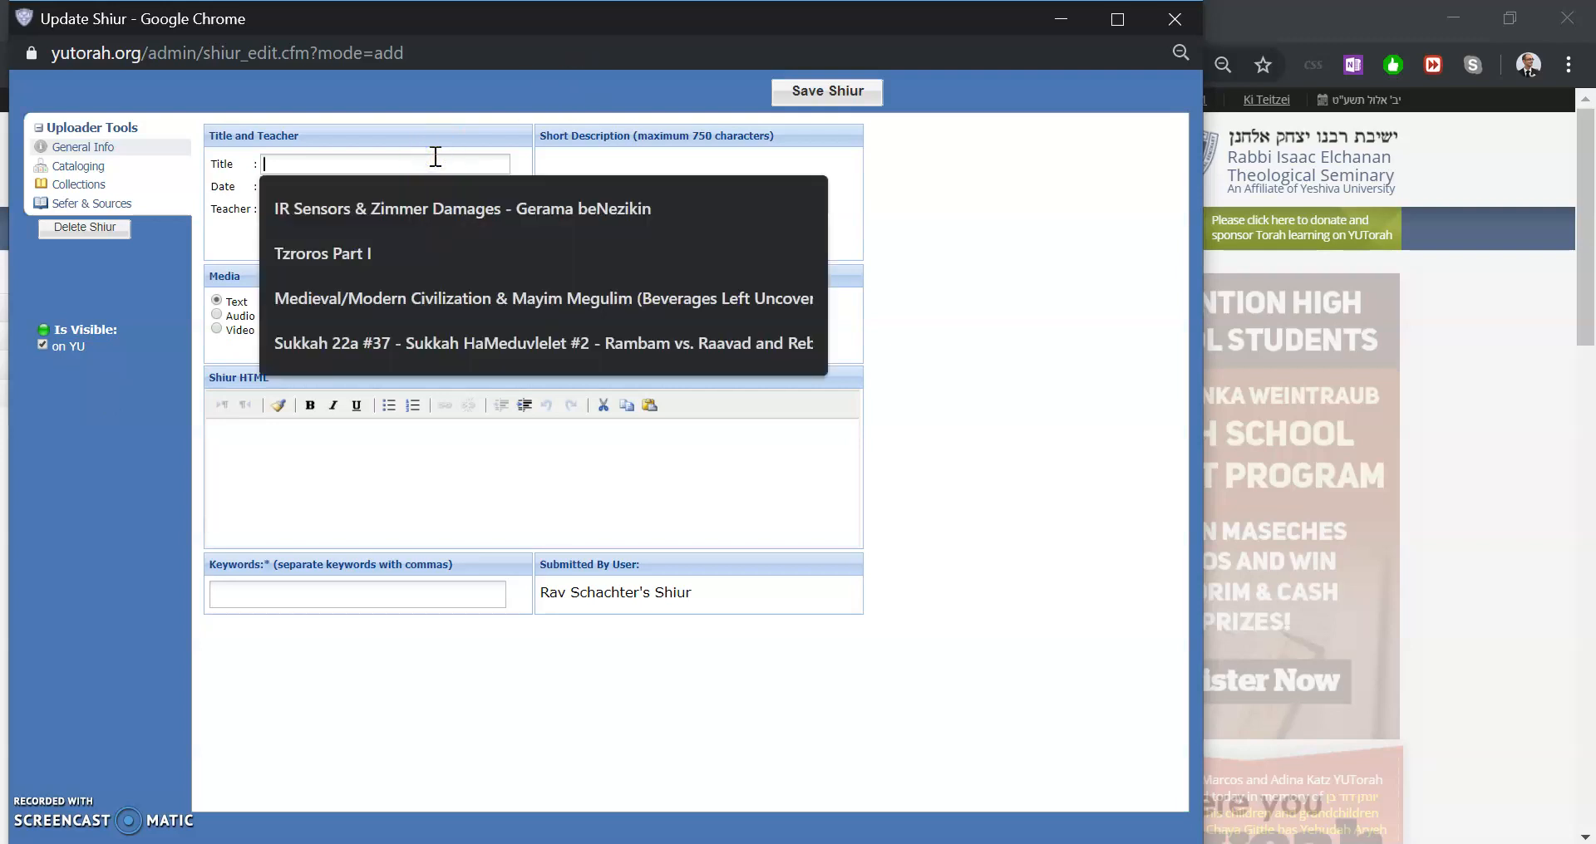
{"action": "left_click", "coordinate": [475, 140]}
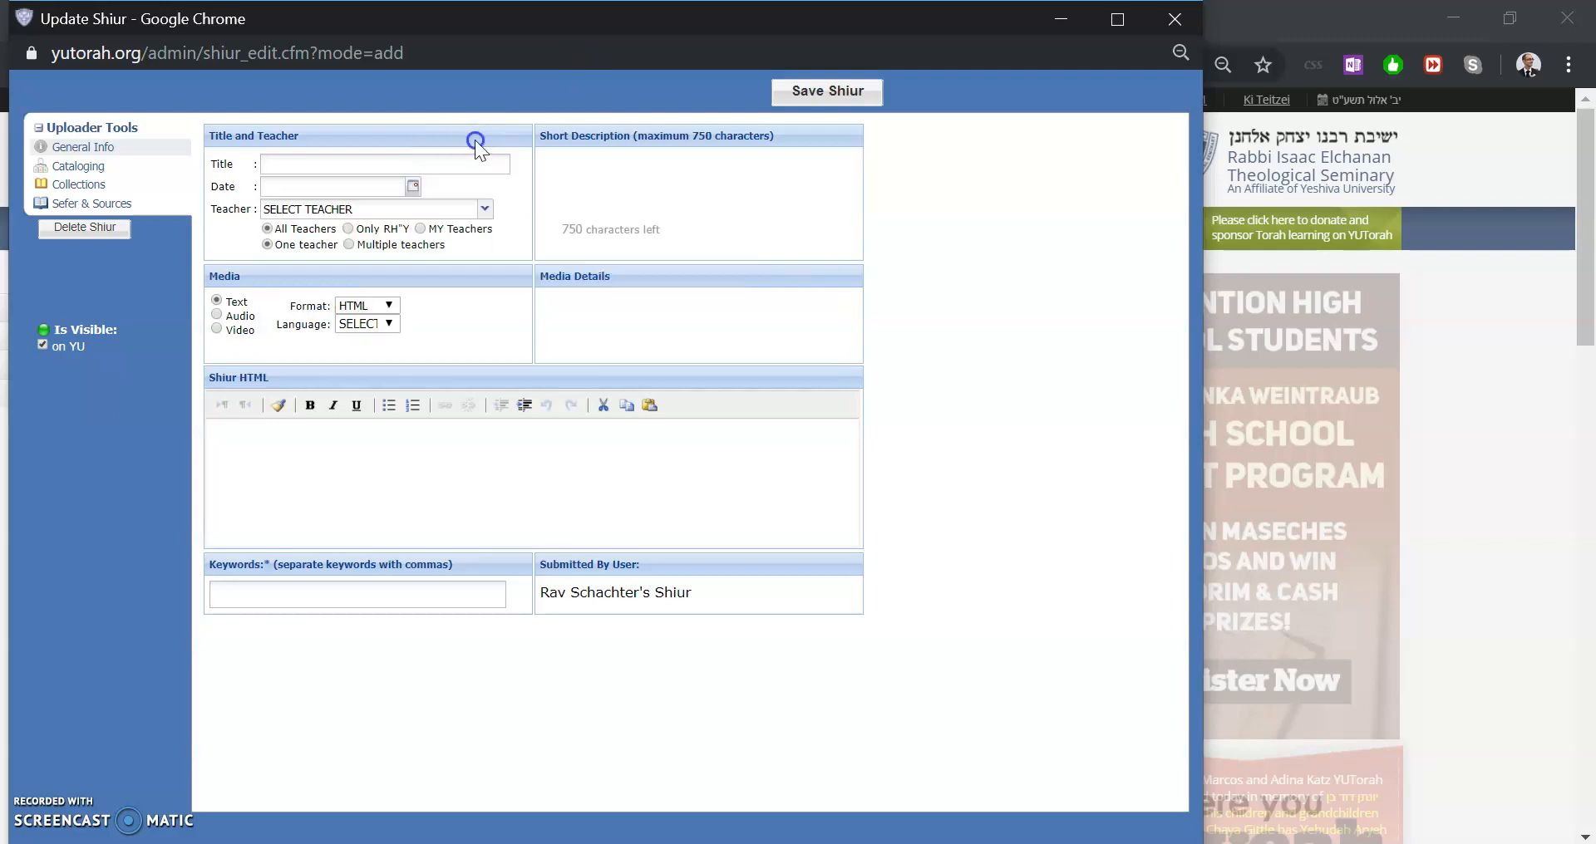
{"action": "left_click", "coordinate": [422, 162]}
{"action": "left_click", "coordinate": [501, 133]}
{"action": "left_click", "coordinate": [431, 162]}
{"action": "left_click", "coordinate": [571, 145]}
{"action": "left_click", "coordinate": [481, 170]}
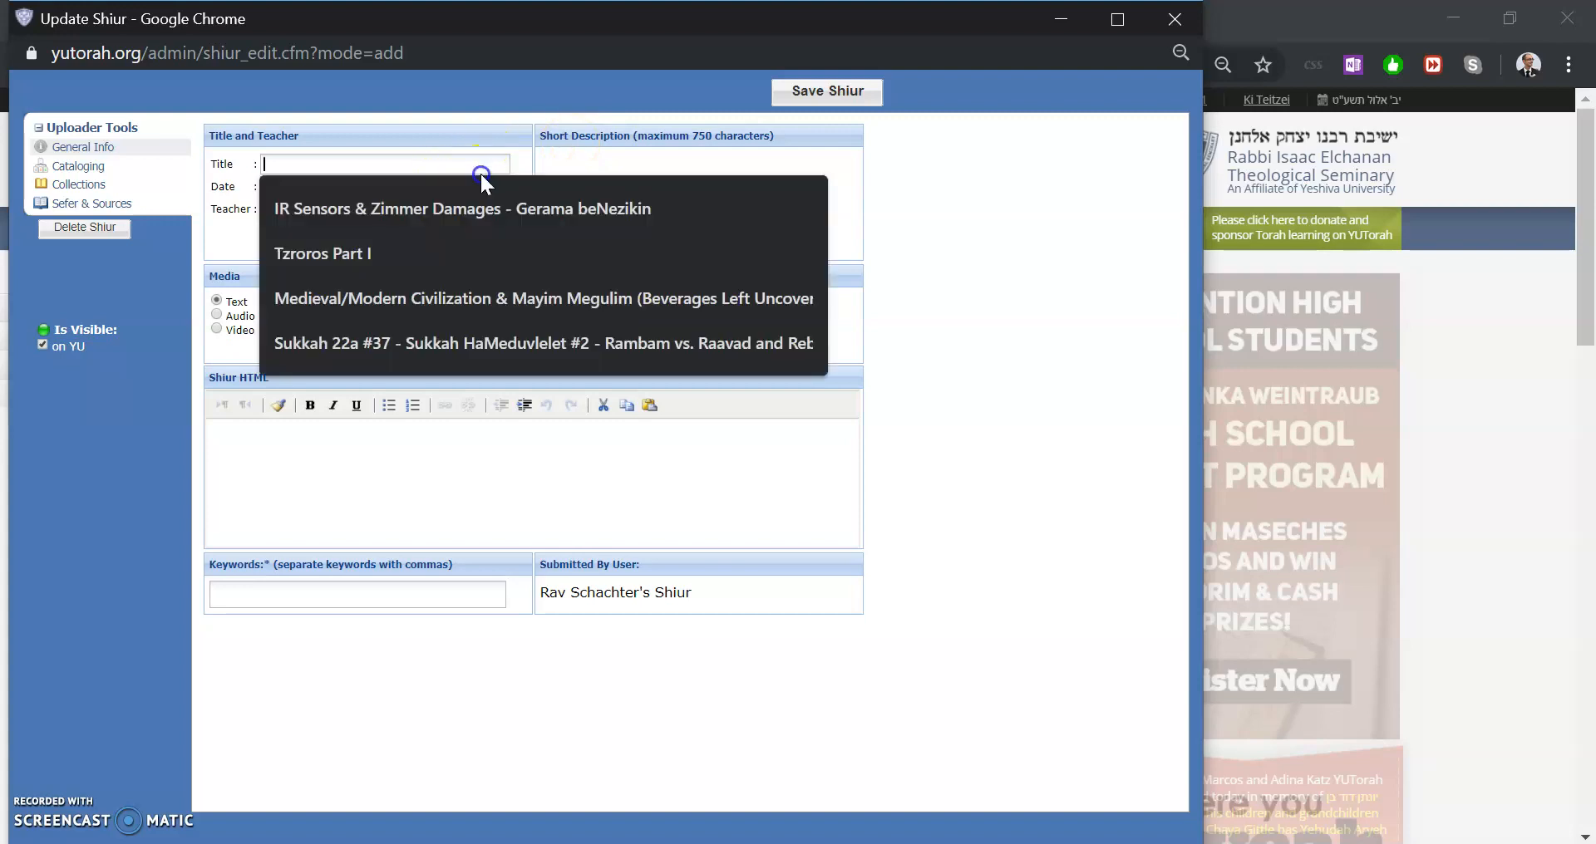
{"action": "left_click", "coordinate": [603, 126]}
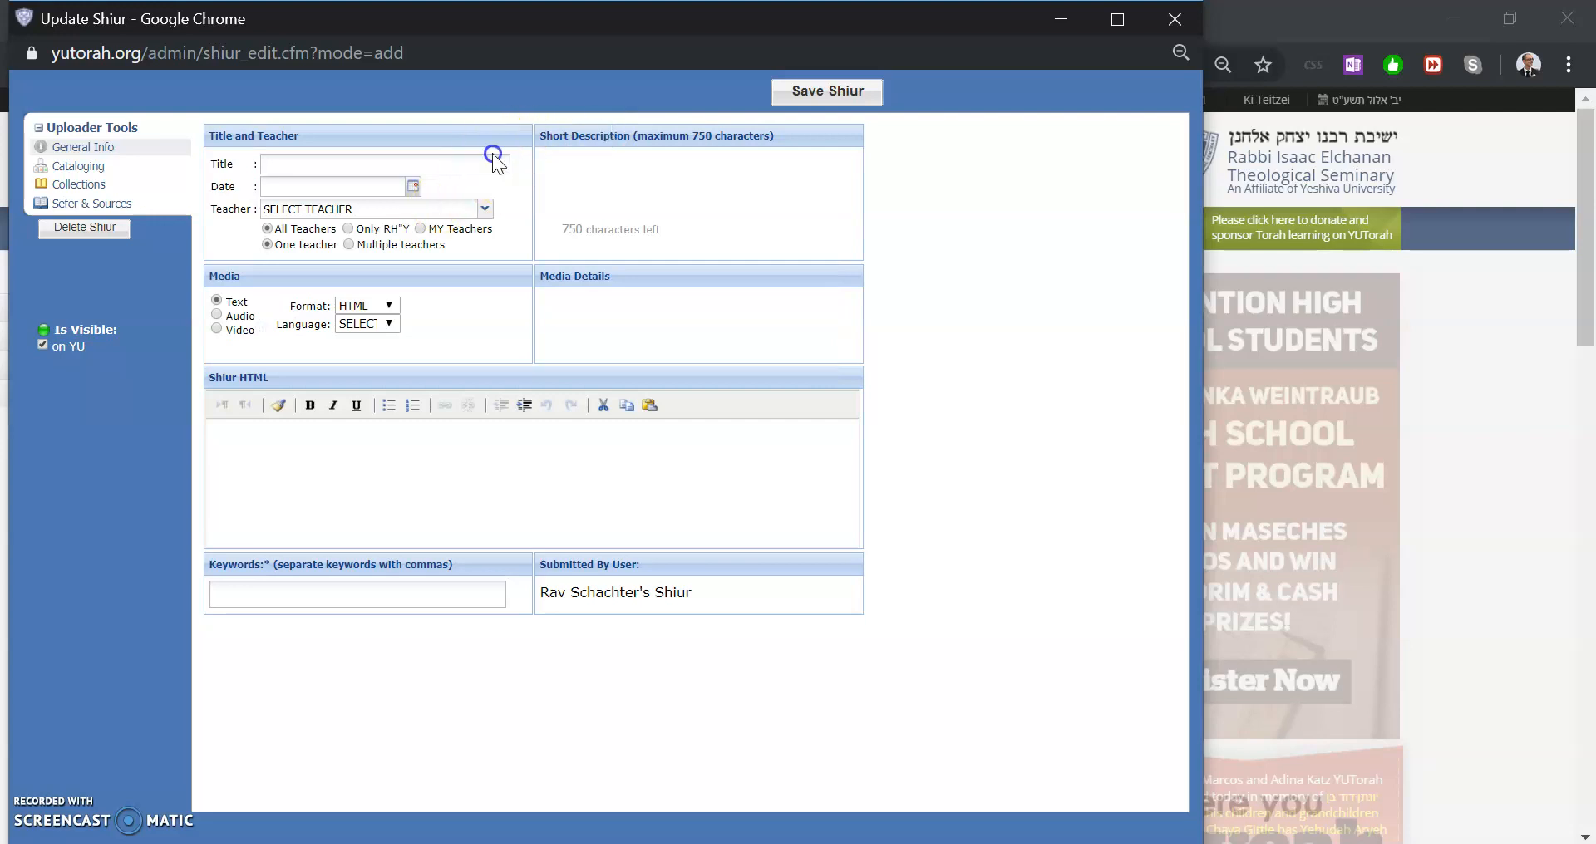
{"action": "left_click", "coordinate": [457, 165]}
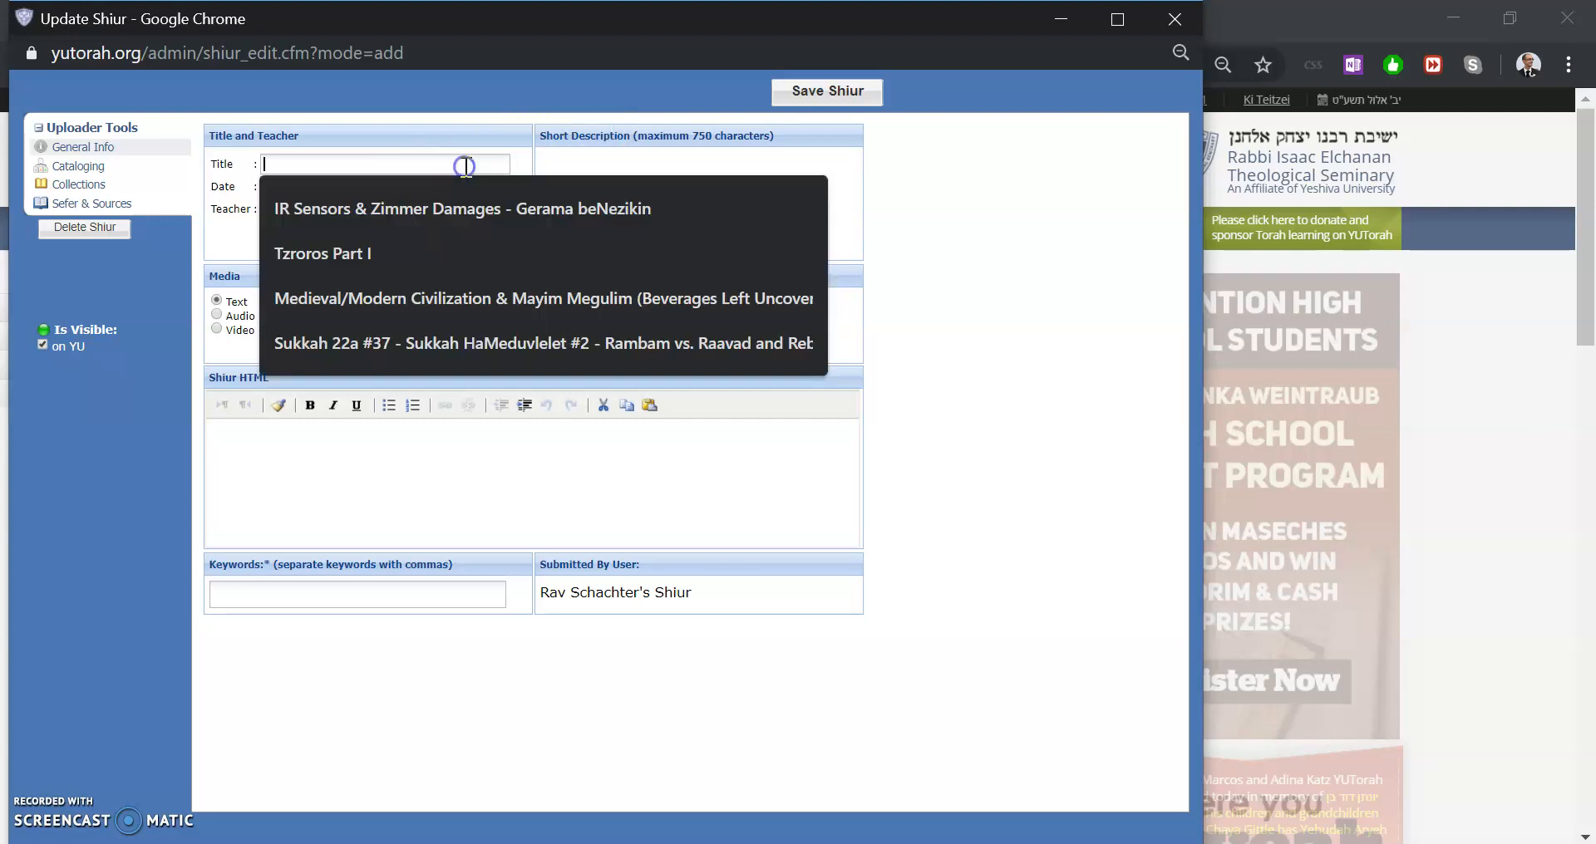
{"action": "left_click", "coordinate": [565, 118]}
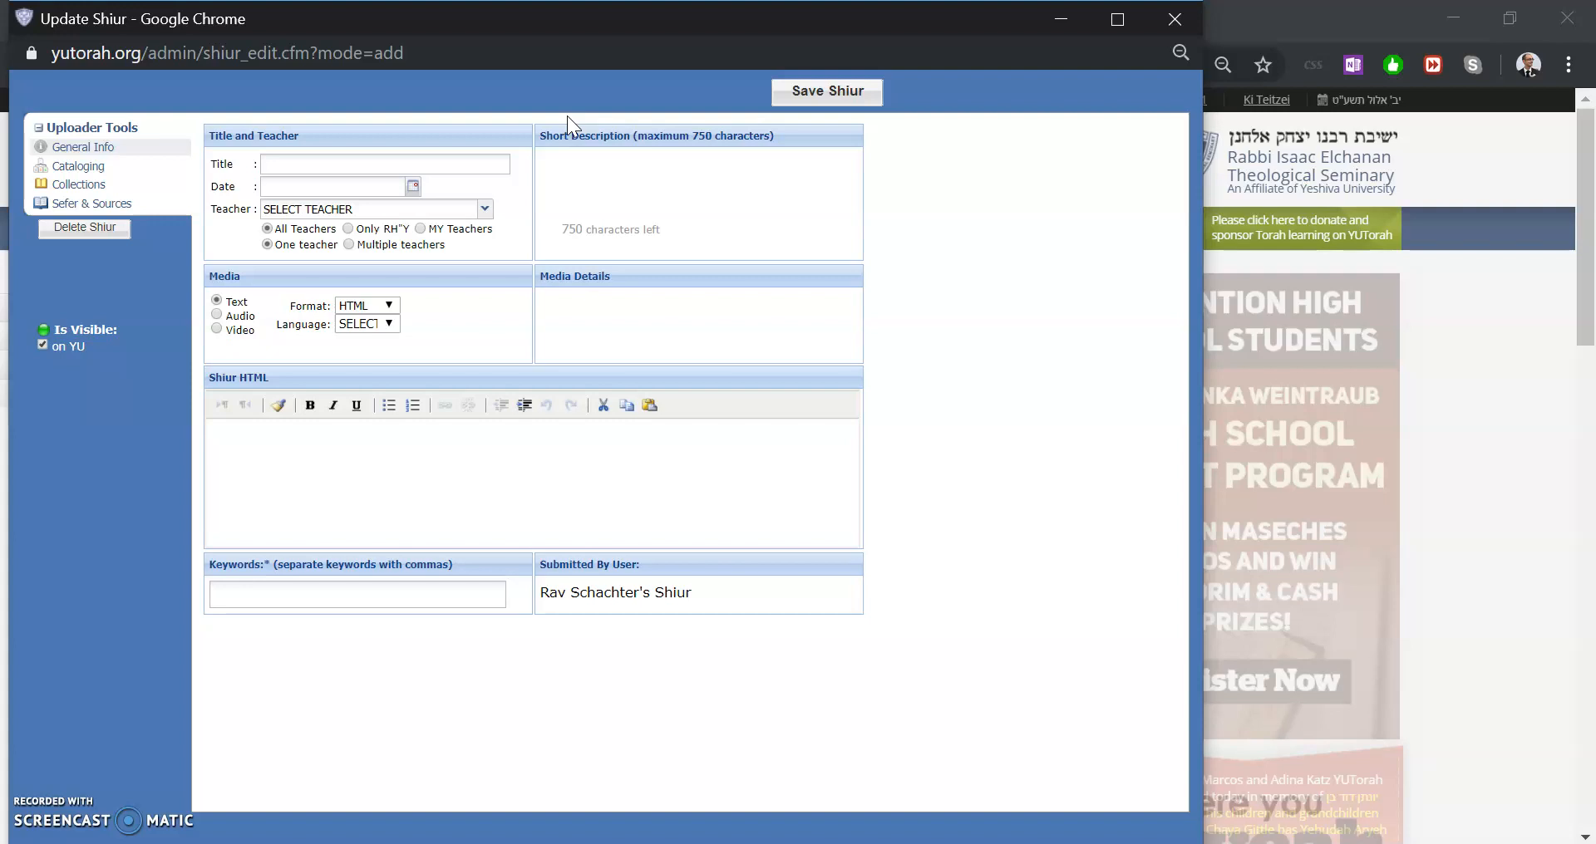
Enter the shiur title My Gemara Shiur #37
{"action": "left_click", "coordinate": [476, 162]}
{"action": "type", "text": "My Gemara Shiur #37"}
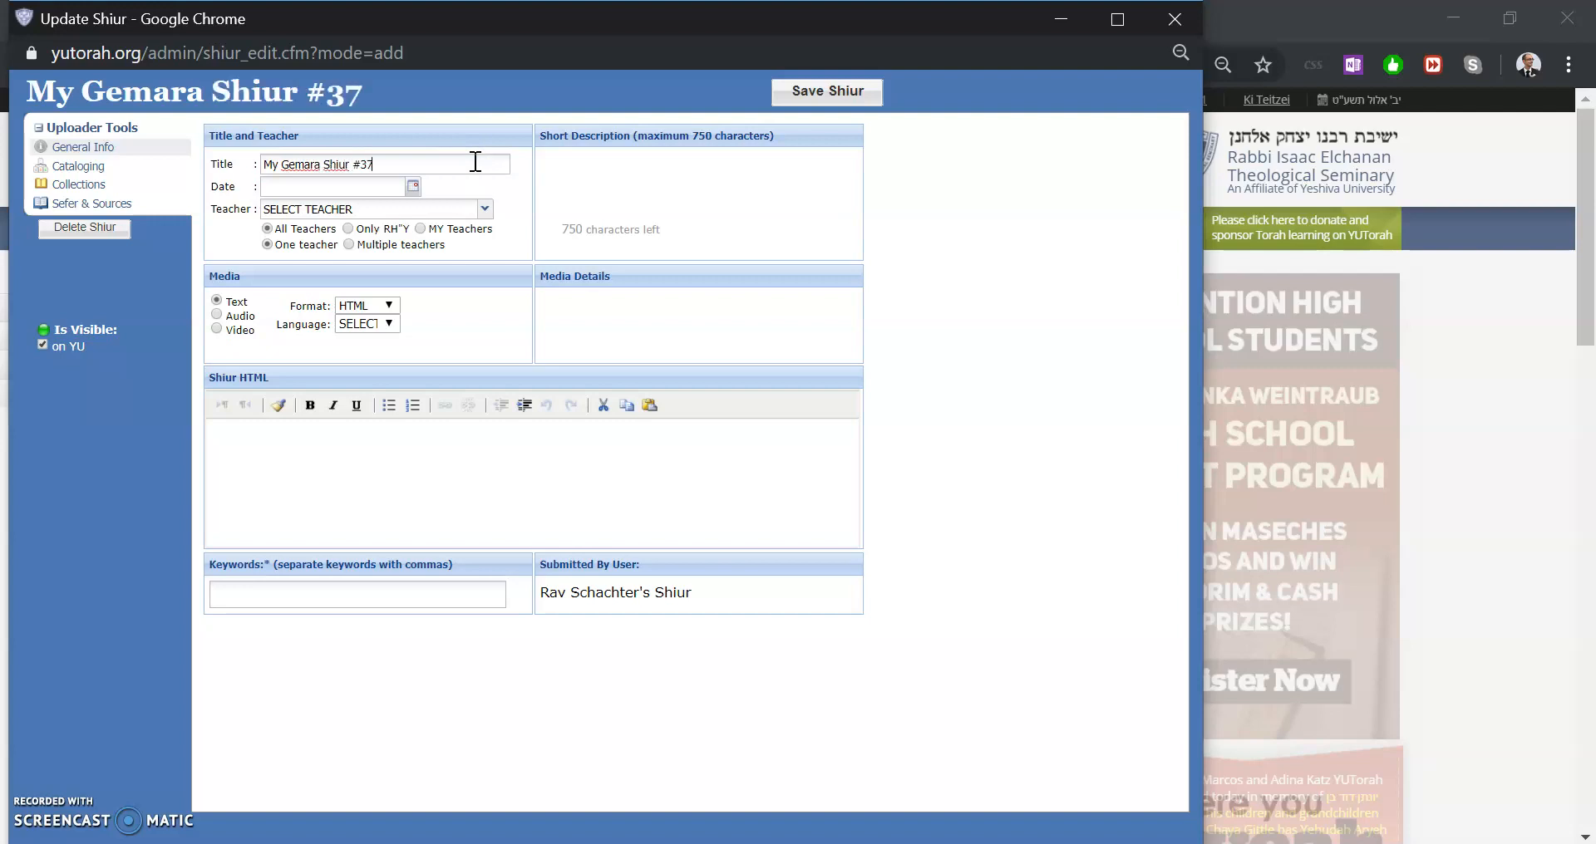
Set the shiur date to 09/02/2019 using the date picker
{"action": "left_click", "coordinate": [413, 185]}
{"action": "left_click", "coordinate": [320, 280]}
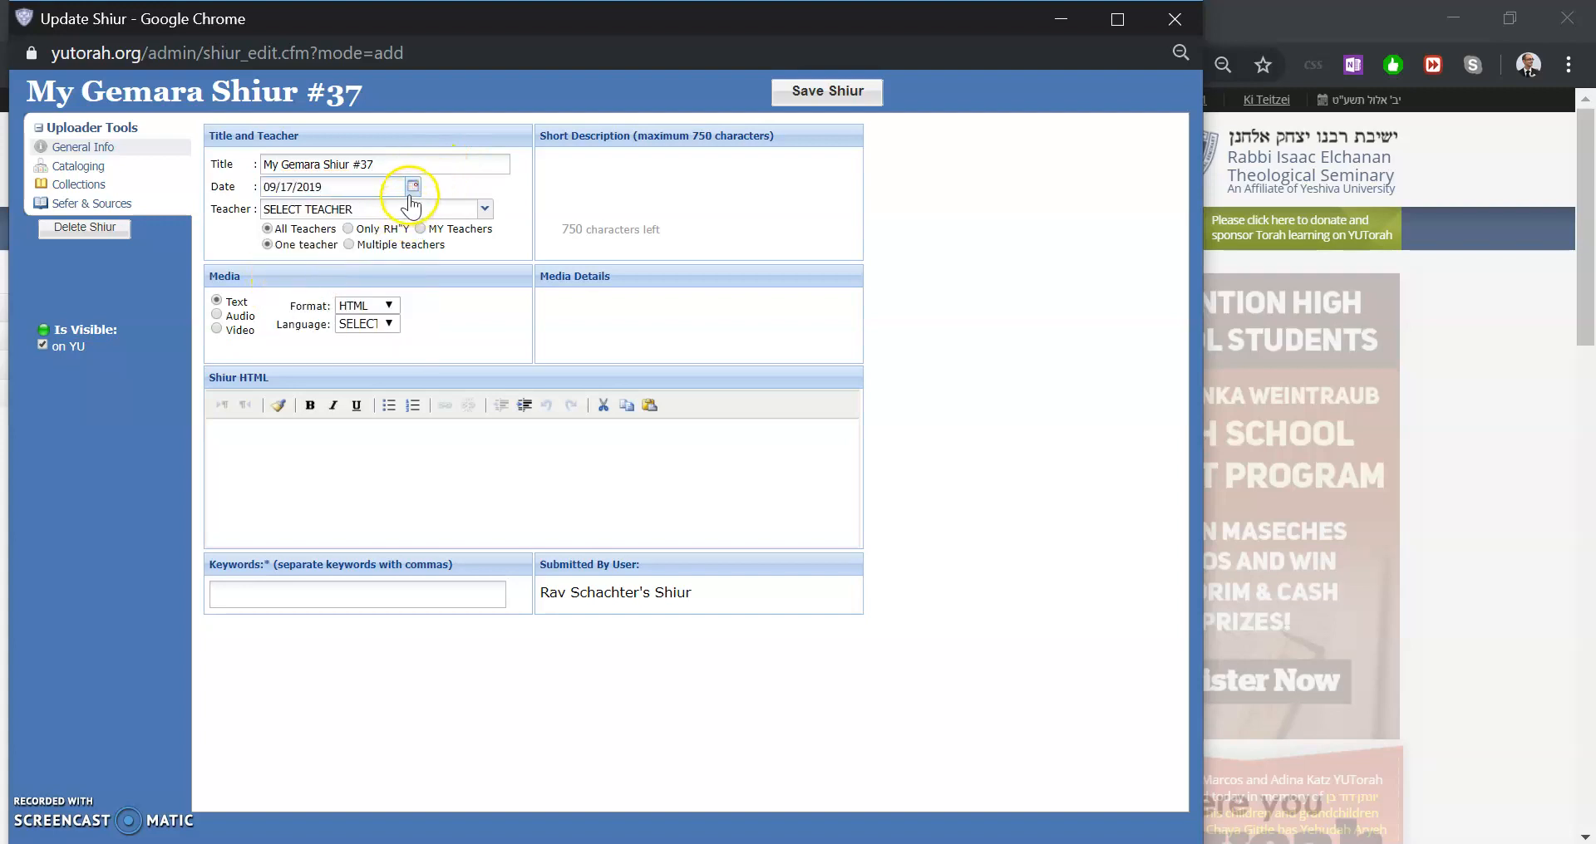
{"action": "left_click", "coordinate": [413, 186]}
{"action": "left_click", "coordinate": [300, 246]}
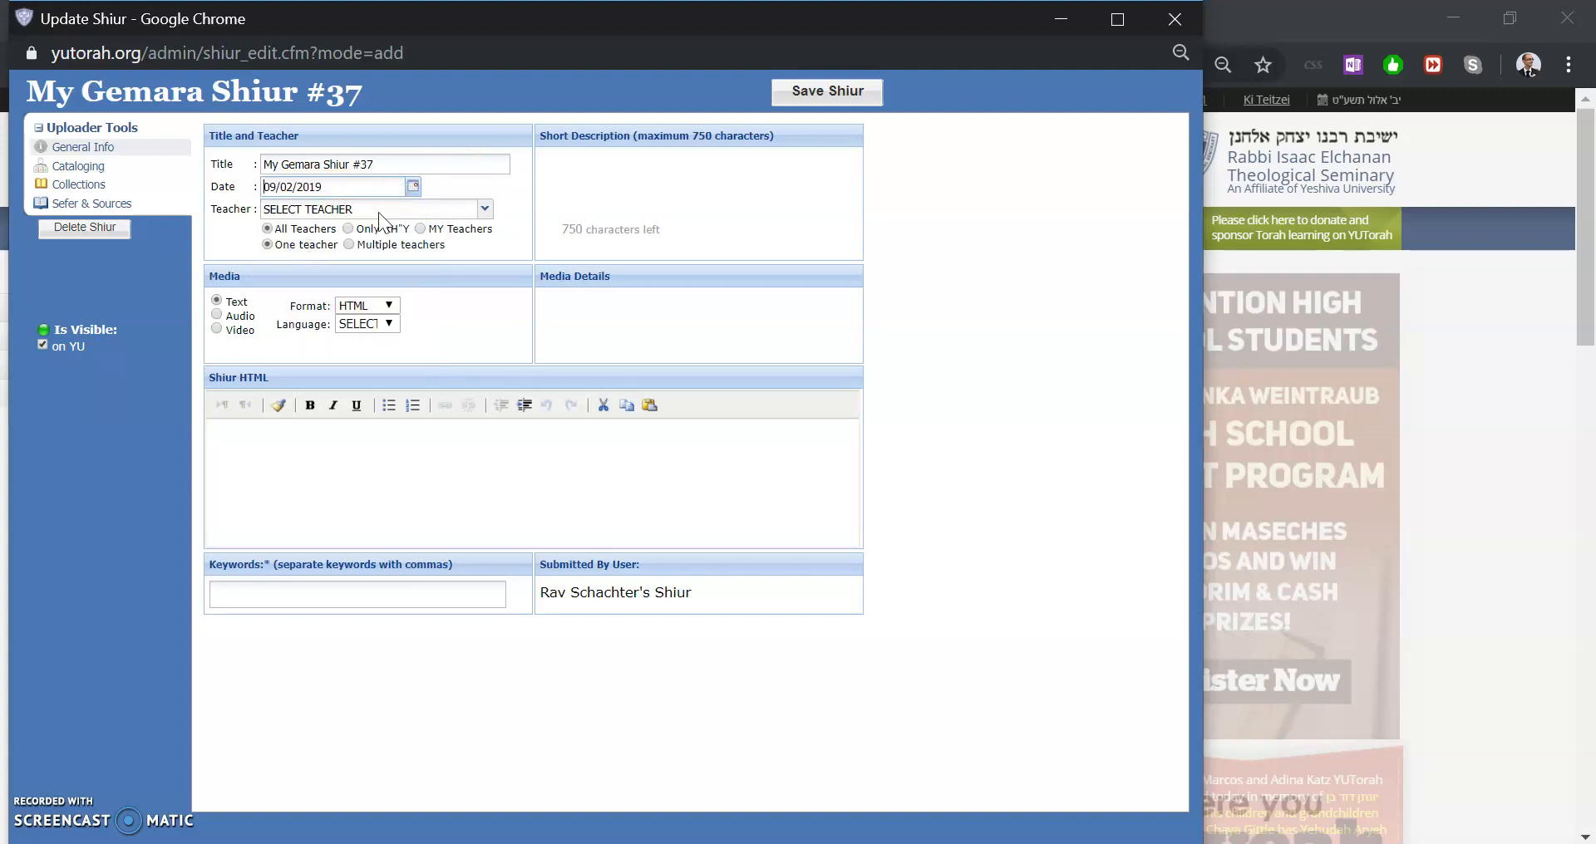
Choose the teacher by searching the teacher list for dj and accepting the match
{"action": "double_click", "coordinate": [397, 208]}
{"action": "left_click", "coordinate": [397, 209]}
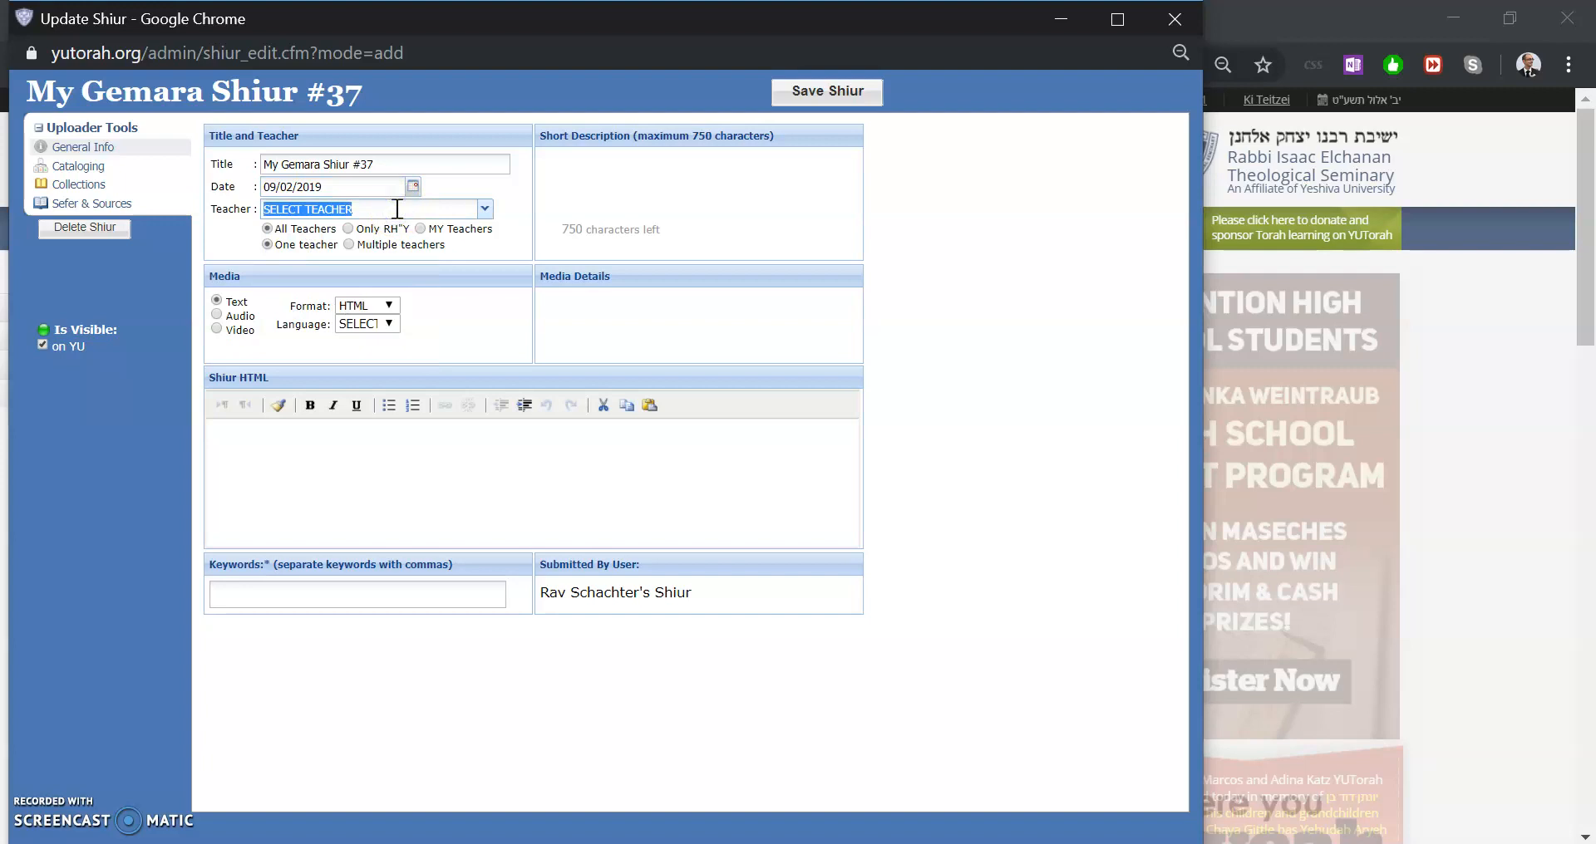
{"action": "type", "text": "dj"}
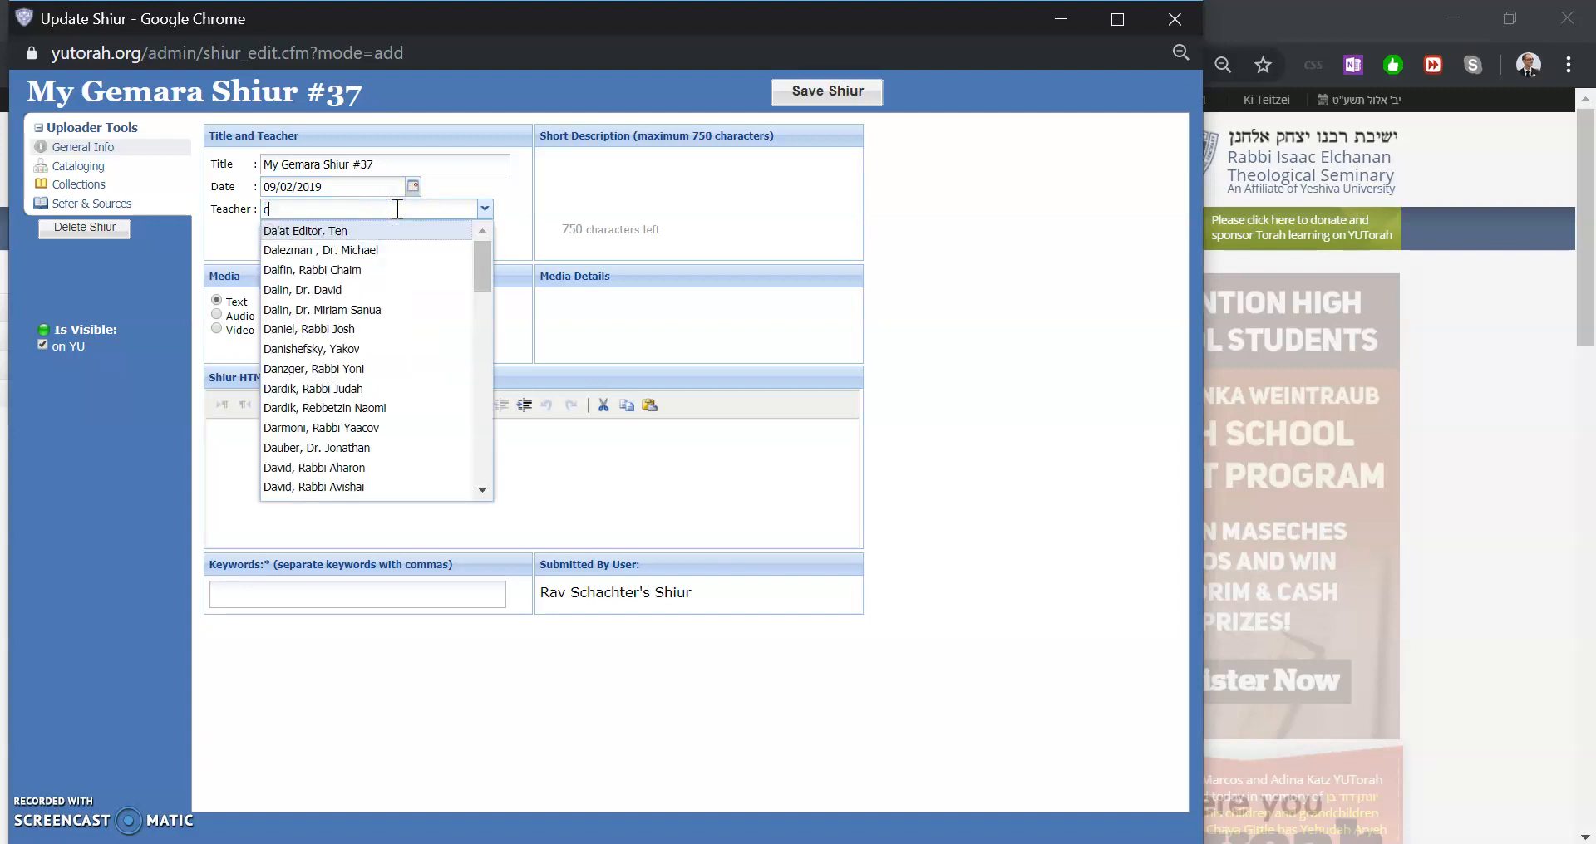
{"action": "key", "text": "Return"}
Write the short description: Clarifying the machaloket we mentioned yesterday about Avos Nezikin, and continuing on to the next Daf
{"action": "left_click", "coordinate": [671, 190]}
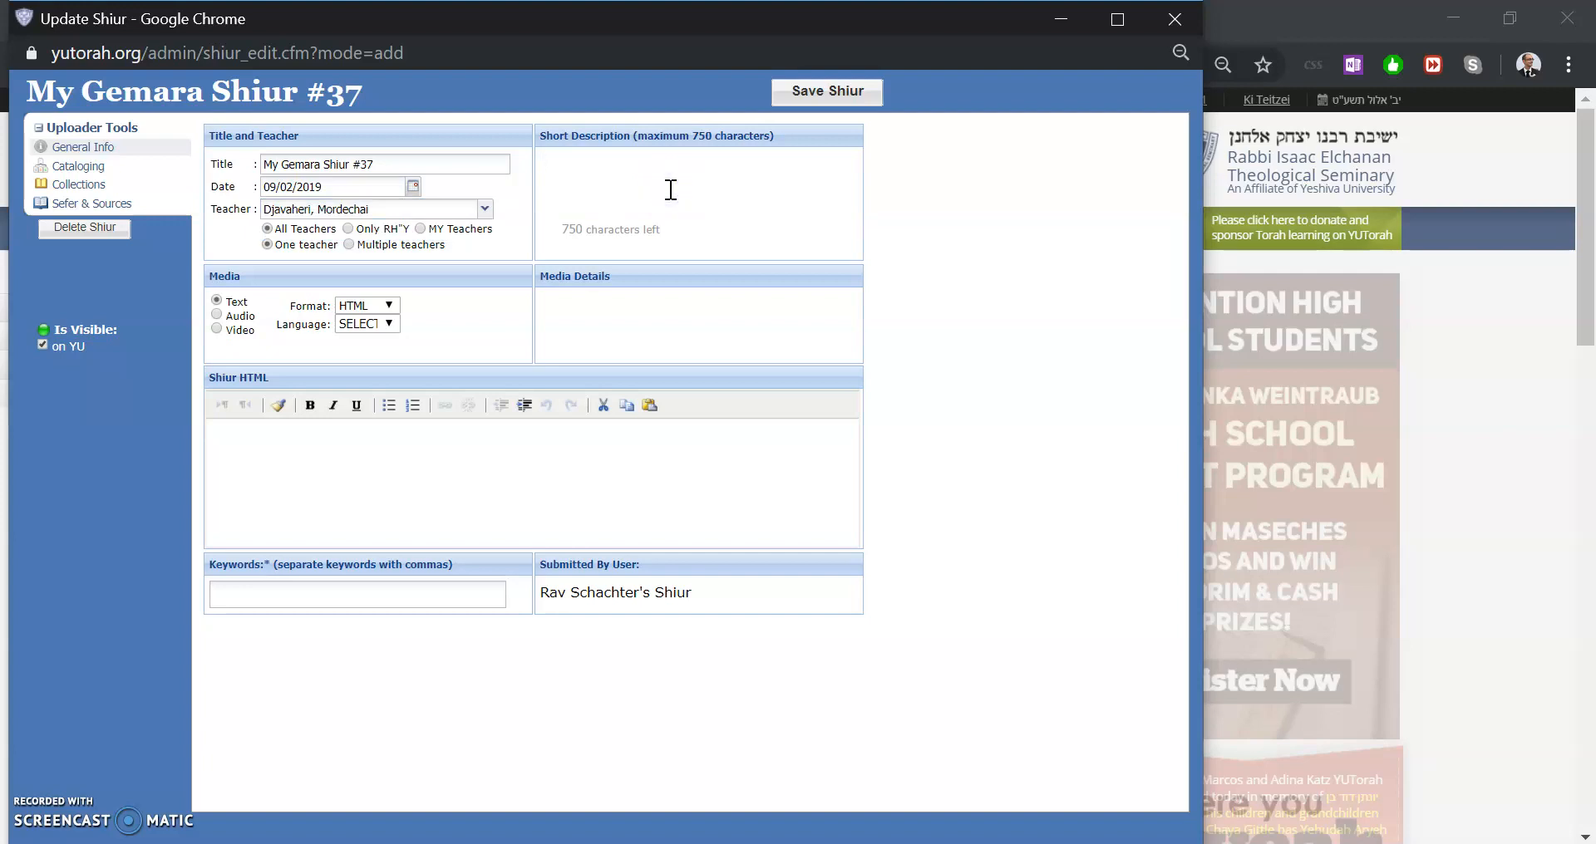
{"action": "type", "text": "Clarifying the machaloket we mentione dy"}
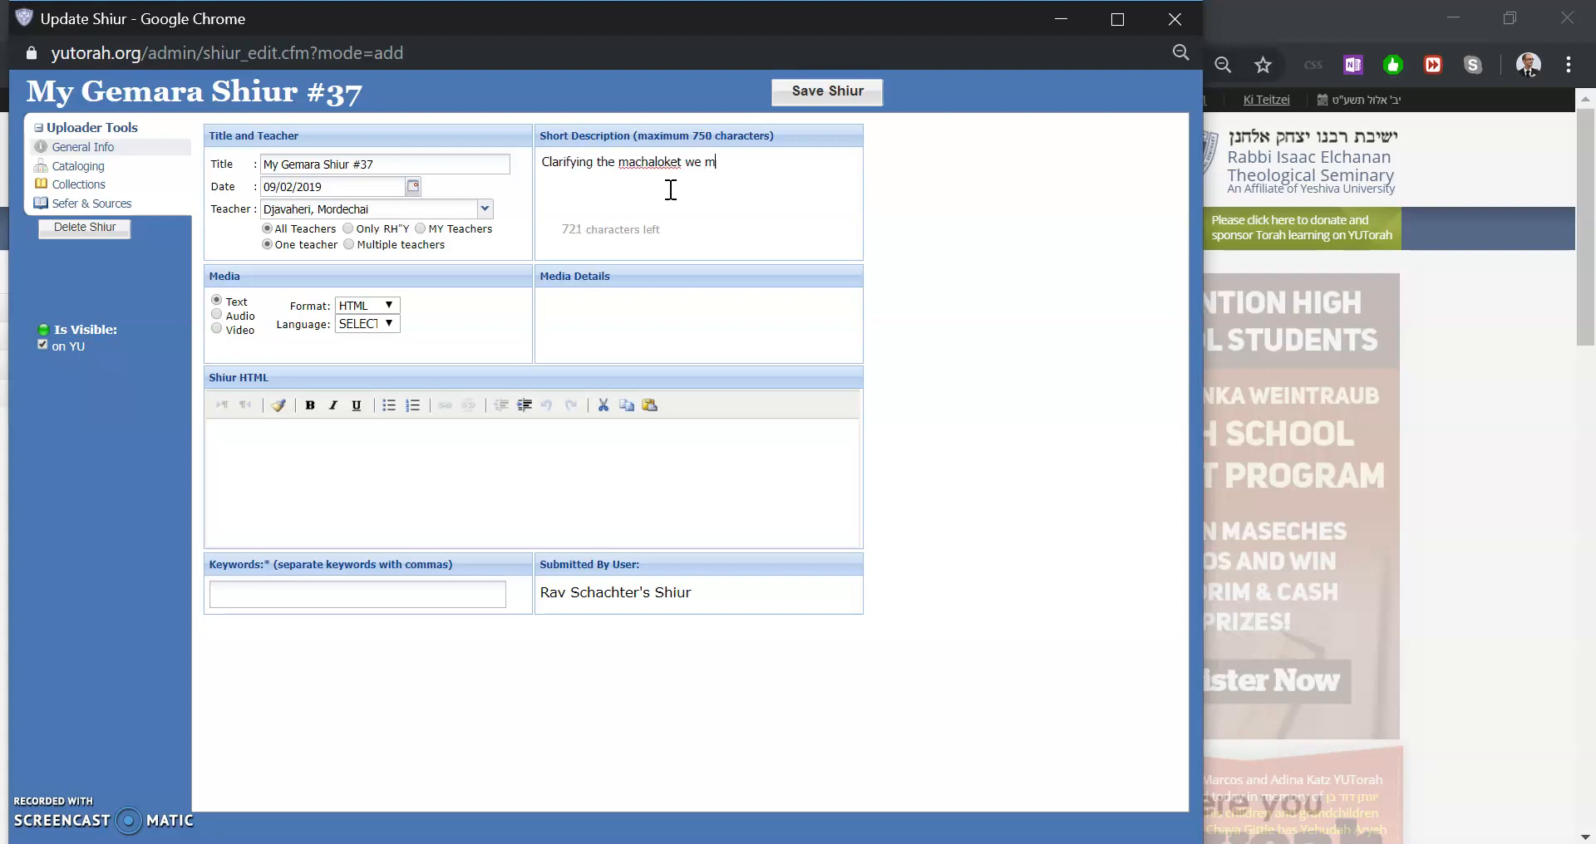
{"action": "key", "text": "BackSpace"}
{"action": "key", "text": "BackSpace"}
{"action": "key", "text": "BackSpace"}
{"action": "type", "text": "d yesterday about Avo"}
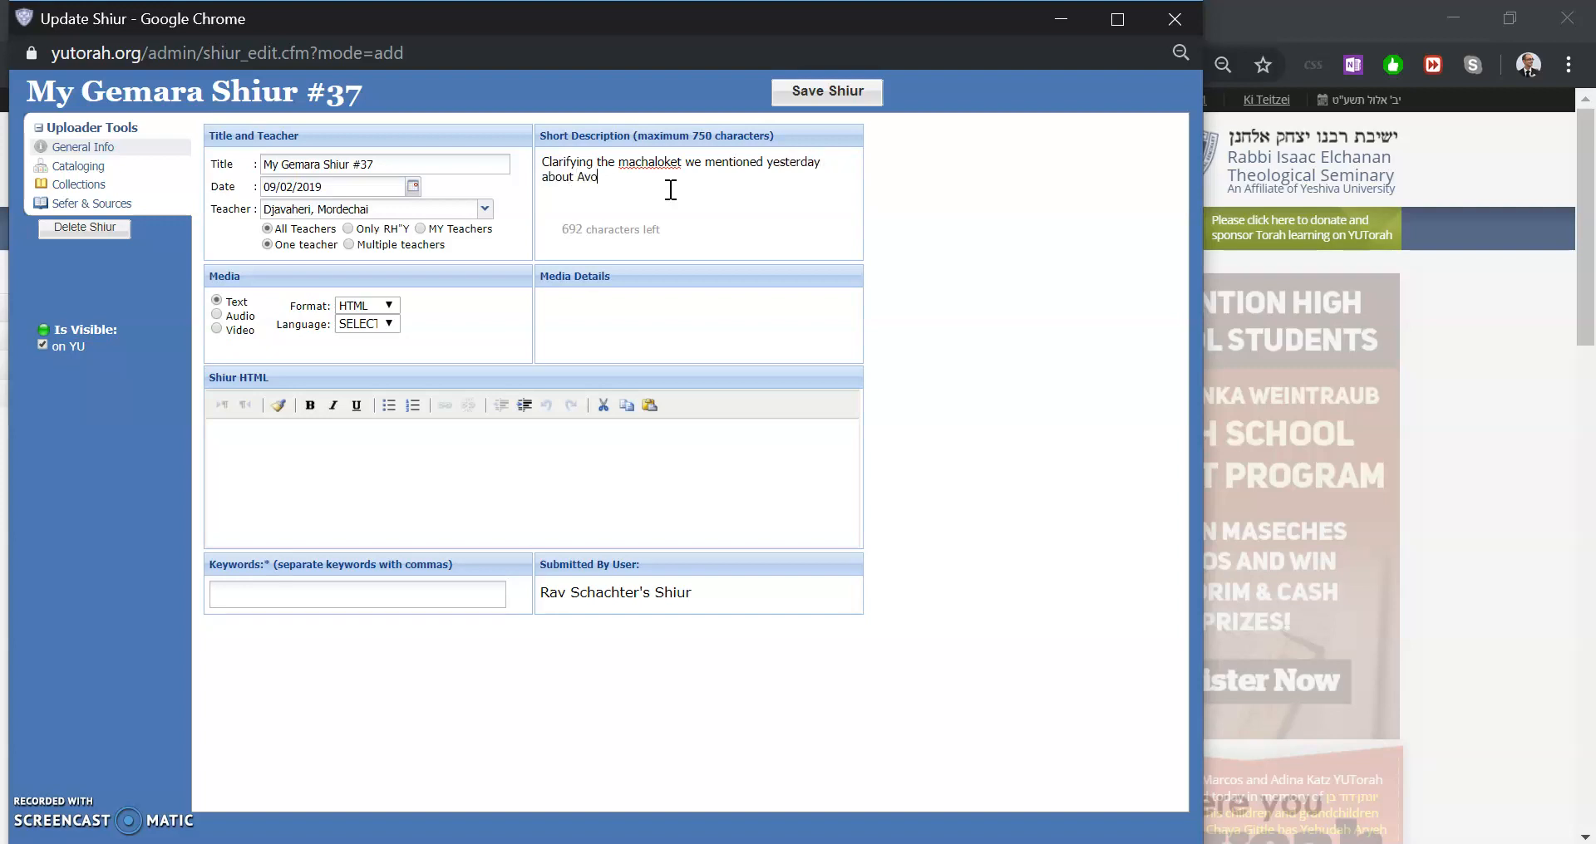
{"action": "type", "text": "s Nezikin"}
{"action": "key", "text": "BackSpace"}
{"action": "key", "text": "BackSpace"}
{"action": "type", "text": "n, and continuing on to the next Daf"}
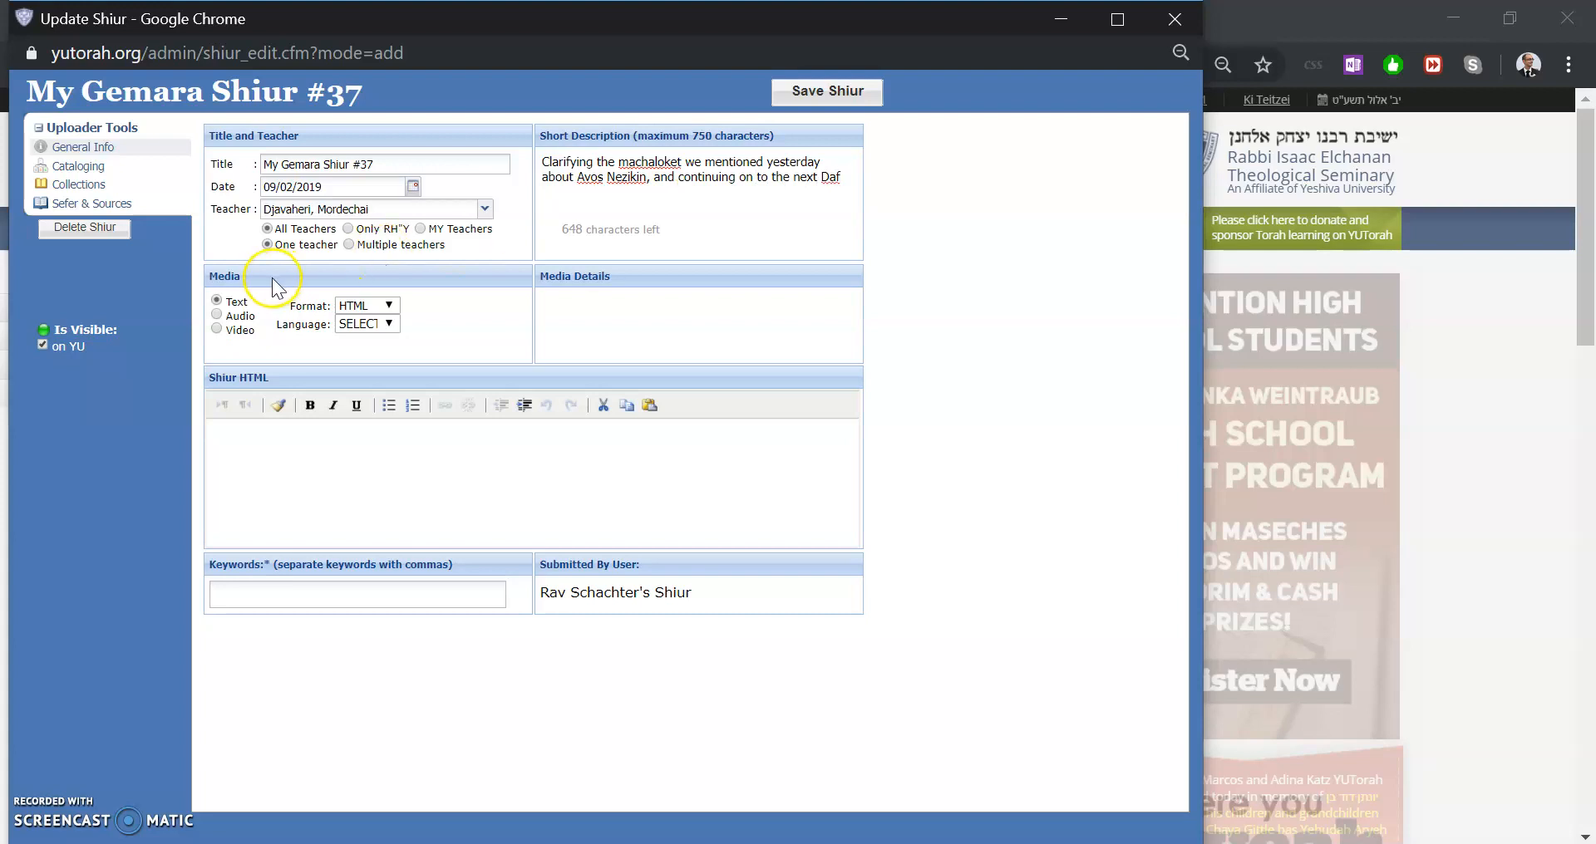
Keep the HTML format and enter Hello World, this is my shiur. as the shiur HTML text
{"action": "left_click", "coordinate": [221, 283]}
{"action": "left_click", "coordinate": [381, 307]}
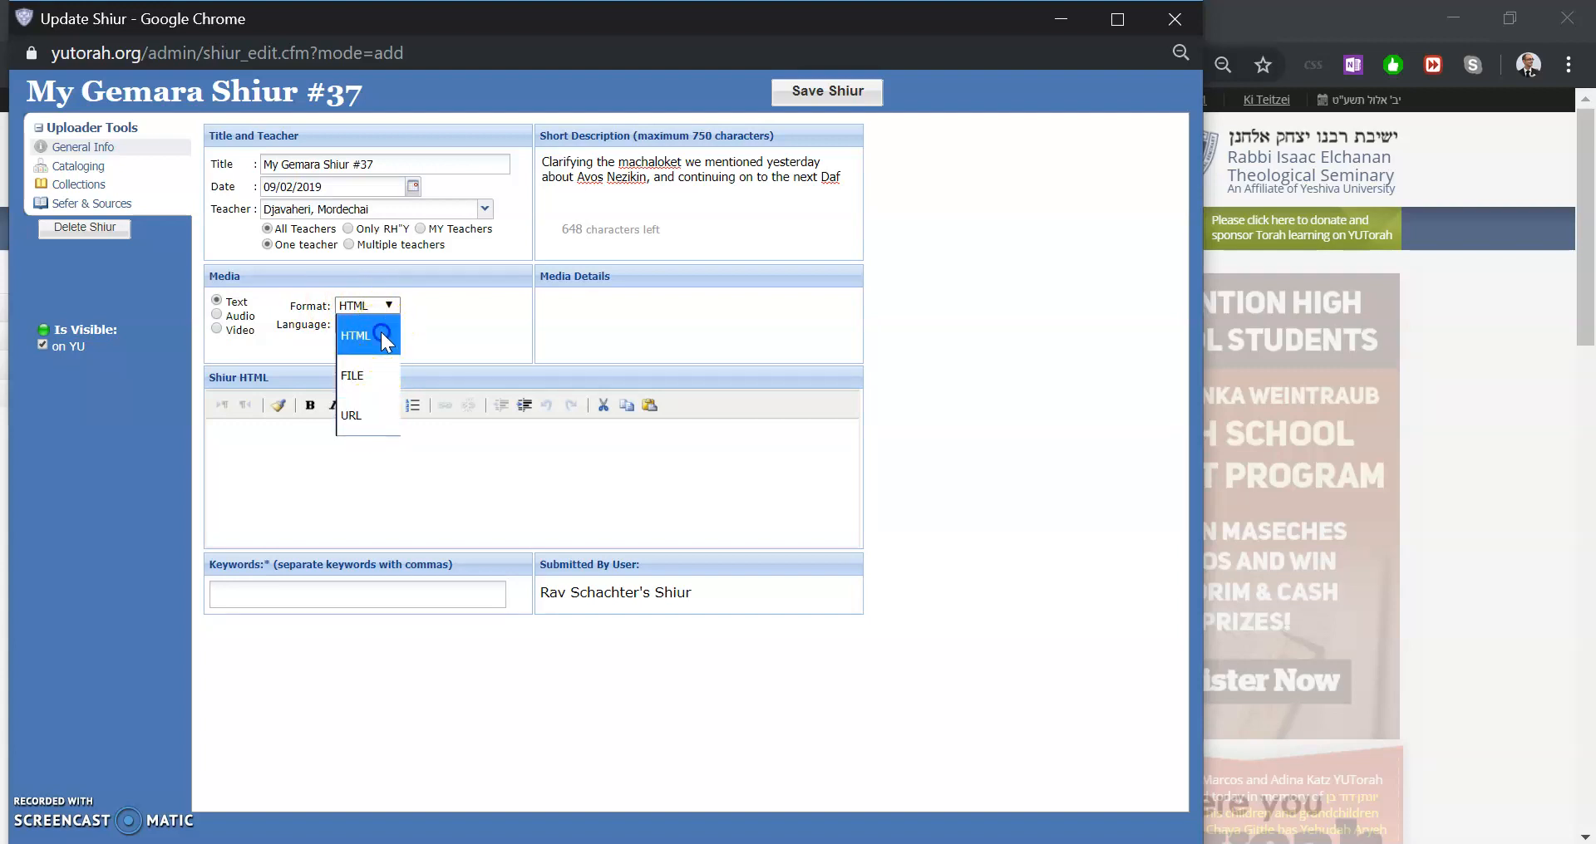
{"action": "left_click", "coordinate": [380, 332]}
{"action": "left_click", "coordinate": [363, 432]}
{"action": "type", "text": "Hello "}
{"action": "type", "text": "World, this is"}
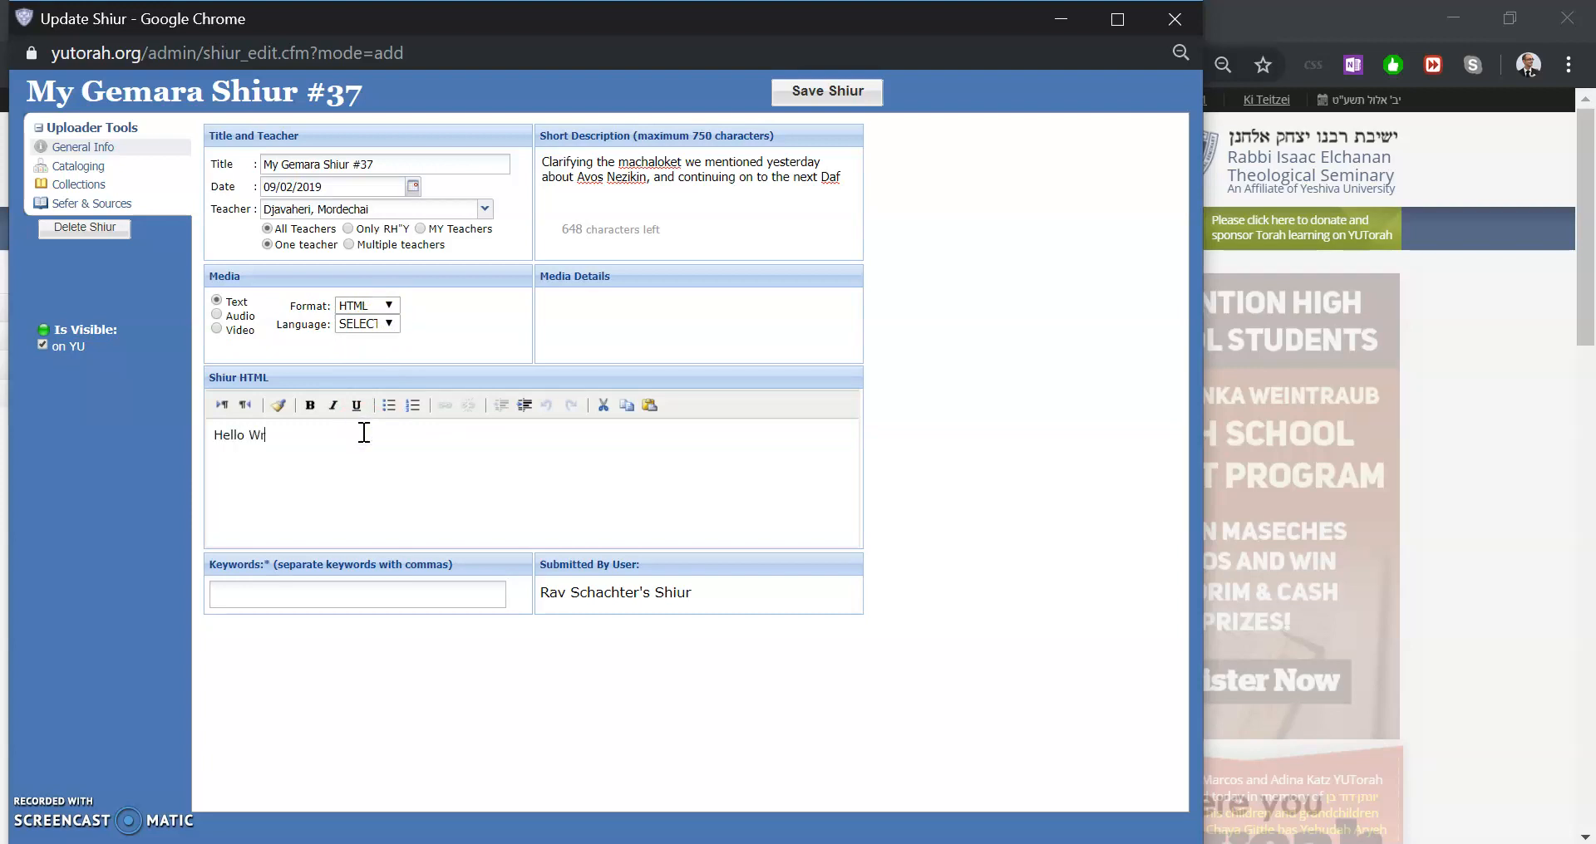
{"action": "type", "text": " my shiur."}
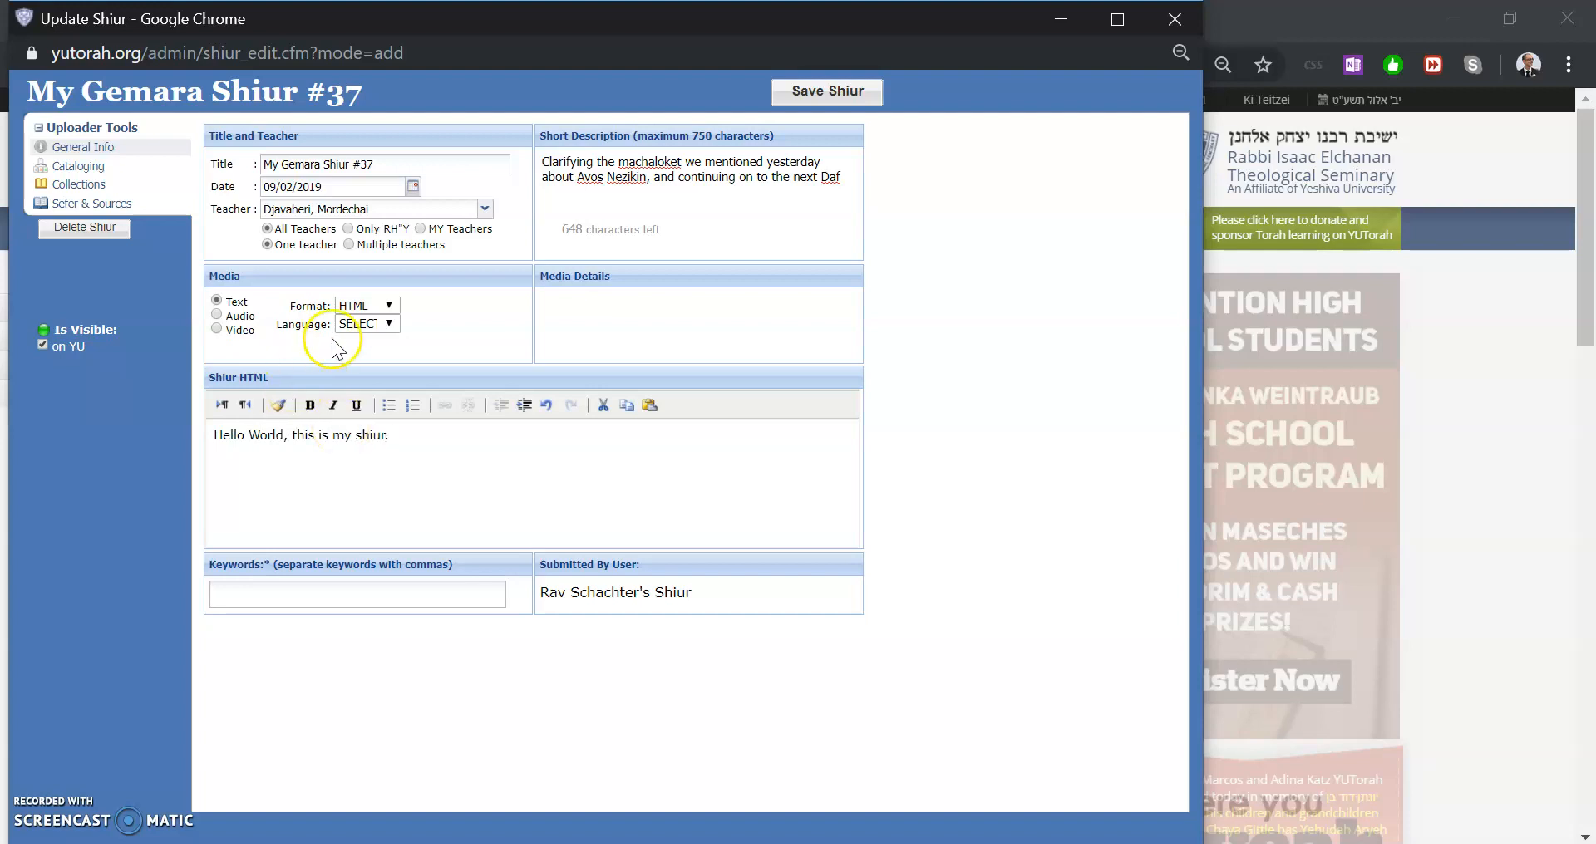
Set the media format to FILE and the language to English
{"action": "left_click", "coordinate": [392, 307]}
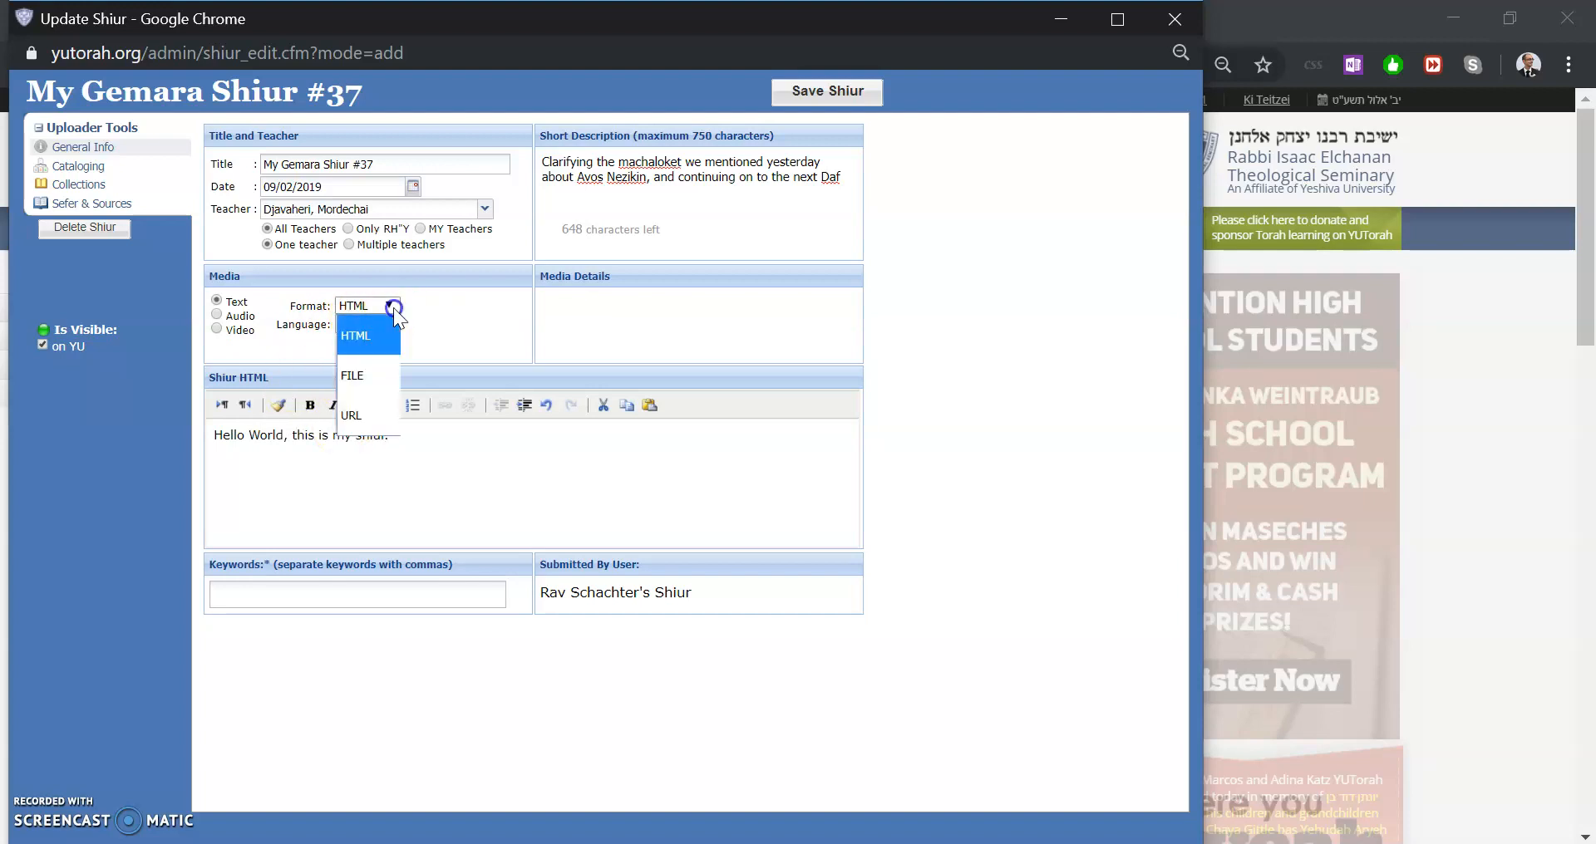
{"action": "left_click", "coordinate": [375, 377]}
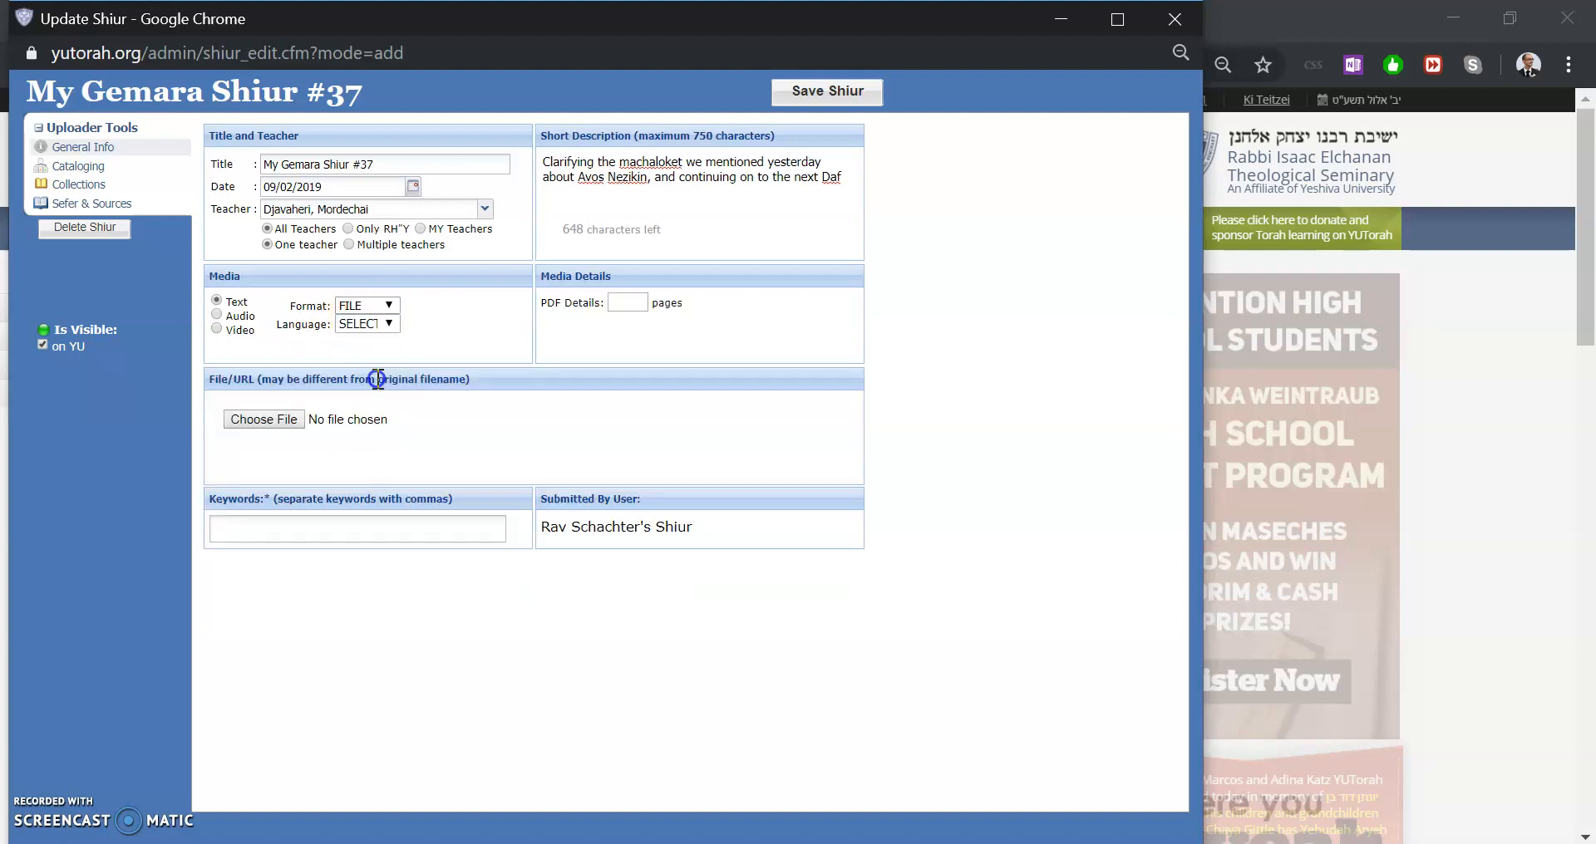
{"action": "left_click", "coordinate": [392, 324]}
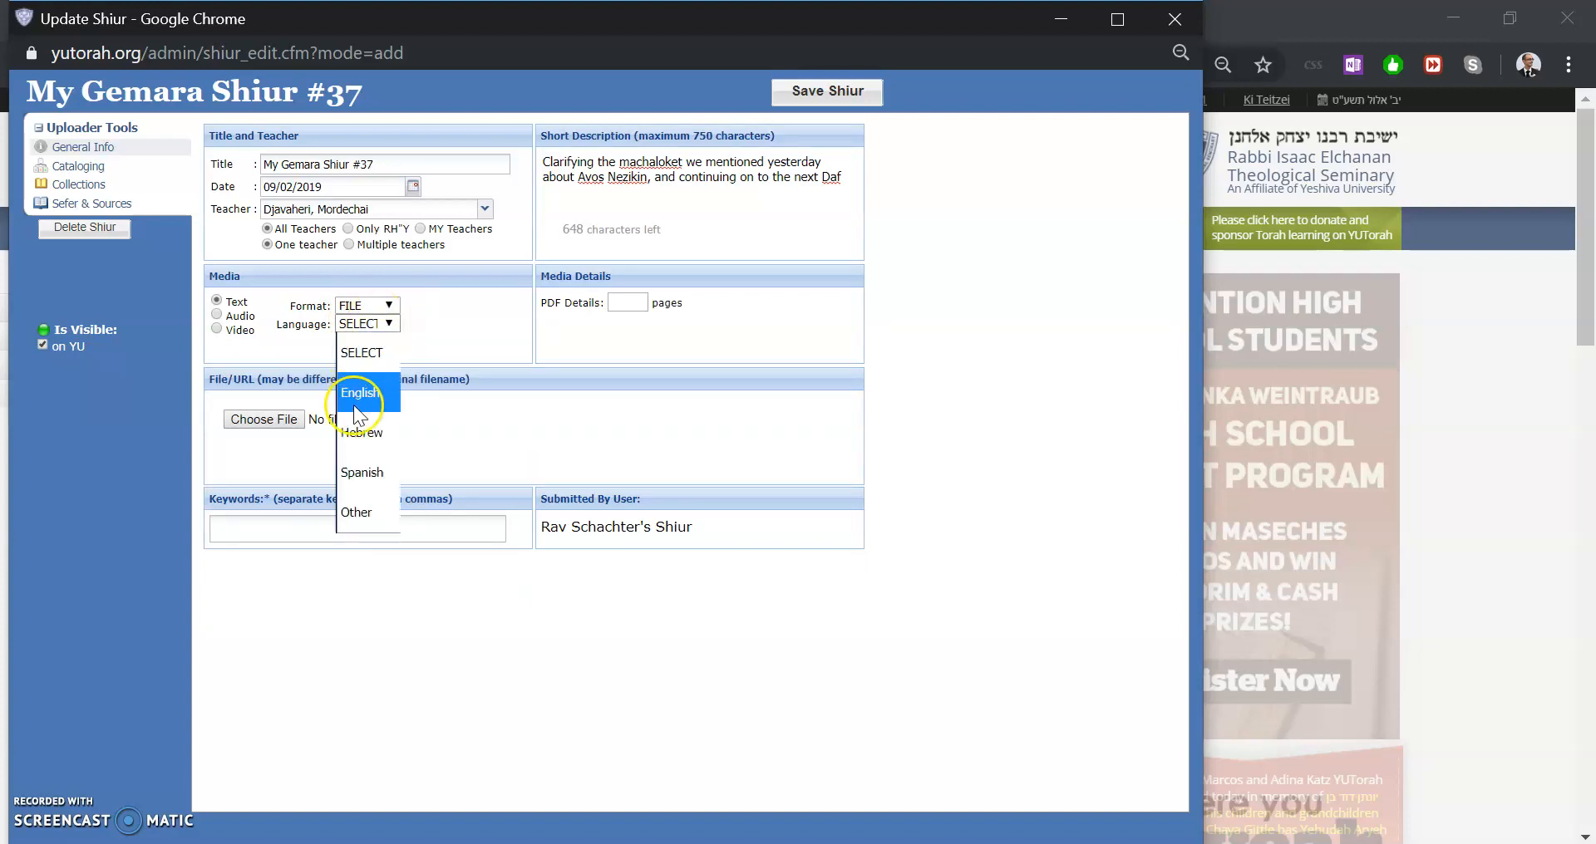
{"action": "left_click", "coordinate": [360, 407]}
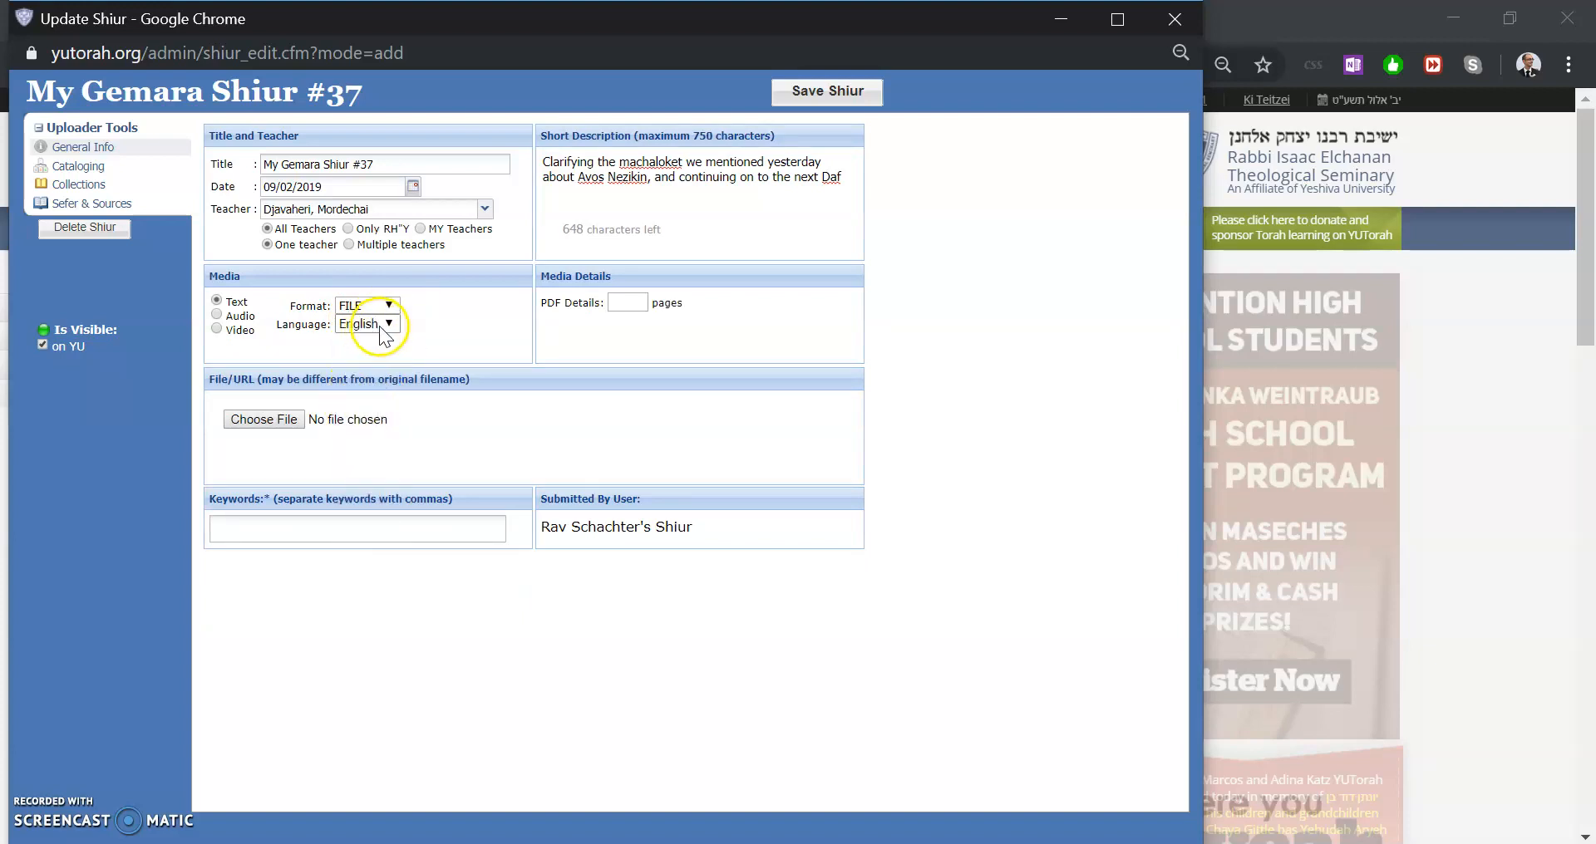
{"action": "left_click", "coordinate": [379, 326]}
{"action": "left_click", "coordinate": [377, 439]}
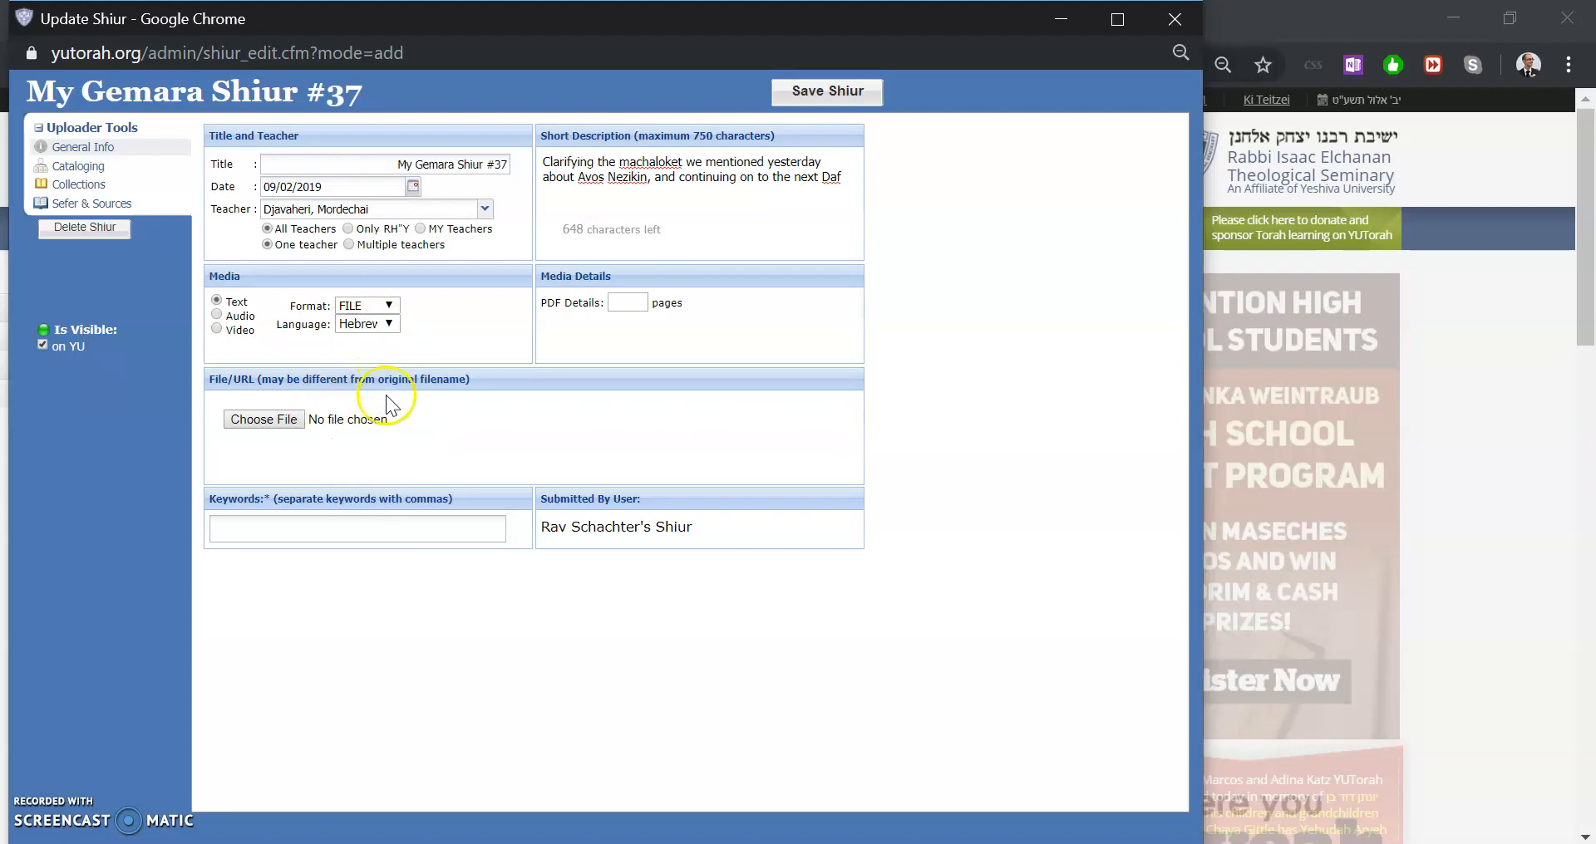
{"action": "left_click", "coordinate": [387, 417]}
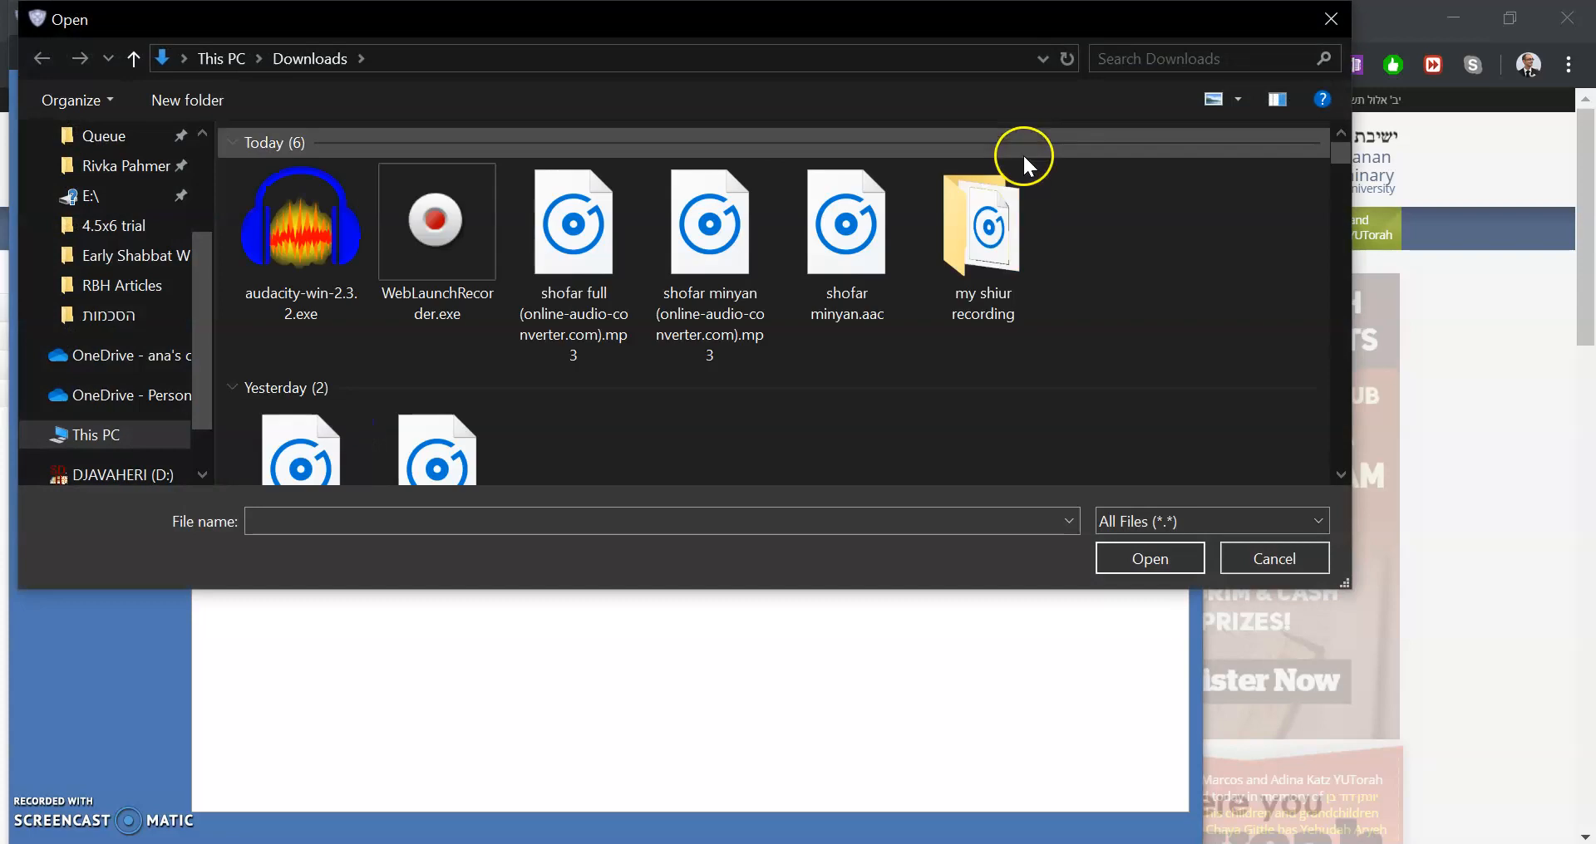
{"action": "left_click", "coordinate": [1331, 30]}
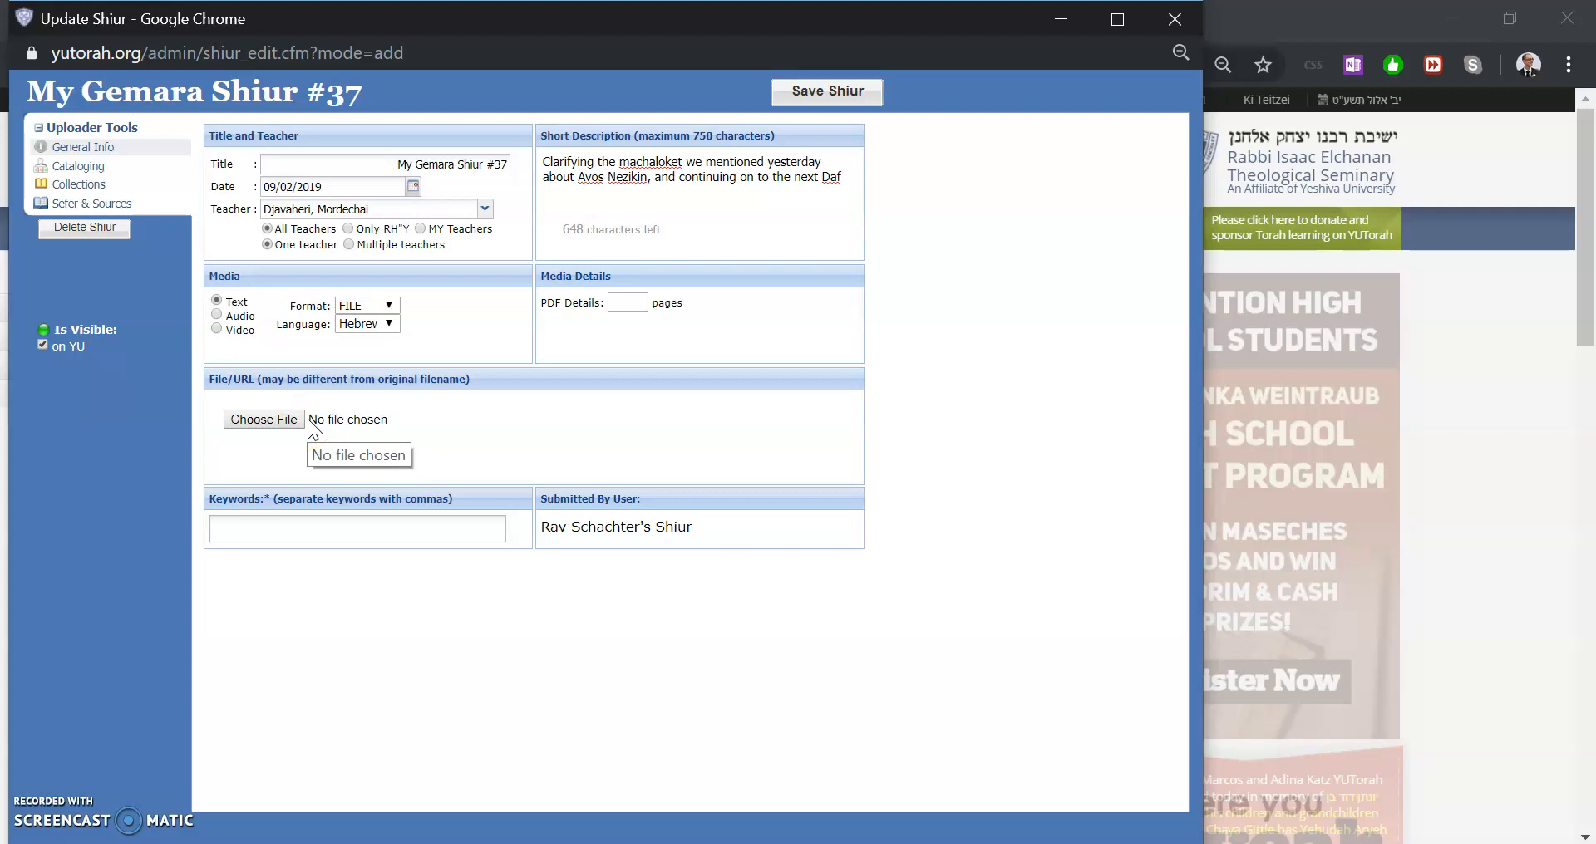
Set the language back to English and mark the media type as Audio
{"action": "left_click", "coordinate": [376, 325]}
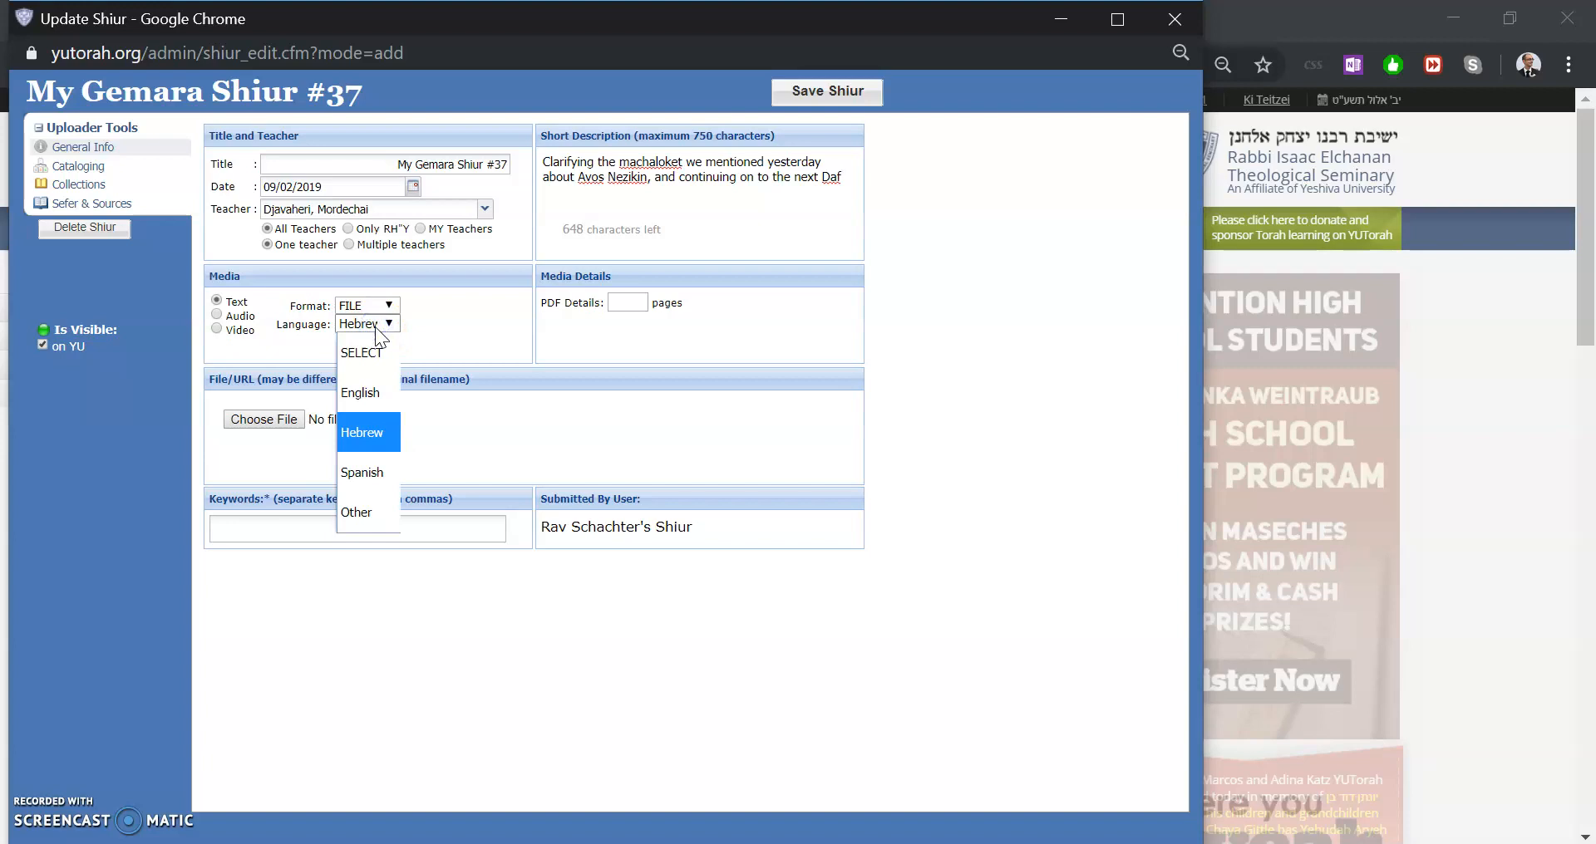
{"action": "left_click", "coordinate": [369, 380]}
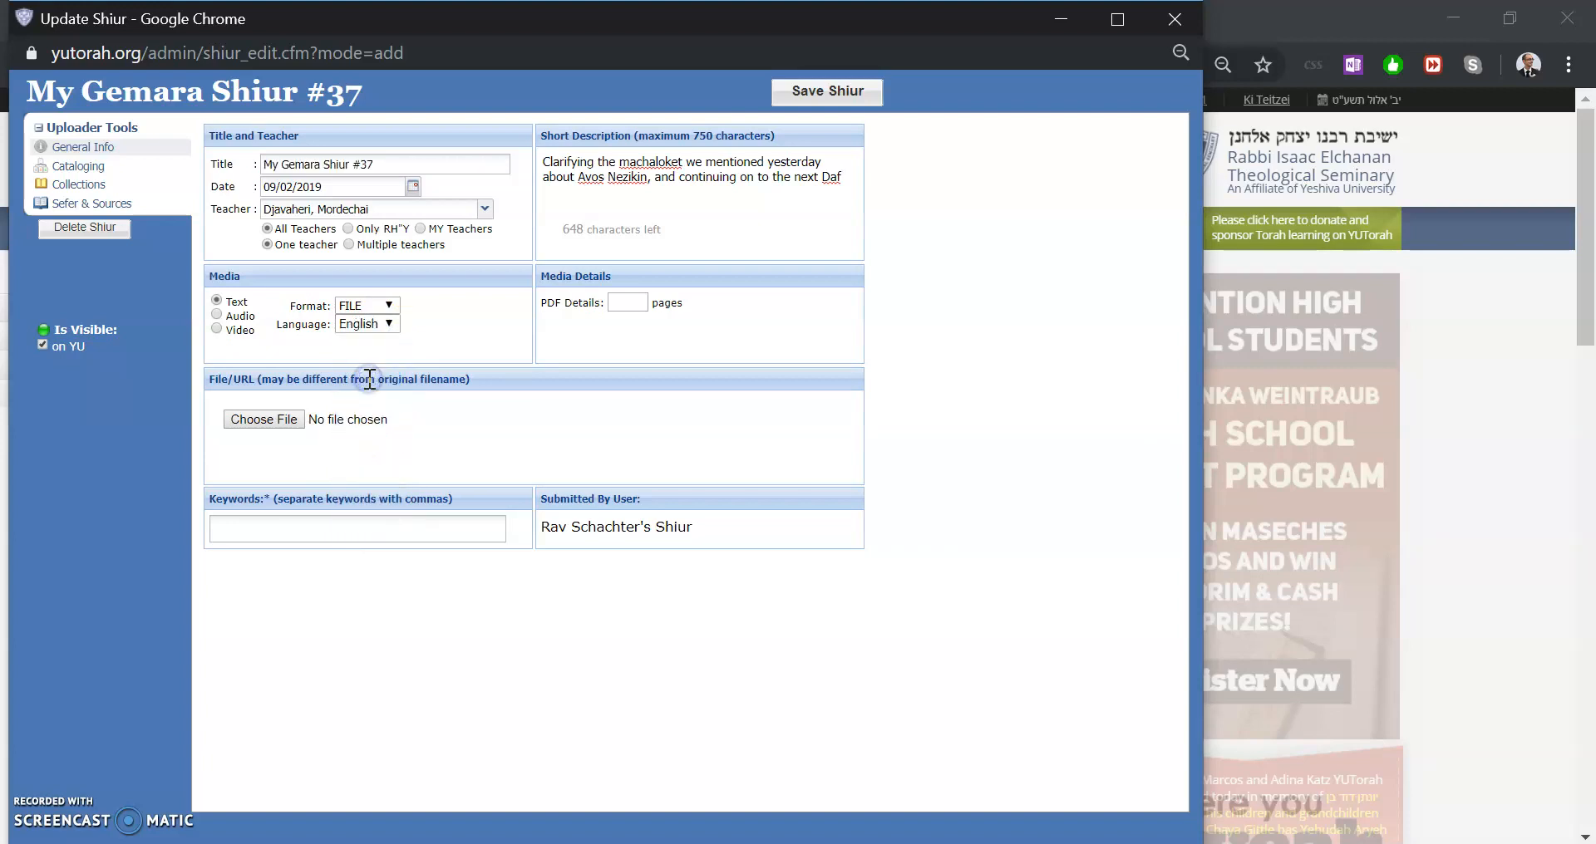
{"action": "left_click", "coordinate": [218, 315]}
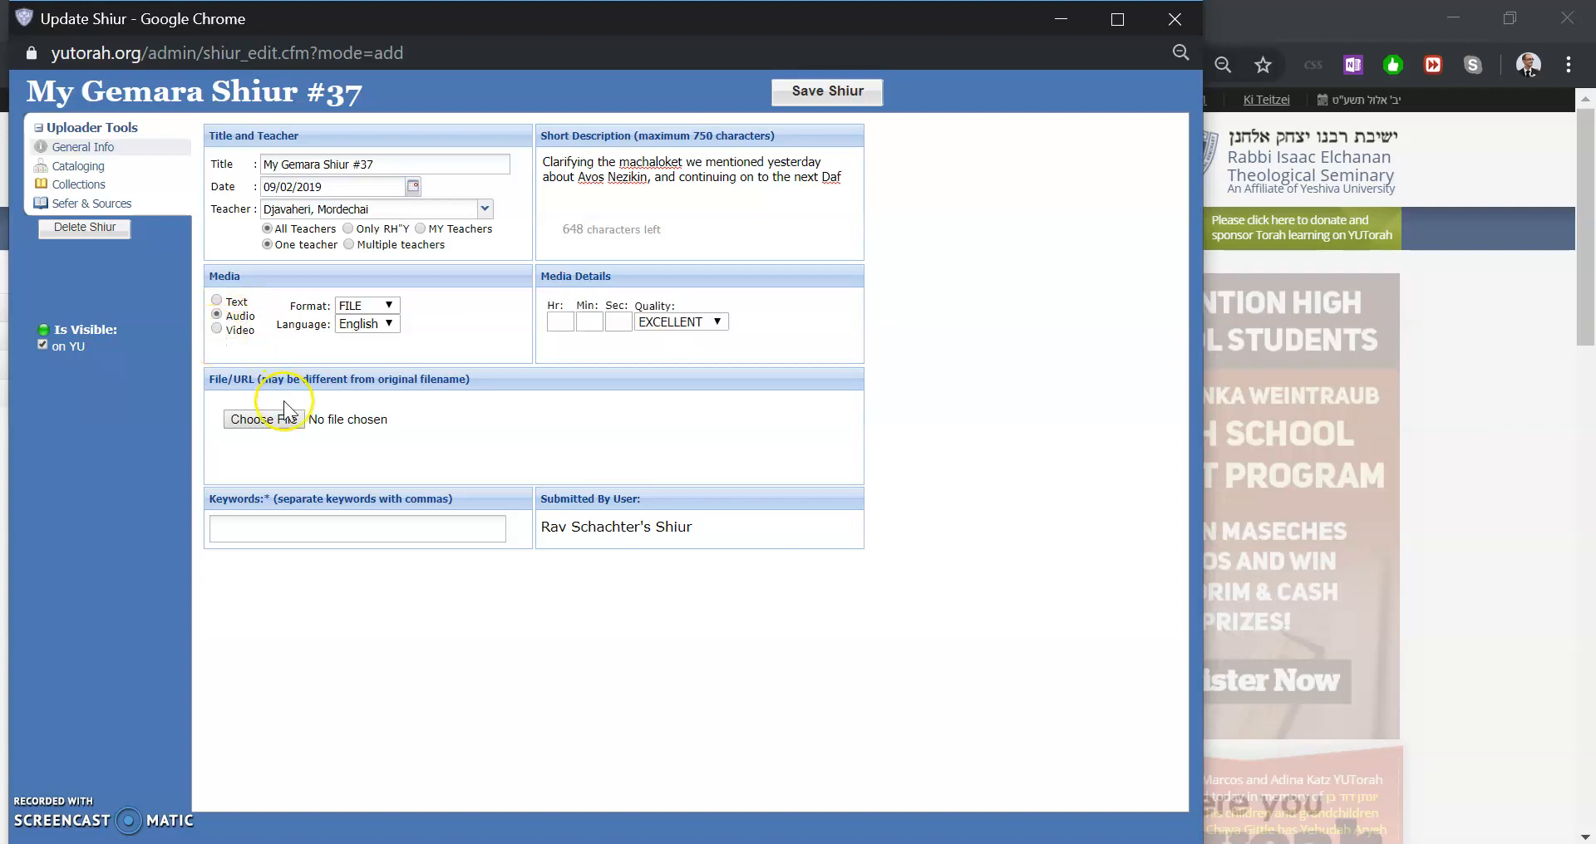
{"action": "left_click", "coordinate": [370, 309]}
{"action": "left_click", "coordinate": [367, 302]}
Choose the file my gemara shiur.aac from the my shiur recording folder in Downloads for upload
{"action": "left_click", "coordinate": [275, 415]}
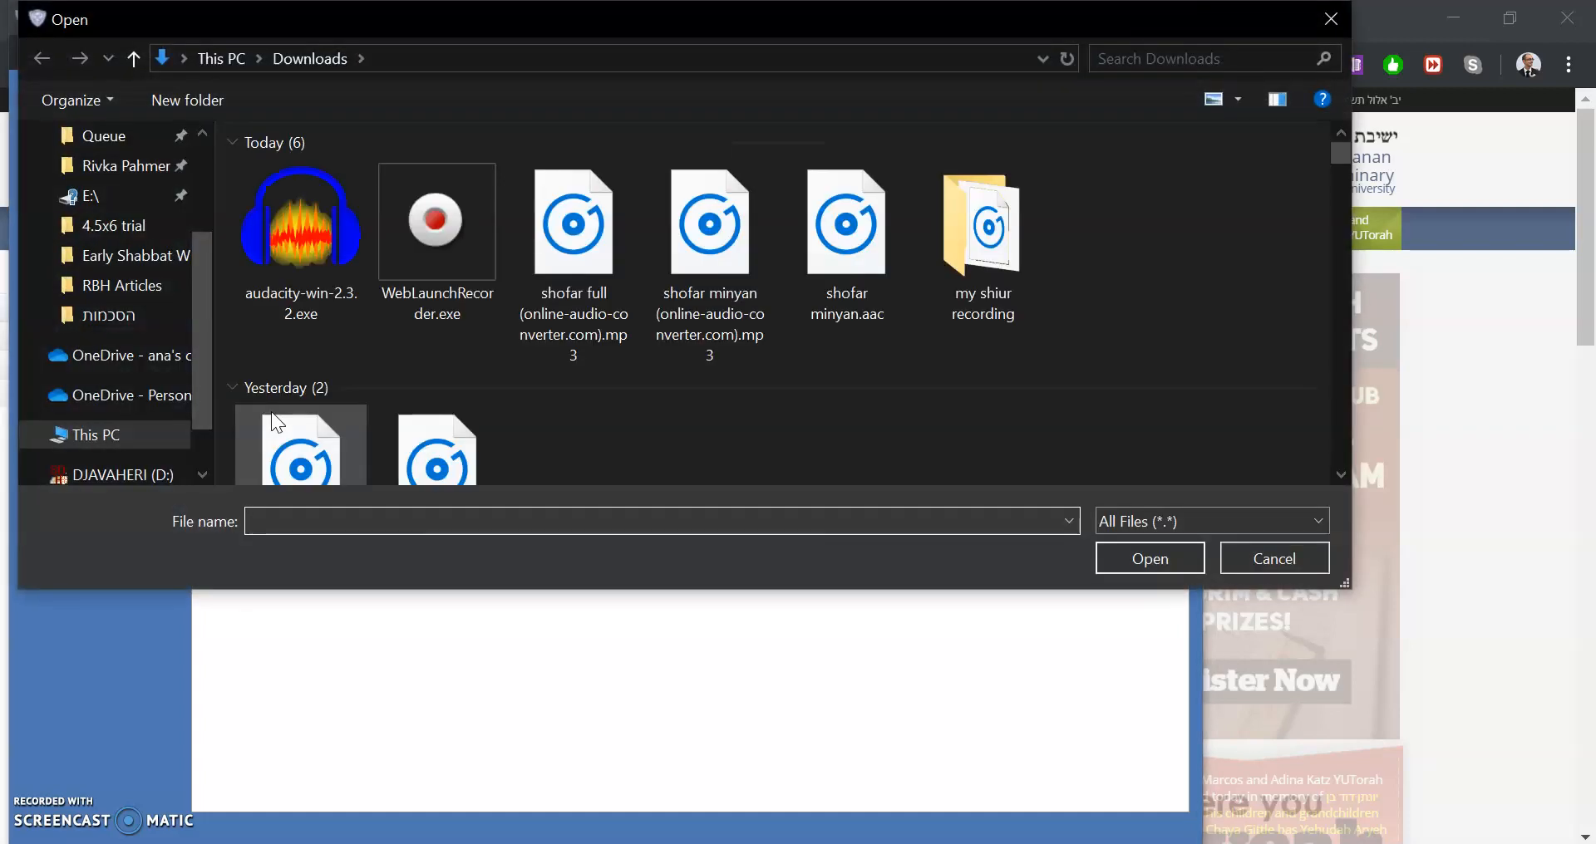
{"action": "scroll", "coordinate": [104, 208], "scroll_direction": "up", "scroll_amount": 2}
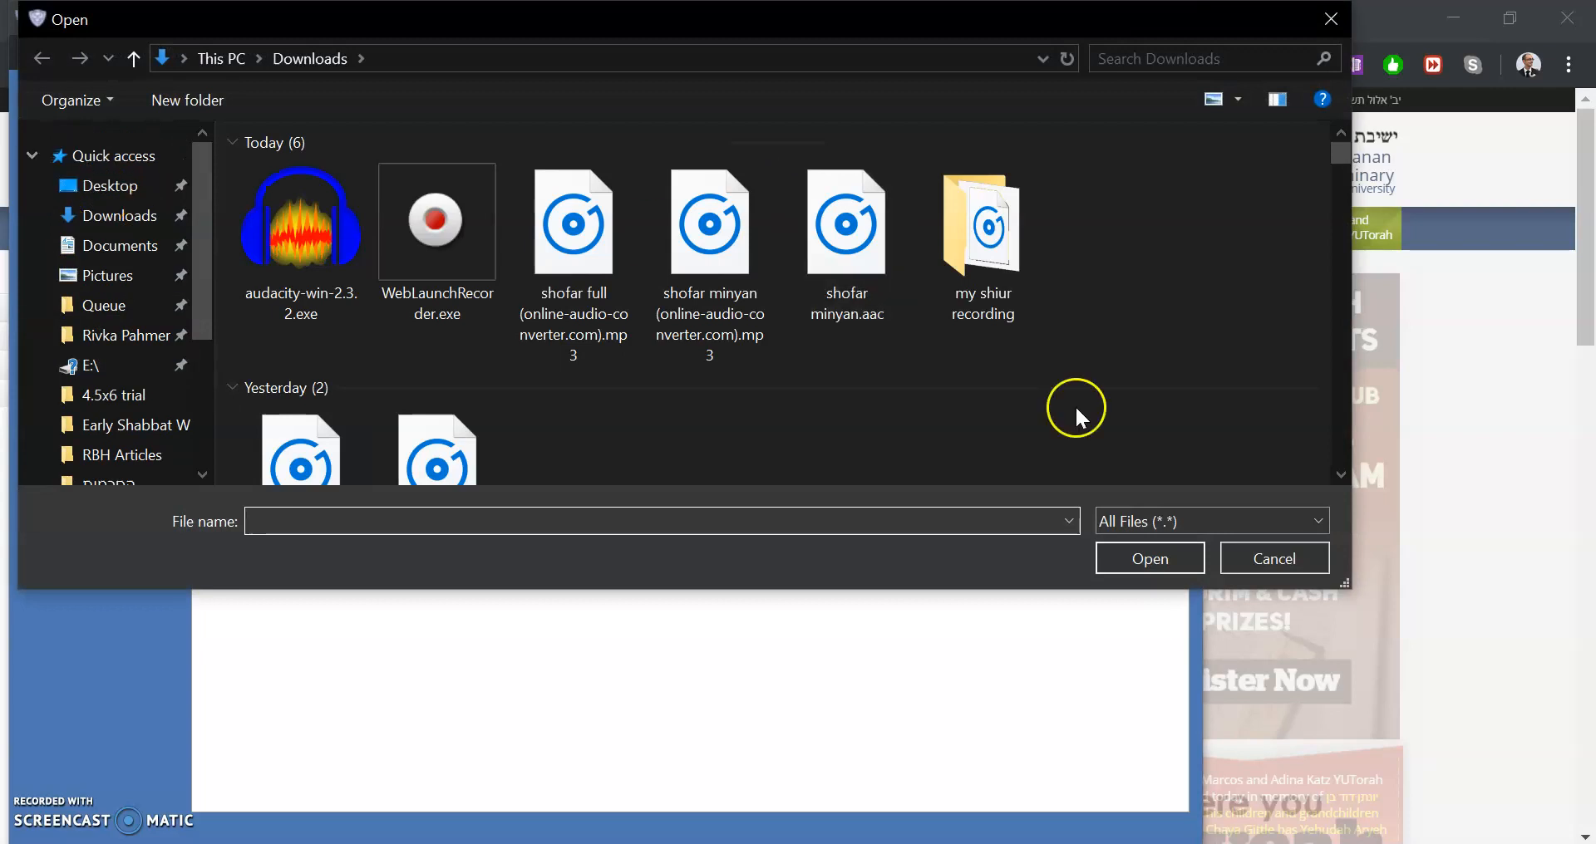
{"action": "double_click", "coordinate": [940, 243]}
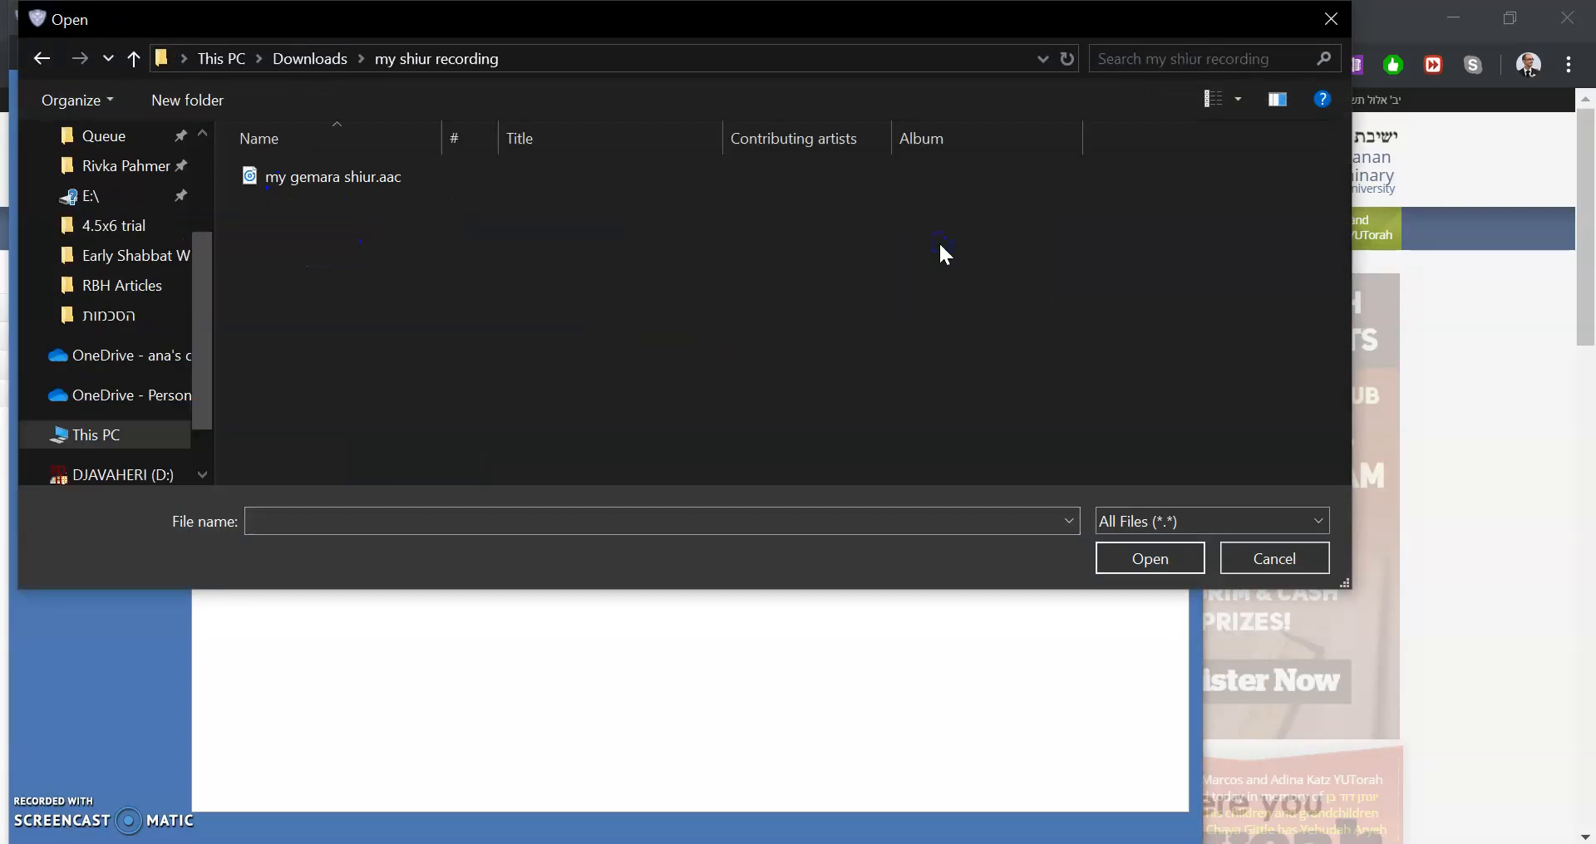
{"action": "left_click", "coordinate": [557, 176]}
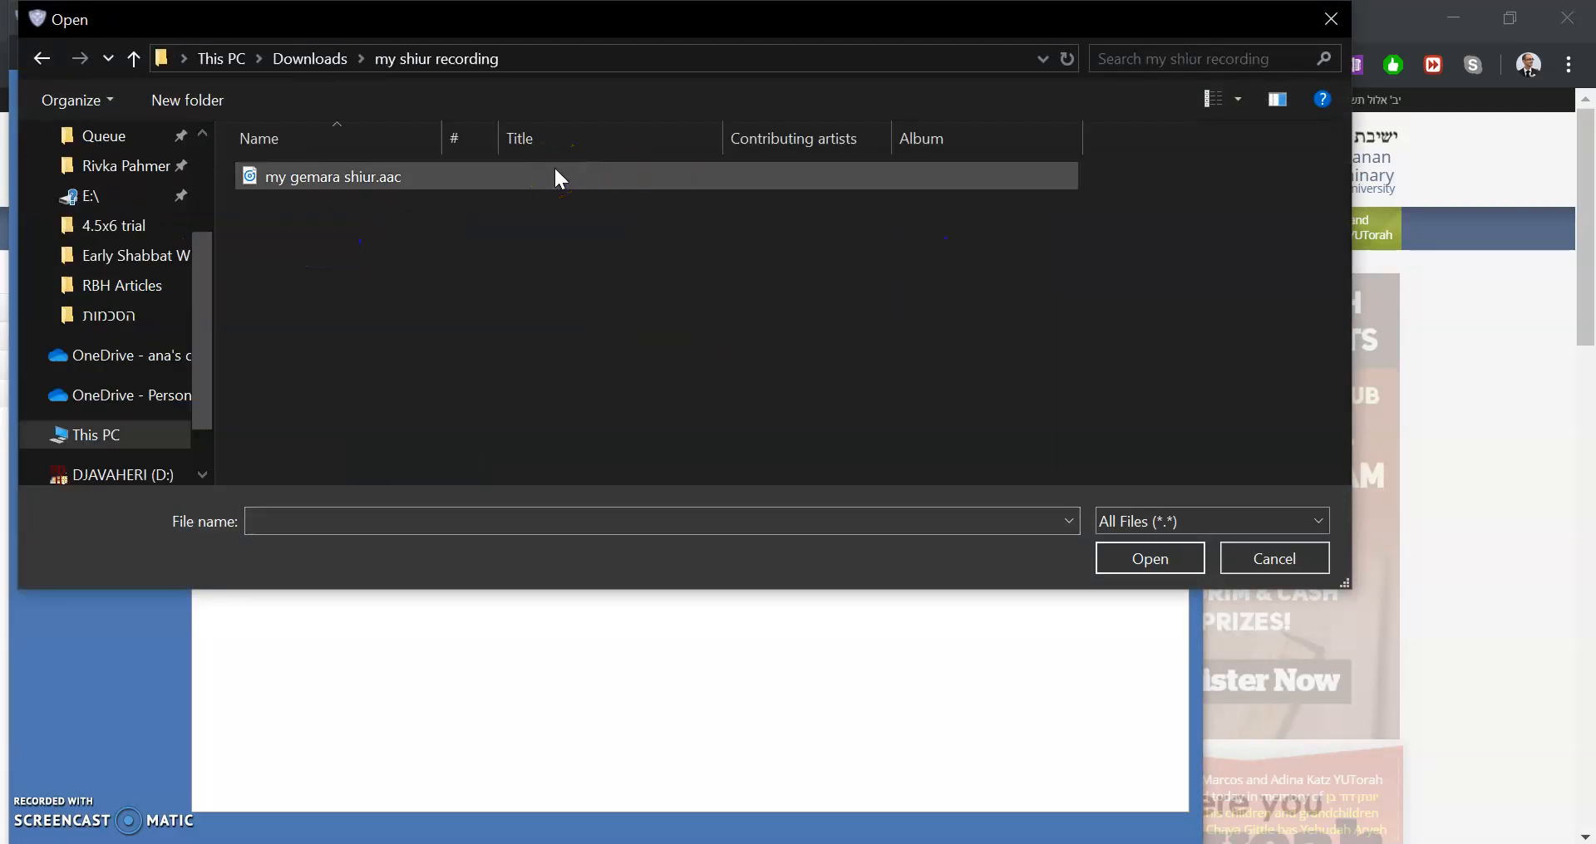
{"action": "double_click", "coordinate": [557, 176]}
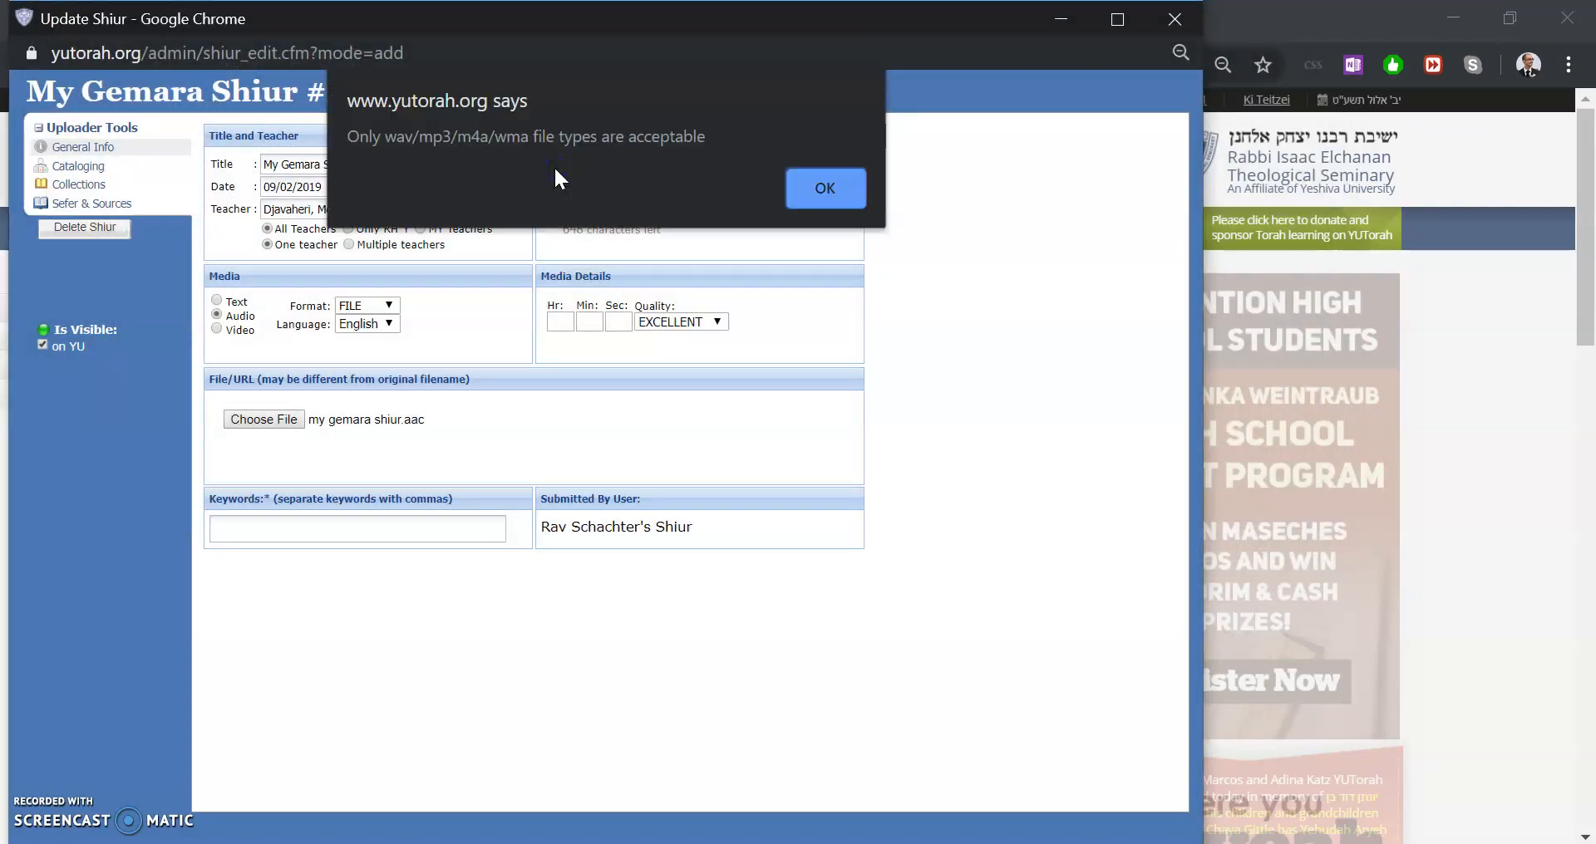
Dismiss the unsupported file type alert and cancel a new file selection for the shiur
{"action": "left_click_drag", "start_coordinate": [351, 137], "coordinate": [804, 132]}
{"action": "left_click", "coordinate": [832, 187]}
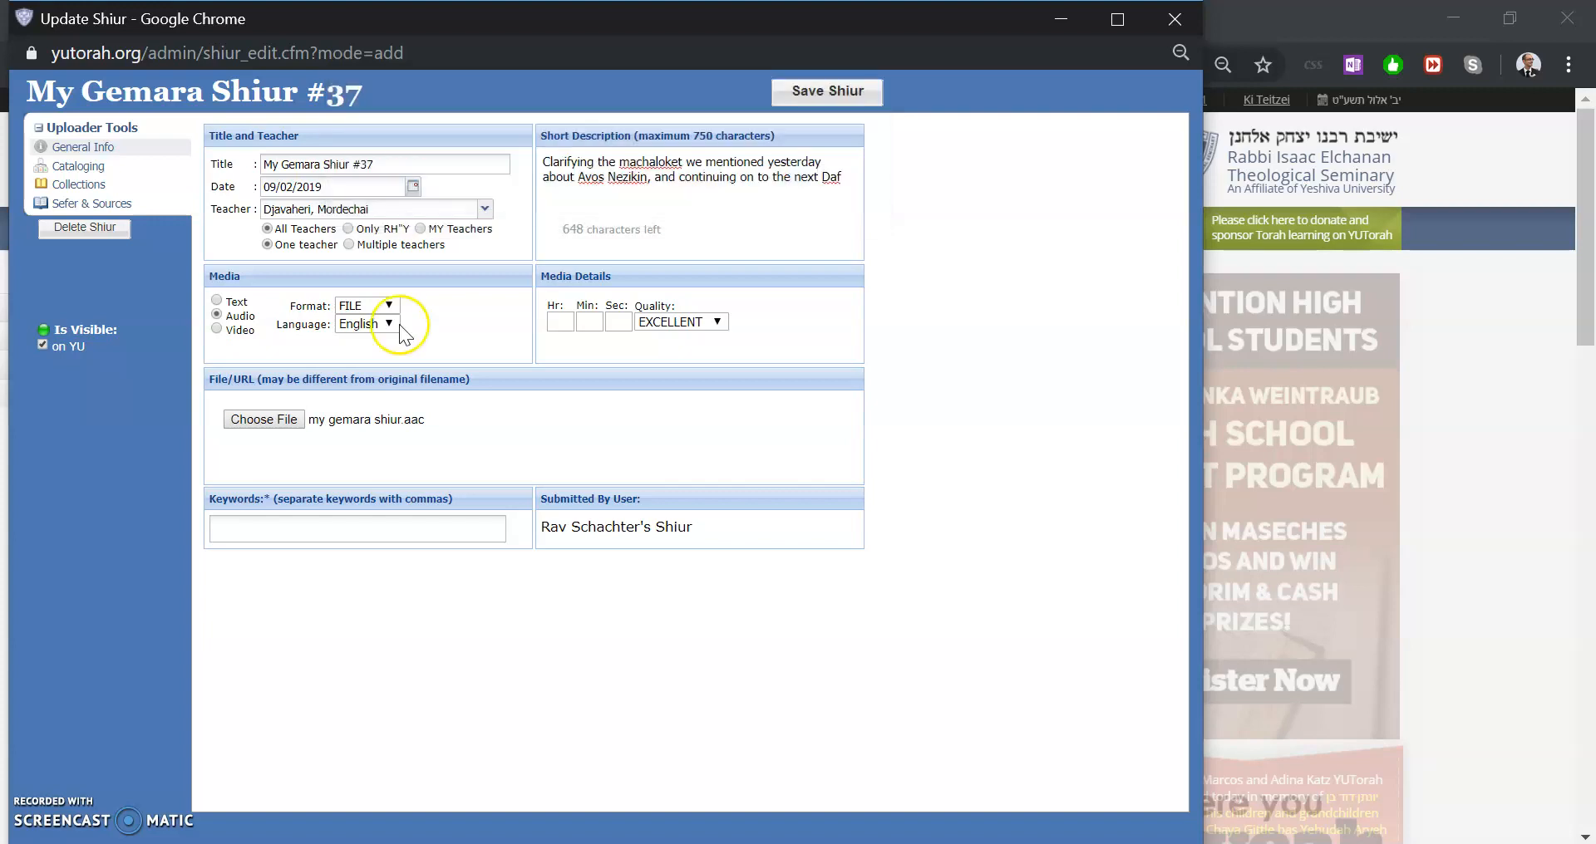
{"action": "left_click", "coordinate": [251, 429]}
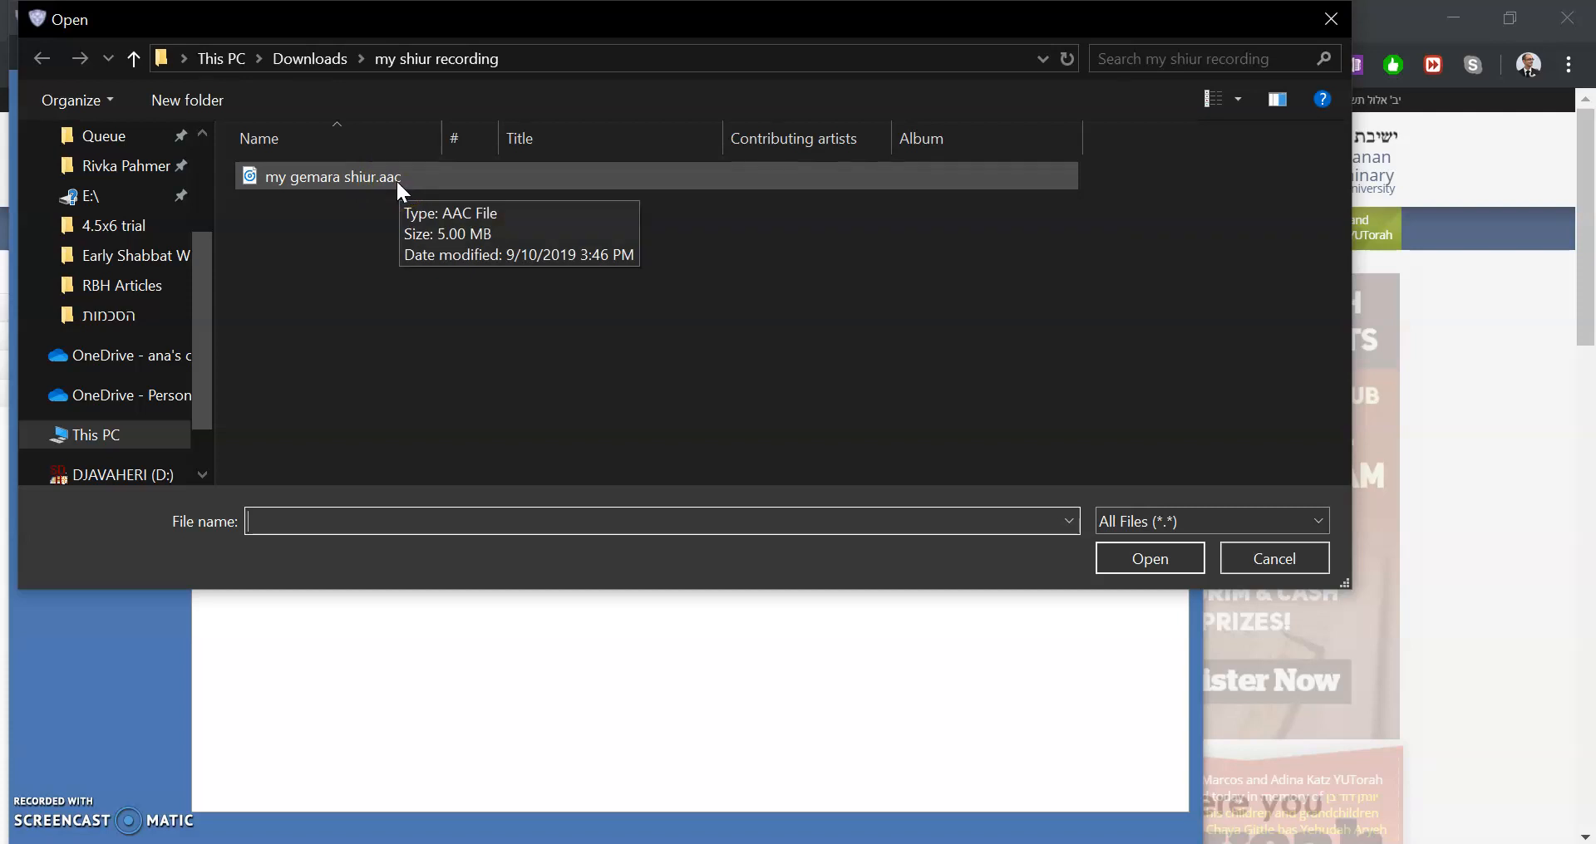
{"action": "left_click", "coordinate": [1269, 568]}
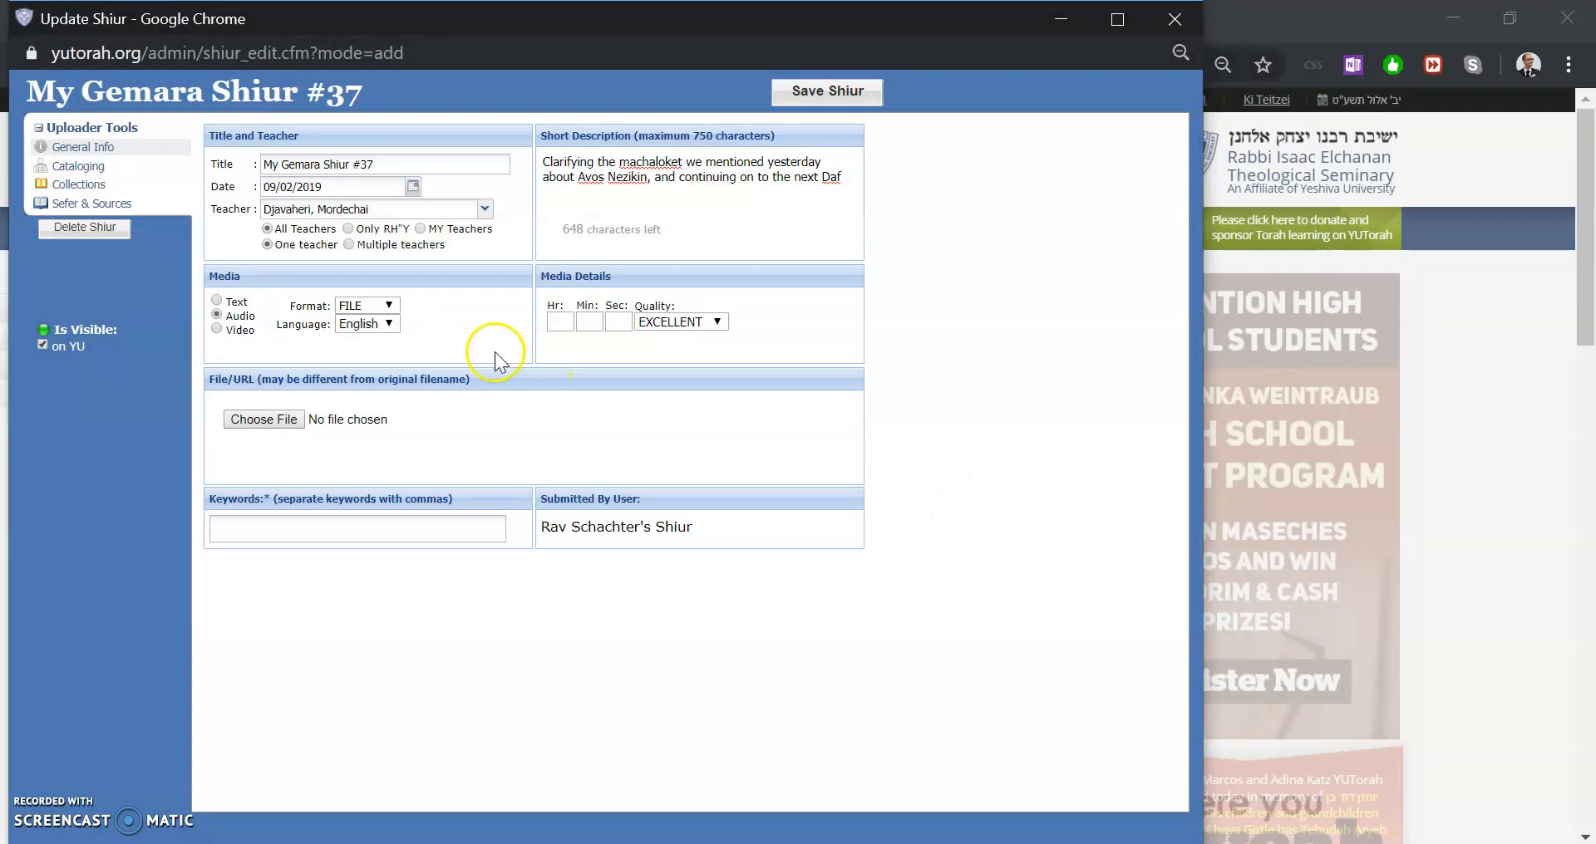
Switch to the online audio converter and open my gemara shiur.aac from the my shiur recording folder
{"action": "left_click", "coordinate": [1305, 24]}
{"action": "left_click", "coordinate": [1285, 24]}
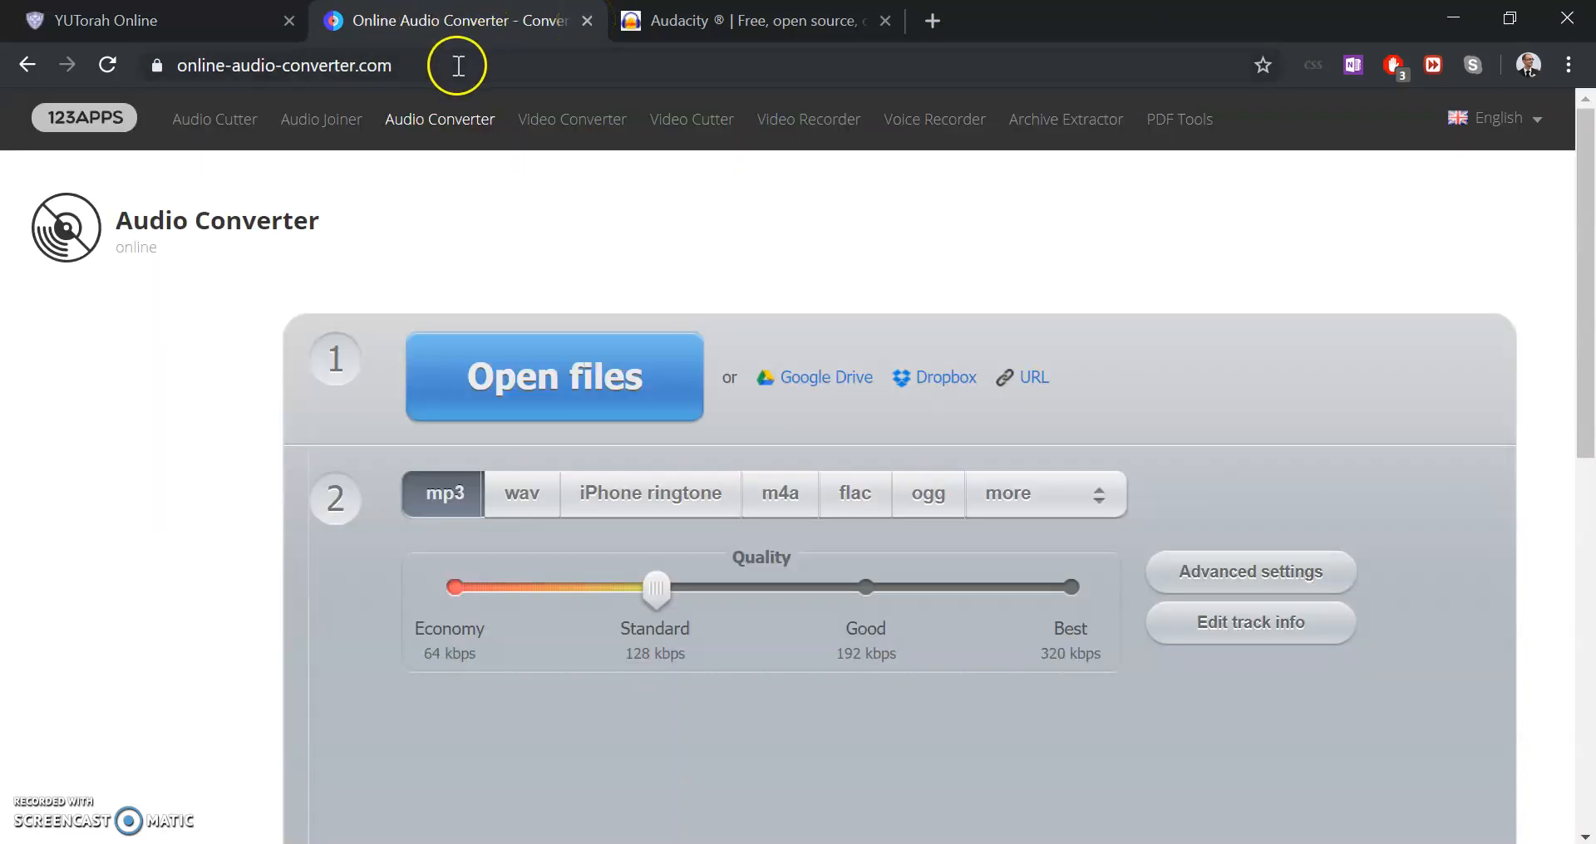
{"action": "left_click", "coordinate": [1404, 66]}
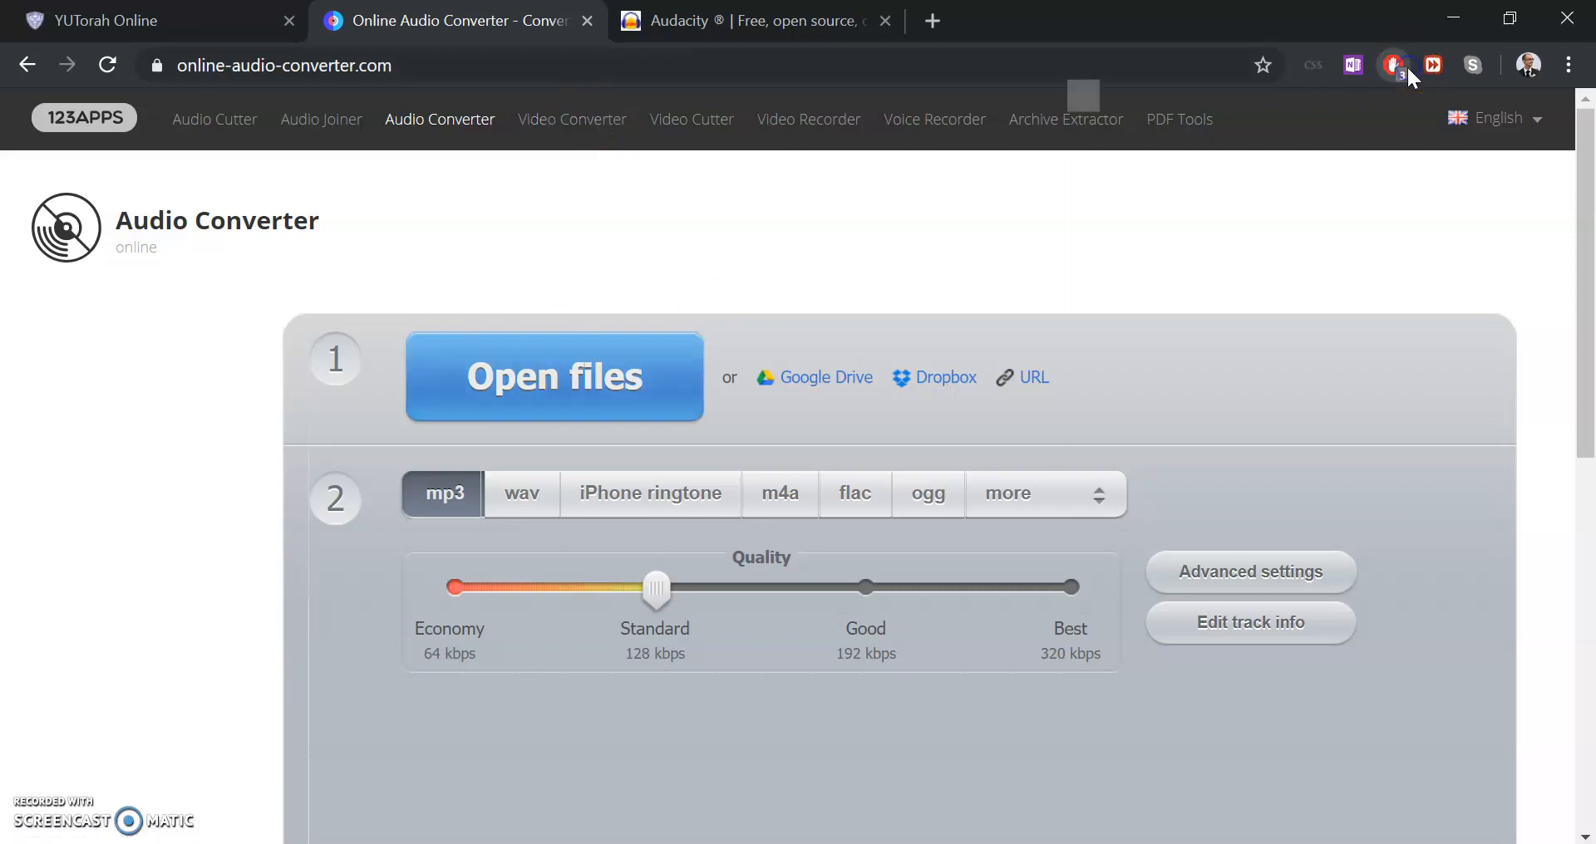
{"action": "left_click", "coordinate": [521, 376]}
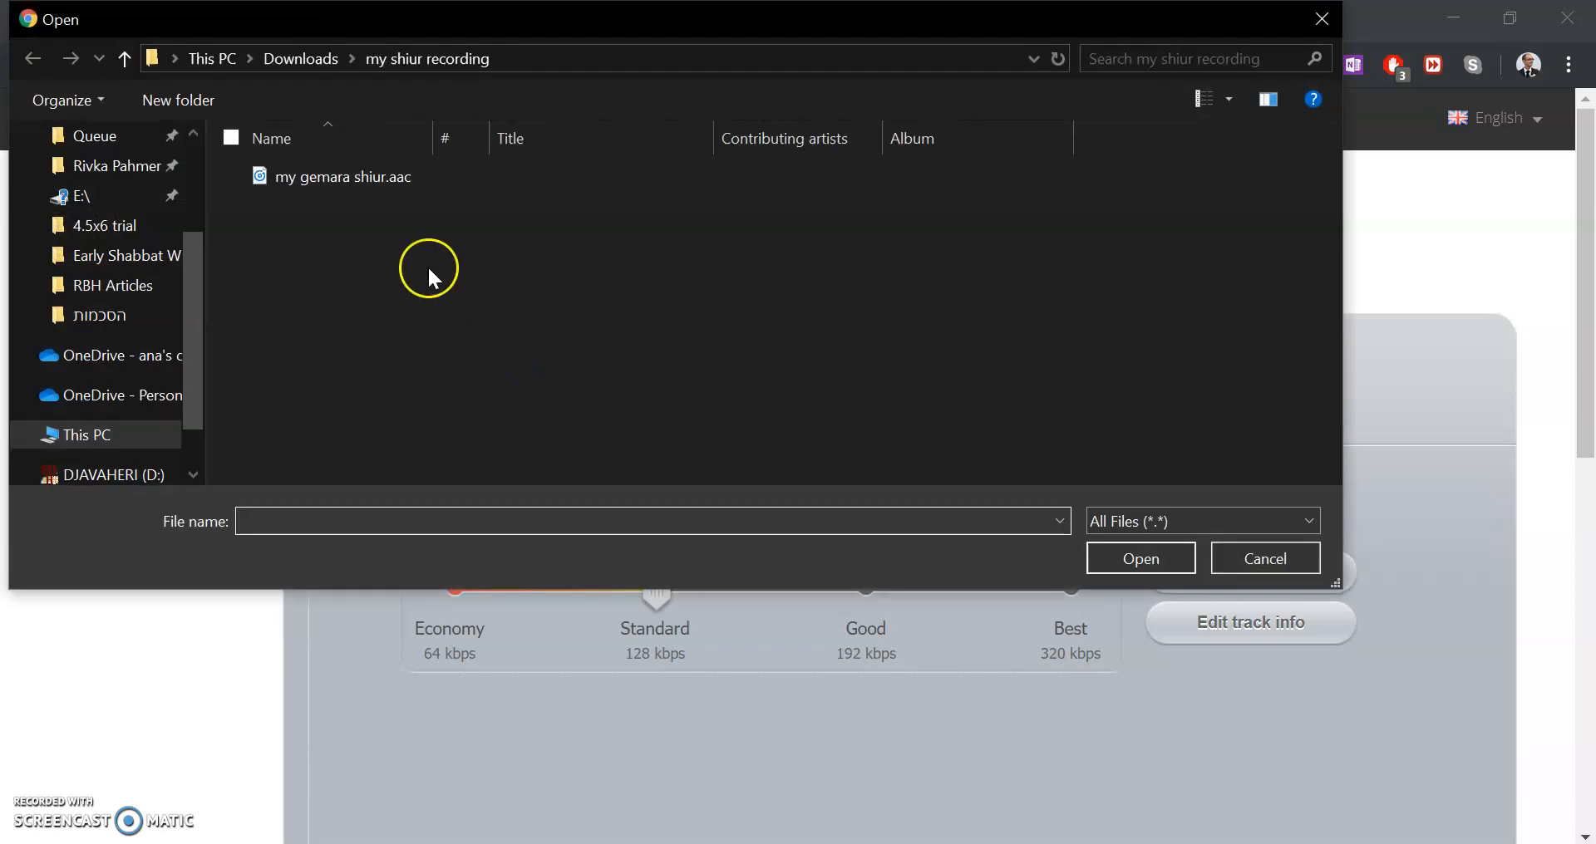
{"action": "double_click", "coordinate": [431, 182]}
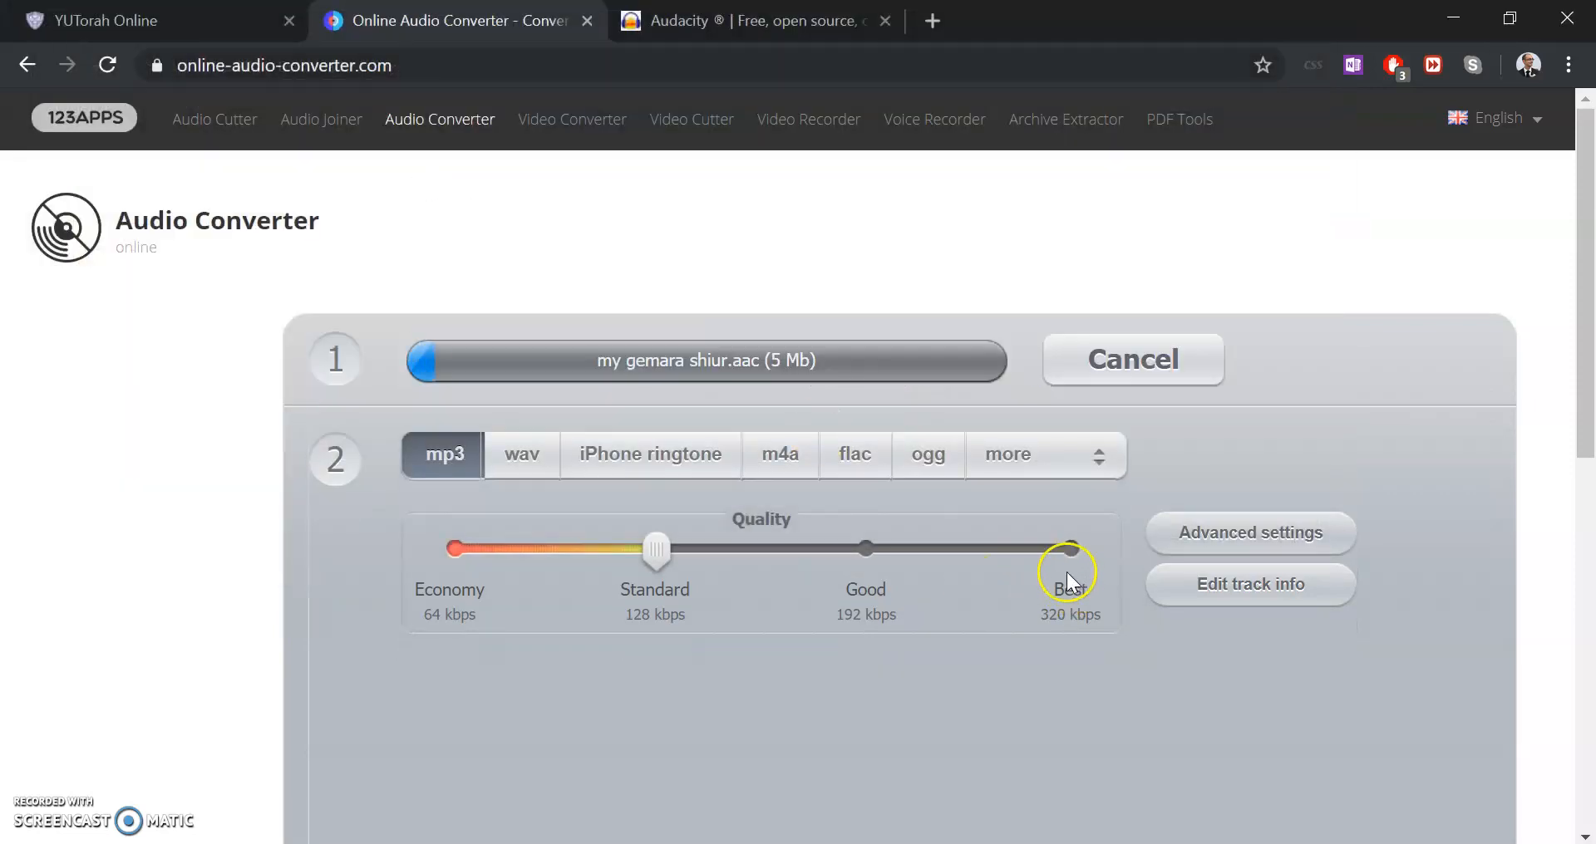
Convert the recording to mp3 at Best 320 kbps quality and download the converted file
{"action": "left_click", "coordinate": [1069, 548]}
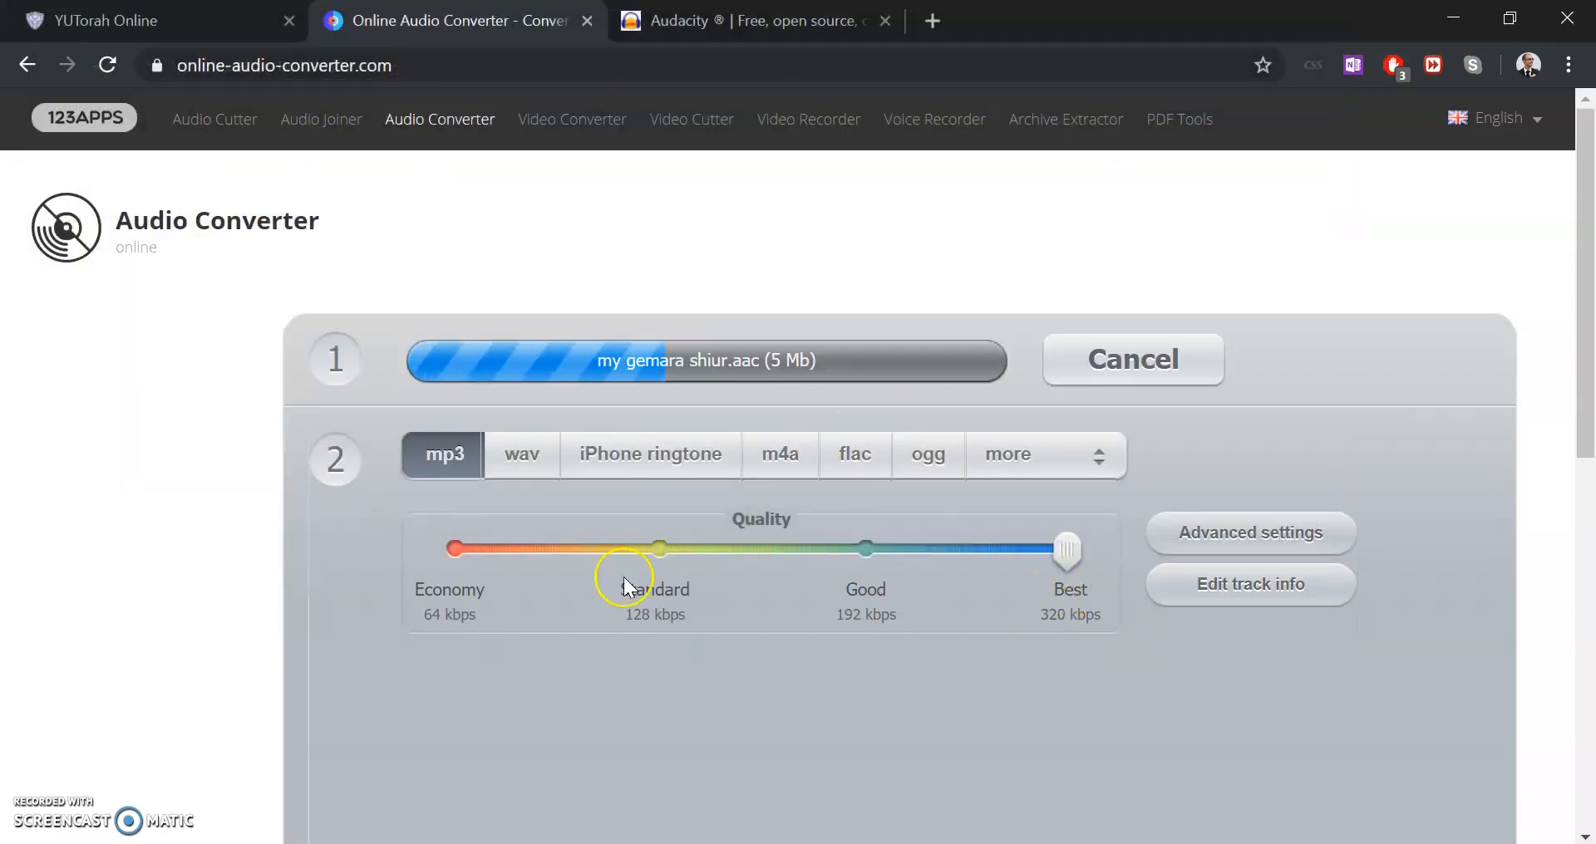
{"action": "scroll", "coordinate": [500, 537], "scroll_direction": "down", "scroll_amount": 1}
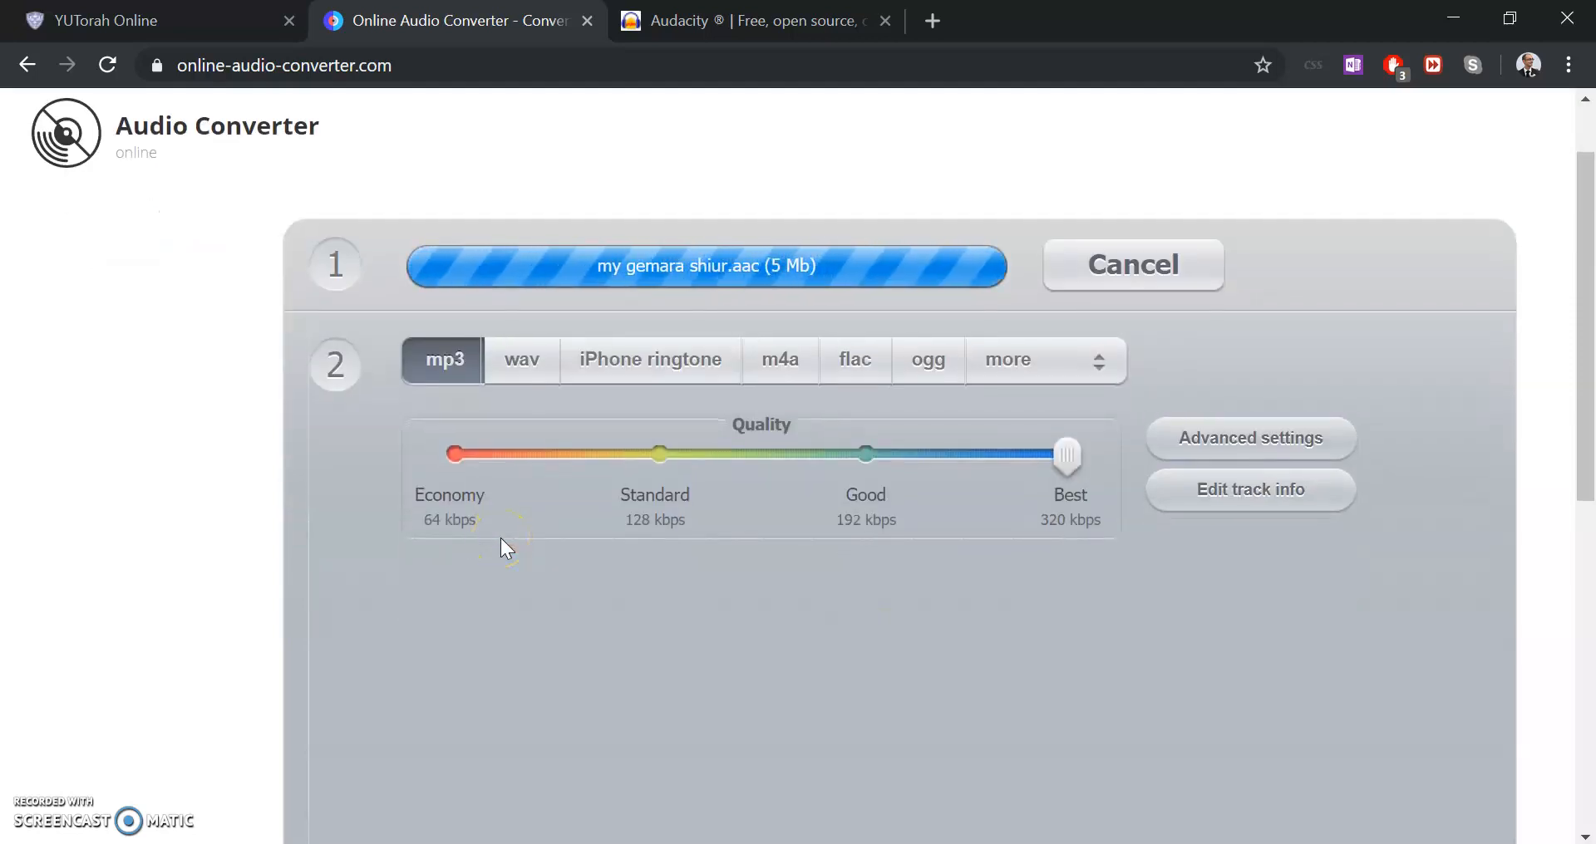
{"action": "scroll", "coordinate": [500, 548], "scroll_direction": "down", "scroll_amount": 1}
{"action": "left_click", "coordinate": [527, 798]}
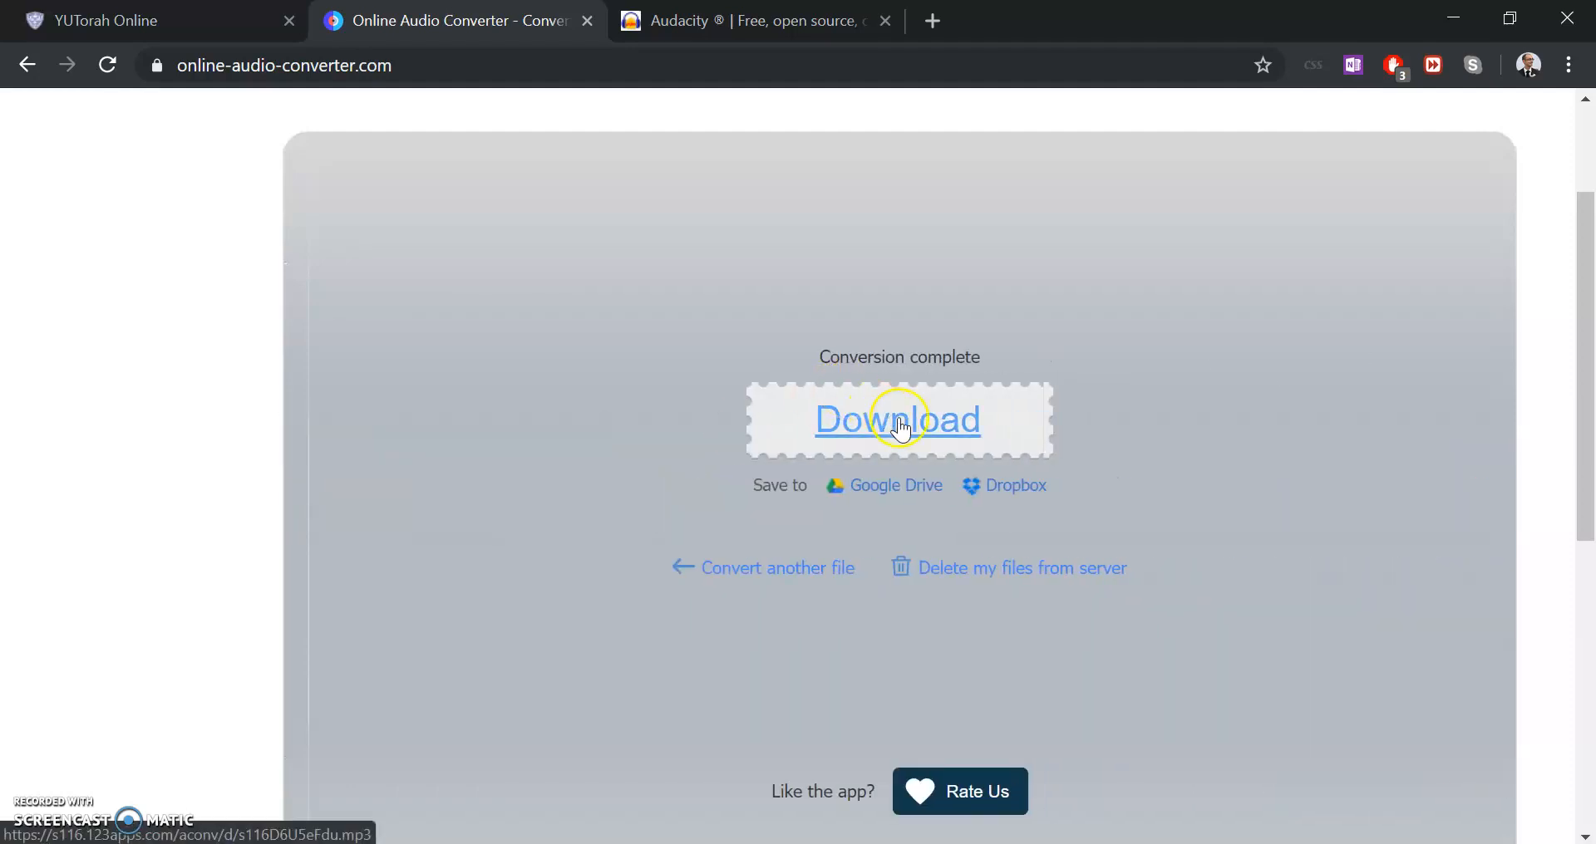
{"action": "left_click", "coordinate": [900, 428]}
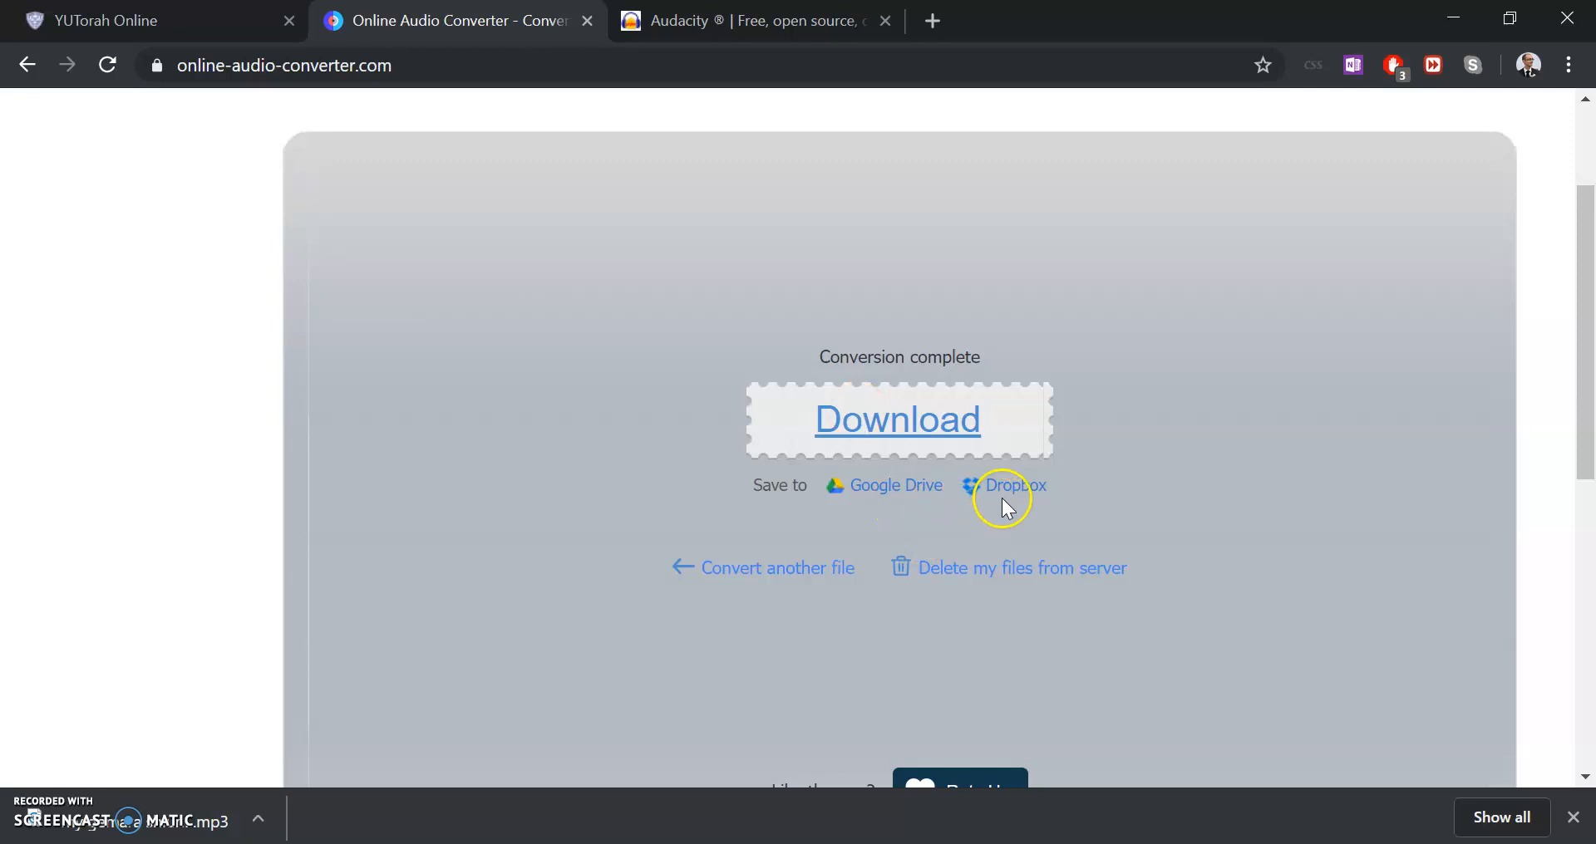
Look over the Audacity website's home page and its download section across the open tabs
{"action": "left_click", "coordinate": [231, 14]}
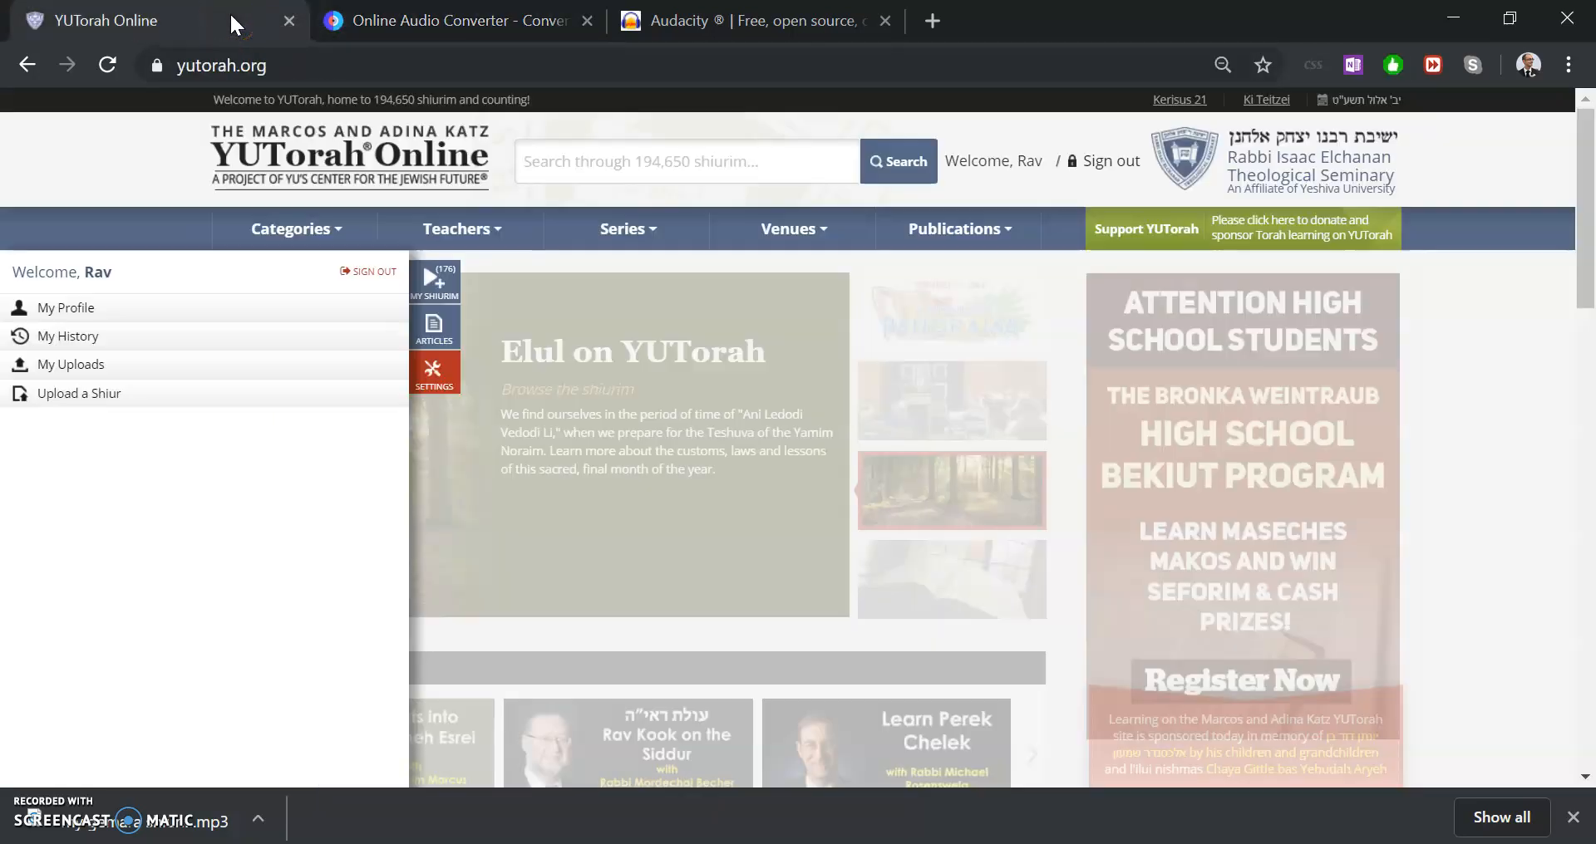
{"action": "key", "text": "ctrl+Tab"}
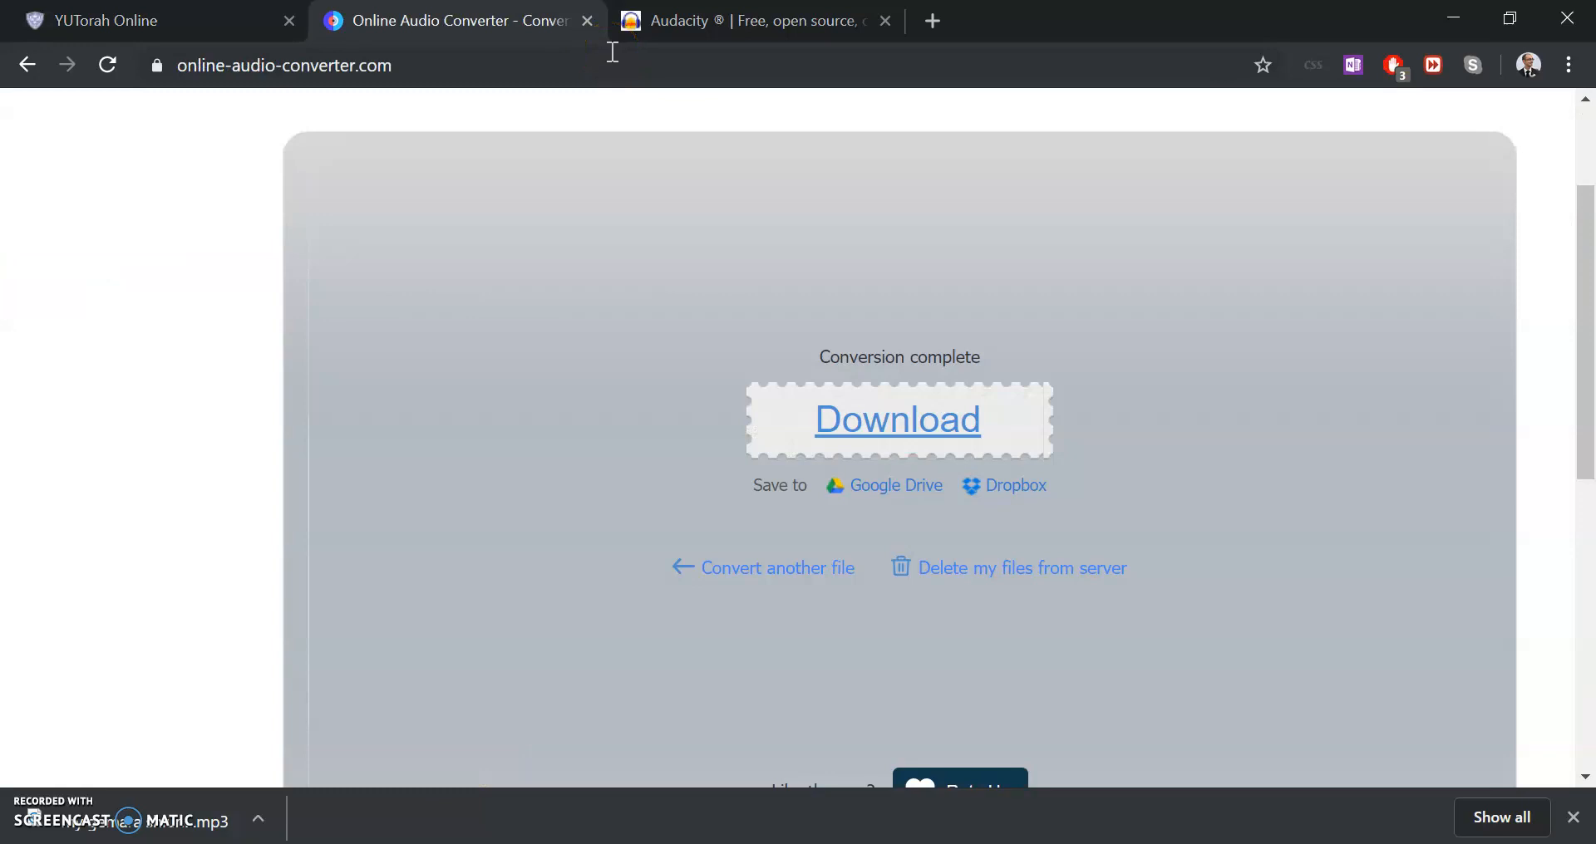
{"action": "key", "text": "ctrl+Tab"}
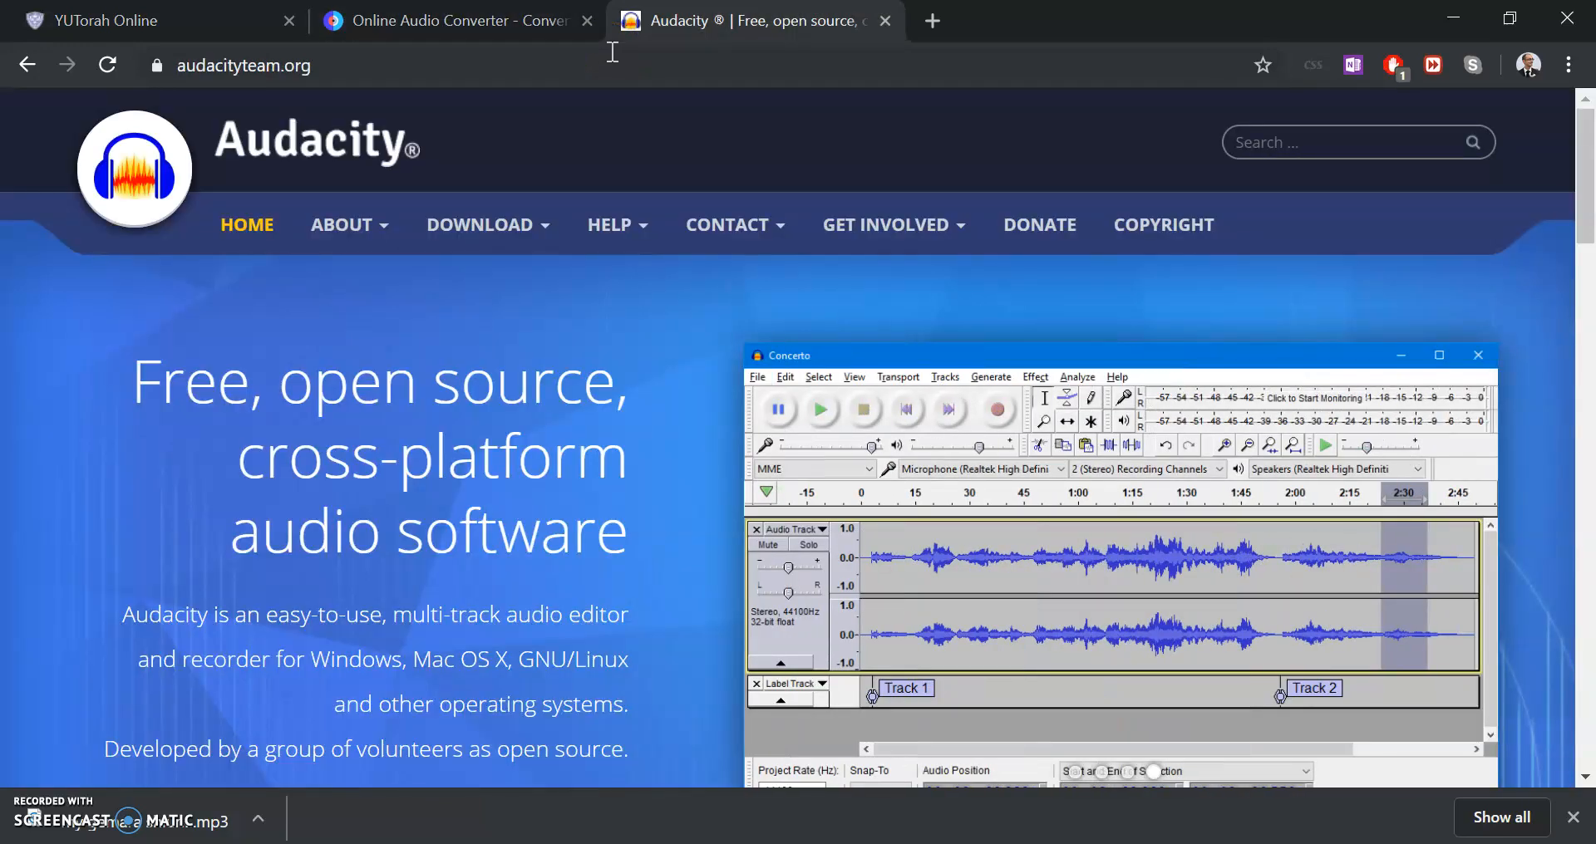
{"action": "mouse_move", "coordinate": [563, 249]}
{"action": "mouse_move", "coordinate": [332, 247]}
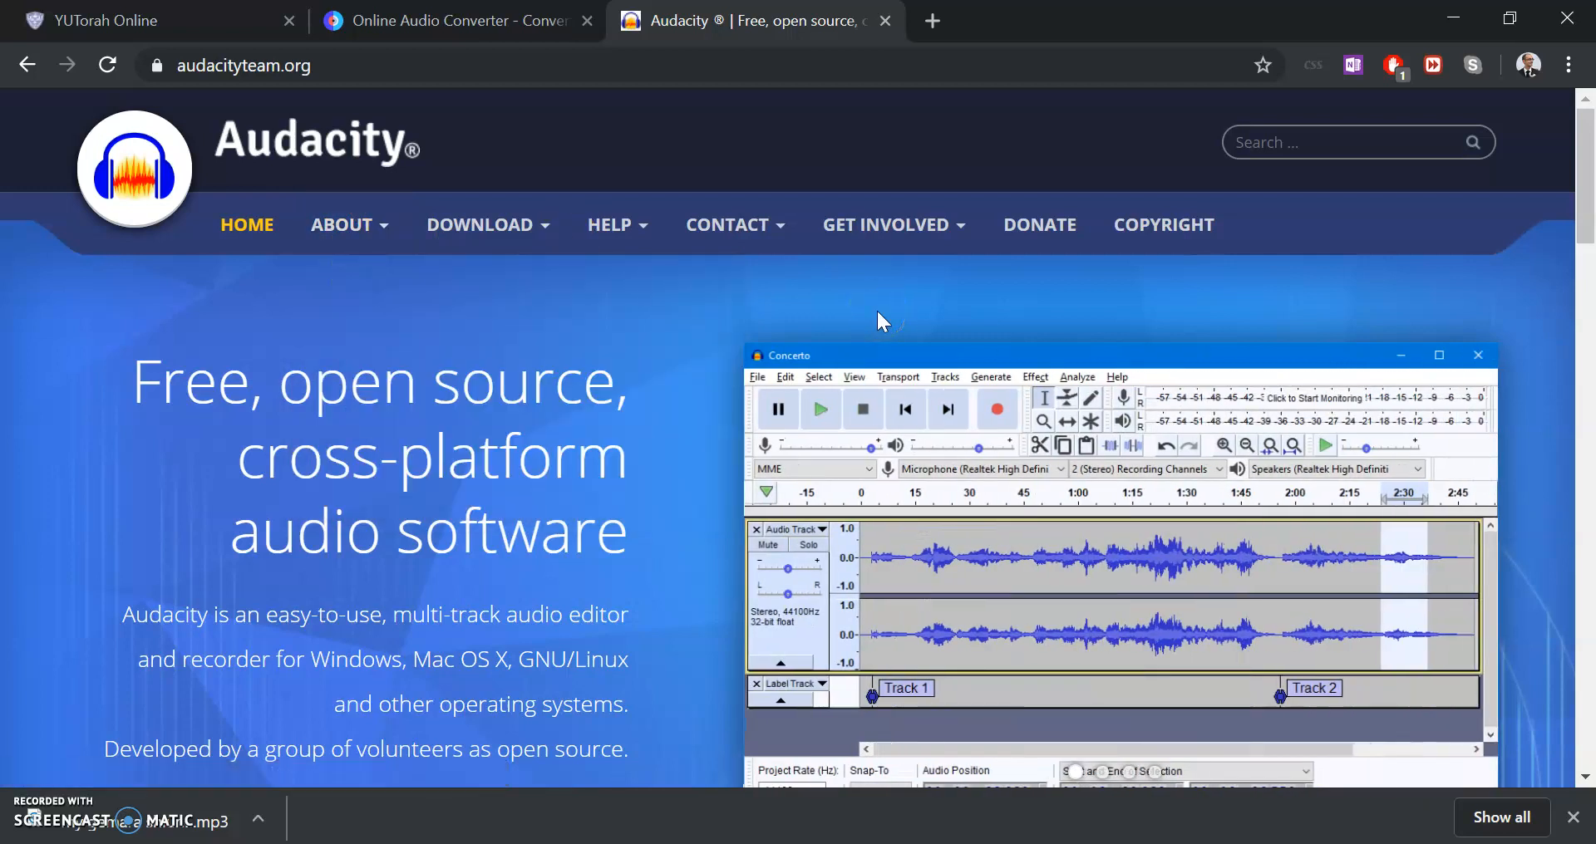
{"action": "scroll", "coordinate": [877, 312], "scroll_direction": "down", "scroll_amount": 2}
{"action": "scroll", "coordinate": [876, 312], "scroll_direction": "up", "scroll_amount": 1}
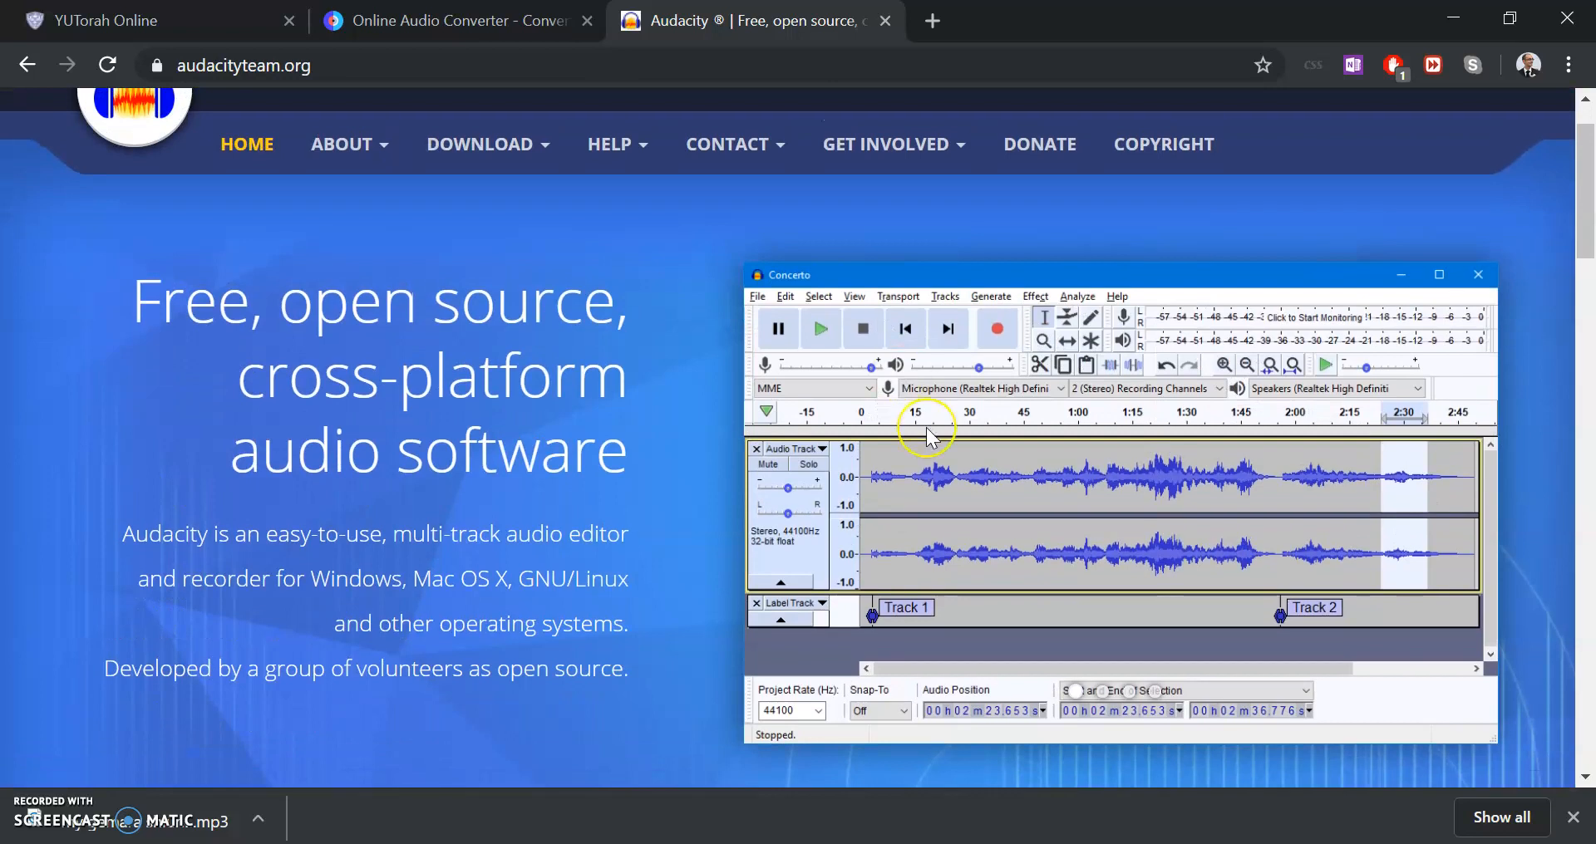
{"action": "scroll", "coordinate": [926, 434], "scroll_direction": "down", "scroll_amount": 5}
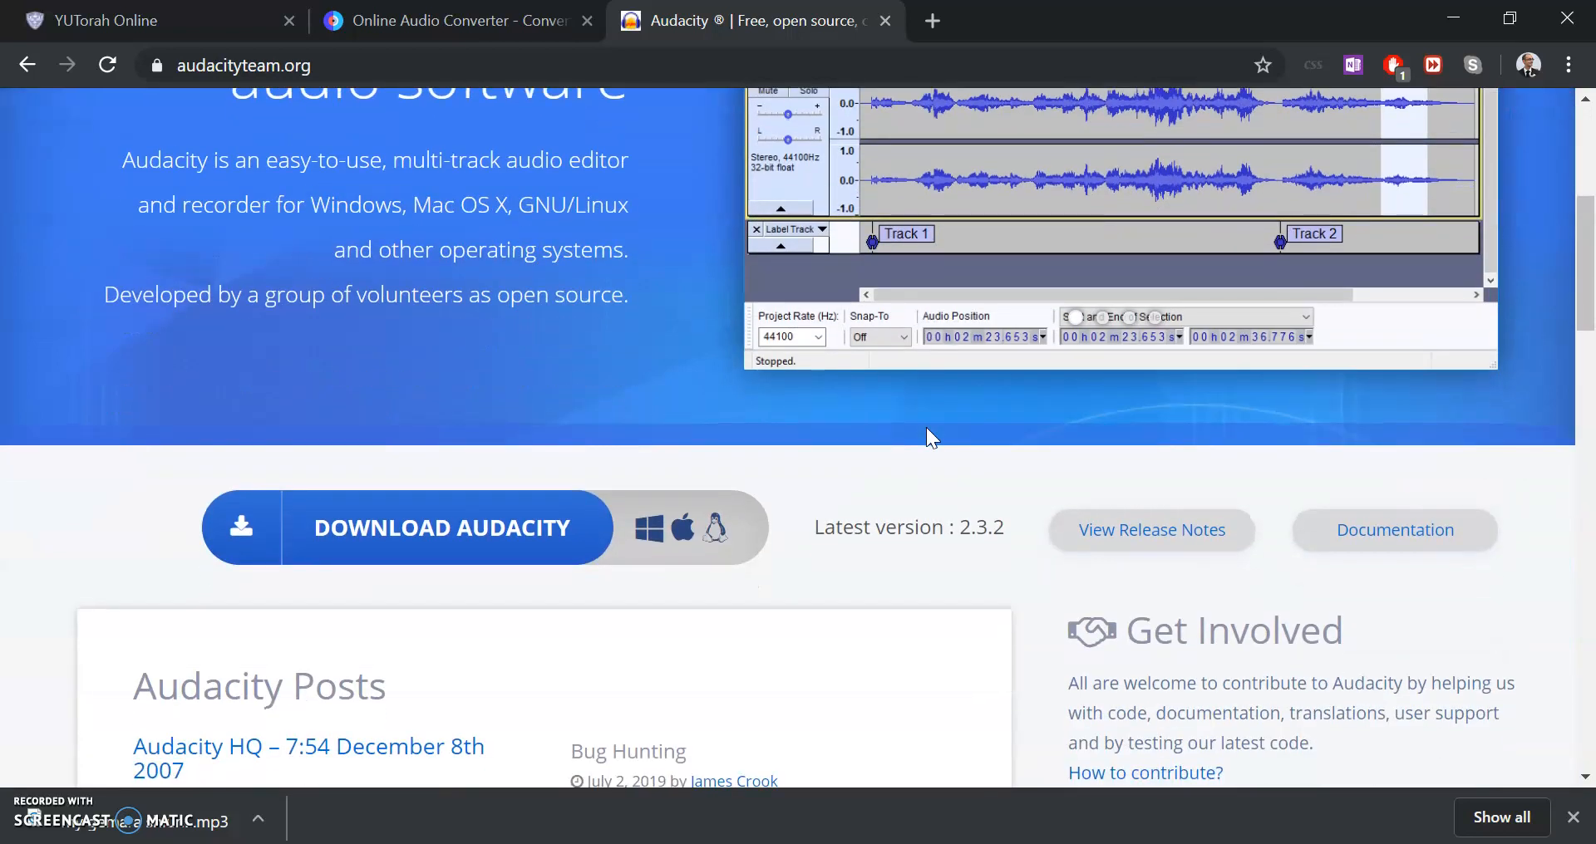
{"action": "scroll", "coordinate": [927, 429], "scroll_direction": "down", "scroll_amount": 18}
{"action": "scroll", "coordinate": [925, 427], "scroll_direction": "up", "scroll_amount": 20}
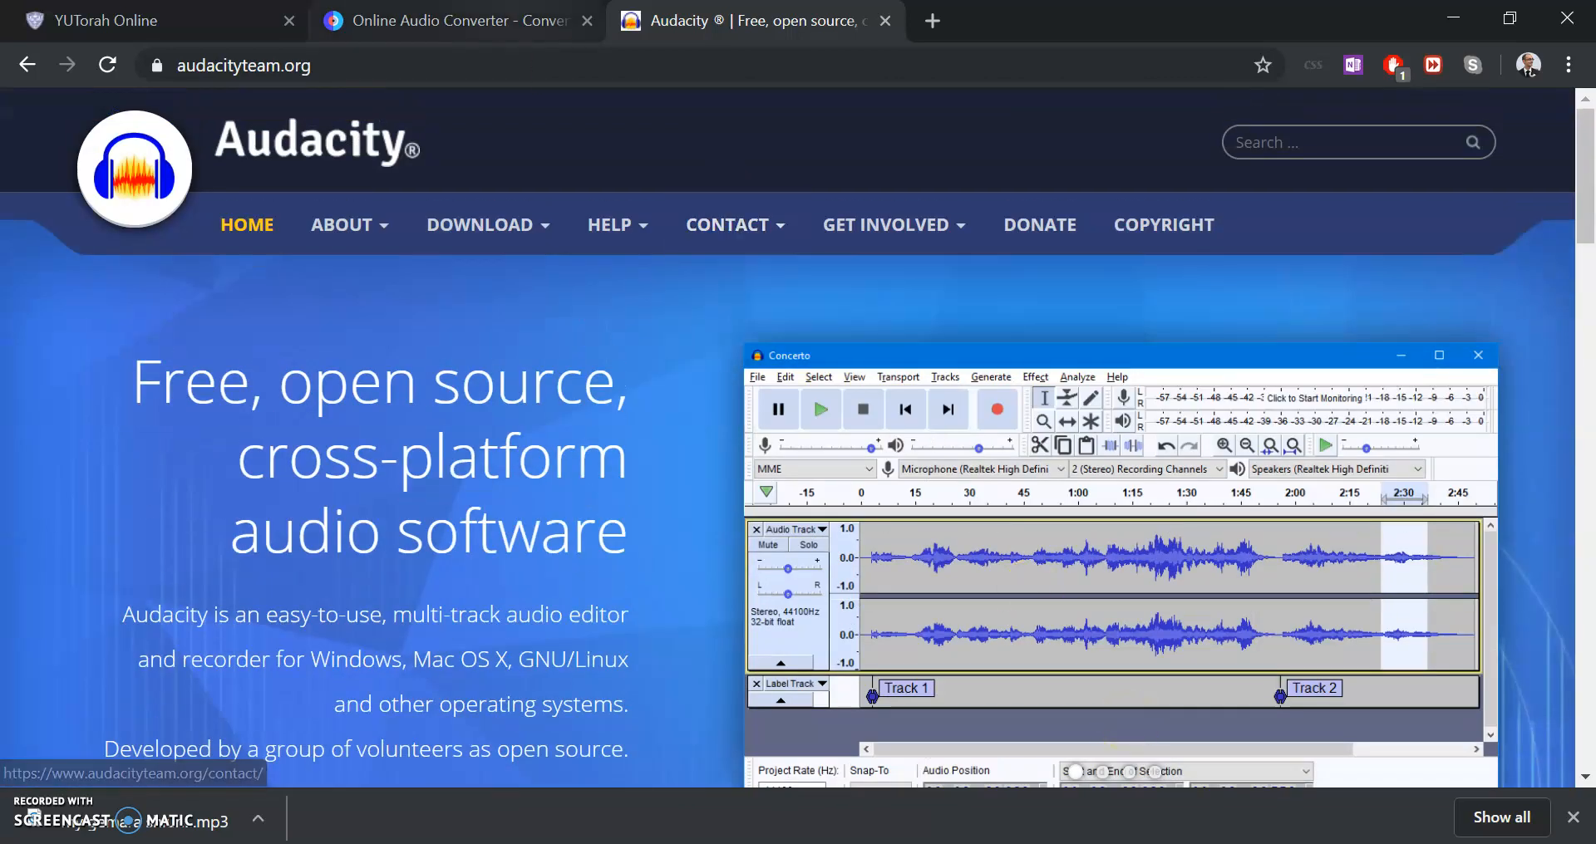
{"action": "left_click", "coordinate": [353, 25]}
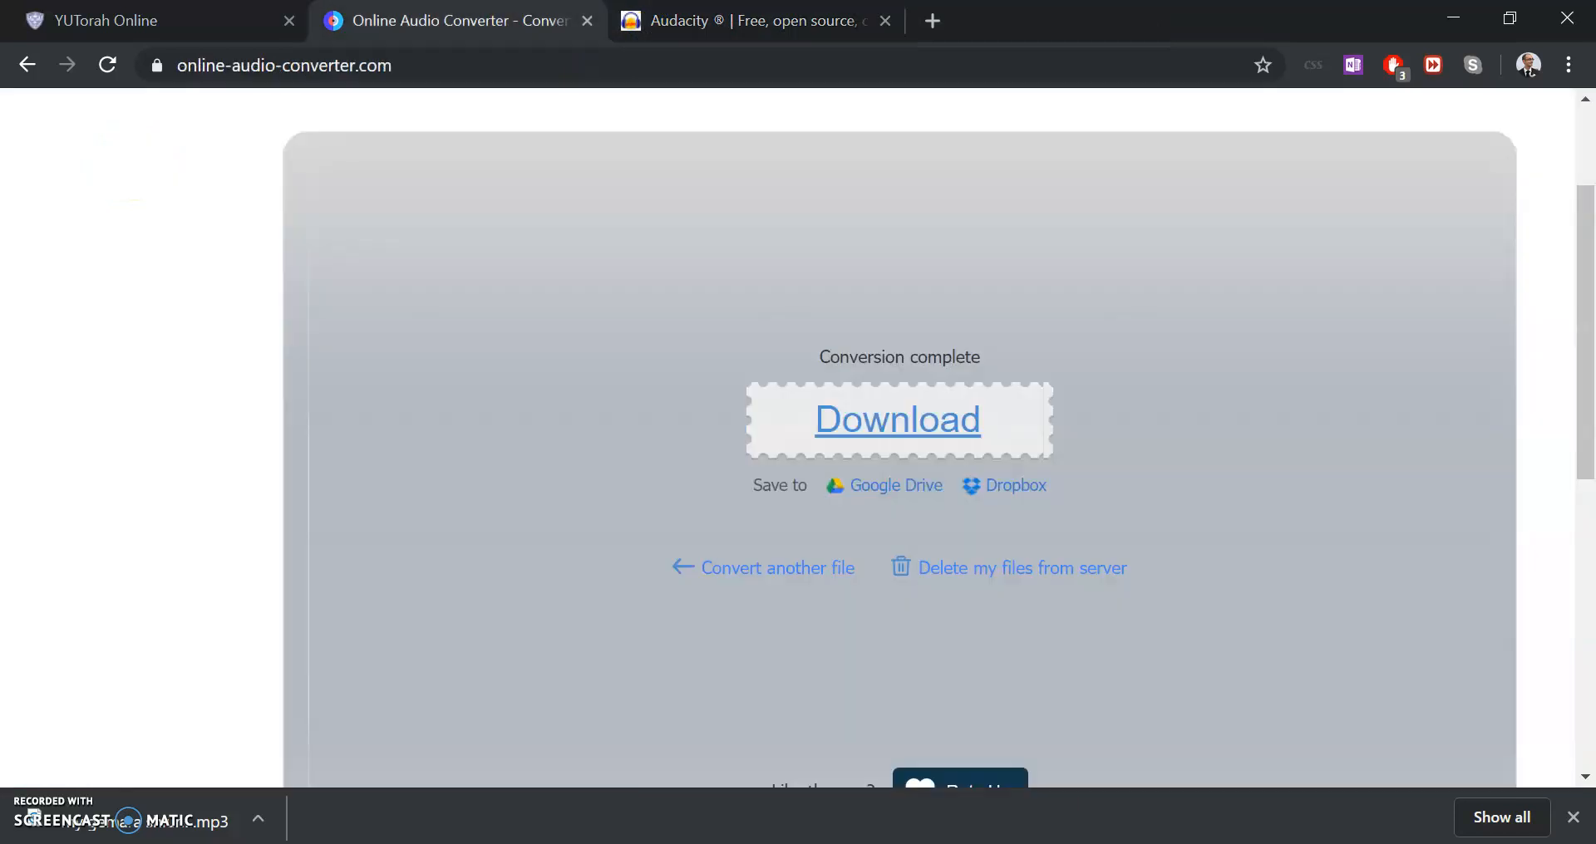
{"action": "left_click", "coordinate": [719, 25]}
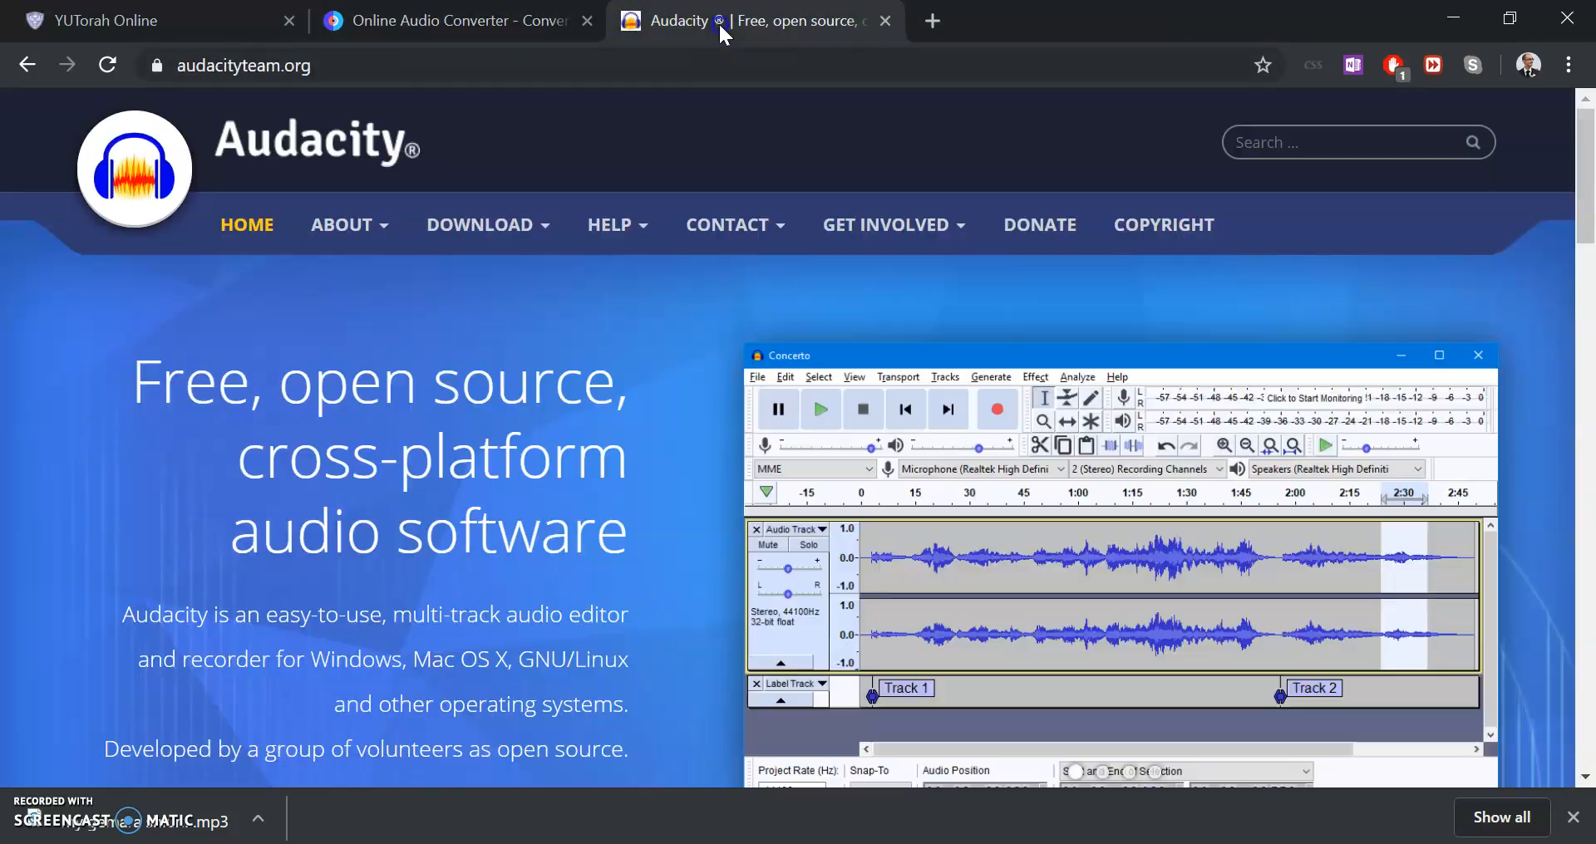
{"action": "left_click", "coordinate": [513, 20]}
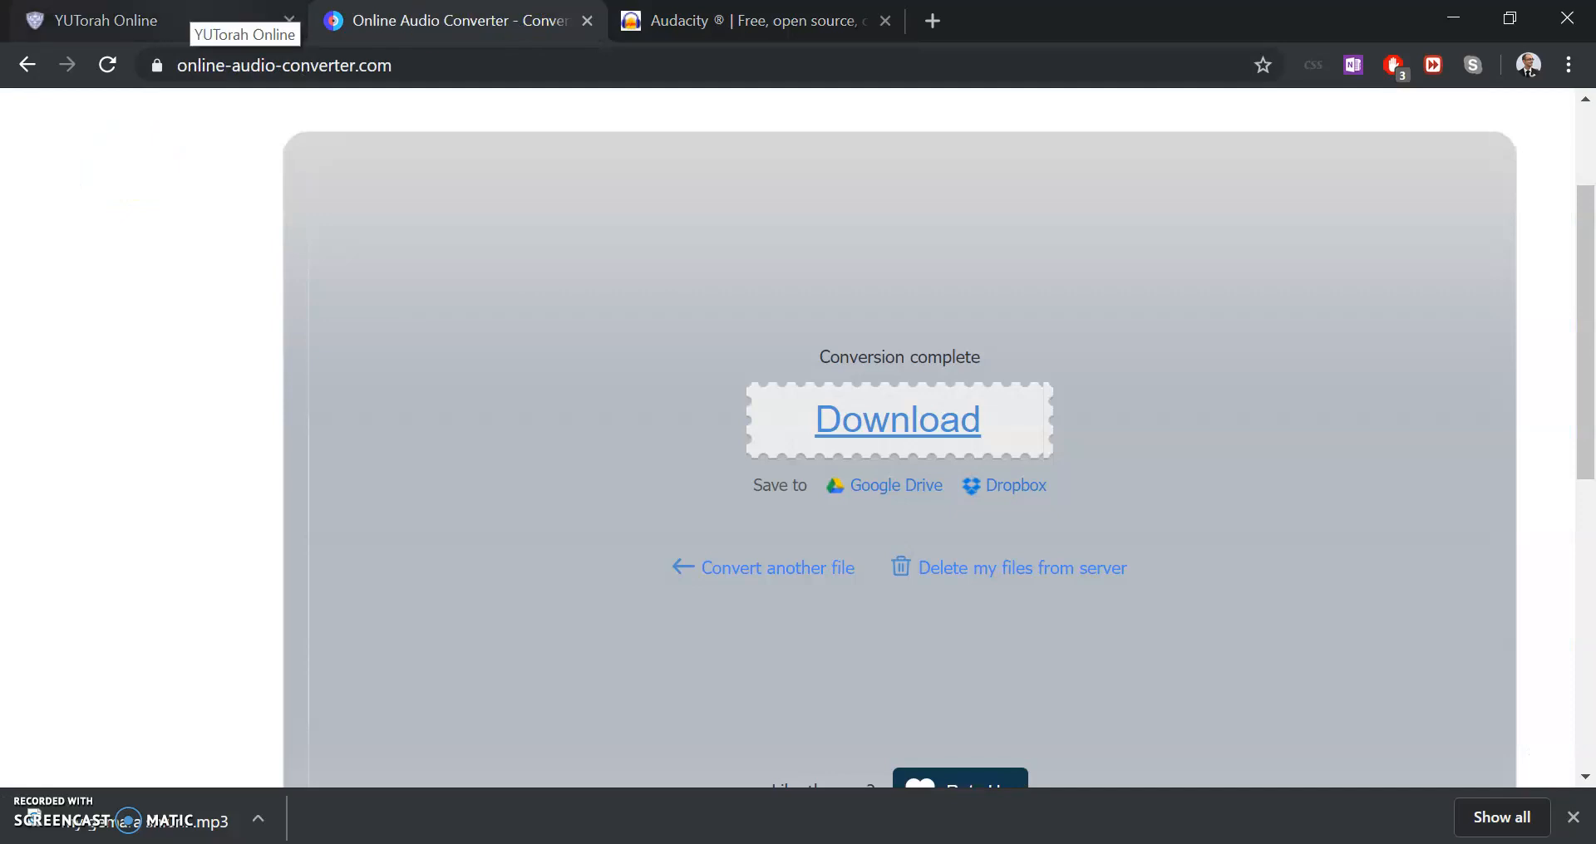
{"action": "left_click", "coordinate": [192, 20]}
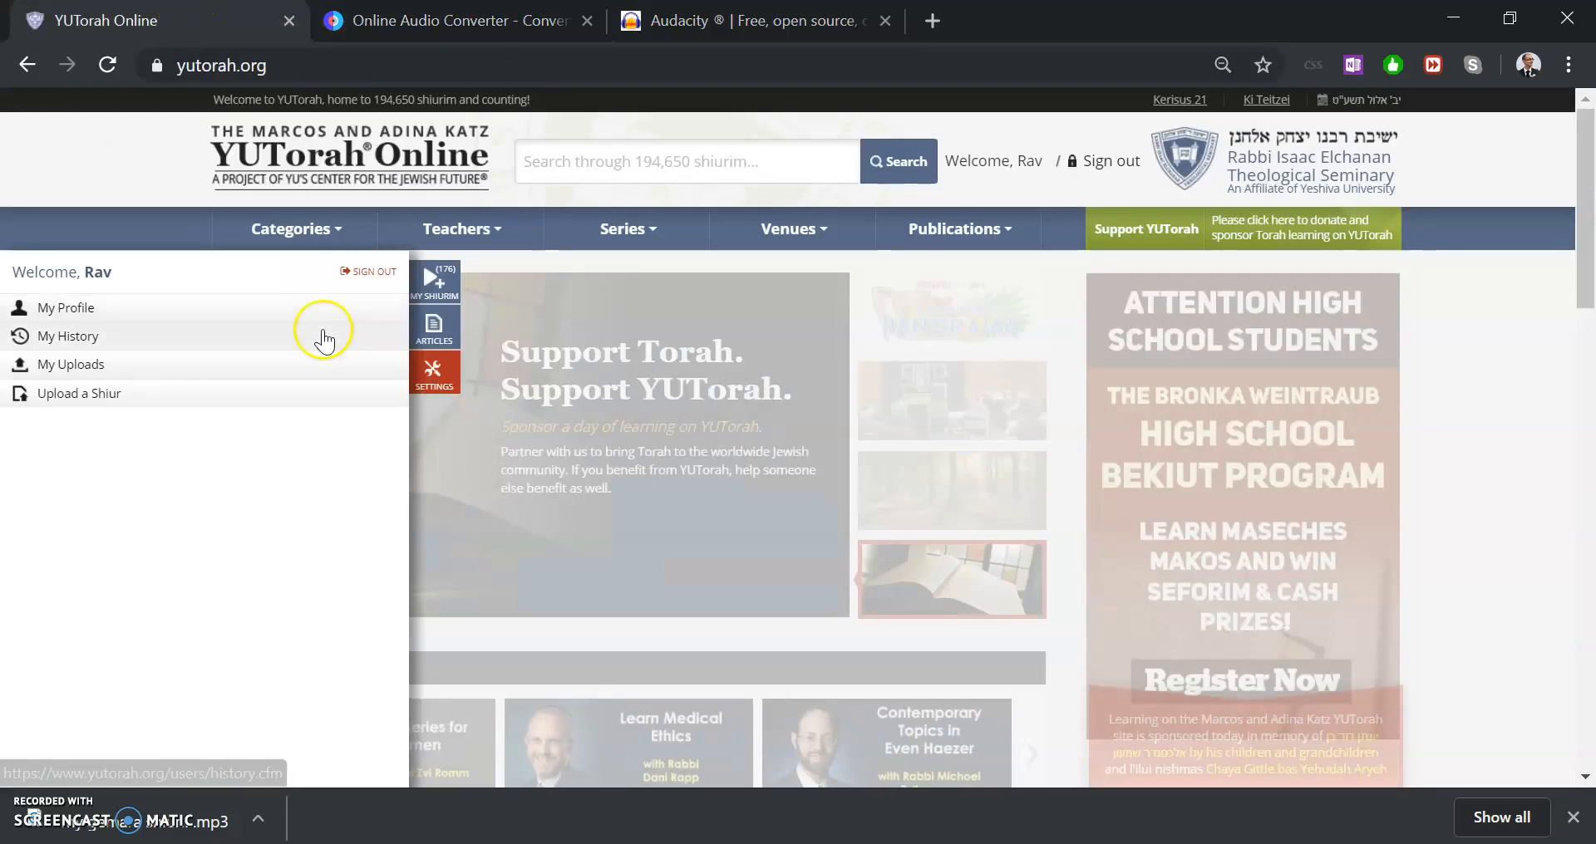
Return to the shiur form and upload my gemara shiur (online-audio-converter.com).mp3 from Downloads as the shiur file
{"action": "key", "text": "alt+Tab"}
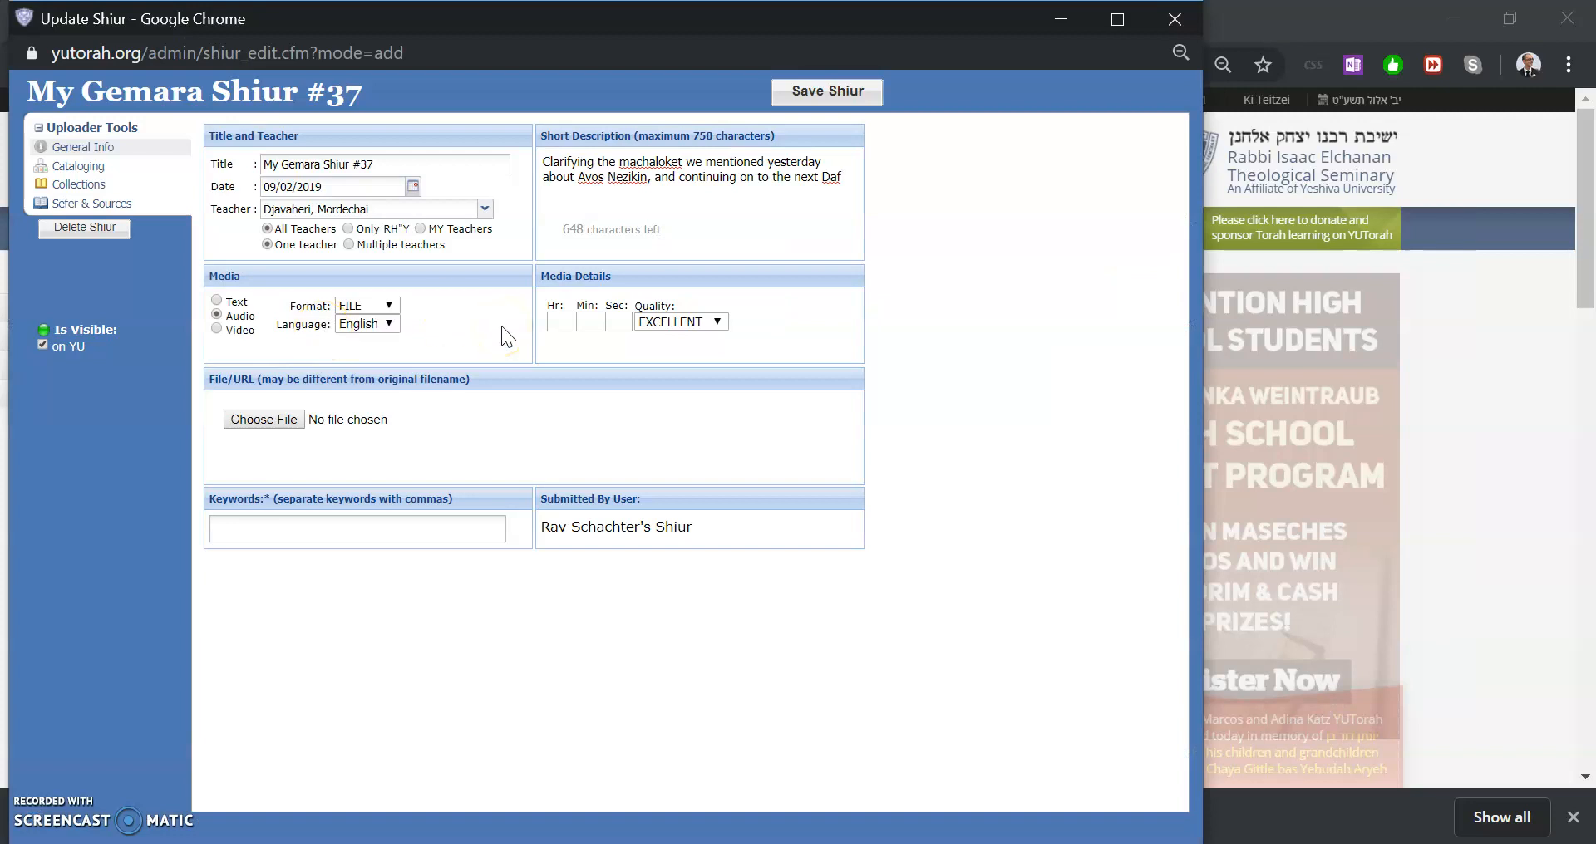
{"action": "left_click", "coordinate": [261, 420]}
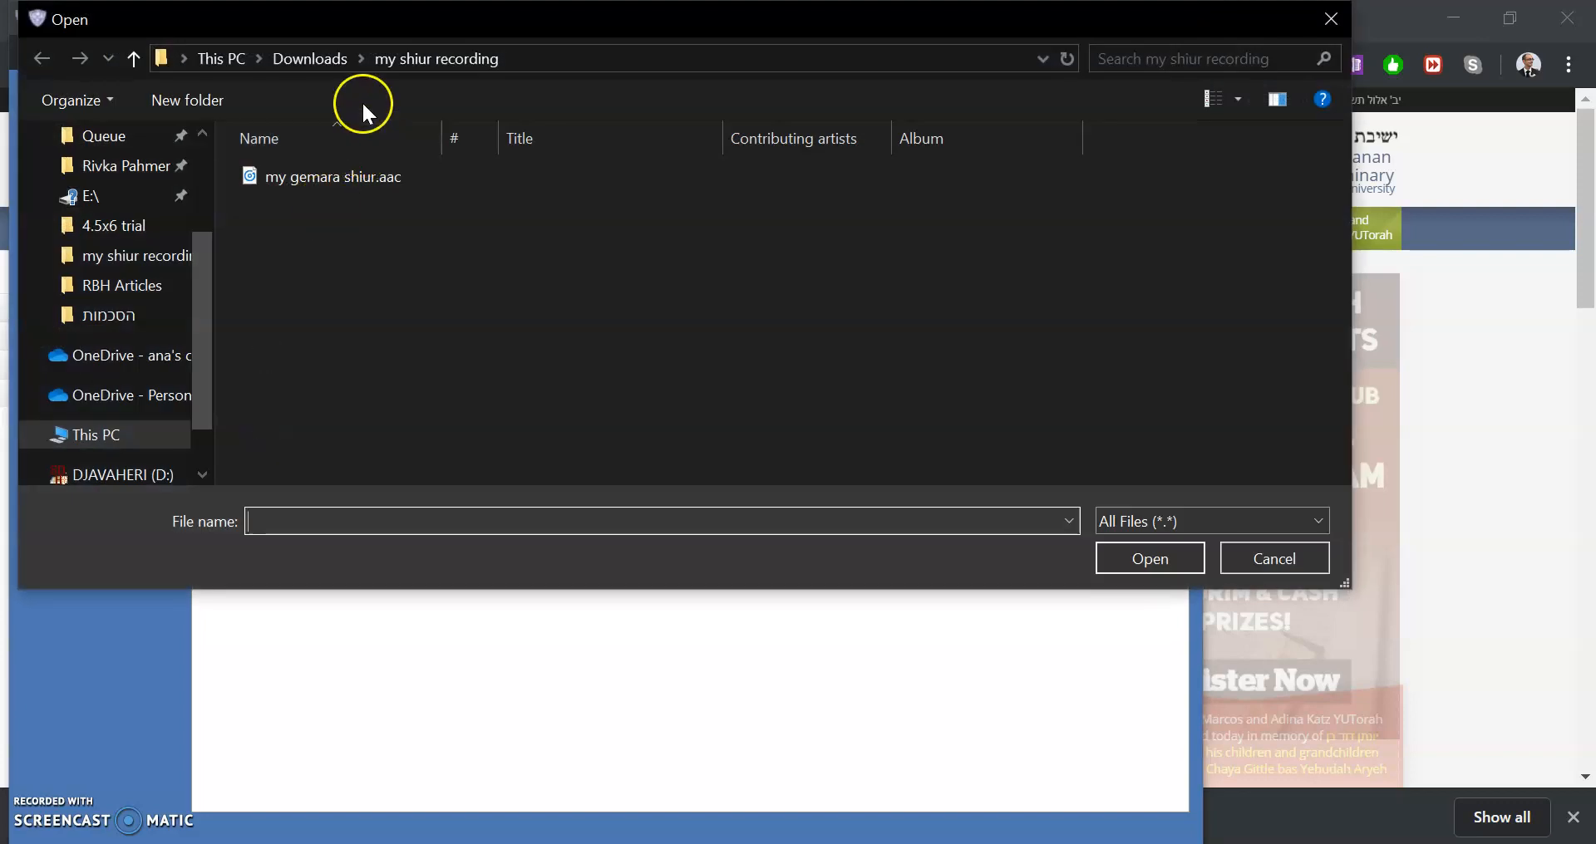
{"action": "left_click", "coordinate": [309, 58]}
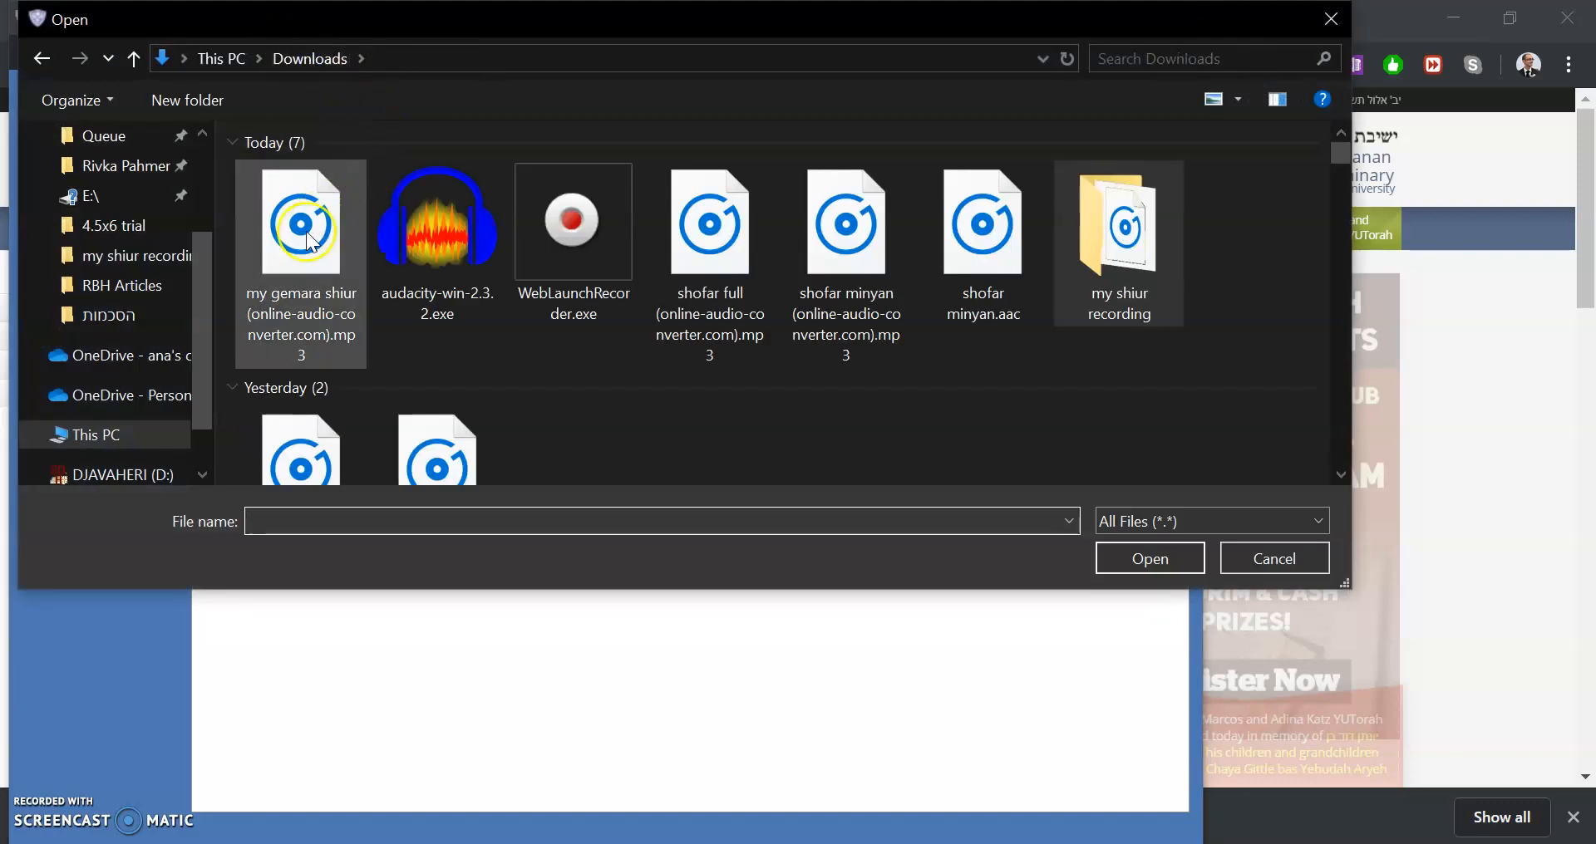
{"action": "double_click", "coordinate": [316, 341]}
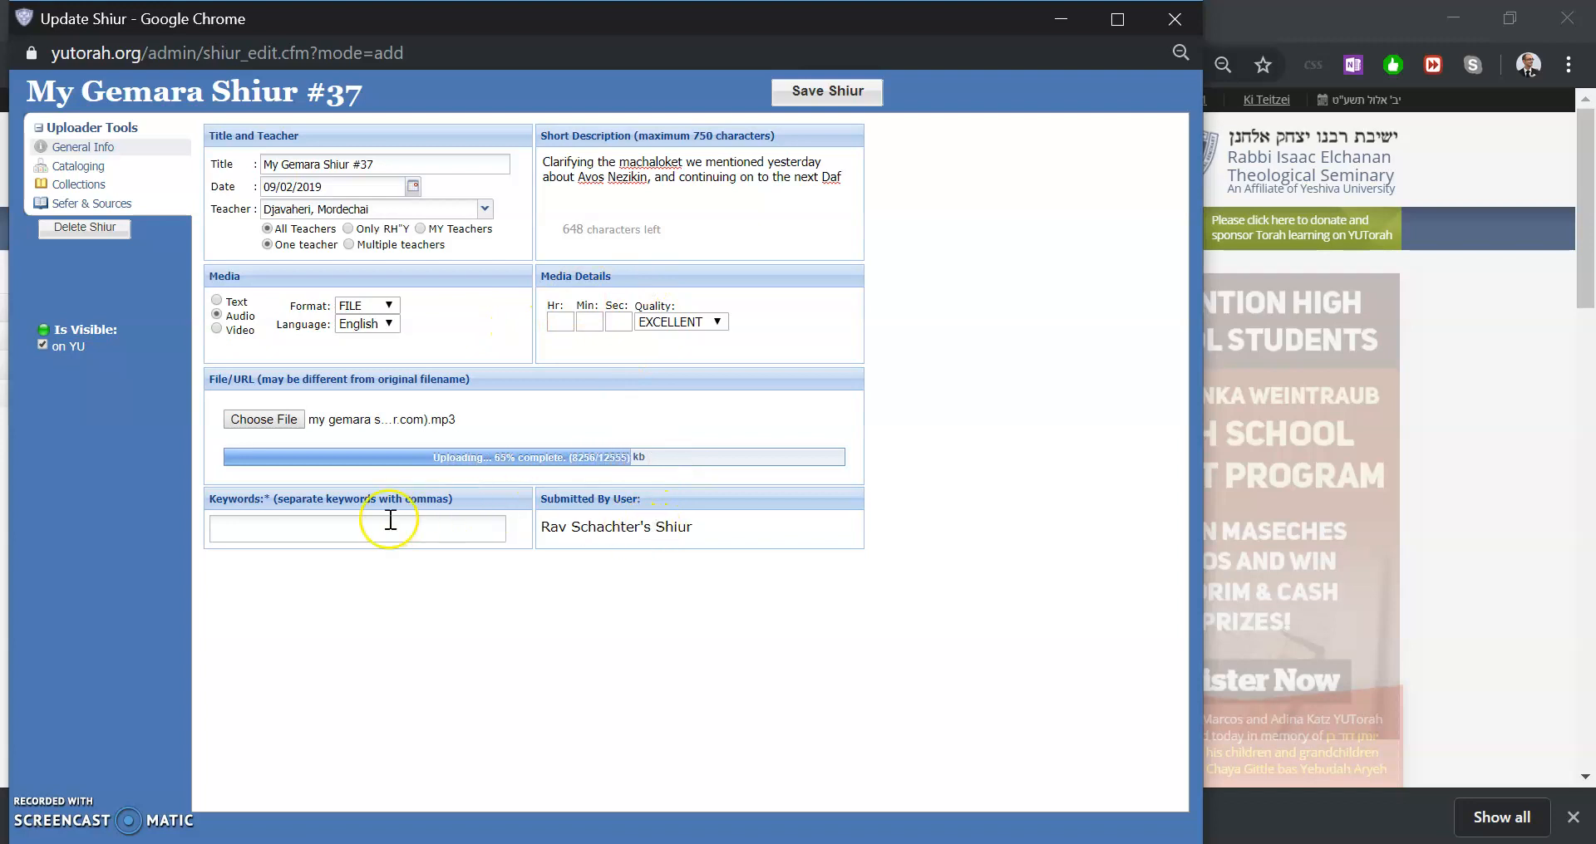
Remove the word My from the start of the shiur title
{"action": "left_click", "coordinate": [428, 165]}
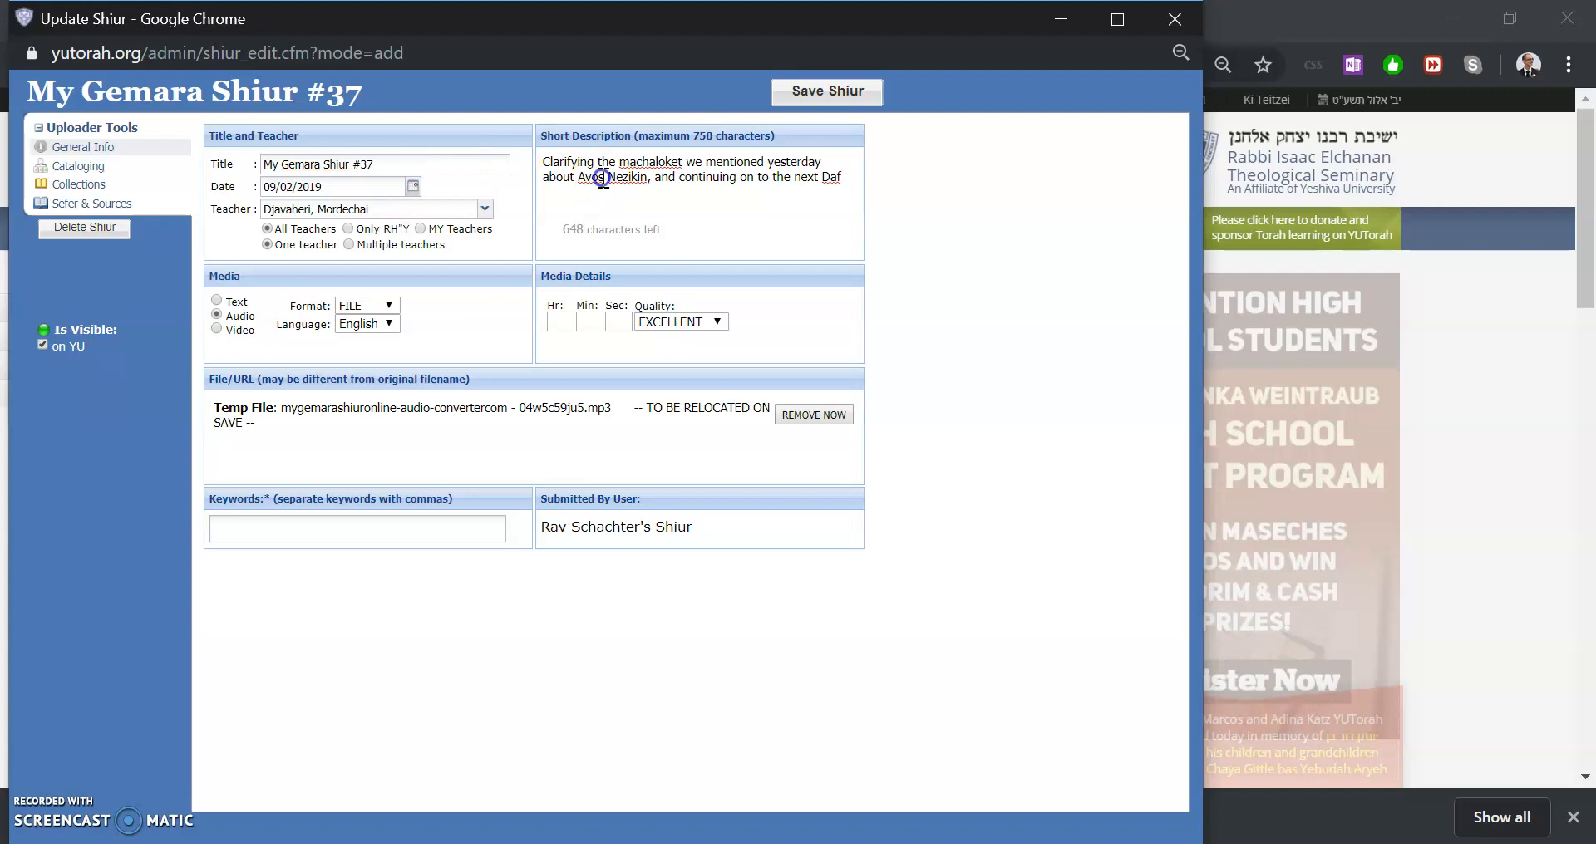
{"action": "triple_click", "coordinate": [602, 179]}
{"action": "left_click", "coordinate": [409, 164]}
{"action": "key", "text": "ctrl+shift+Left"}
{"action": "key", "text": "ctrl+shift+Left"}
{"action": "key", "text": "ctrl+shift+Left"}
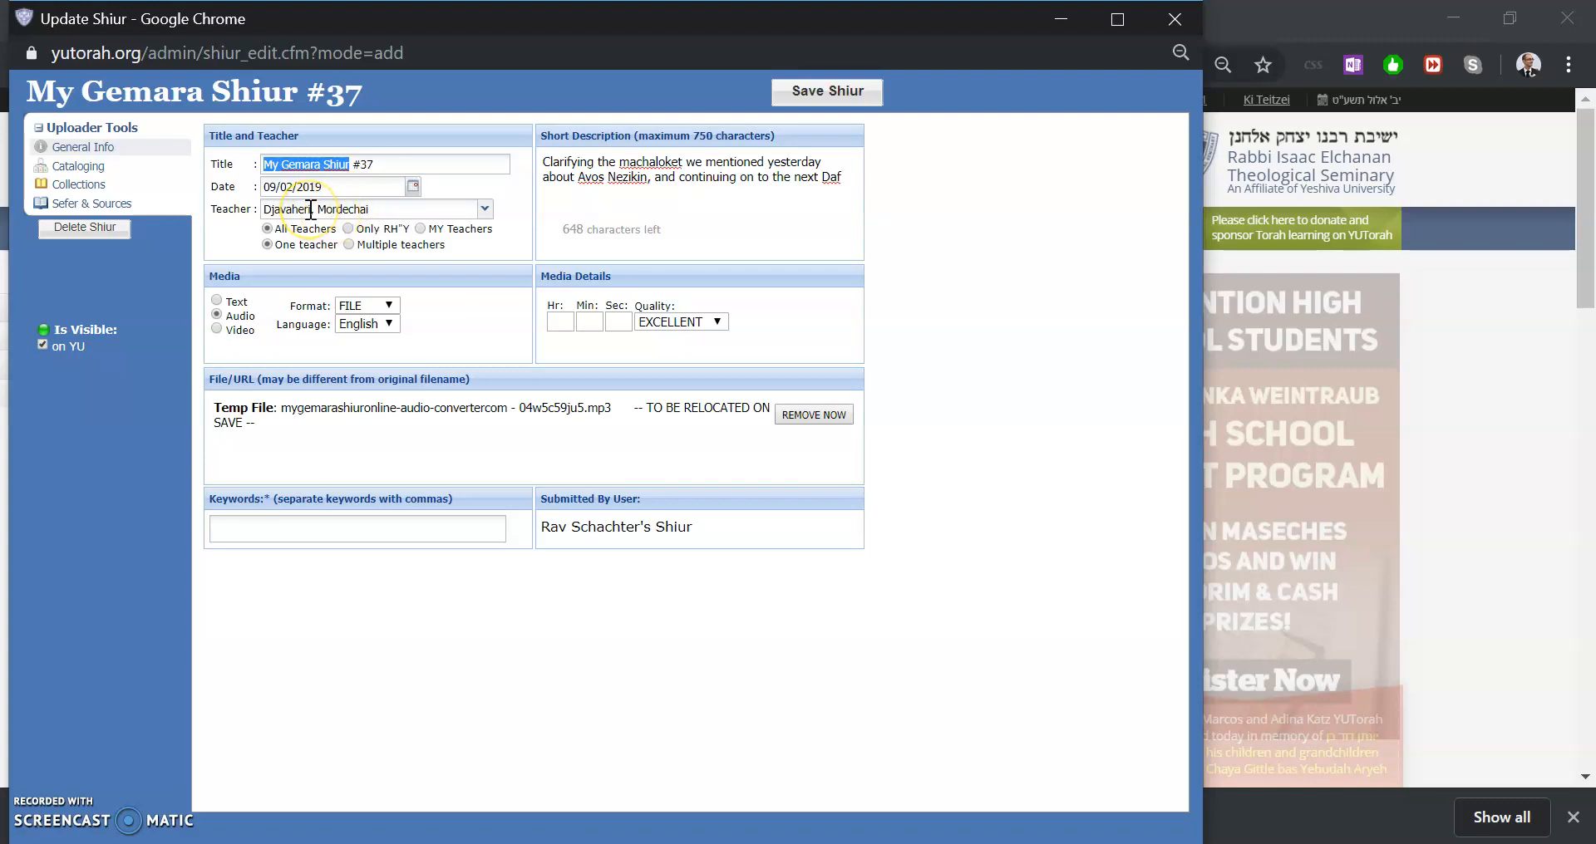
{"action": "key", "text": "Home"}
{"action": "key", "text": "ctrl+shift+Right"}
{"action": "key", "text": "shift+Right"}
{"action": "key", "text": "shift+Left"}
{"action": "key", "text": "Delete"}
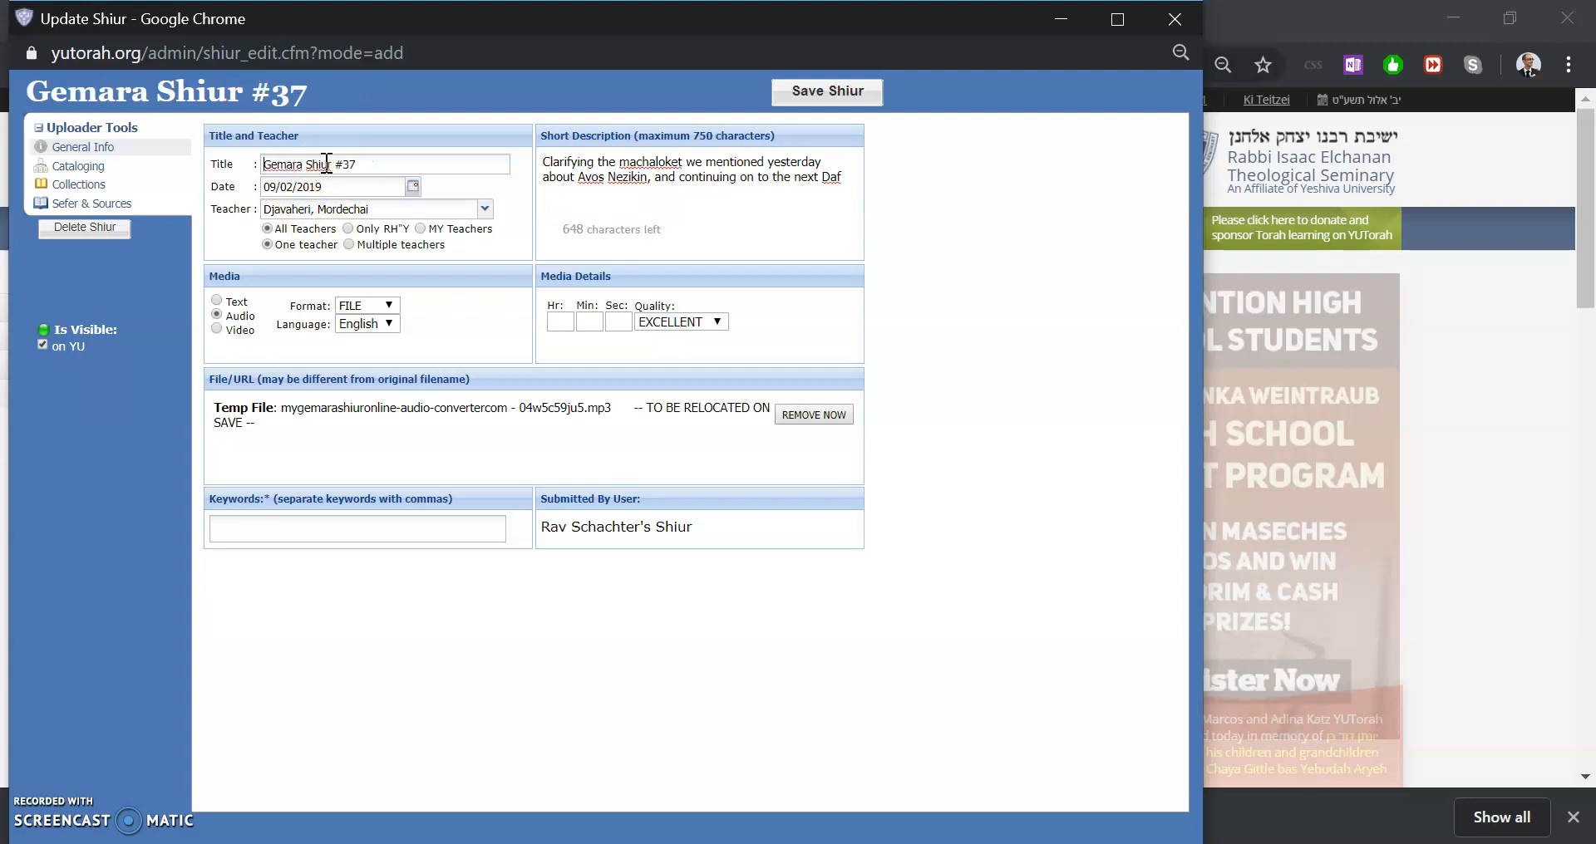
Insert Bava Kamma after Gemara in the shiur title
{"action": "key", "text": "ctrl+shift+Right"}
{"action": "key", "text": "Right"}
{"action": "type", "text": "S"}
{"action": "key", "text": "BackSpace"}
{"action": "type", "text": "Bava a"}
{"action": "key", "text": "BackSpace"}
{"action": "type", "text": "Kamma"}
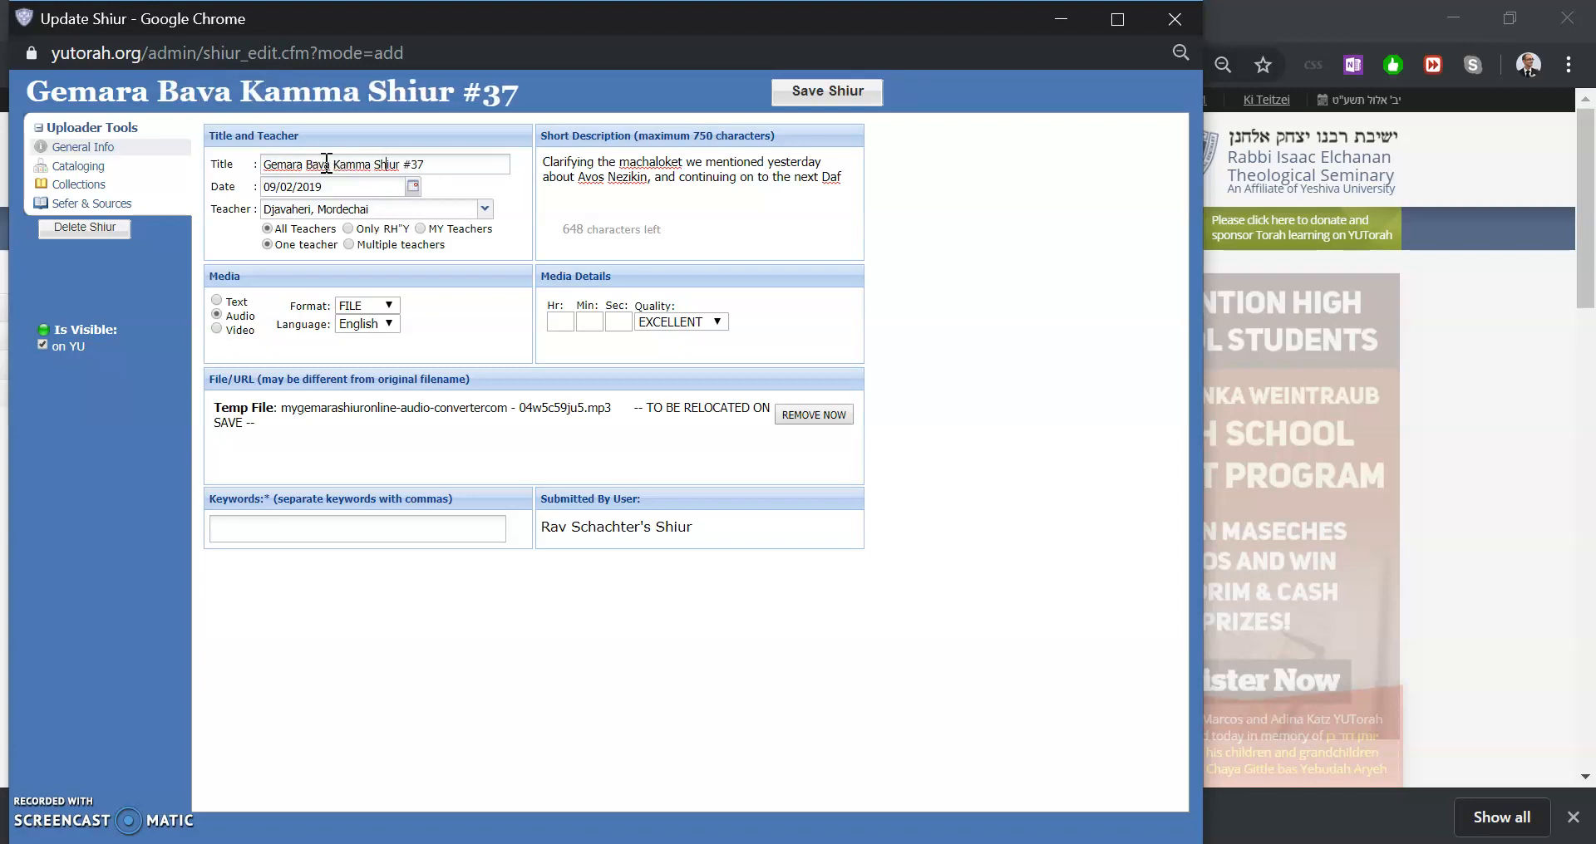
Delete the words Shiur and Gemara from the shiur title
{"action": "key", "text": "Delete"}
{"action": "key", "text": "Delete"}
{"action": "key", "text": "Delete"}
{"action": "key", "text": "Delete"}
{"action": "key", "text": "Delete"}
{"action": "key", "text": "Delete"}
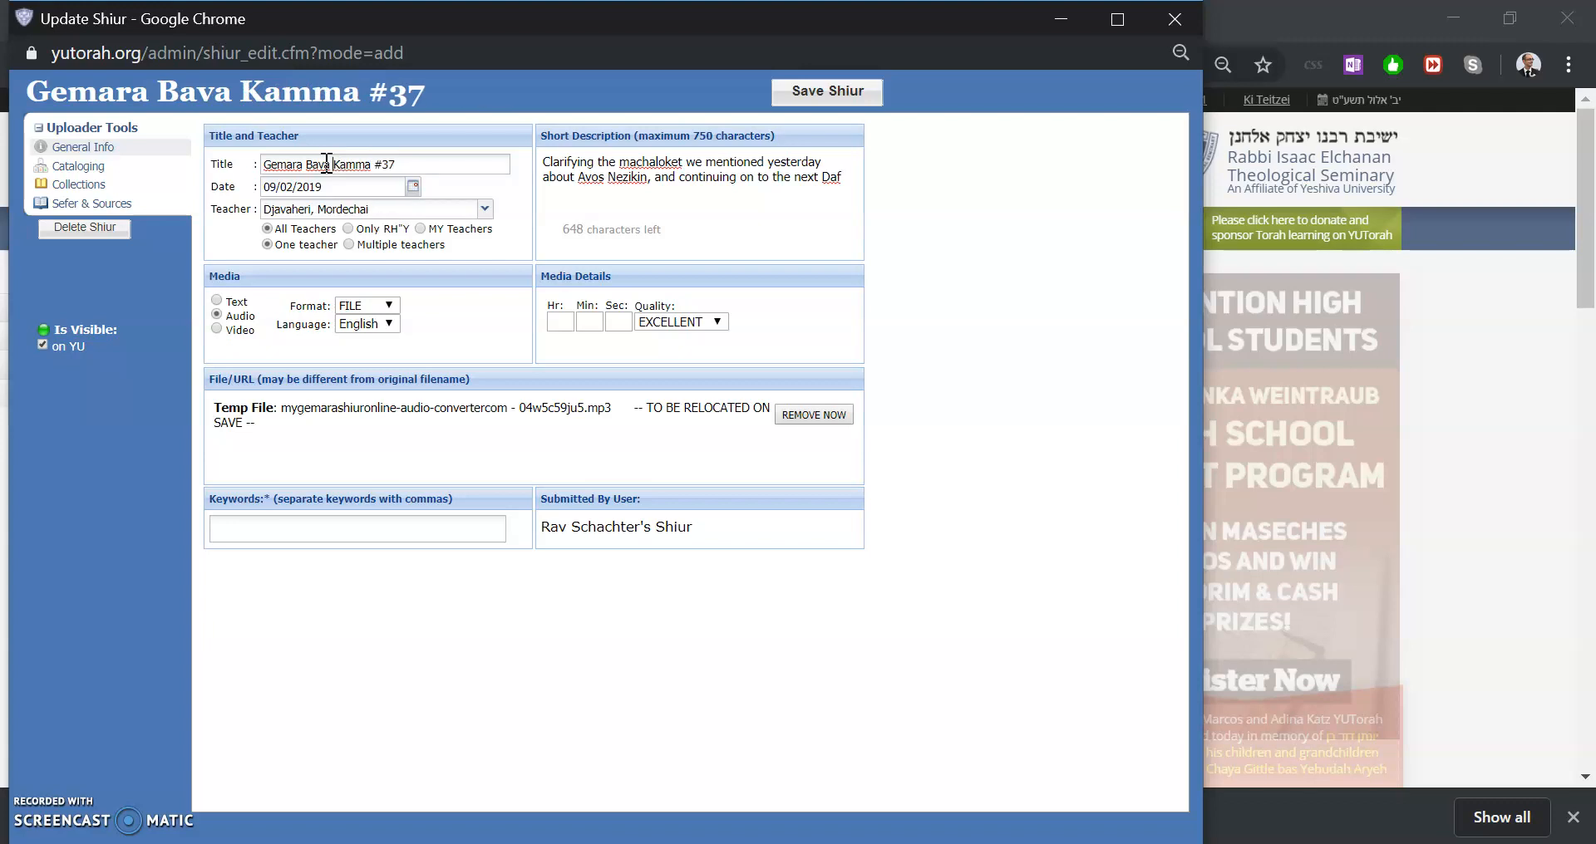
{"action": "key", "text": "Home"}
{"action": "key", "text": "Delete"}
{"action": "key", "text": "Delete"}
{"action": "key", "text": "Delete"}
{"action": "key", "text": "Delete"}
{"action": "key", "text": "Delete"}
{"action": "key", "text": "Delete"}
{"action": "key", "text": "Delete"}
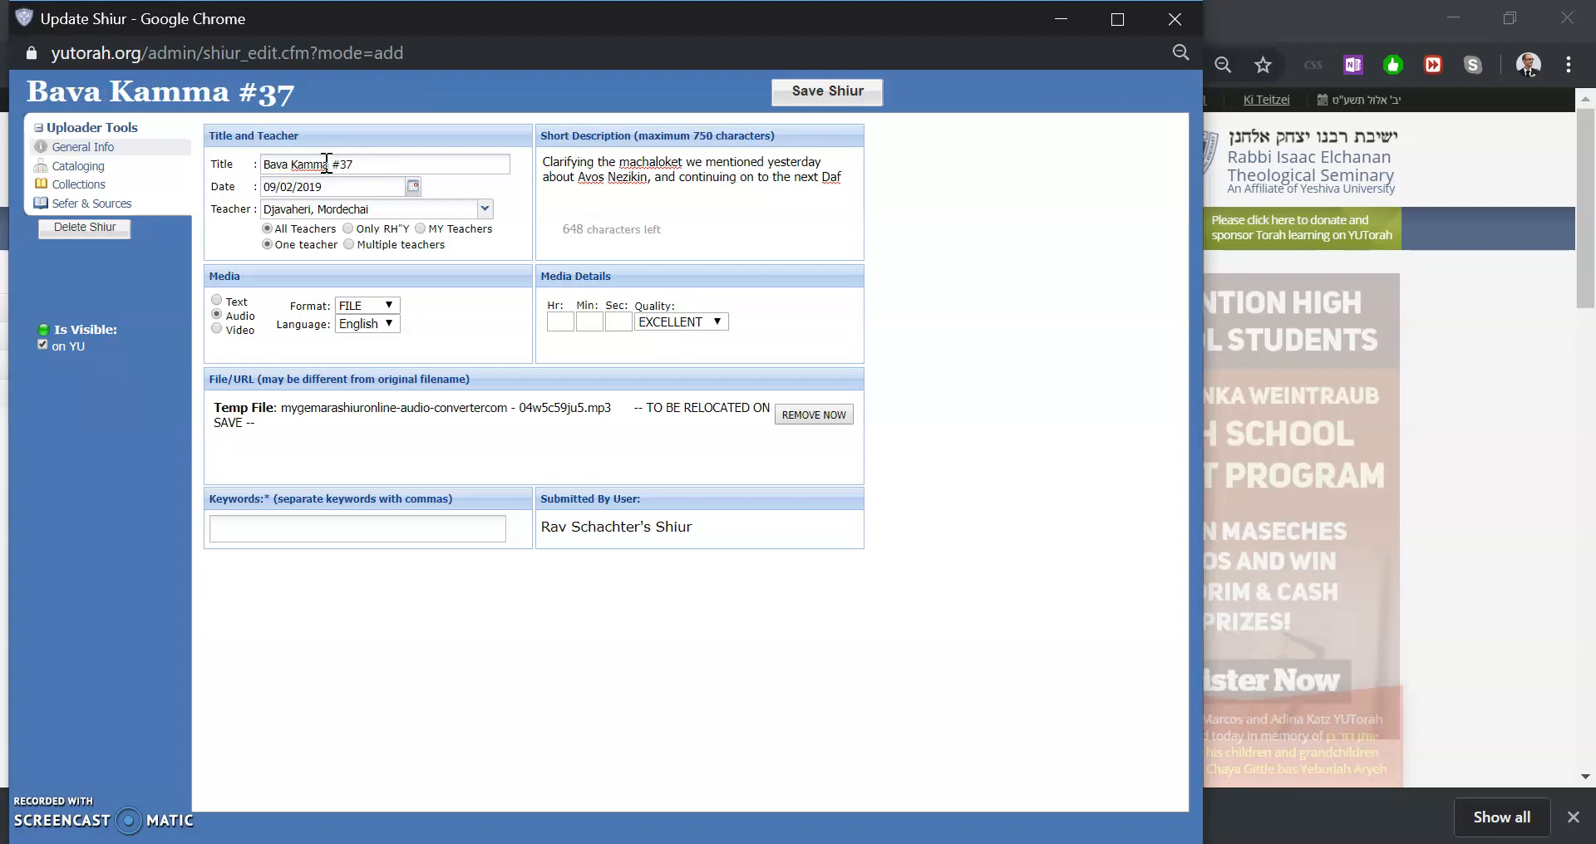
Insert 2a - 3a after Bava Kamma in the shiur title
{"action": "left_click", "coordinate": [356, 165]}
{"action": "type", "text": "2a"}
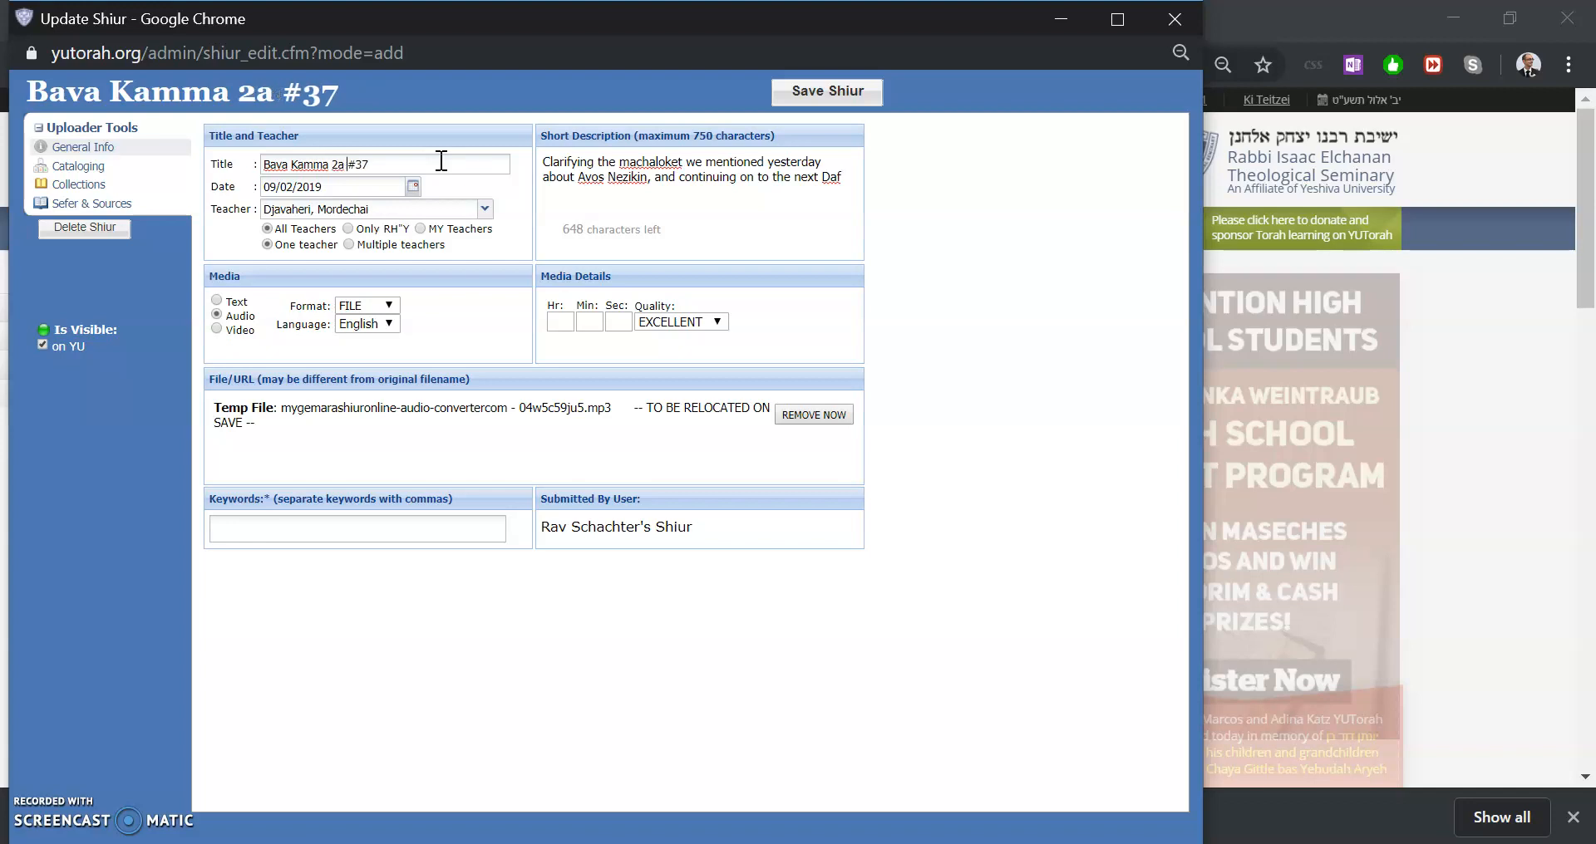
{"action": "type", "text": " - 3a"}
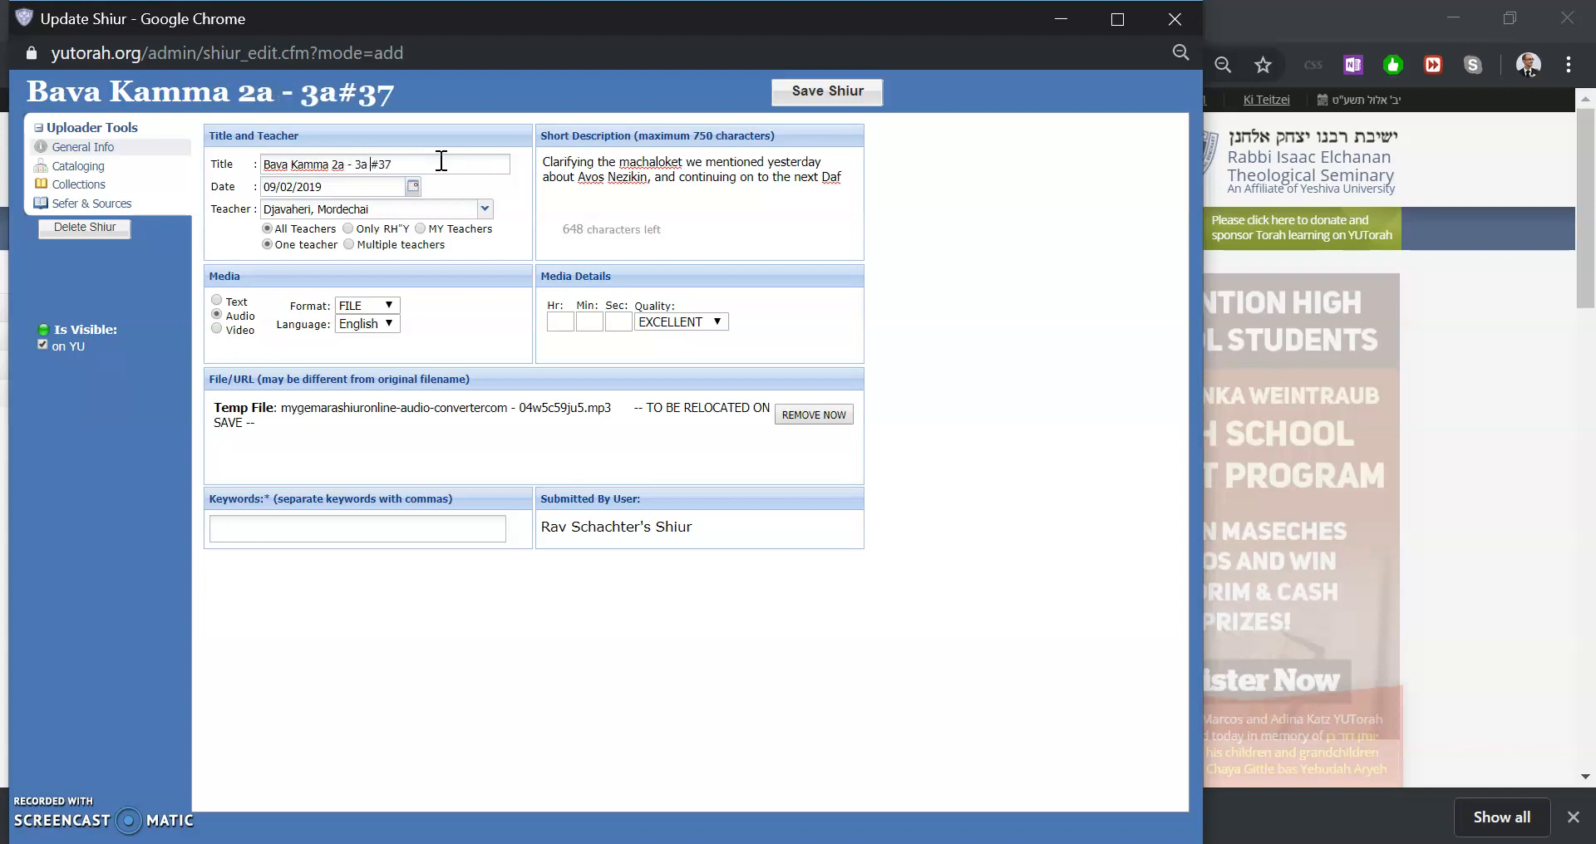
Move the 2a - 3a daf range in the title to after #37
{"action": "key", "text": "ctrl+shift+Left"}
{"action": "key", "text": "ctrl+shift+Left"}
{"action": "key", "text": "ctrl+shift+Left"}
{"action": "key", "text": "ctrl+c"}
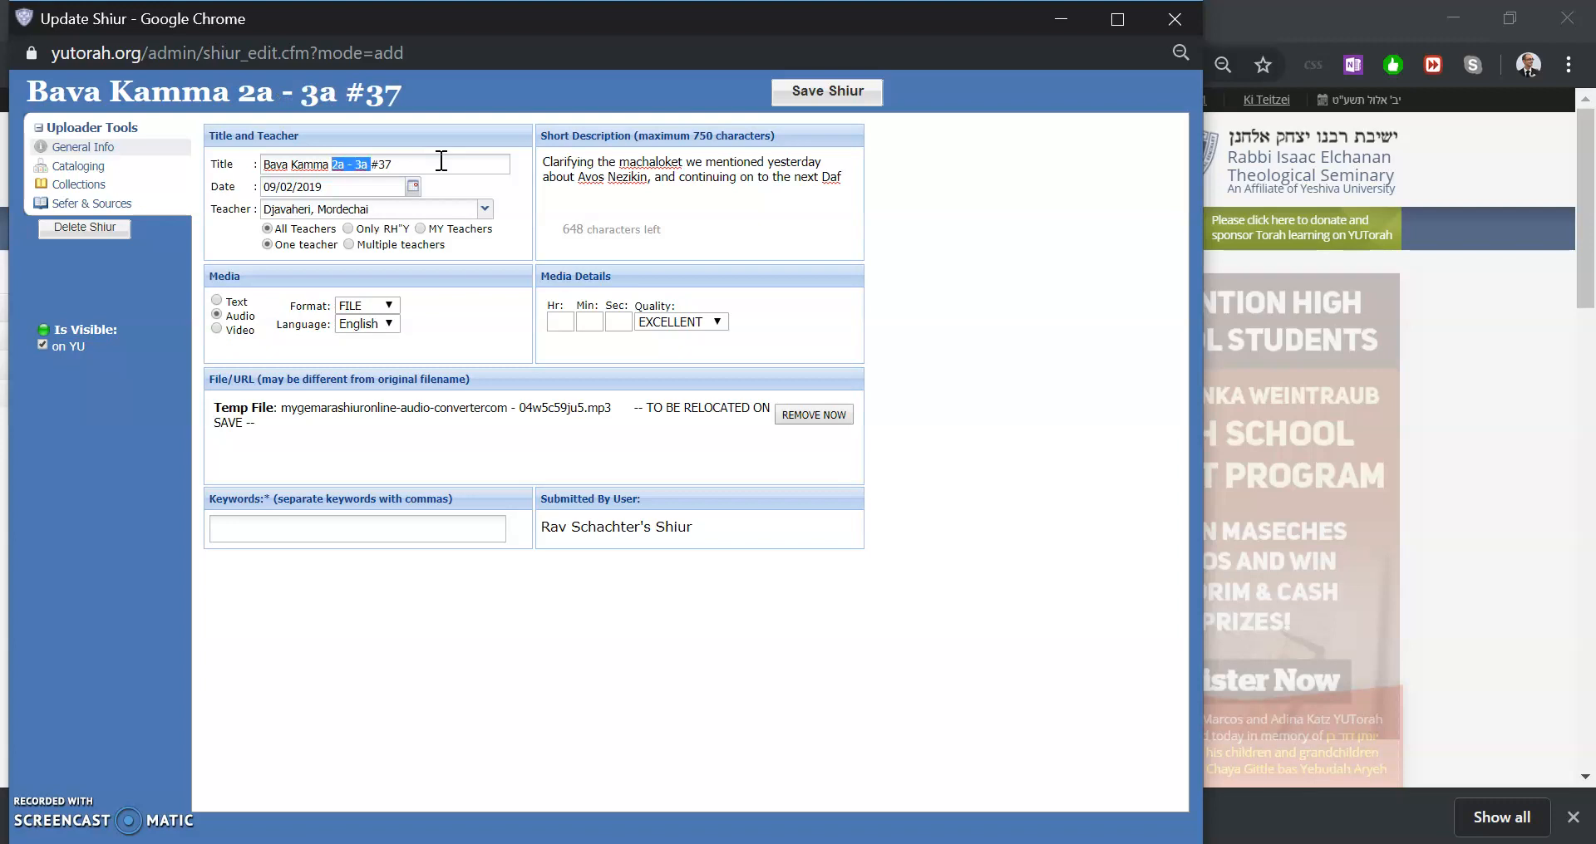
{"action": "key", "text": "BackSpace"}
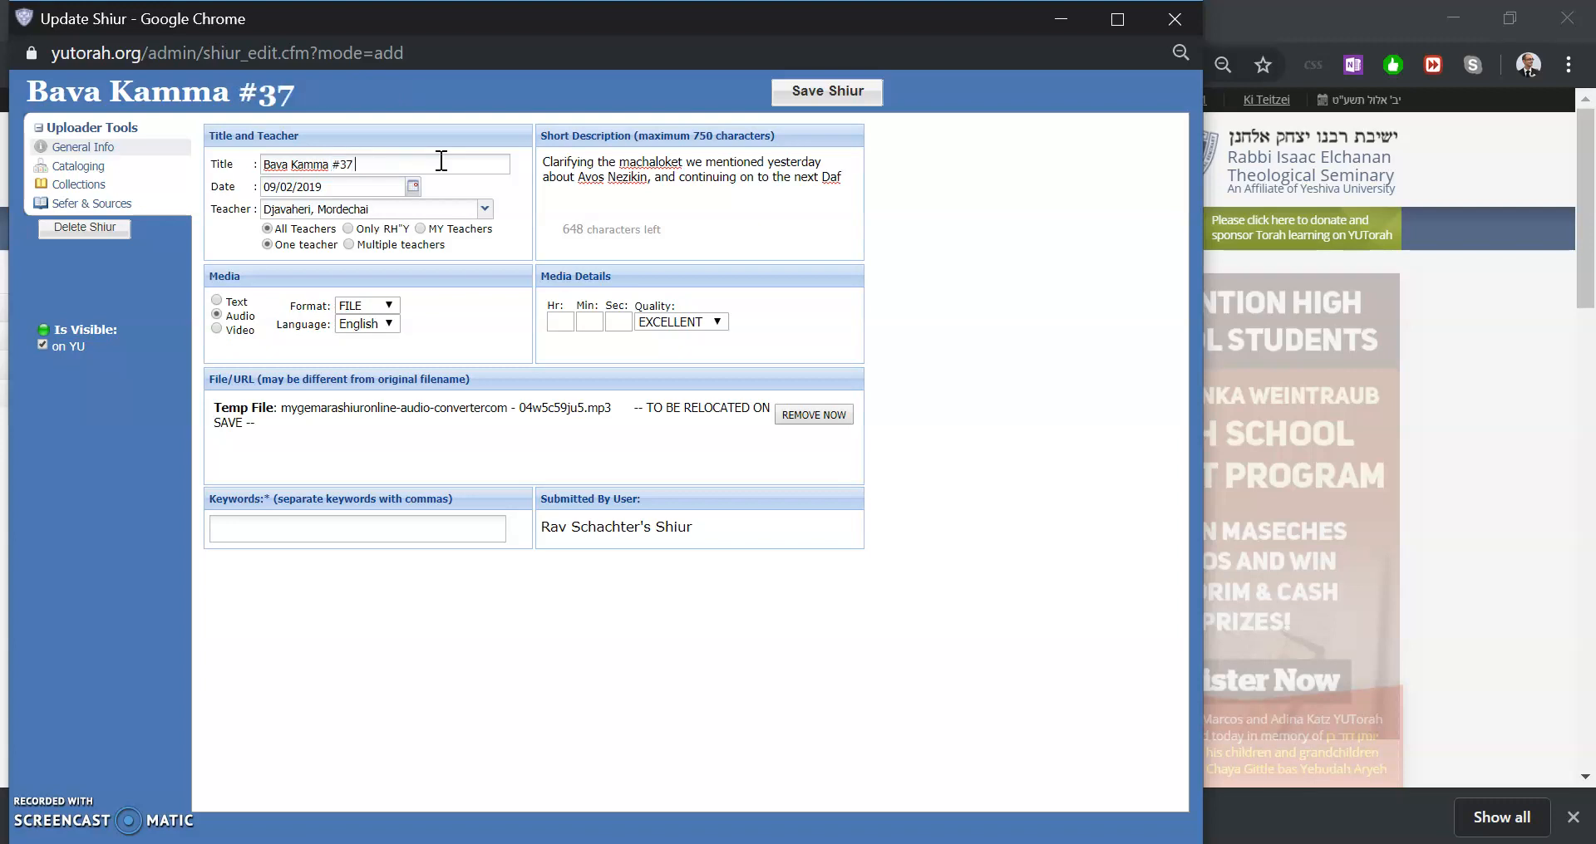
{"action": "key", "text": "ctrl+v"}
Append - Avos Nezikin, Definition of Toldos to the end of the shiur title
{"action": "type", "text": "Avos Ne"}
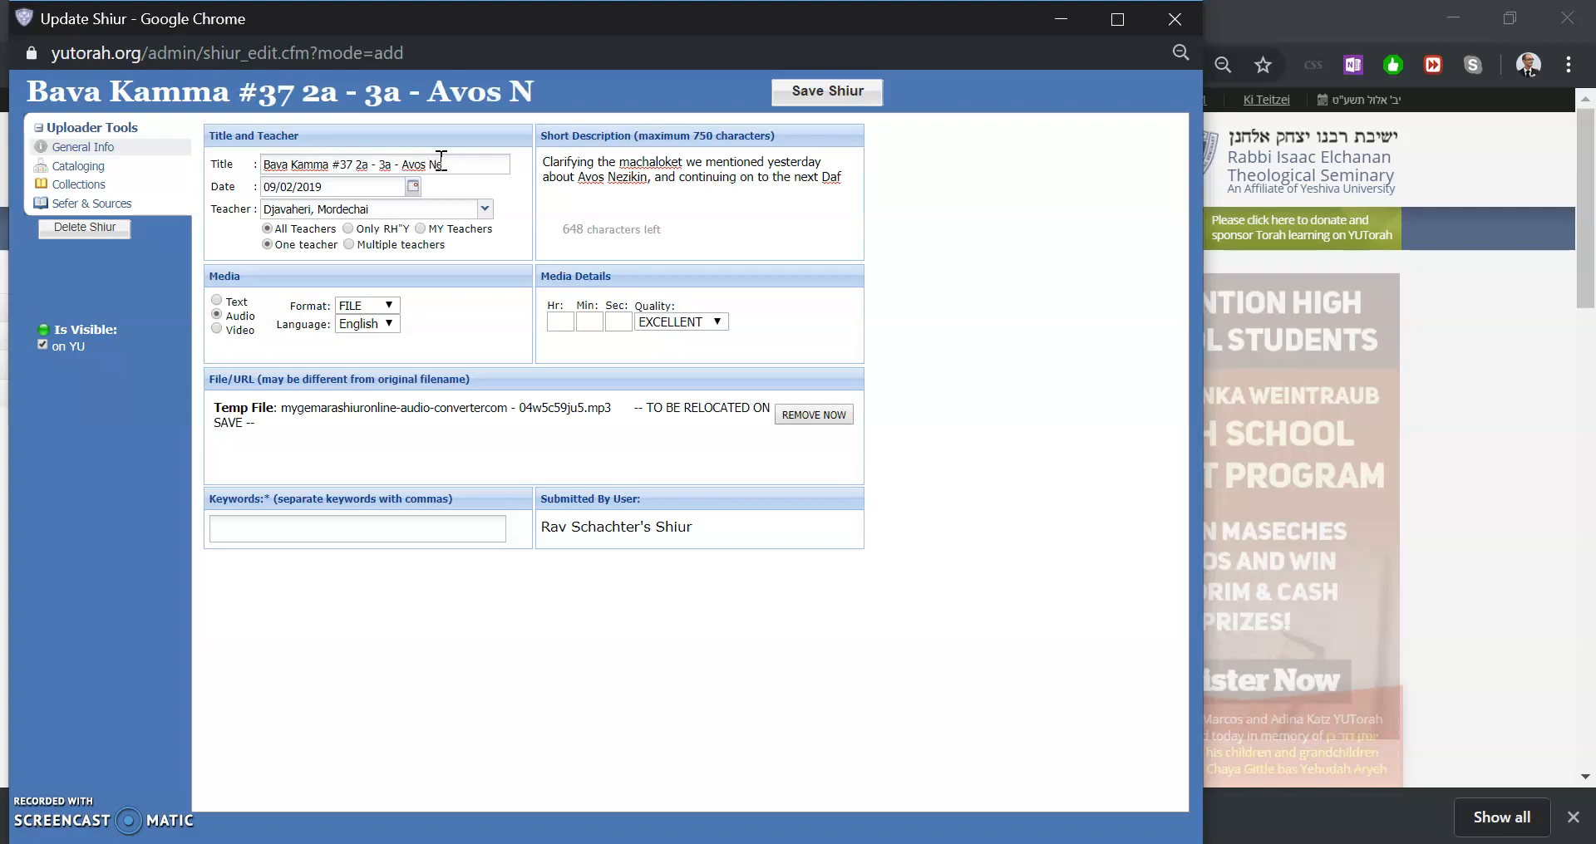
{"action": "type", "text": "zikin, Definition of Toldos"}
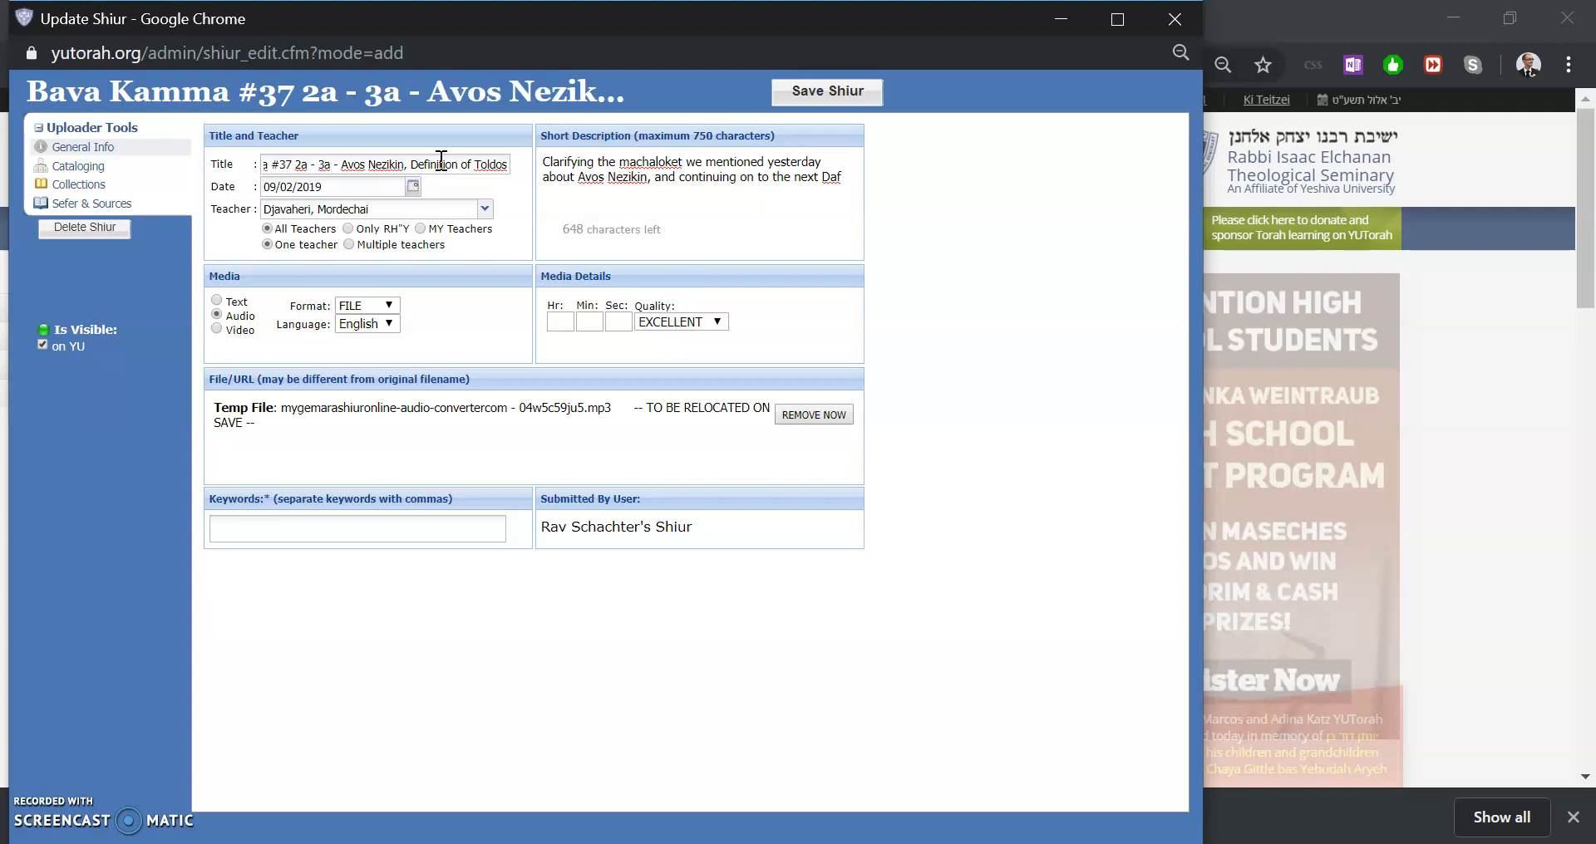
Review the full text of the shiur title from start to end
{"action": "left_click", "coordinate": [657, 174]}
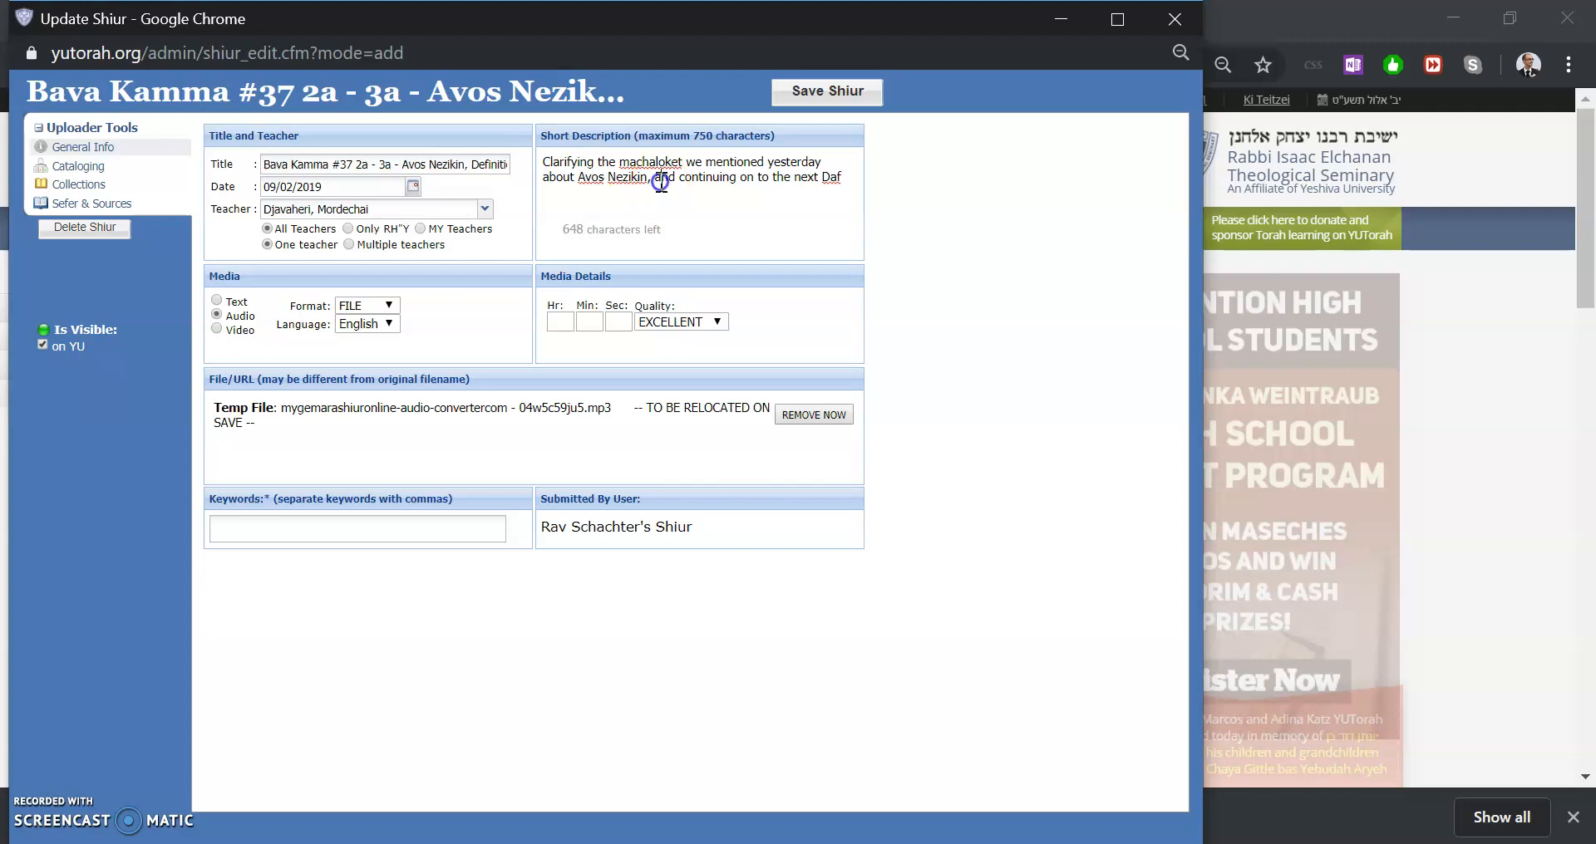
{"action": "key", "text": "ctrl+a"}
{"action": "left_click", "coordinate": [395, 155]}
{"action": "left_click", "coordinate": [427, 164]}
{"action": "key", "text": "End"}
{"action": "key", "text": "ctrl+Left"}
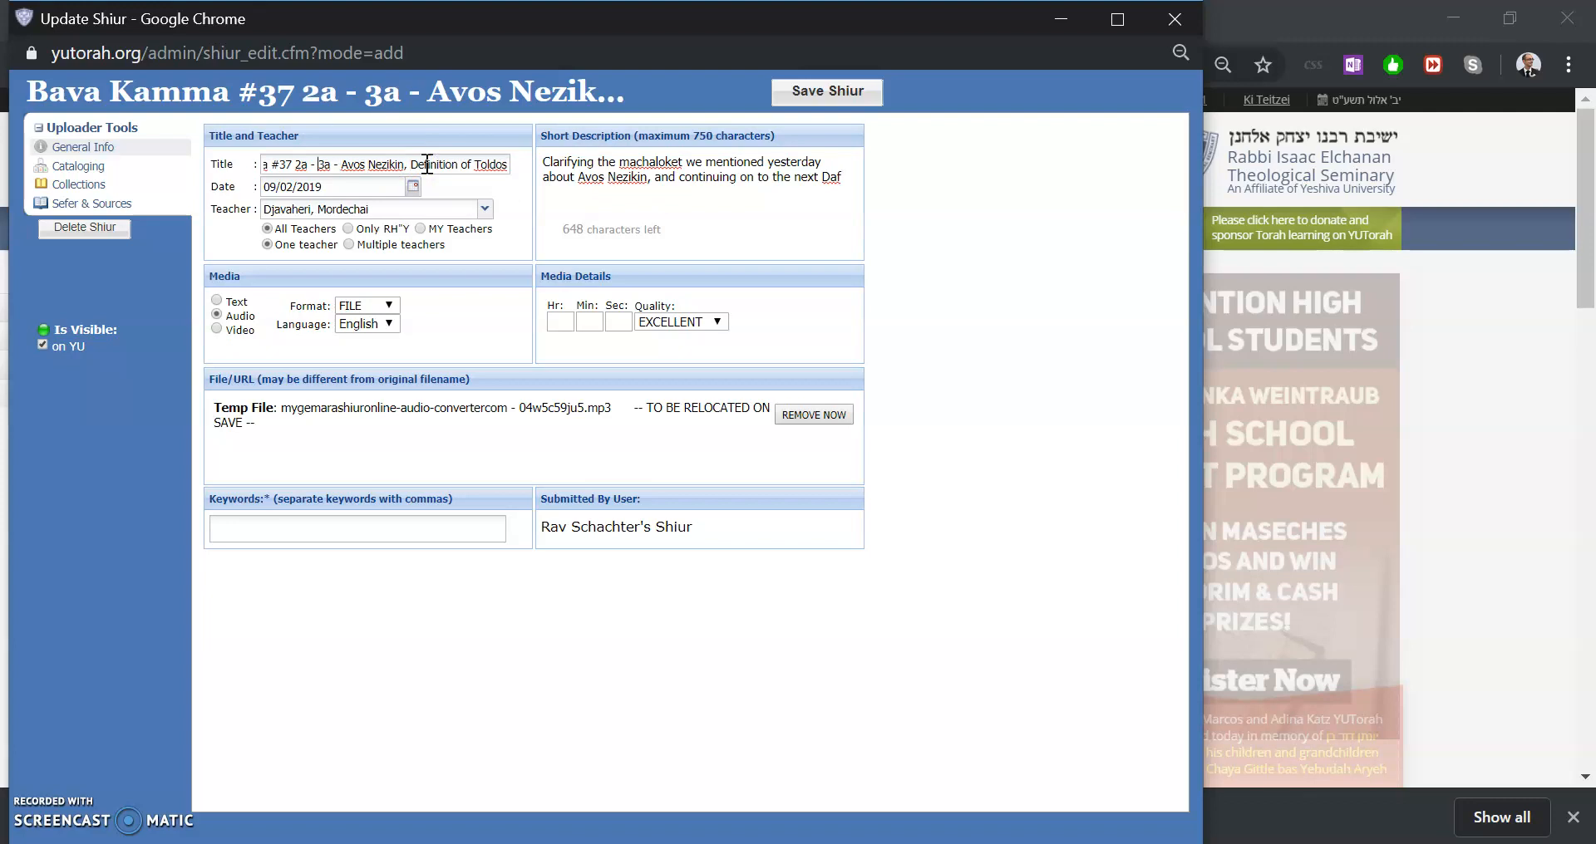
{"action": "key", "text": "Home"}
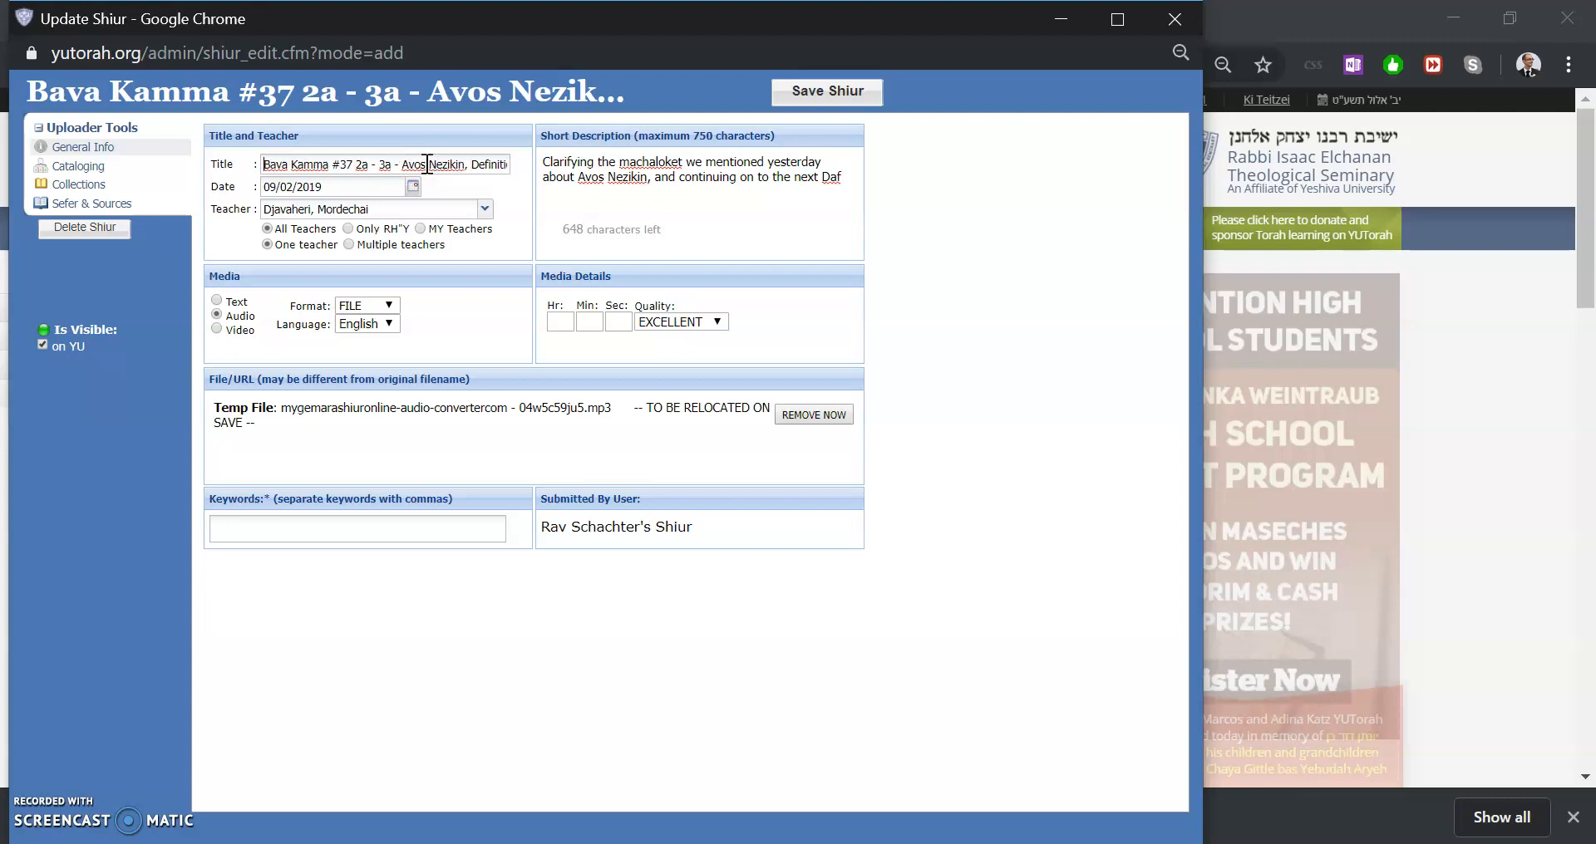
{"action": "left_click", "coordinate": [378, 171]}
{"action": "left_click", "coordinate": [344, 525]}
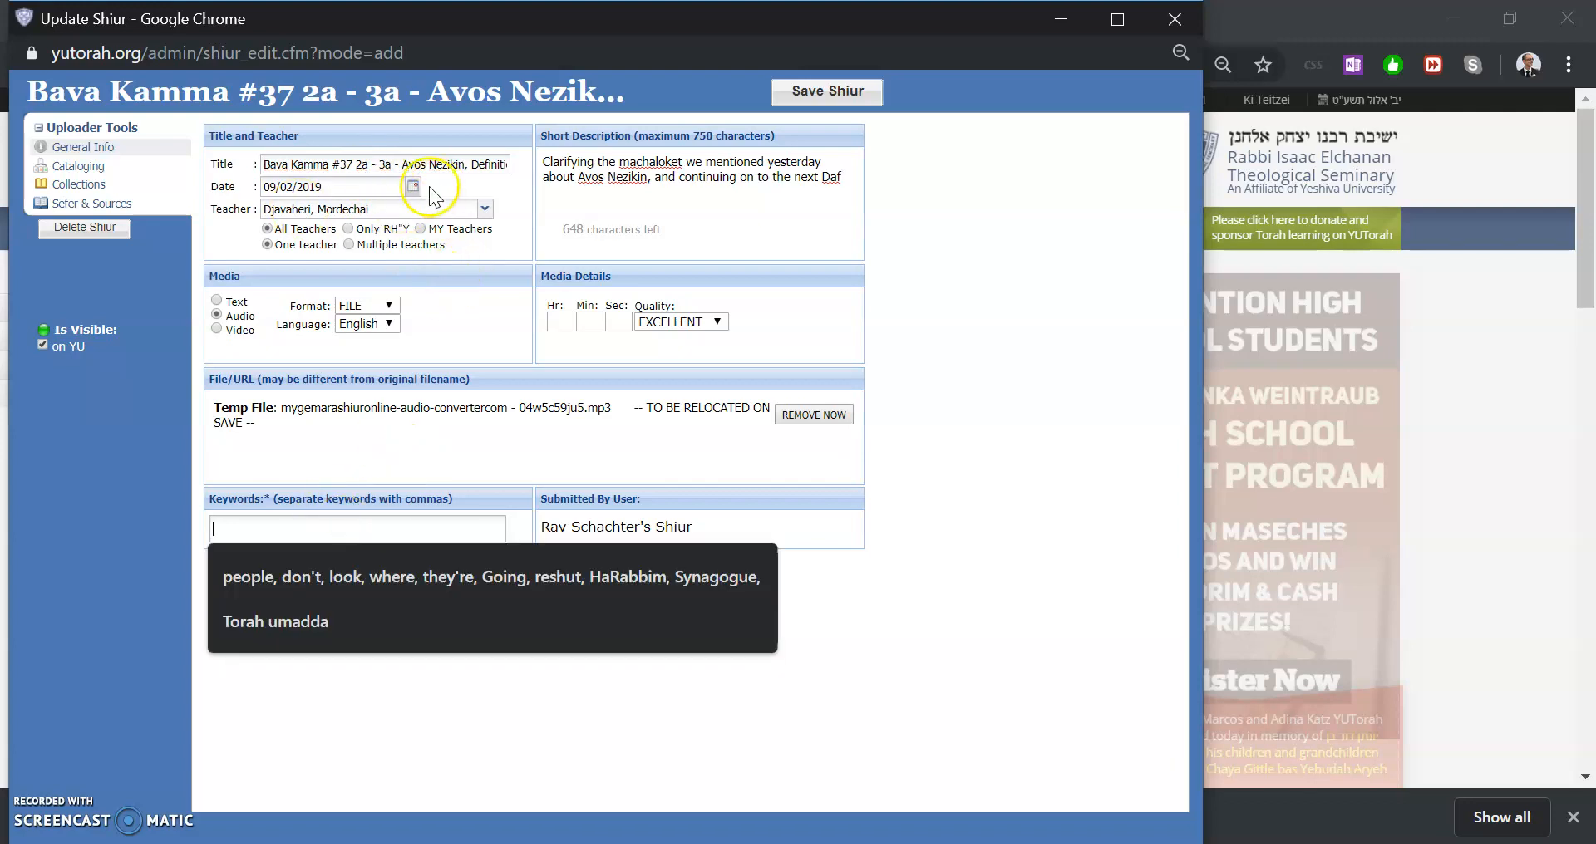
{"action": "left_click_drag", "start_coordinate": [406, 163], "coordinate": [539, 171]}
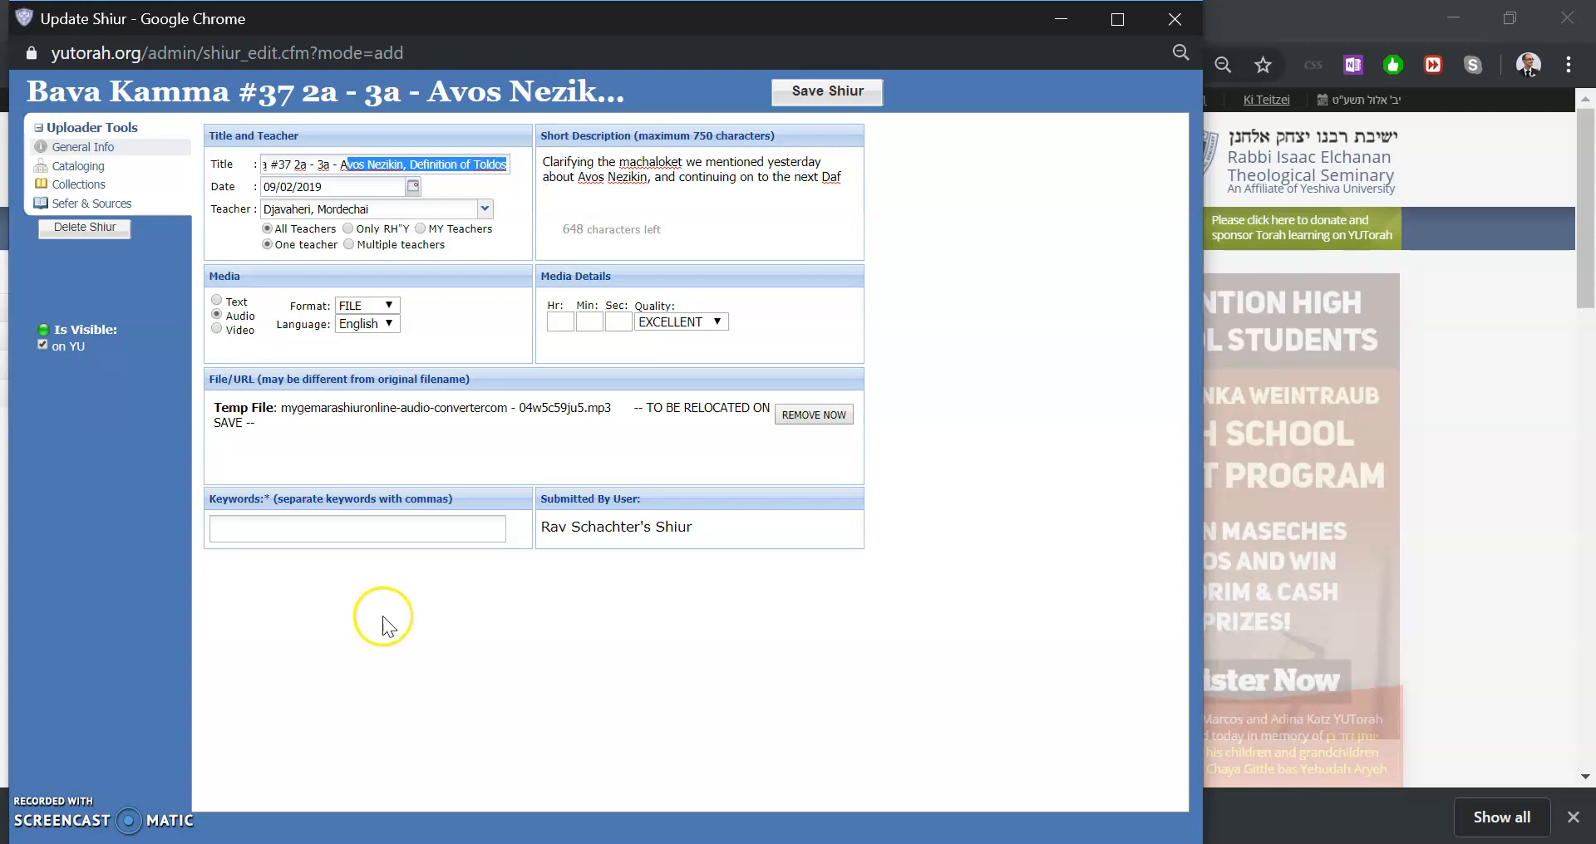
Enter keywords: nachalas dovid's mehalech, The Rav's Introduction, difference between shabbos and nezikin, Chatzi Tolda of Rav Tzvi Pesach Frank
{"action": "left_click", "coordinate": [407, 523]}
{"action": "type", "text": "na"}
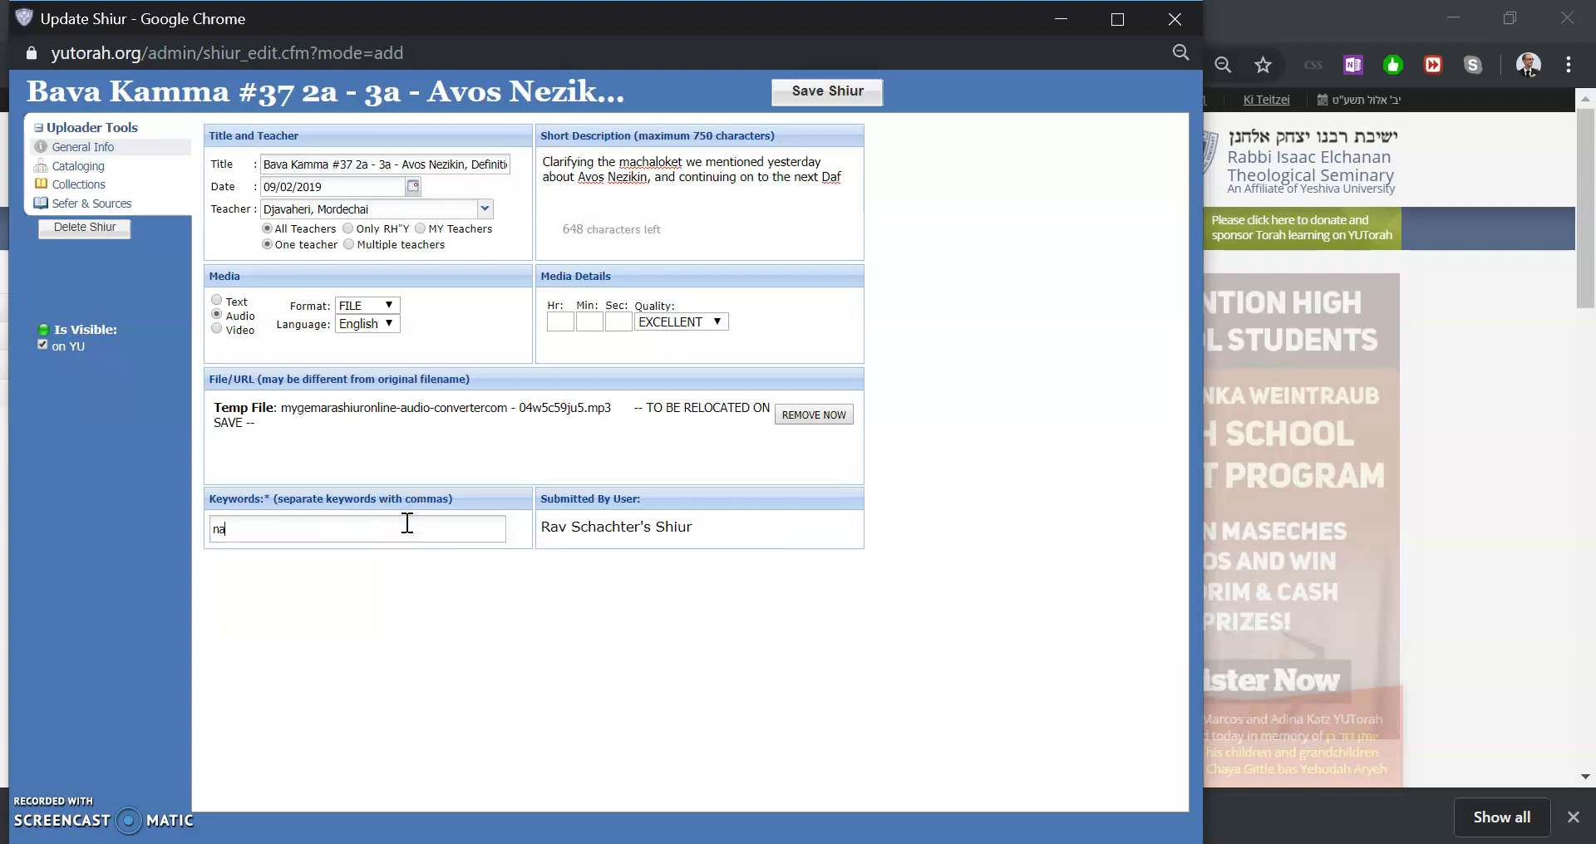
{"action": "type", "text": "chalas dovid's mehalech, The Rav's"}
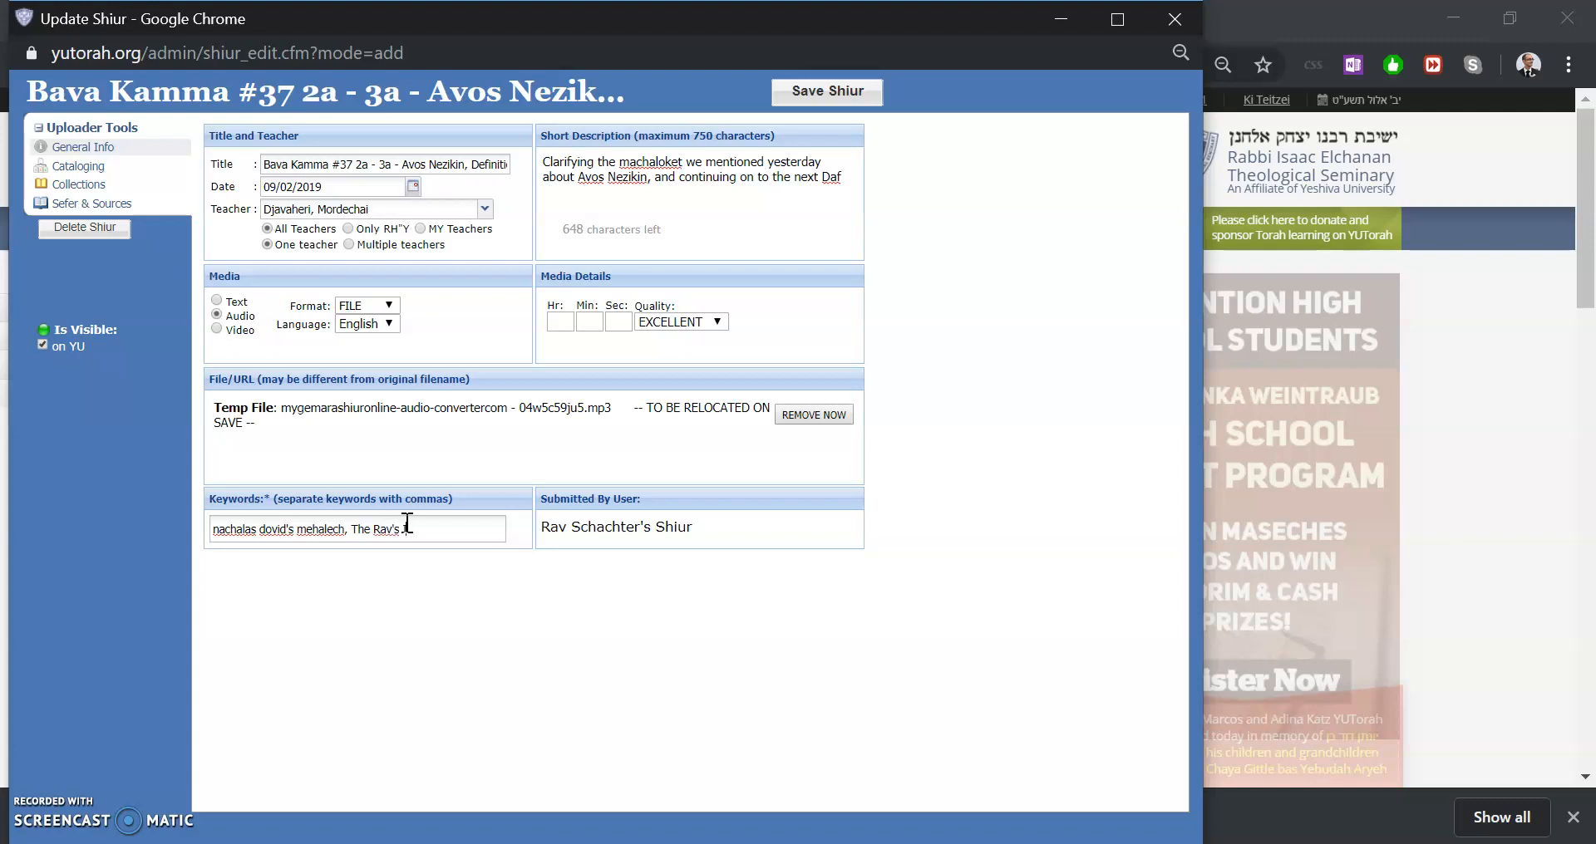
{"action": "type", "text": " Introduciton, differe"}
{"action": "type", "text": "nce bet"}
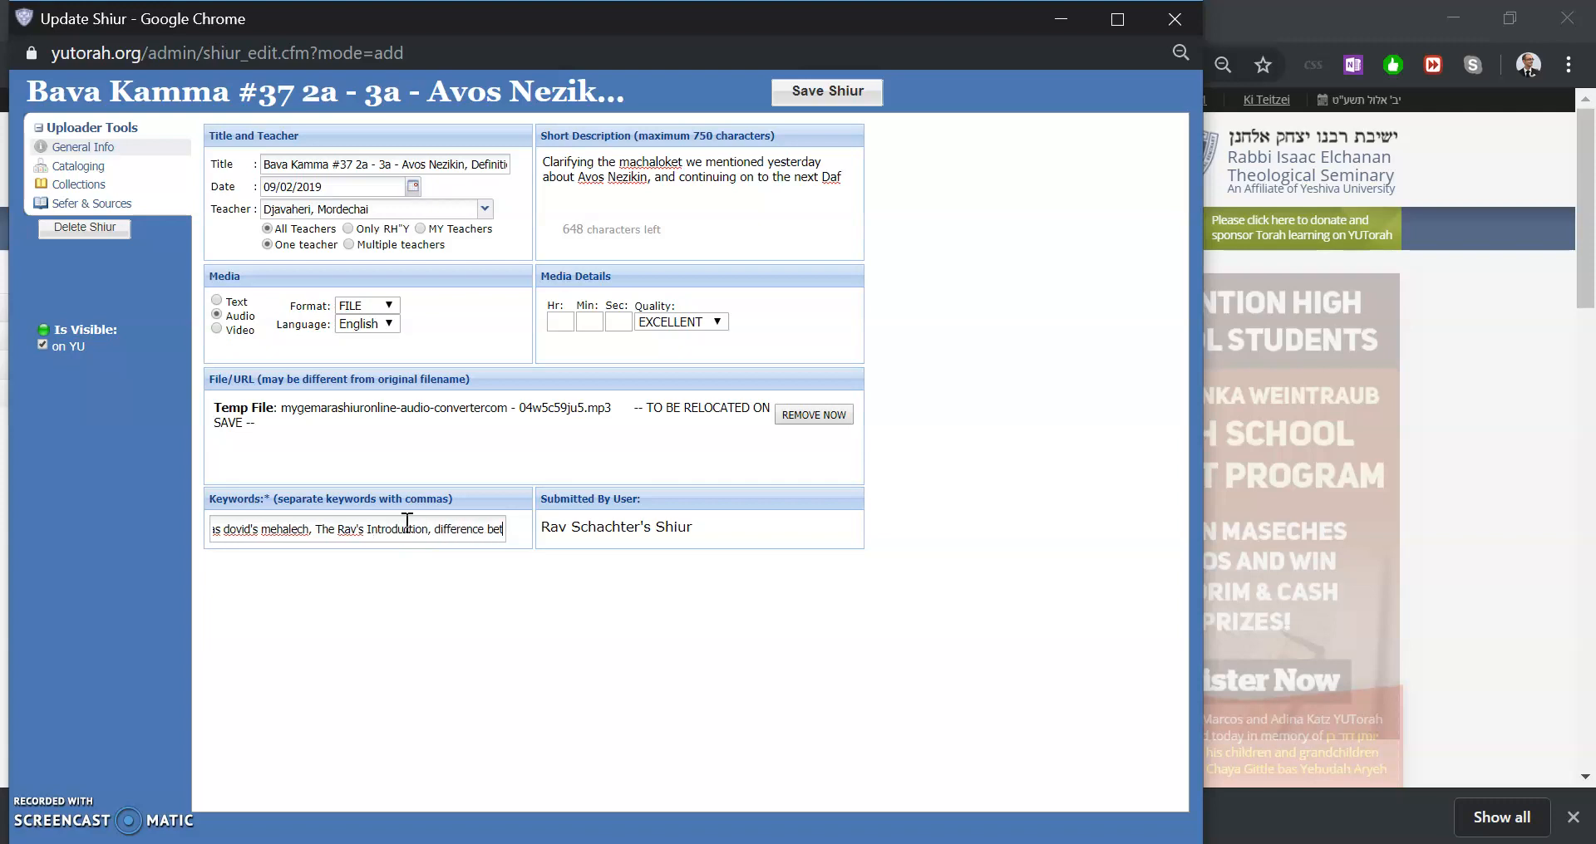
{"action": "type", "text": "ween shabbos an"}
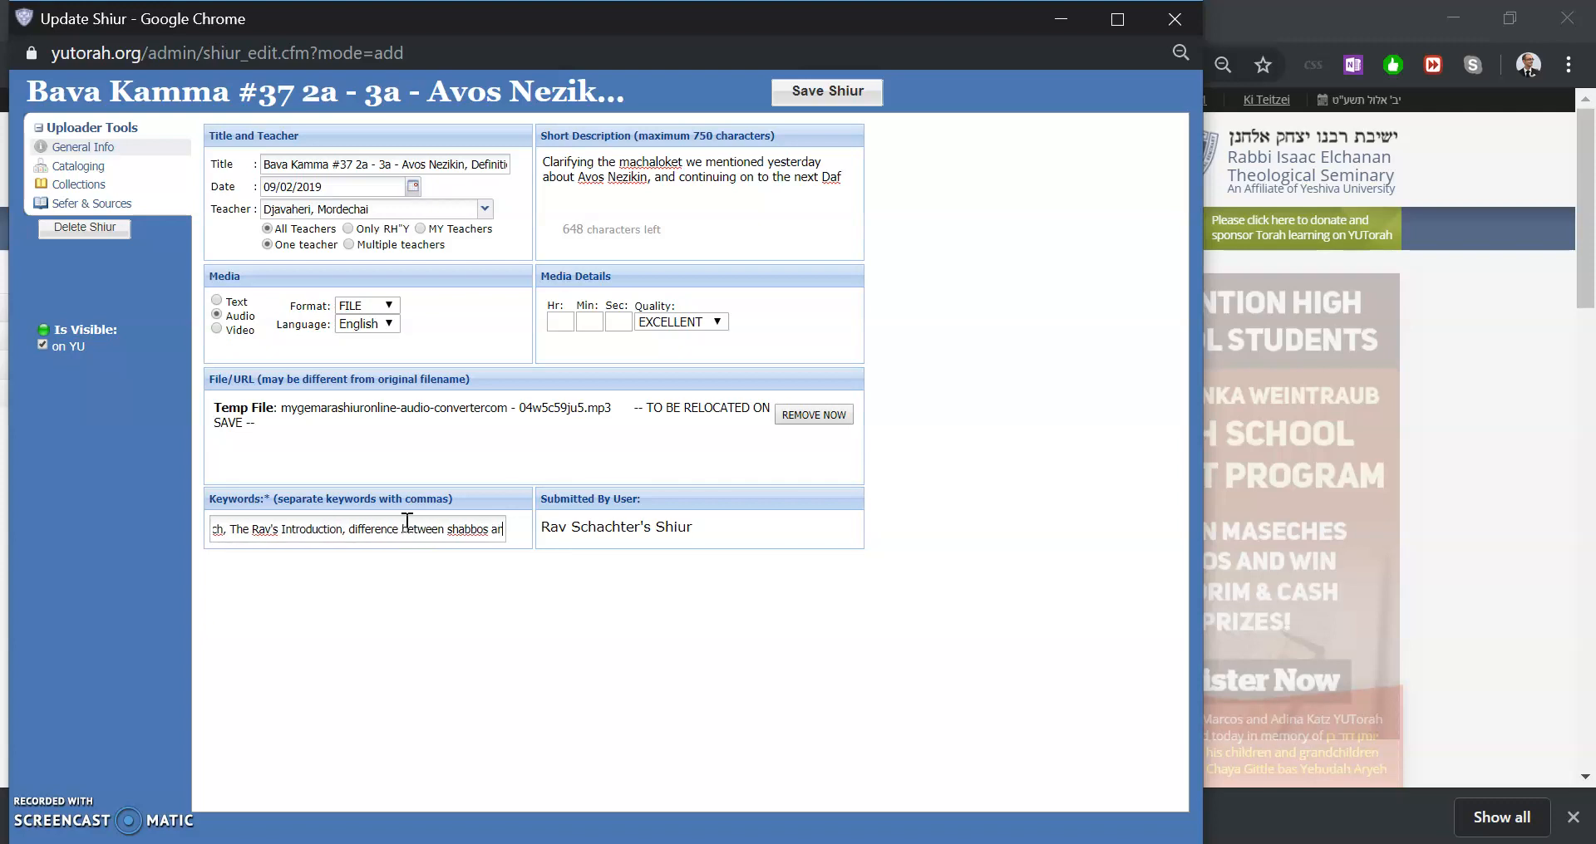
{"action": "type", "text": "d nezikin, Chatzi Tolda of Rav Tzvi PEsach Frank"}
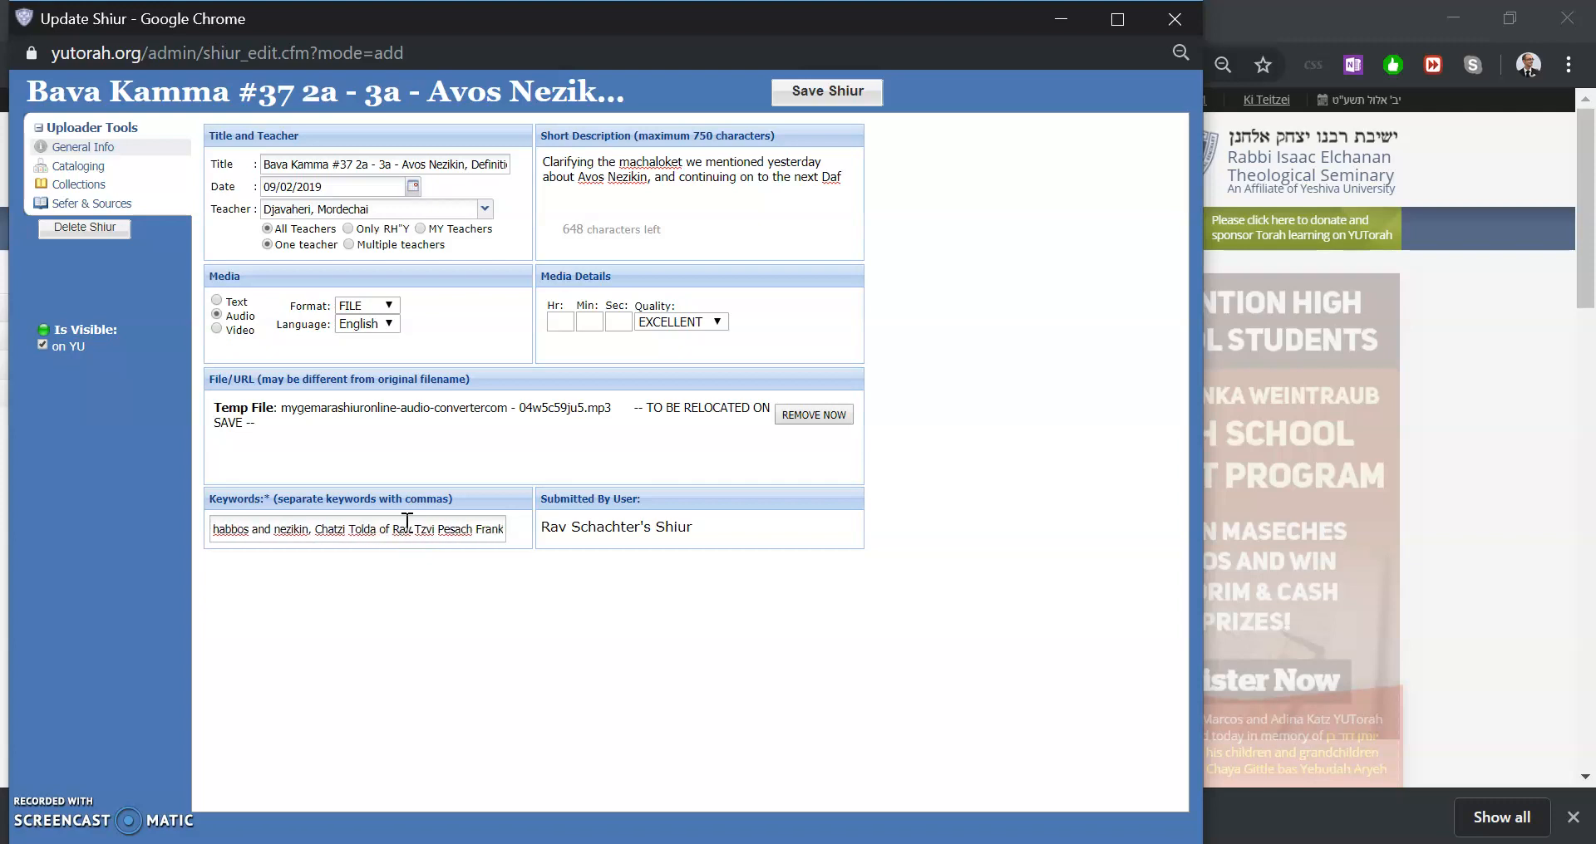
Add Ran Shabbat as another keyword at the end of the keywords list
{"action": "triple_click", "coordinate": [304, 524]}
{"action": "left_click", "coordinate": [303, 521]}
{"action": "key", "text": "Home"}
{"action": "key", "text": "End"}
{"action": "type", "text": ","}
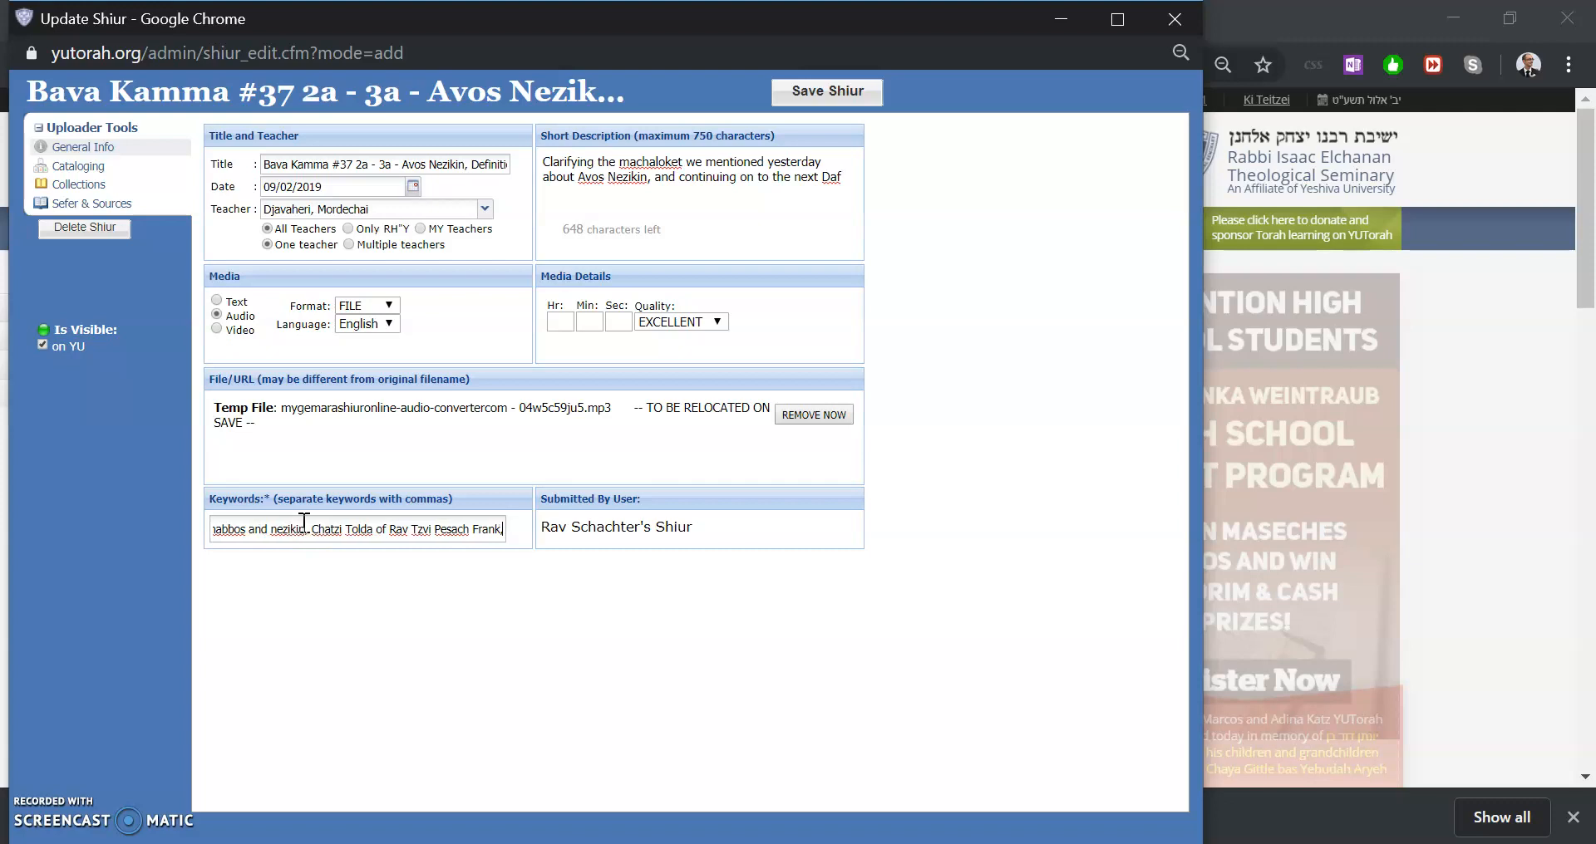
{"action": "type", "text": " Ran Shabab"}
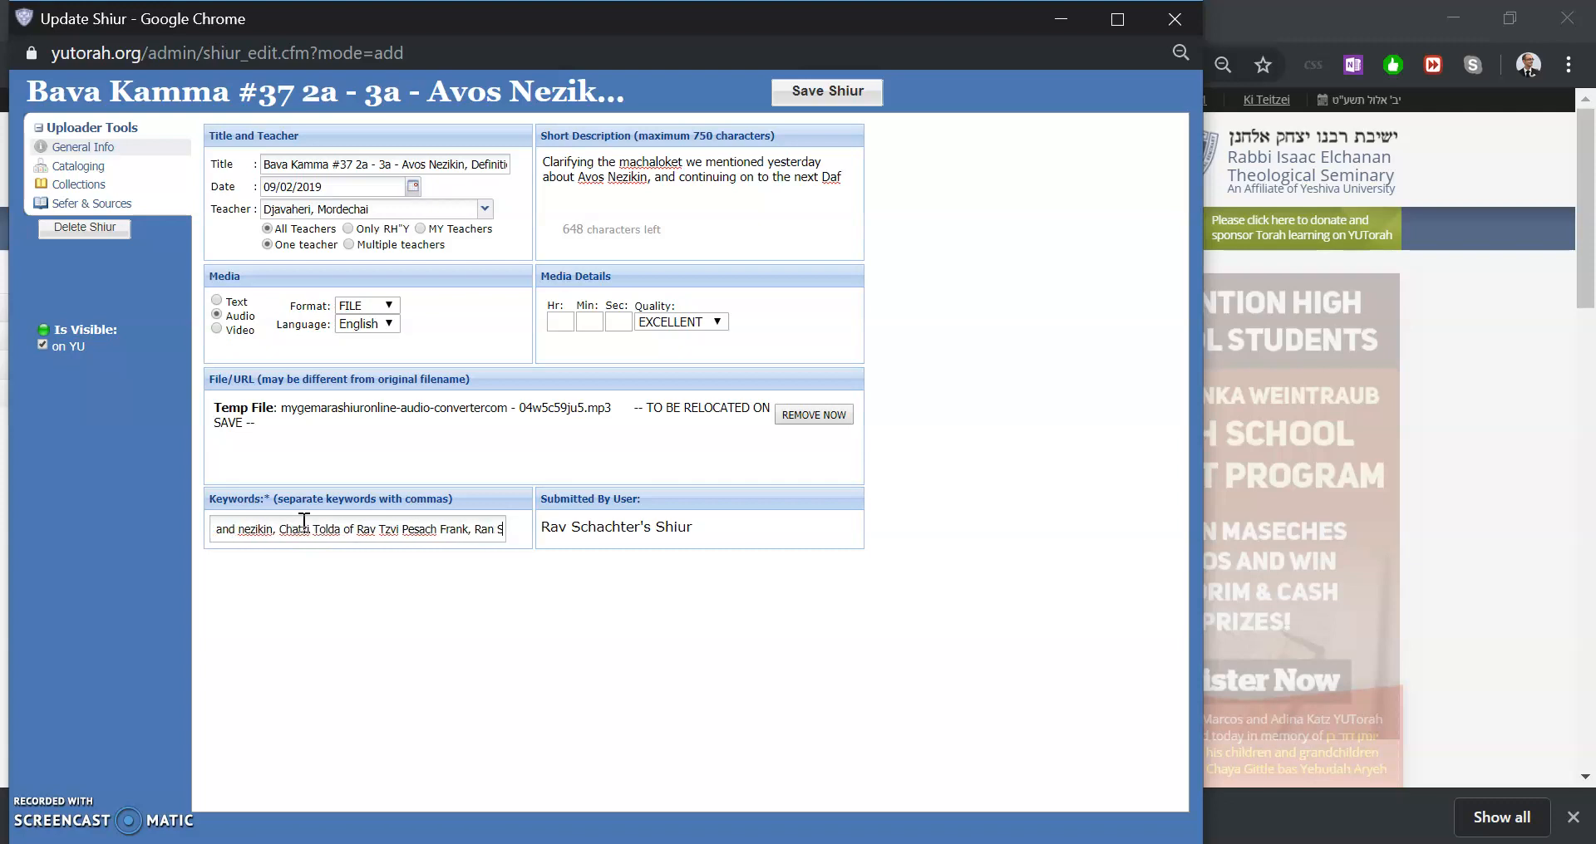
{"action": "key", "text": "BackSpace"}
{"action": "key", "text": "BackSpace"}
{"action": "type", "text": "bat,"}
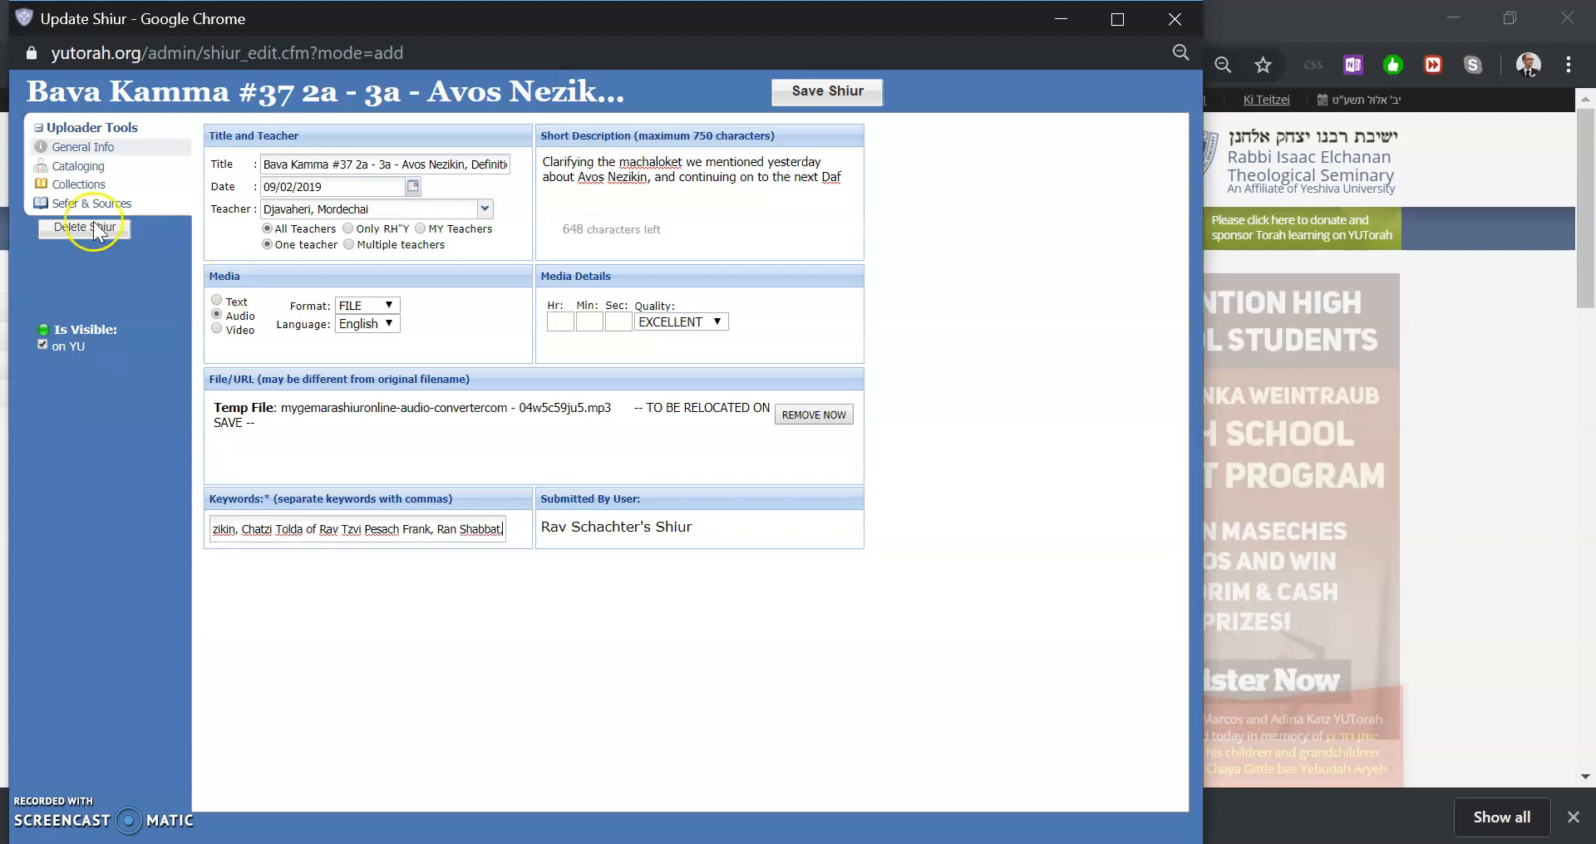
Open the cataloging section and browse the category folders
{"action": "left_click", "coordinate": [123, 169]}
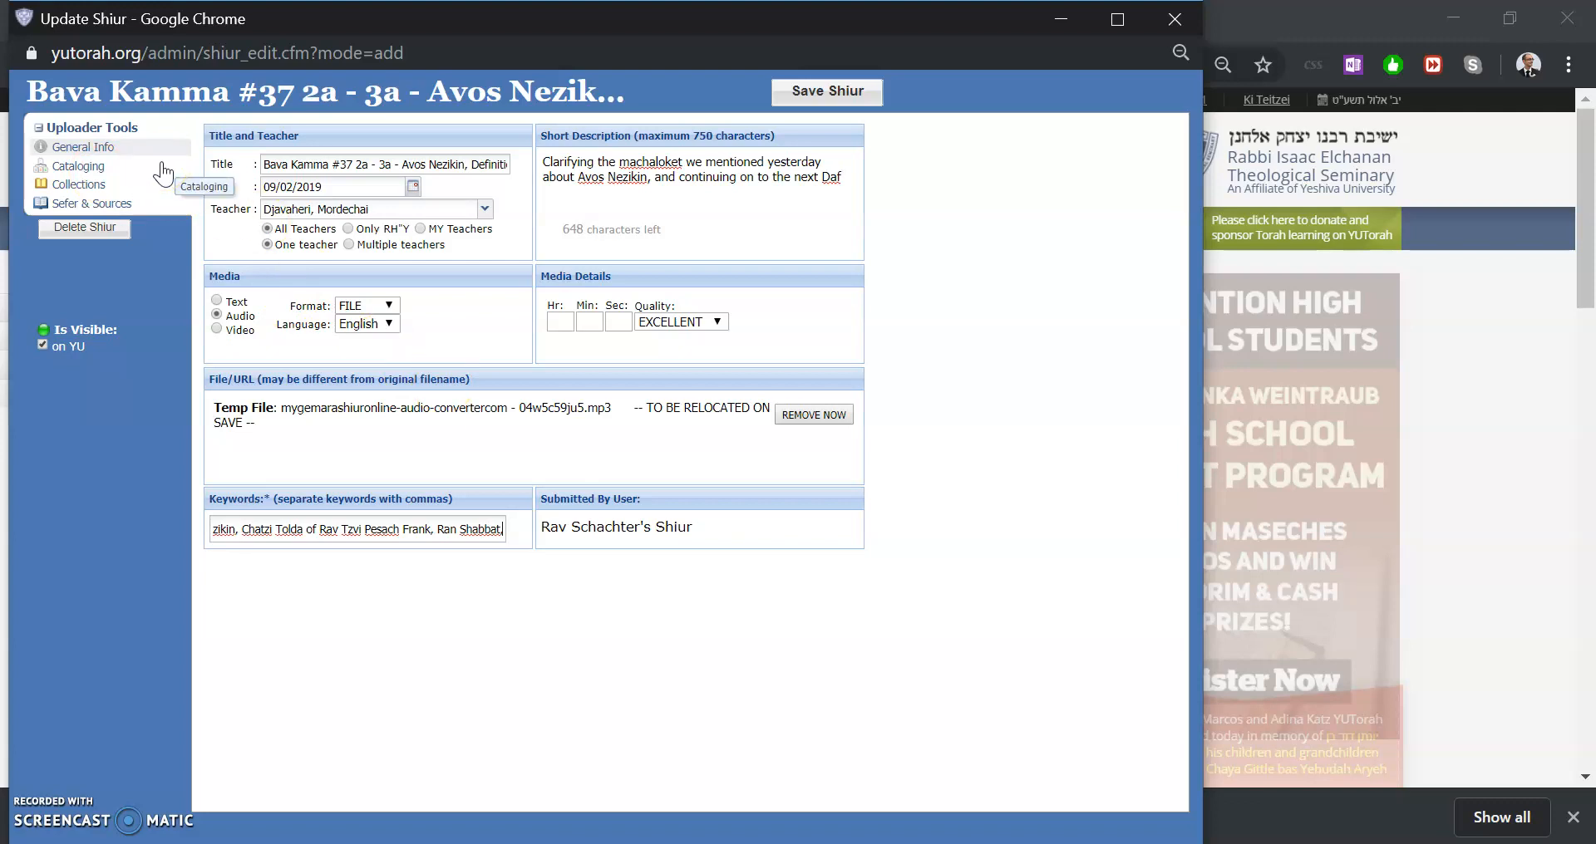
{"action": "left_click", "coordinate": [122, 166]}
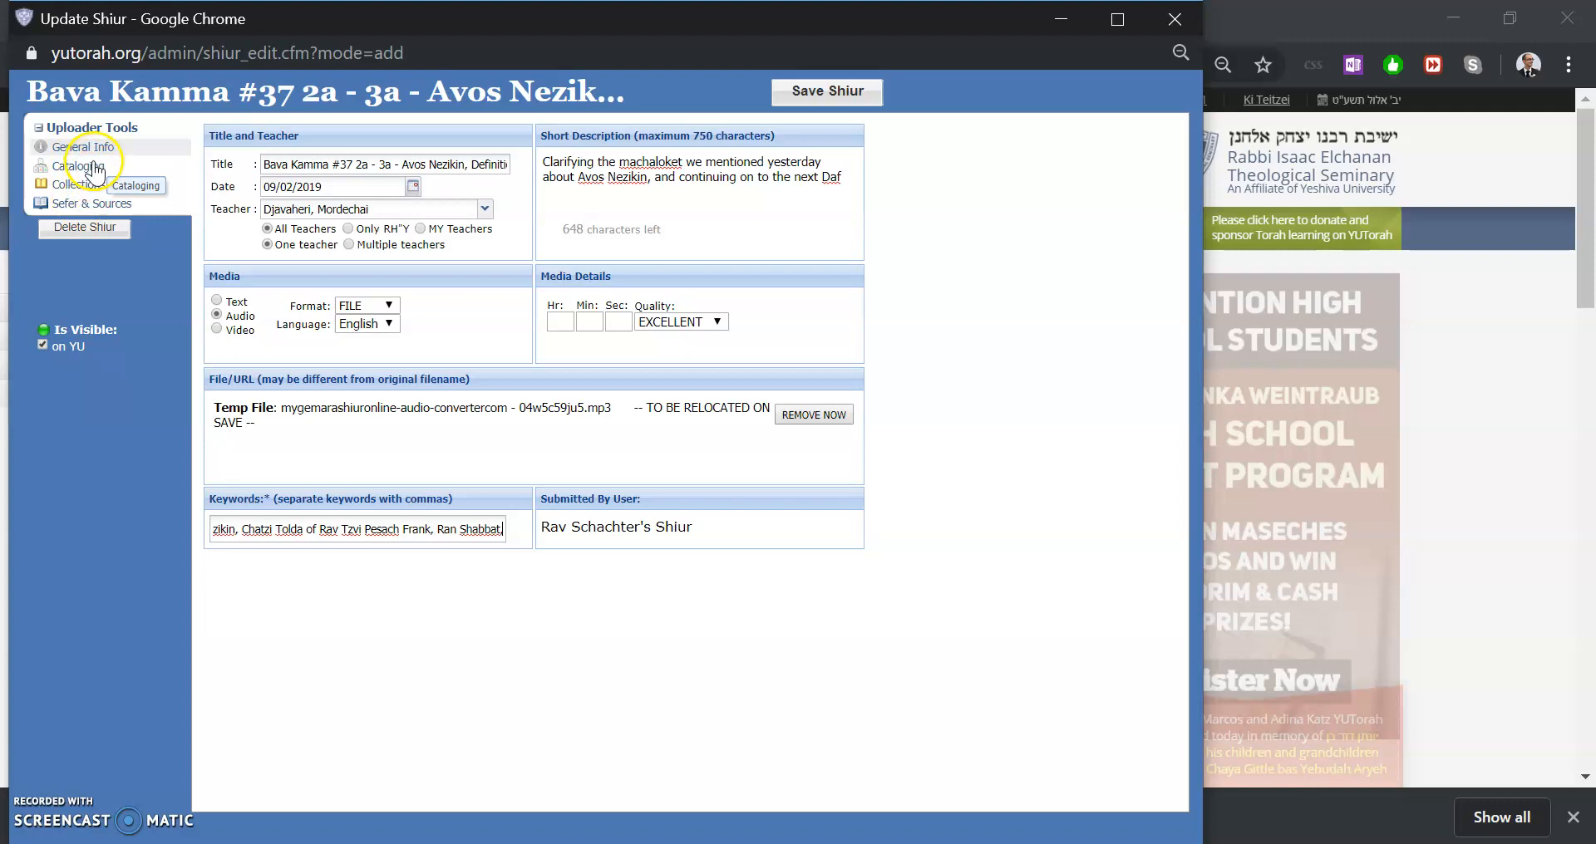
{"action": "left_click", "coordinate": [93, 166]}
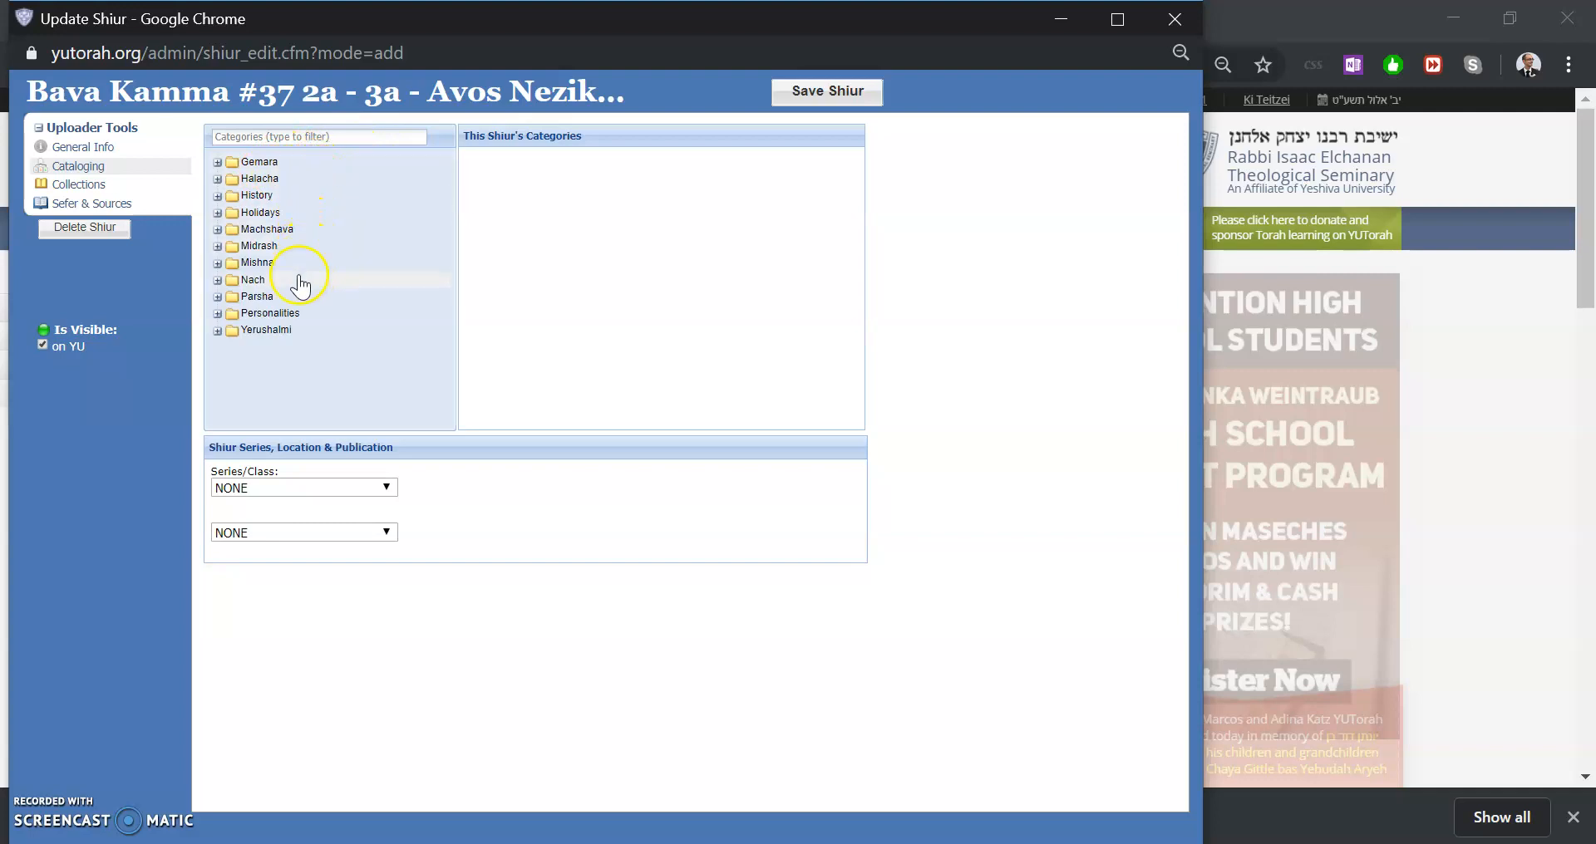
{"action": "left_click", "coordinate": [297, 334]}
{"action": "left_click", "coordinate": [270, 280]}
{"action": "left_click", "coordinate": [267, 247]}
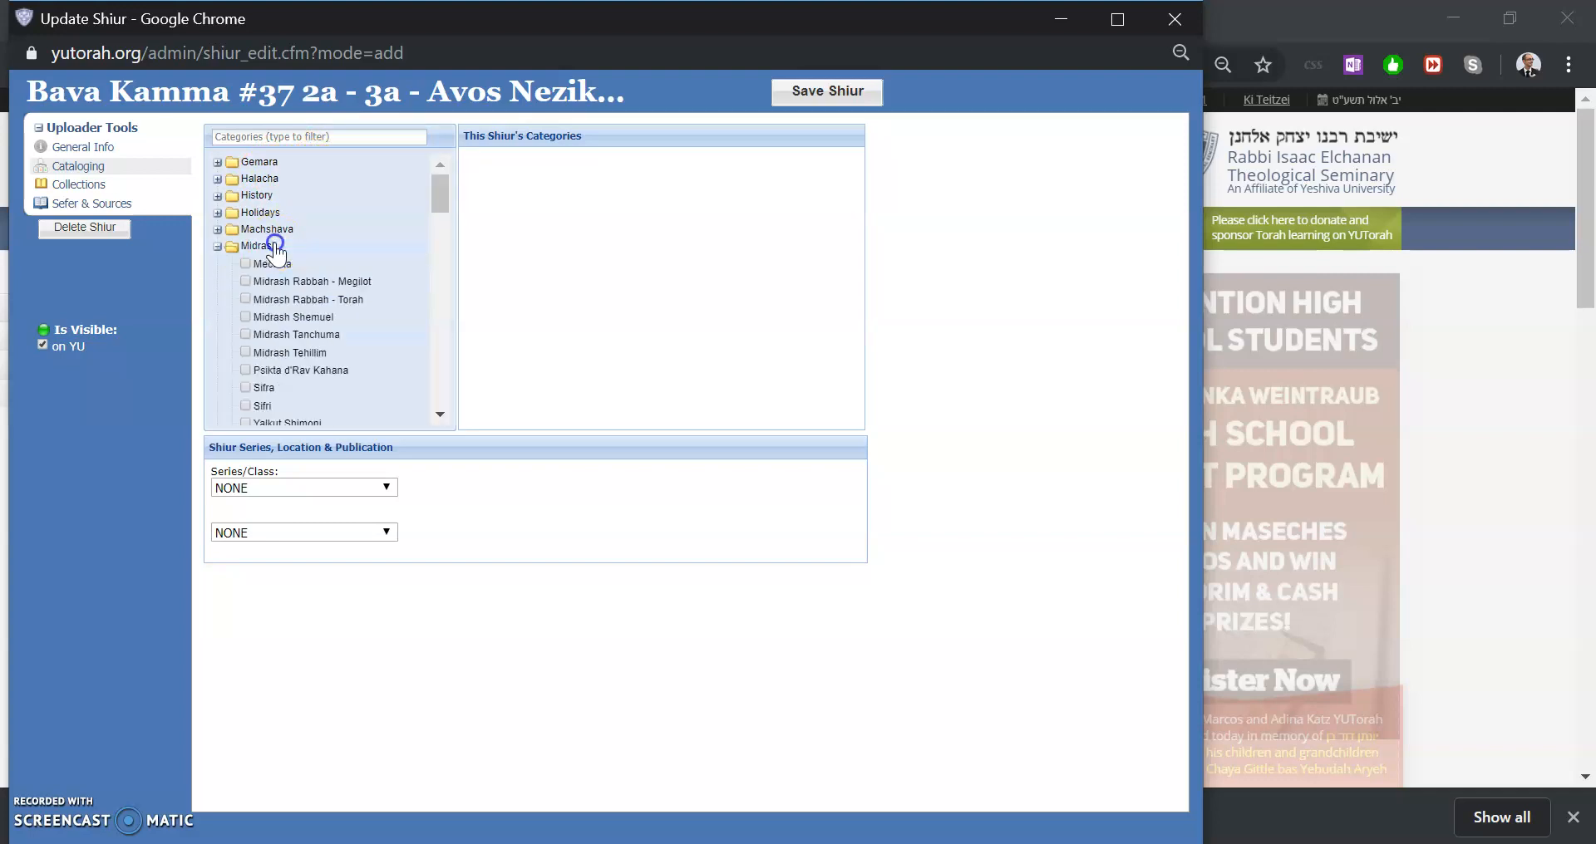
{"action": "left_click", "coordinate": [345, 212]}
{"action": "left_click", "coordinate": [308, 195]}
{"action": "left_click", "coordinate": [288, 179]}
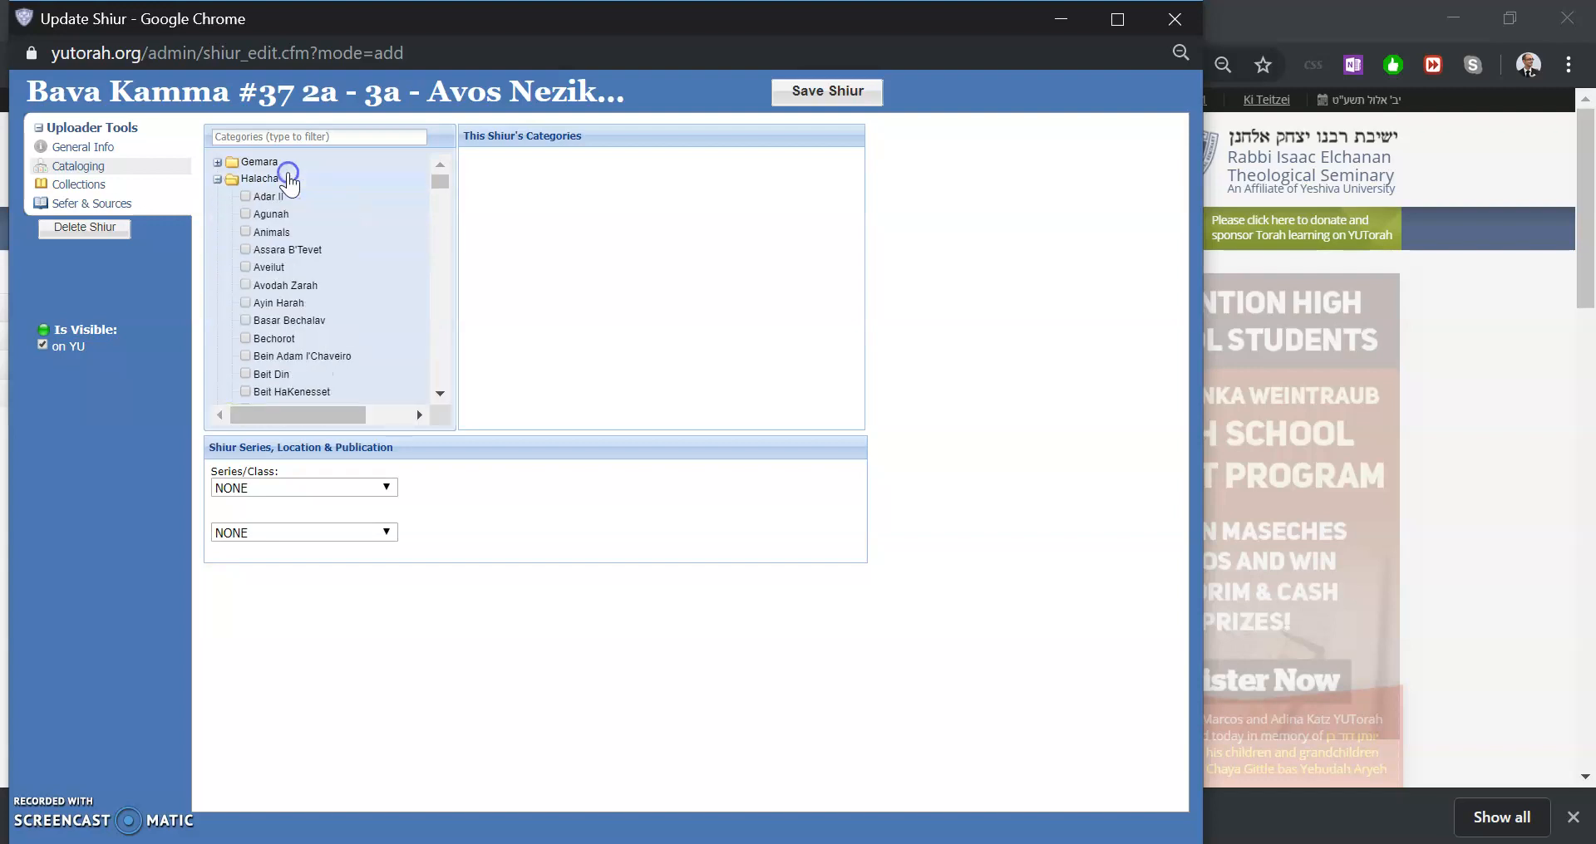
{"action": "left_click", "coordinate": [296, 137]}
{"action": "left_click", "coordinate": [299, 163]}
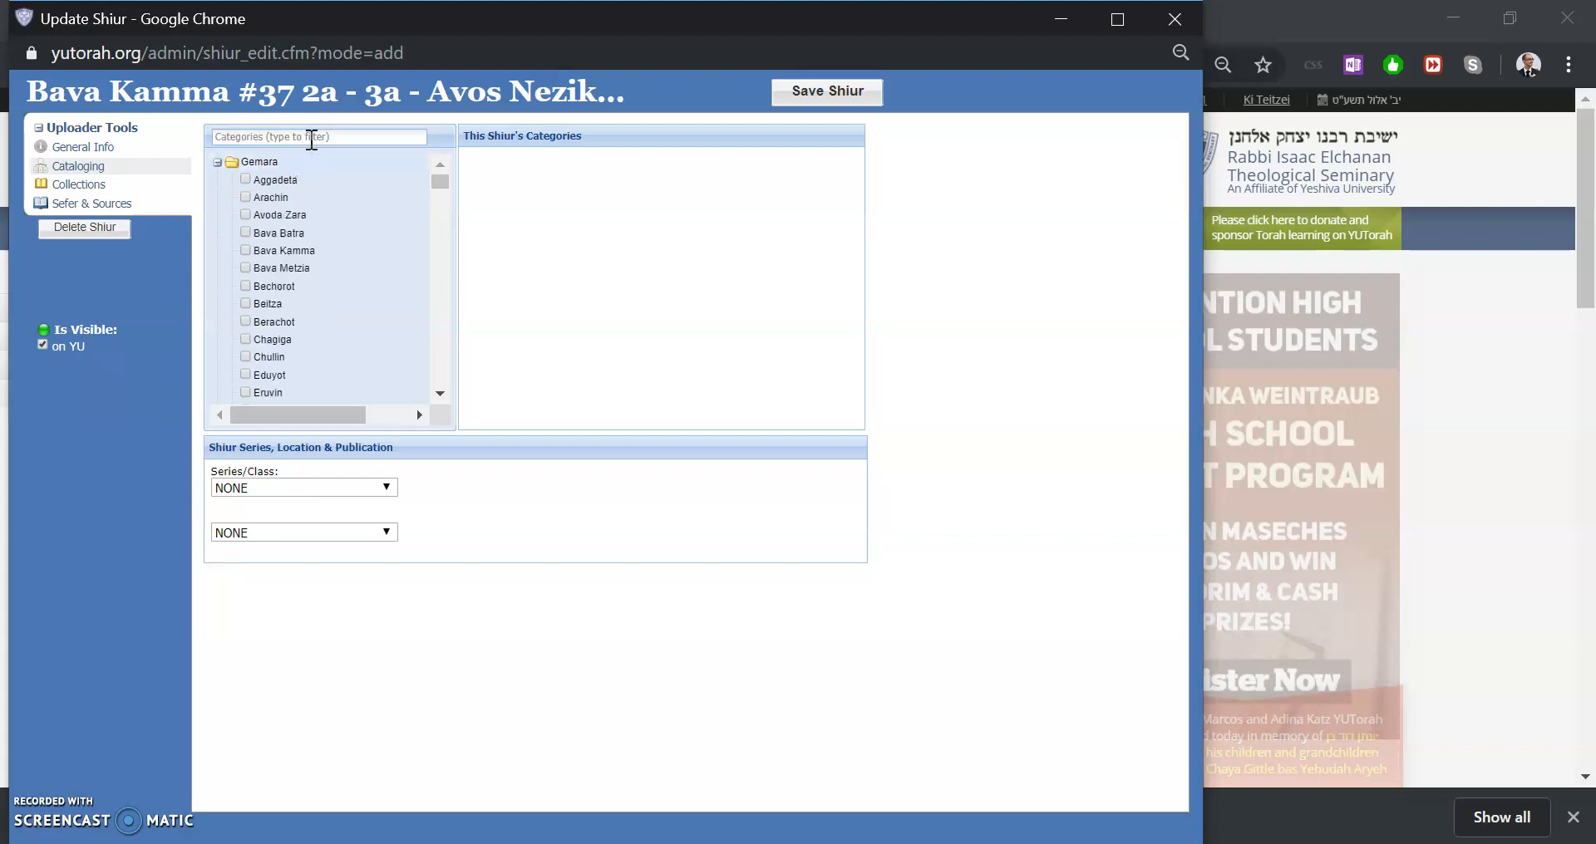
{"action": "left_click", "coordinate": [257, 161]}
{"action": "left_click", "coordinate": [216, 179]}
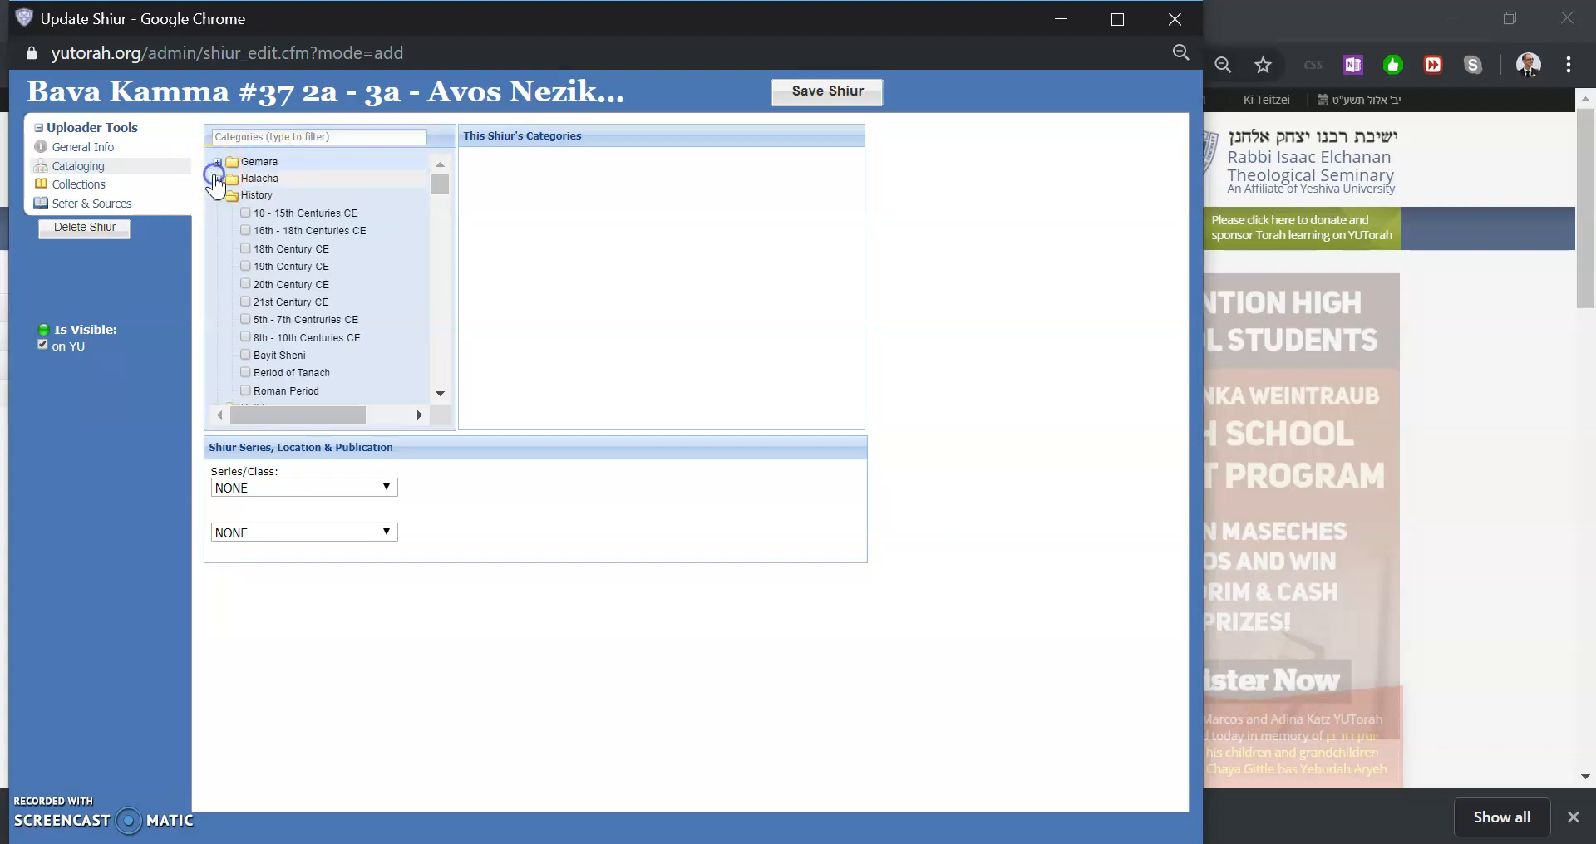
Filter the categories by bava and add the Gemara Bava Kamma category
{"action": "left_click", "coordinate": [342, 135]}
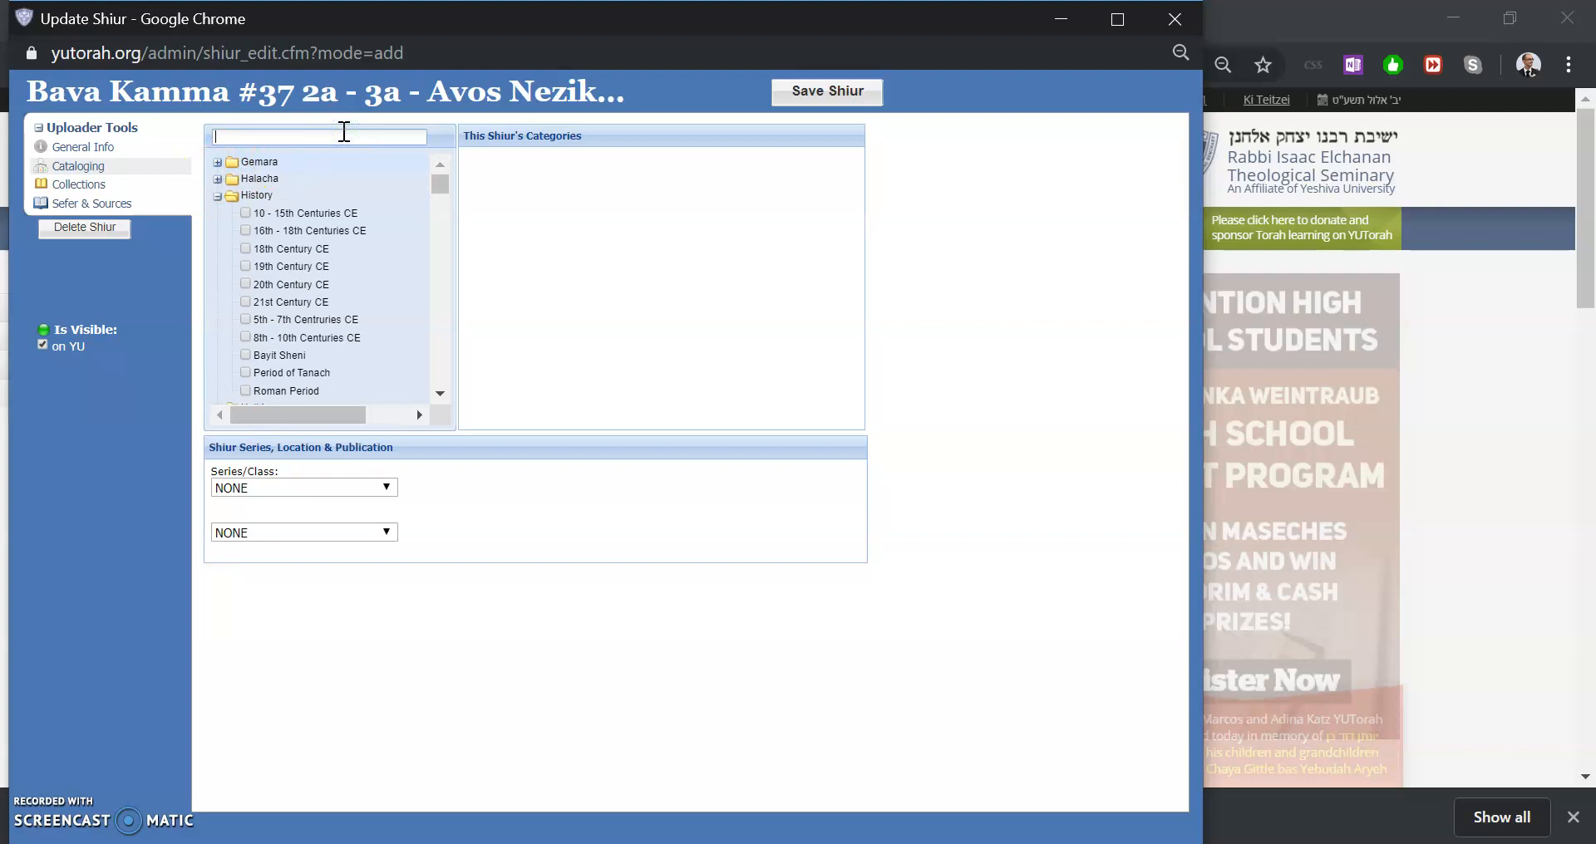
{"action": "type", "text": "bava"}
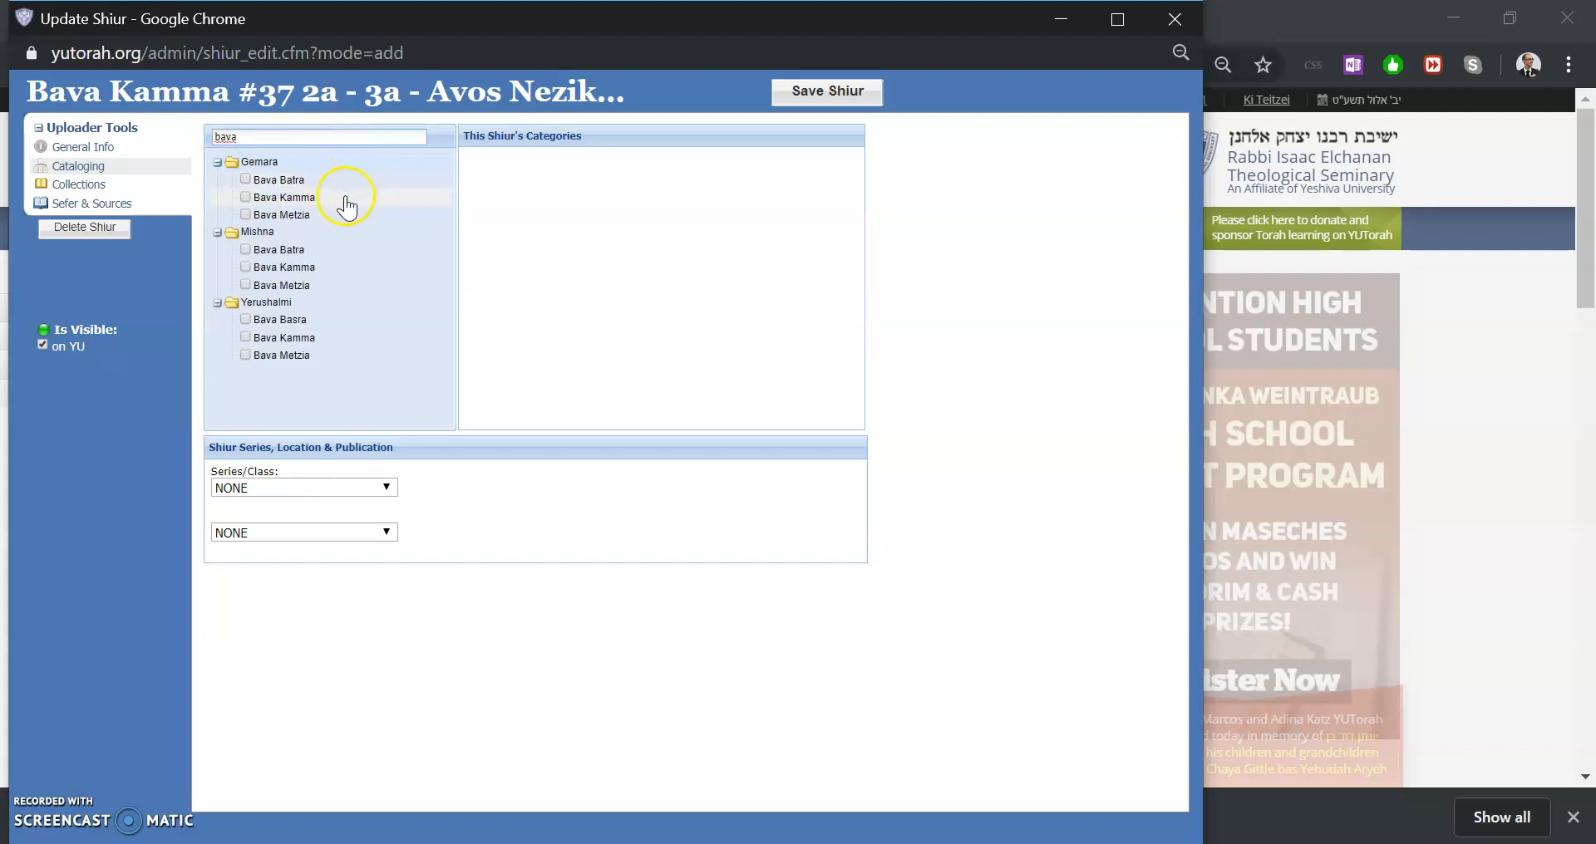
{"action": "left_click", "coordinate": [348, 199]}
Filter the categories by nezi and add the Halacha Nezikin category
{"action": "double_click", "coordinate": [312, 129]}
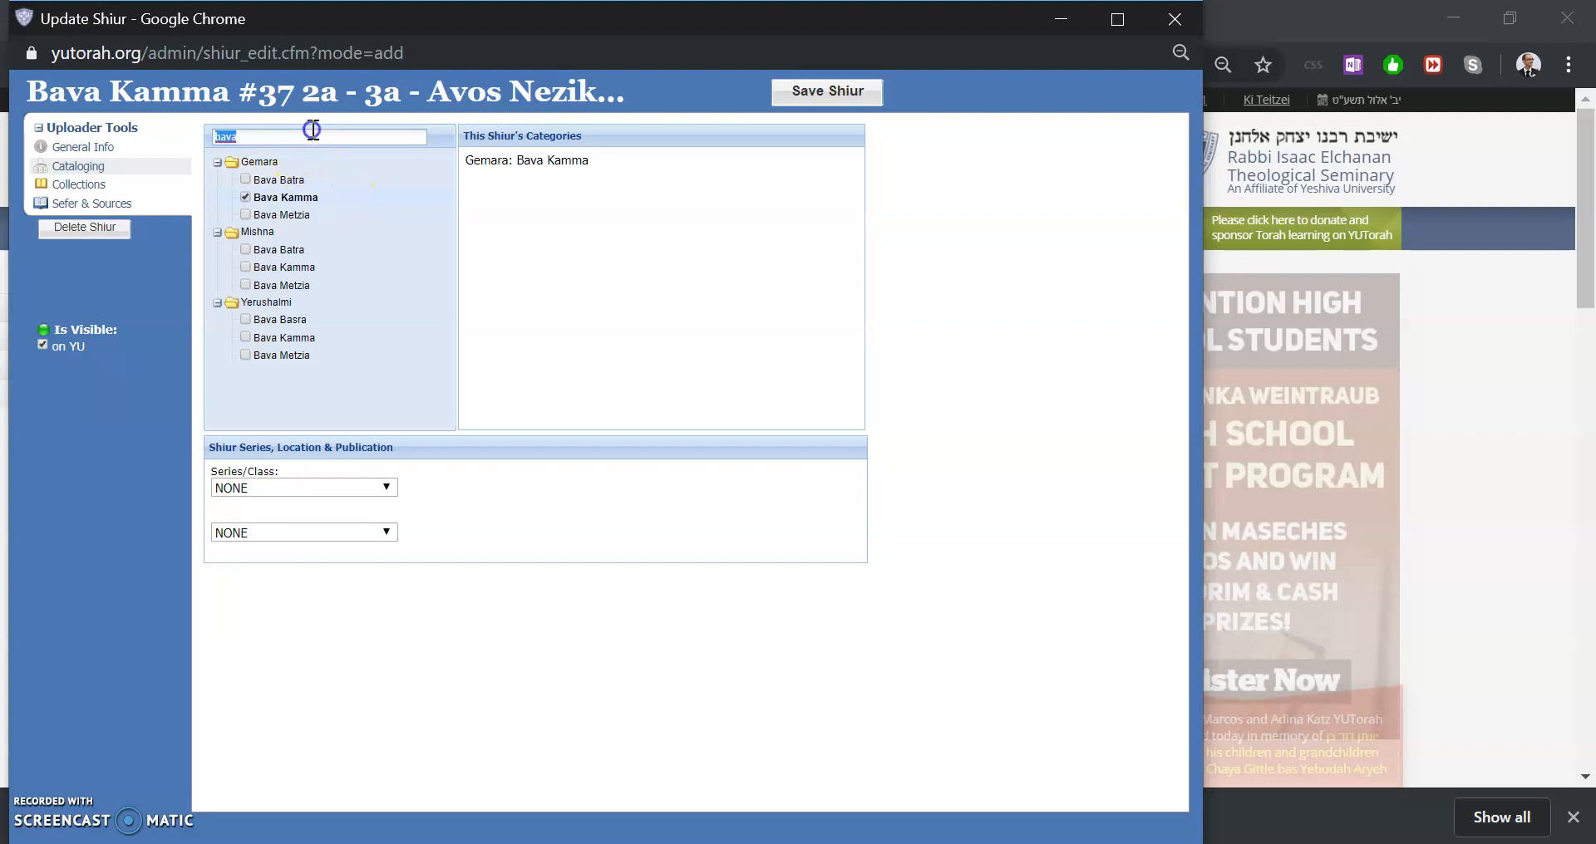
{"action": "type", "text": "nezi"}
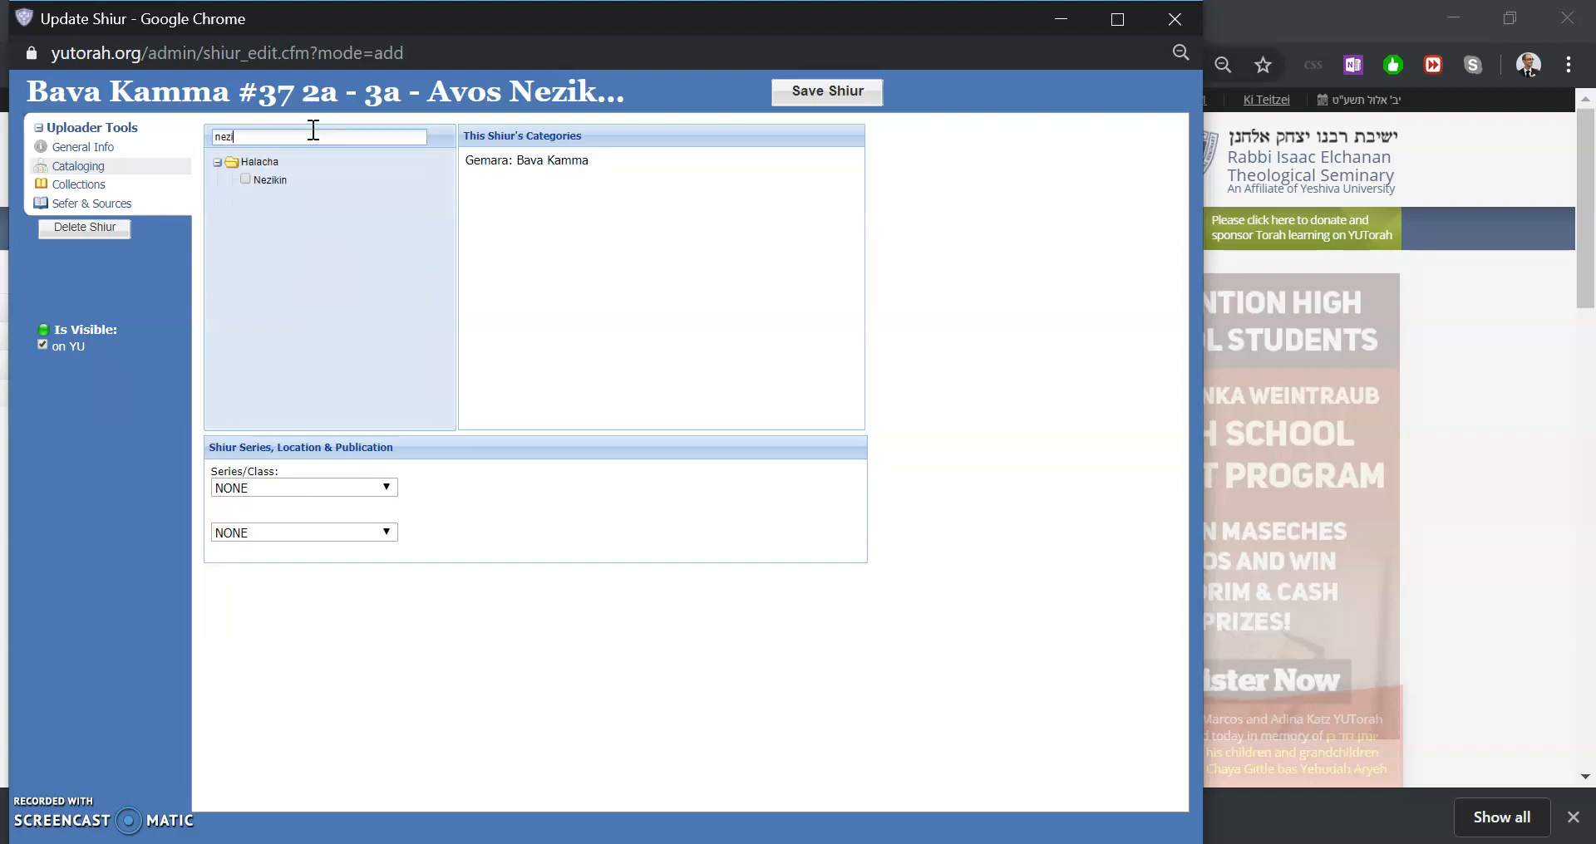
{"action": "left_click", "coordinate": [283, 179]}
Search the category list for avos
{"action": "double_click", "coordinate": [266, 136]}
{"action": "type", "text": "avos"}
{"action": "left_click", "coordinate": [216, 166]}
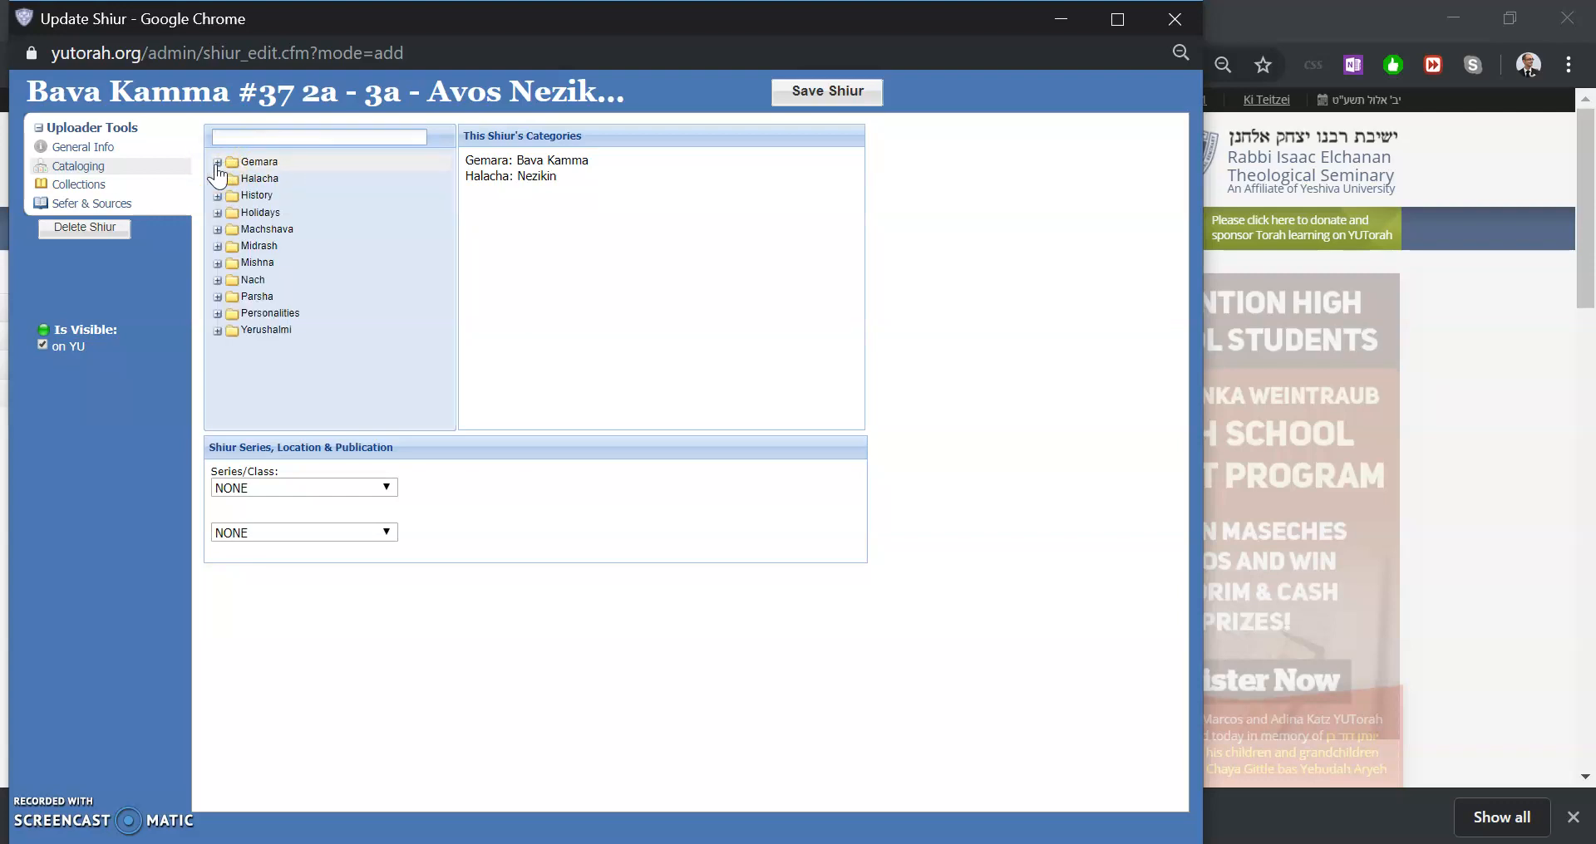
{"action": "left_click", "coordinate": [564, 183]}
{"action": "left_click_drag", "start_coordinate": [563, 183], "coordinate": [499, 163]}
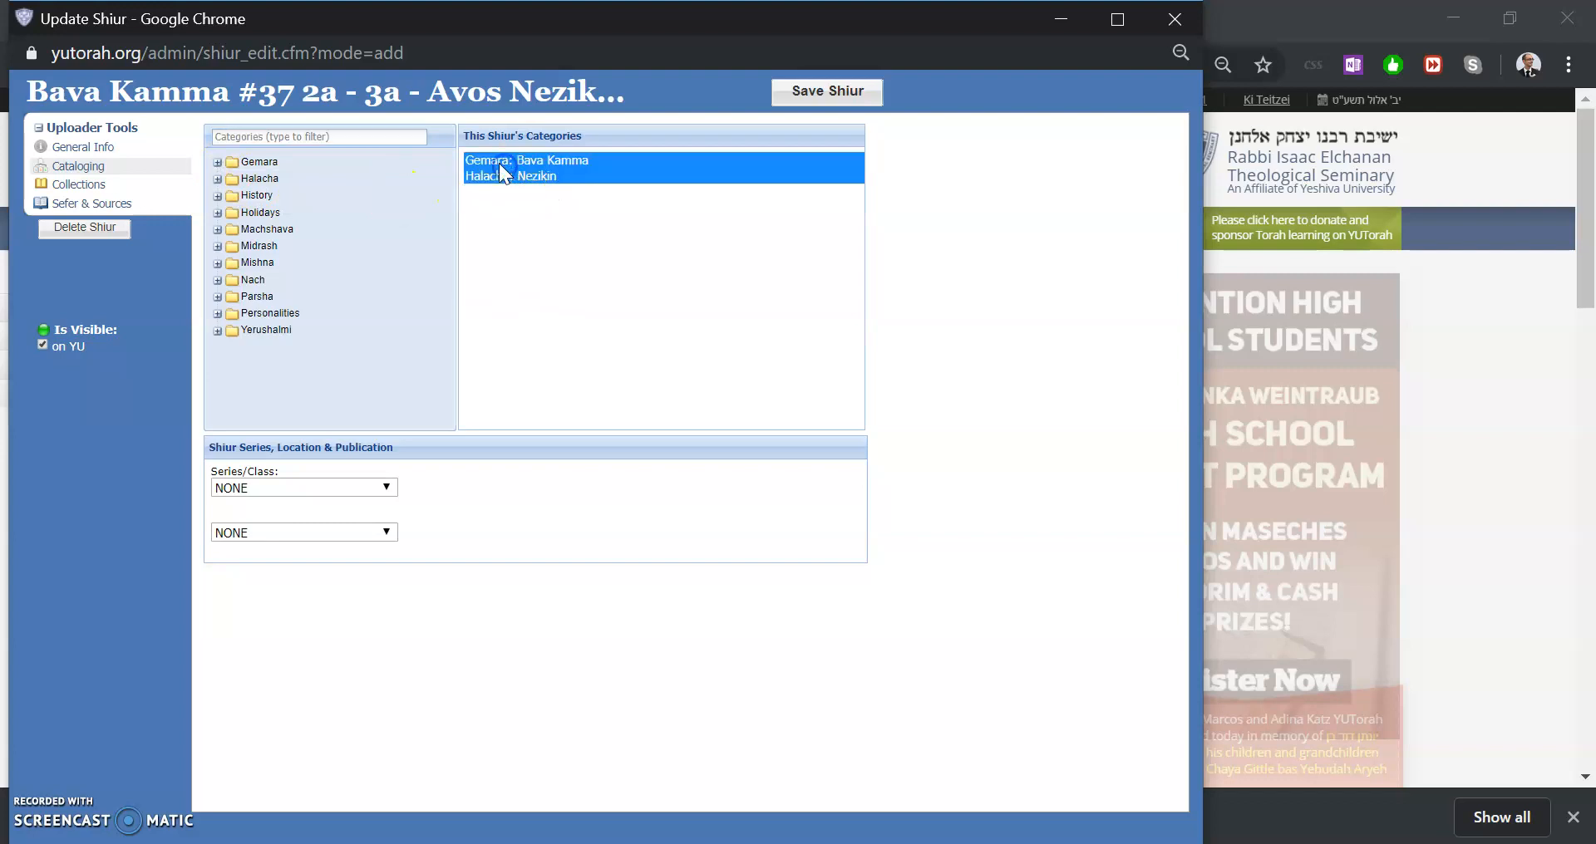
{"action": "left_click", "coordinate": [276, 136]}
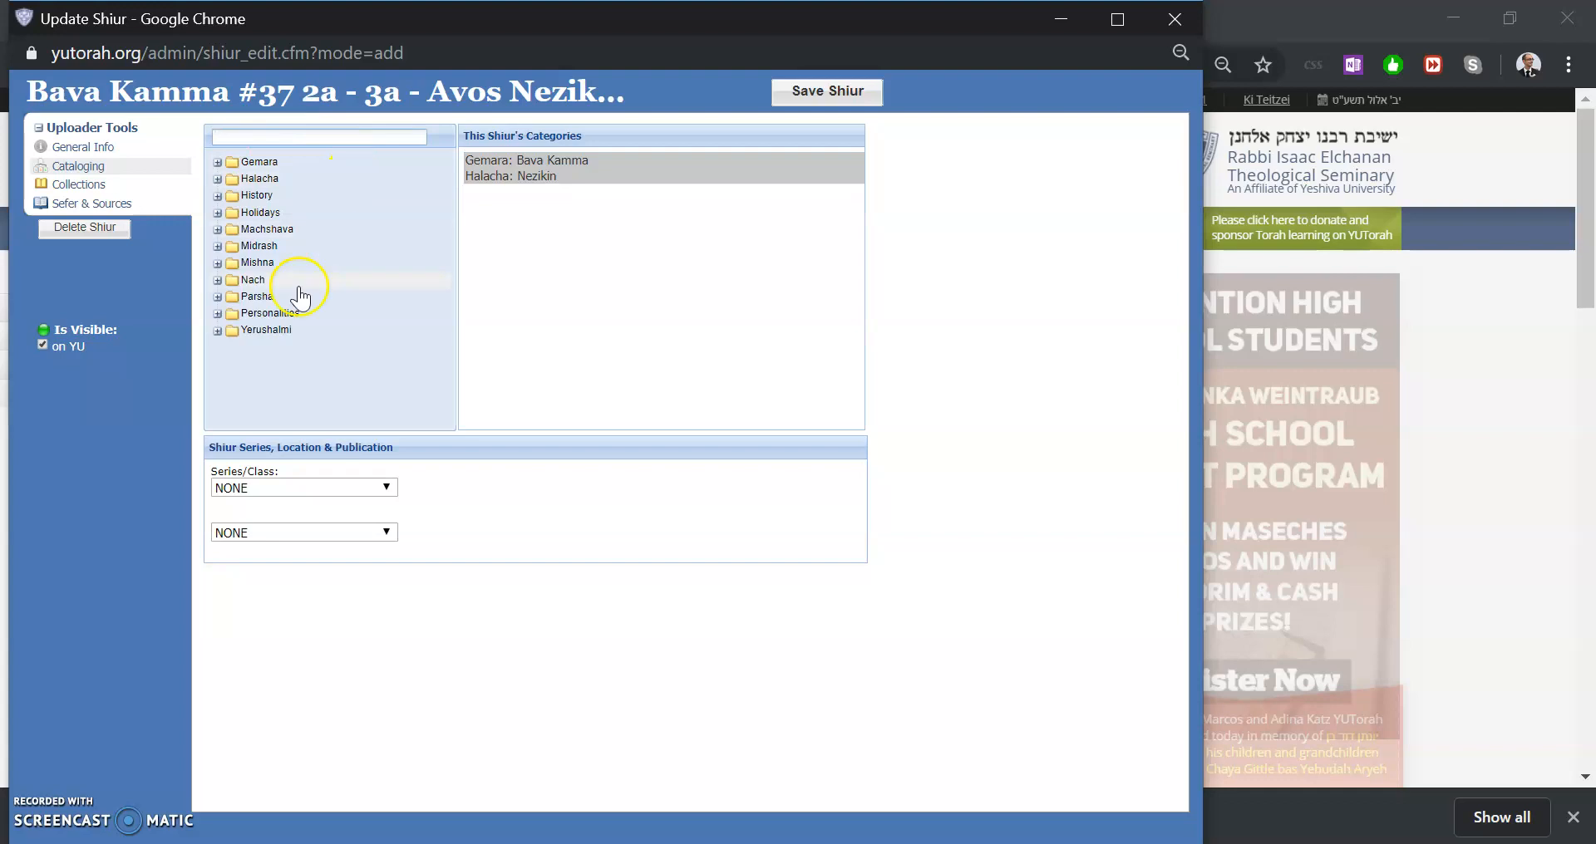
Set the shiur's series/class to Daily Shiur
{"action": "left_click", "coordinate": [363, 490]}
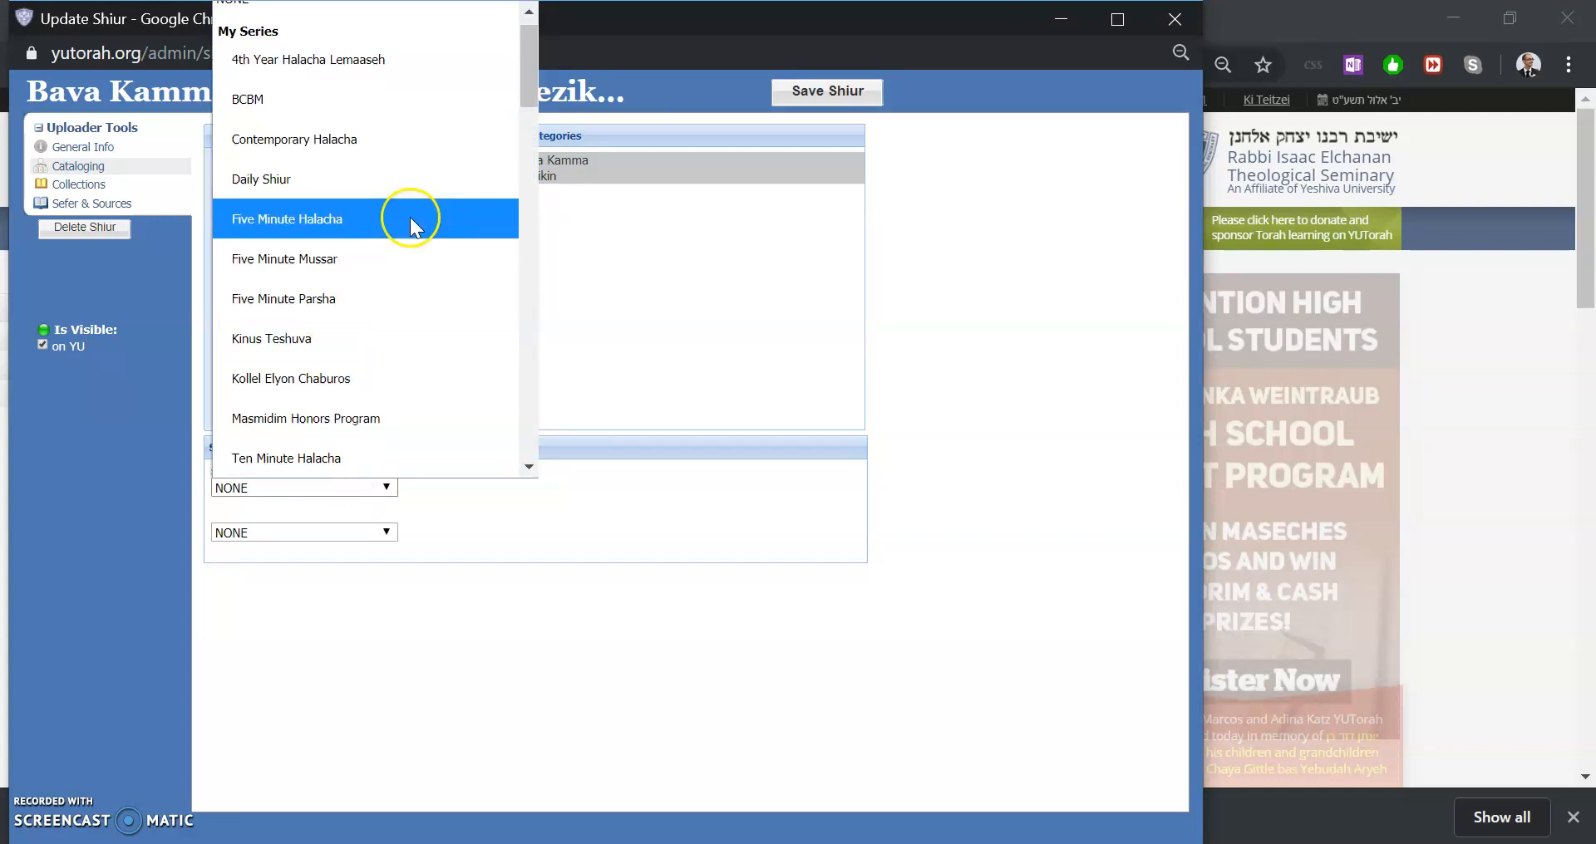
{"action": "left_click", "coordinate": [376, 182]}
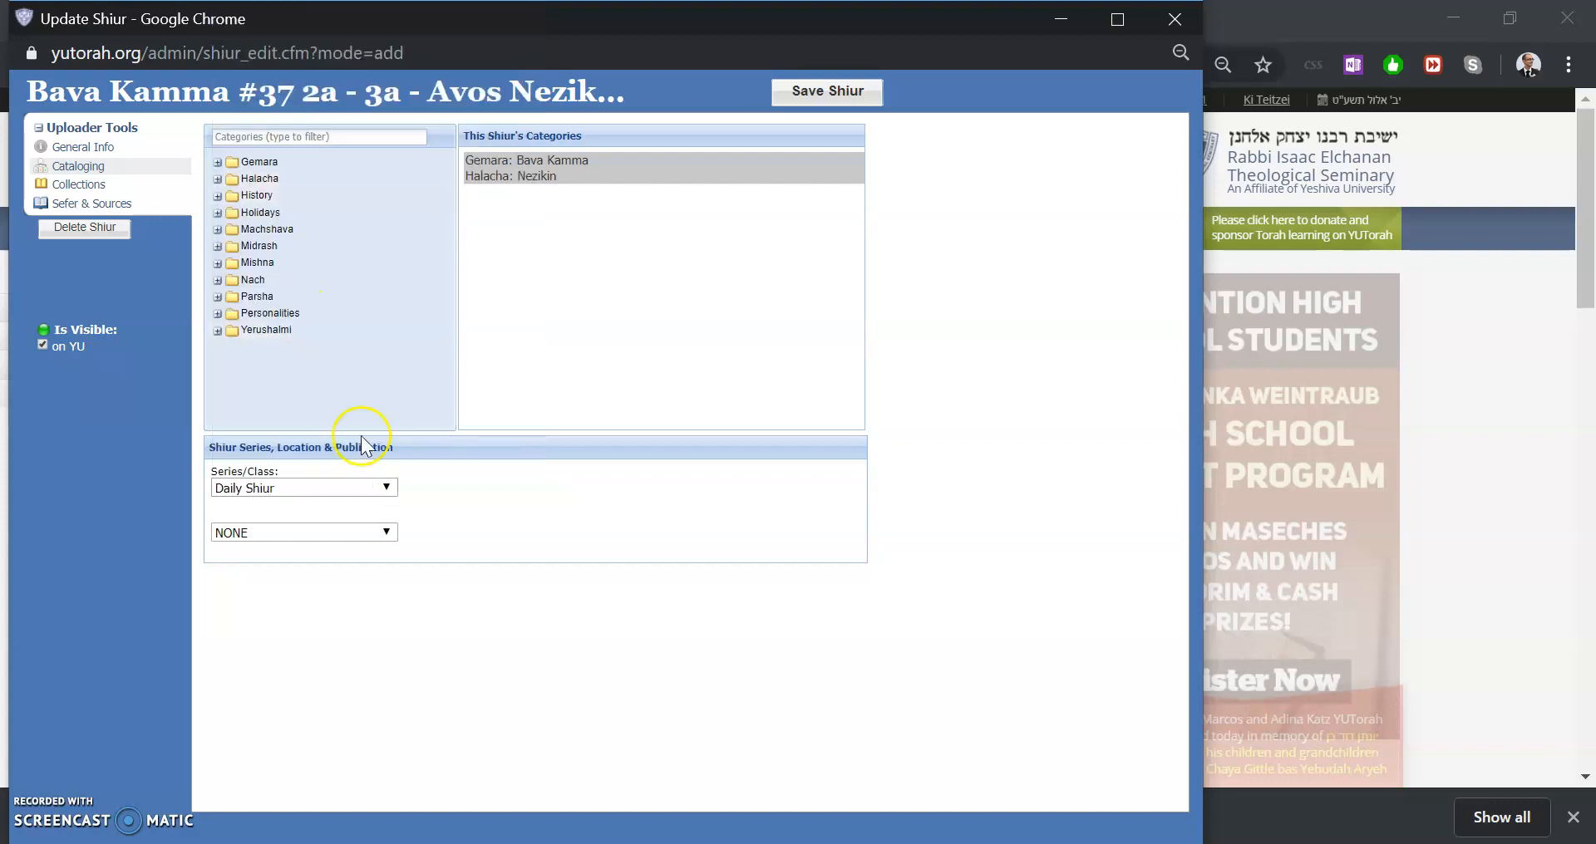
{"action": "left_click", "coordinate": [303, 490]}
{"action": "scroll", "coordinate": [347, 353], "scroll_direction": "down", "scroll_amount": 8}
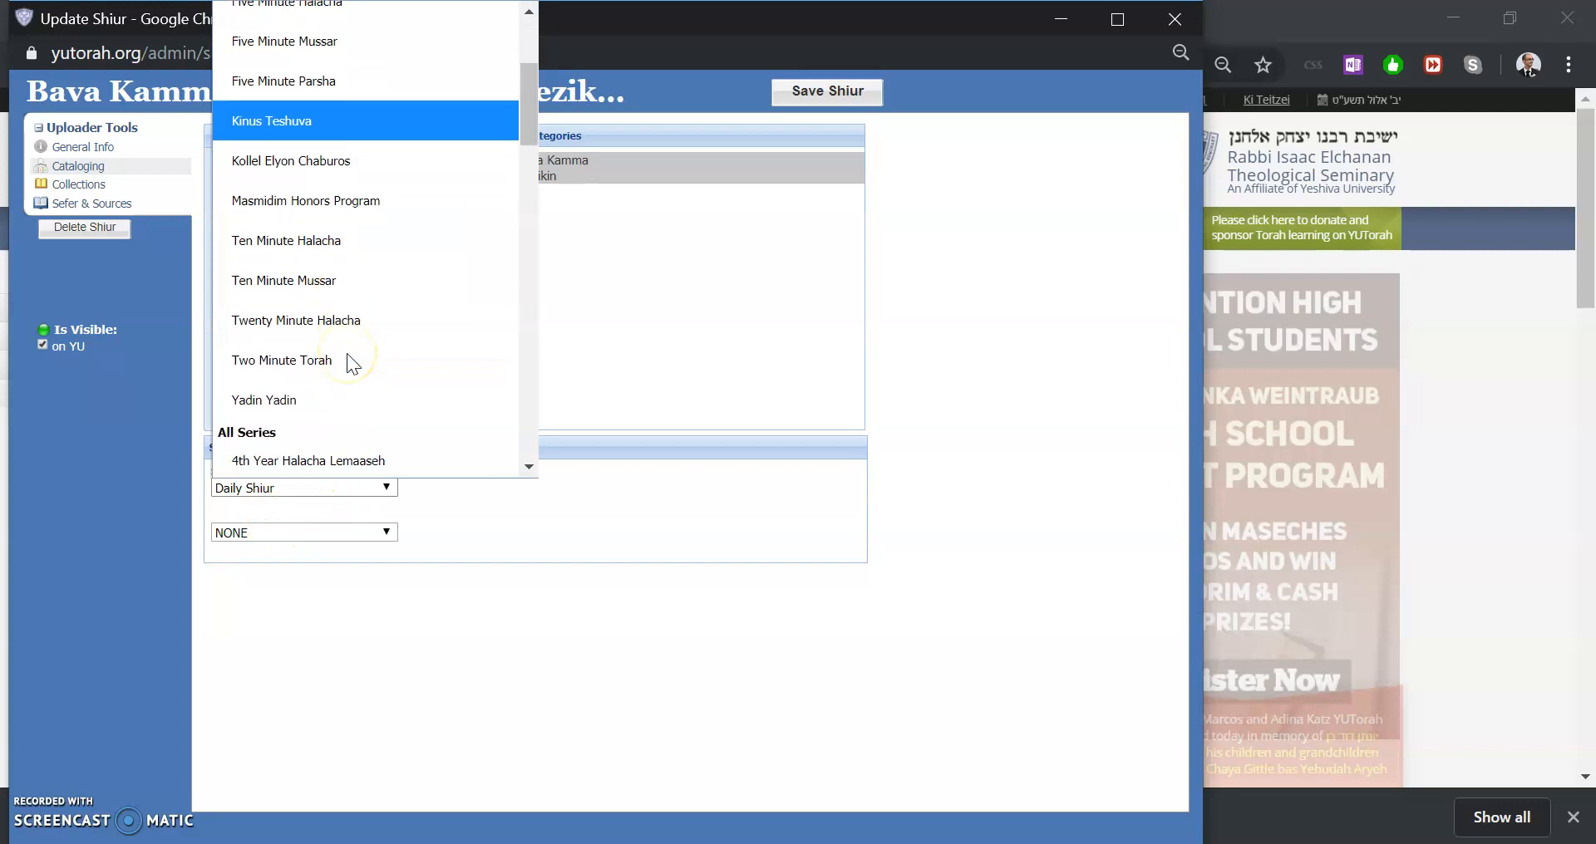
{"action": "scroll", "coordinate": [347, 356], "scroll_direction": "down", "scroll_amount": 10}
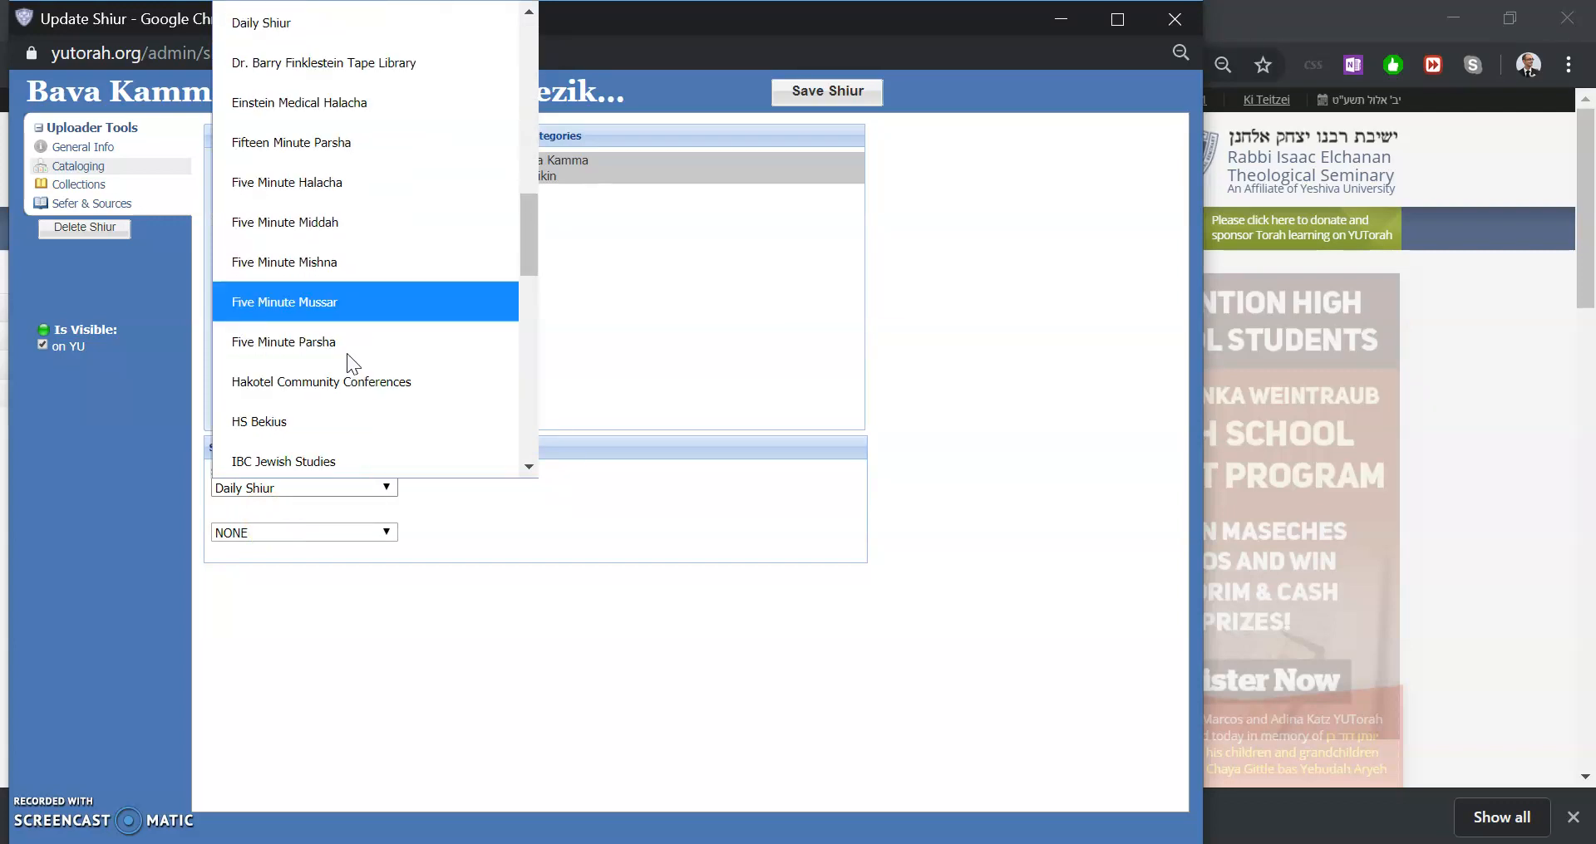
{"action": "scroll", "coordinate": [346, 352], "scroll_direction": "down", "scroll_amount": 6}
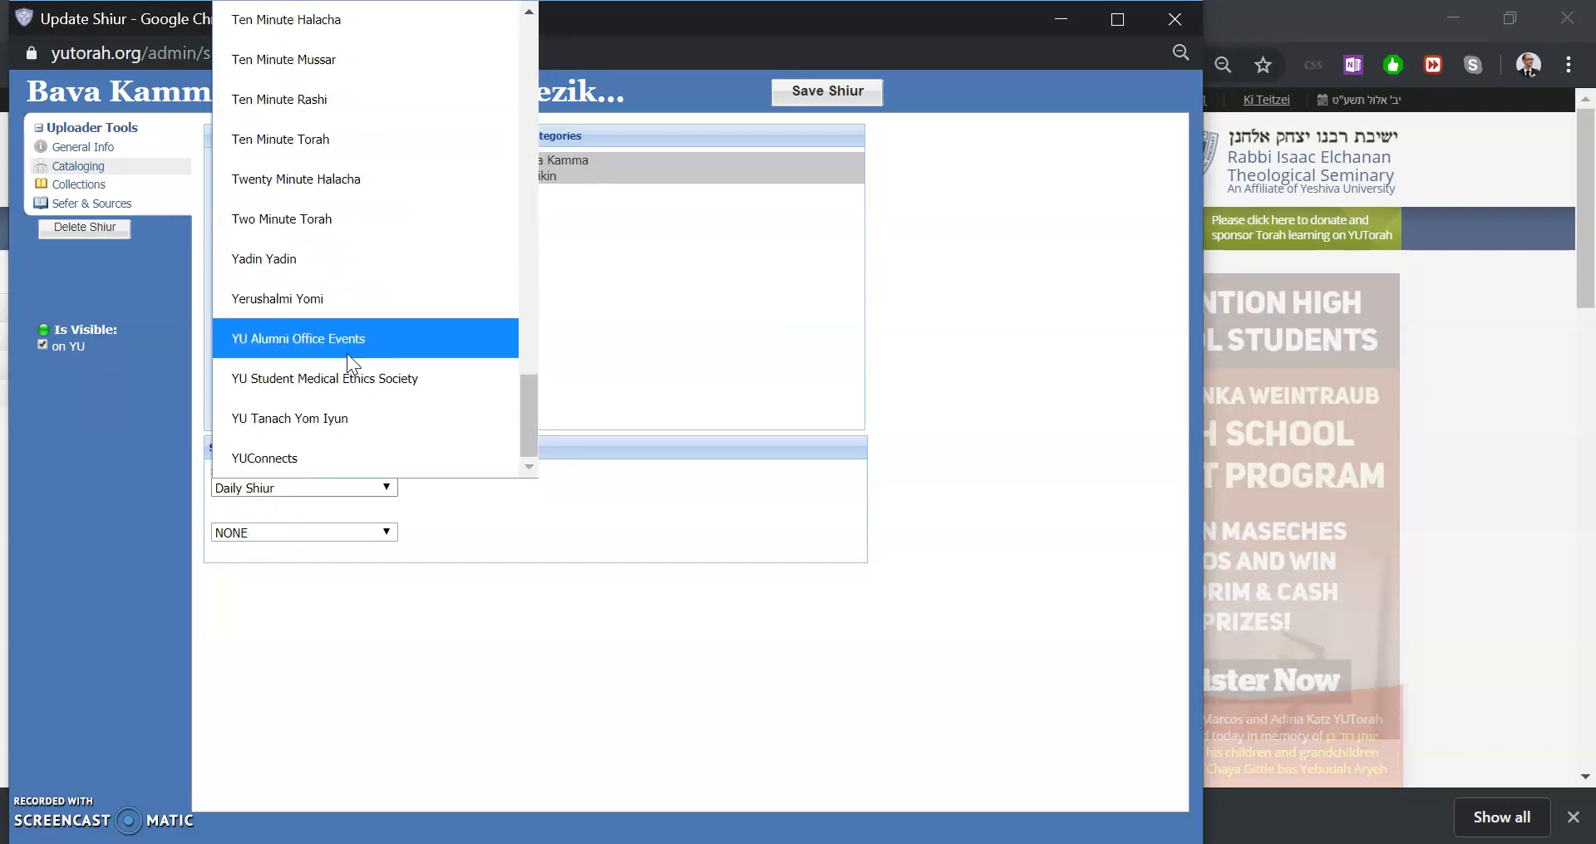
{"action": "scroll", "coordinate": [372, 217], "scroll_direction": "up", "scroll_amount": 15}
{"action": "scroll", "coordinate": [267, 249], "scroll_direction": "up", "scroll_amount": 7}
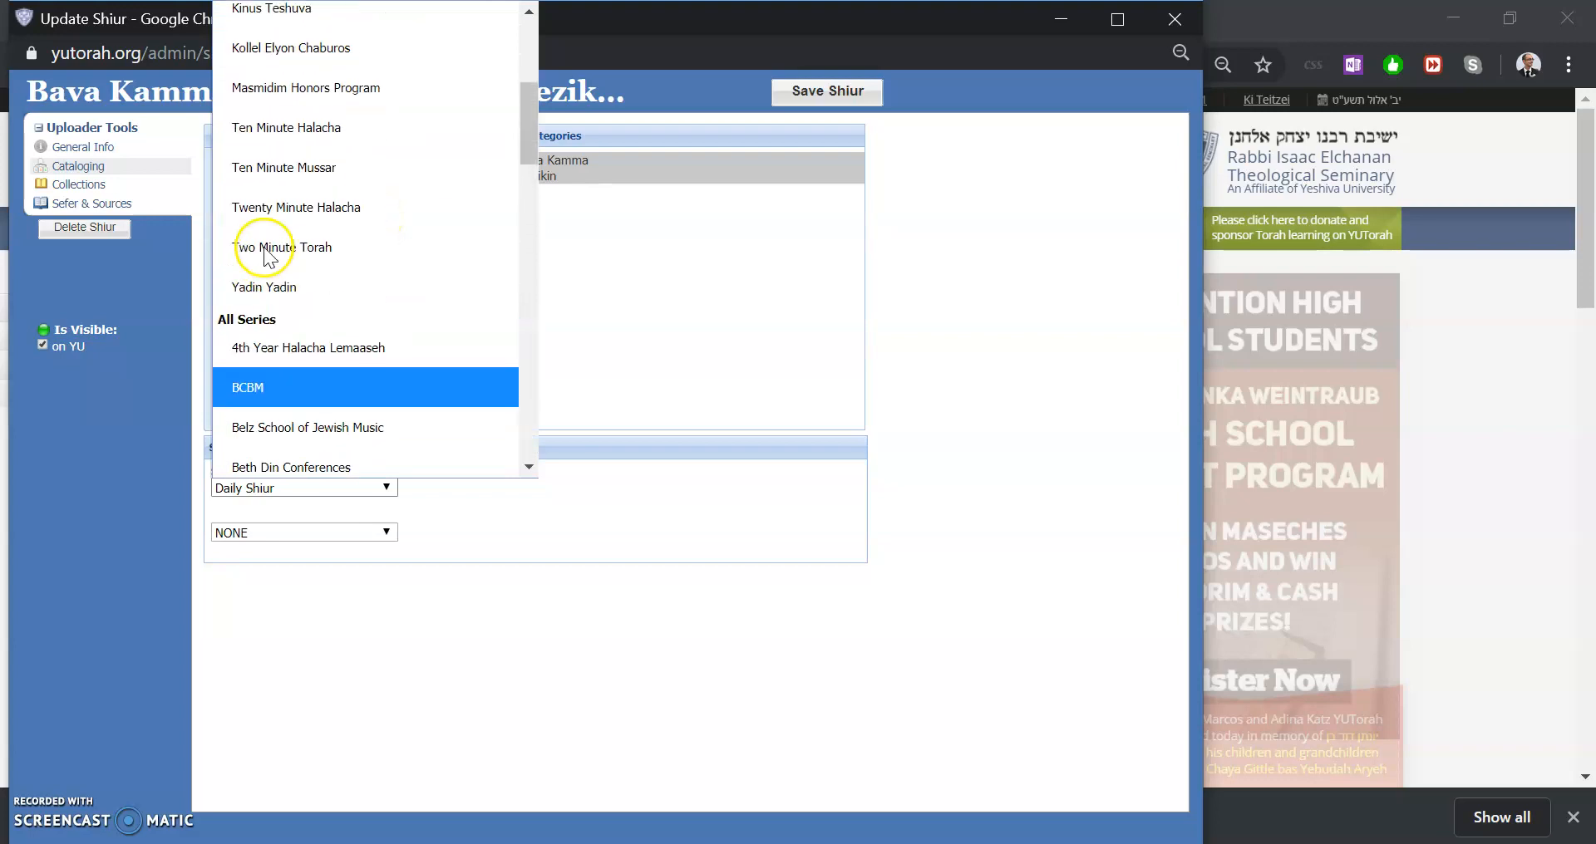
{"action": "scroll", "coordinate": [336, 166], "scroll_direction": "up", "scroll_amount": 3}
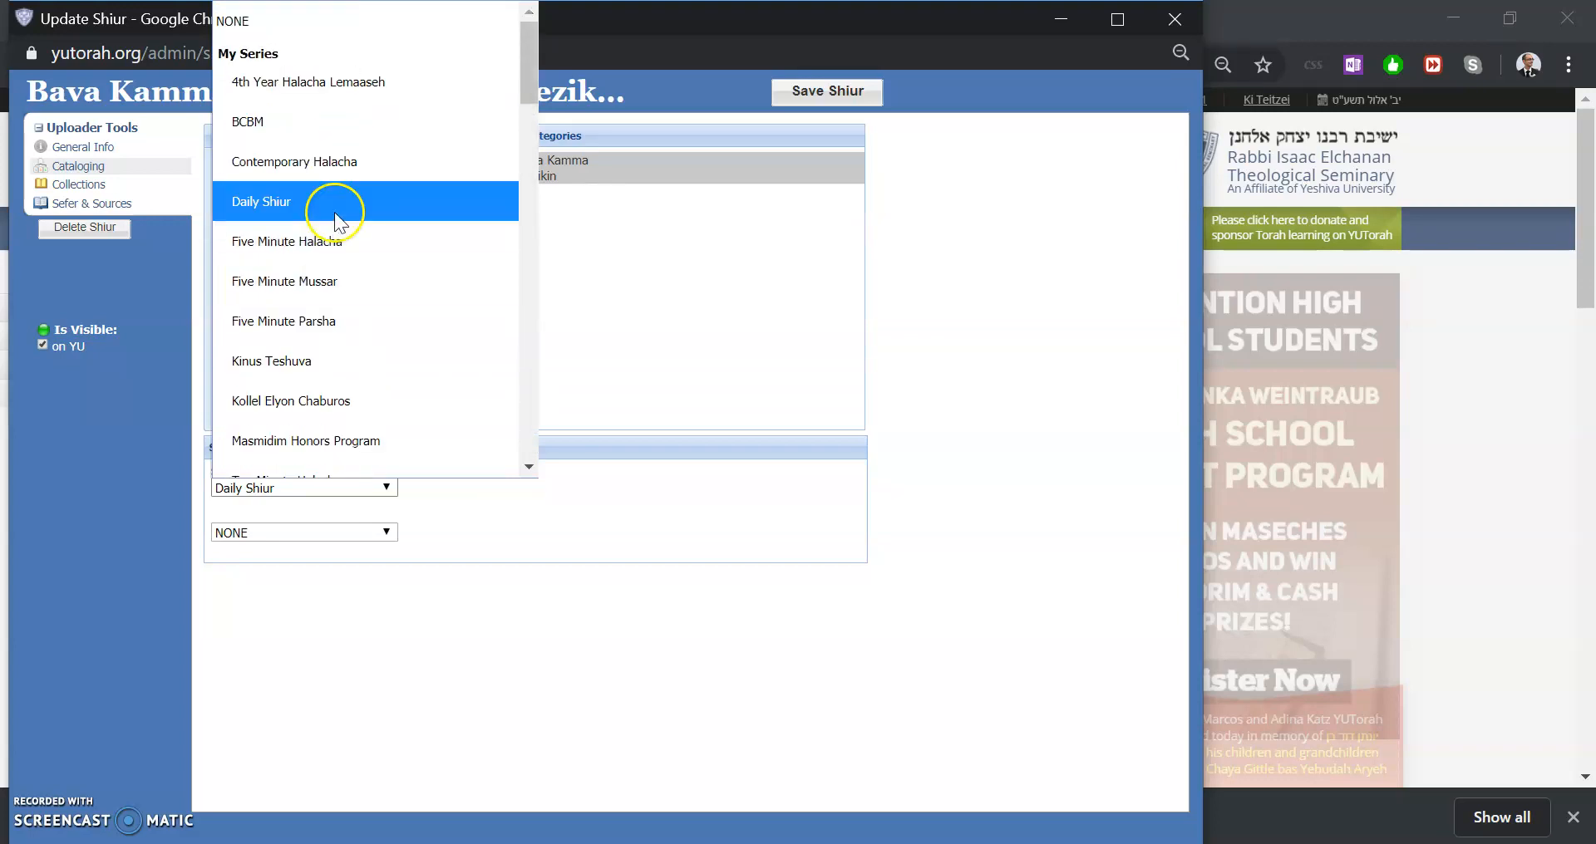
{"action": "left_click", "coordinate": [301, 206]}
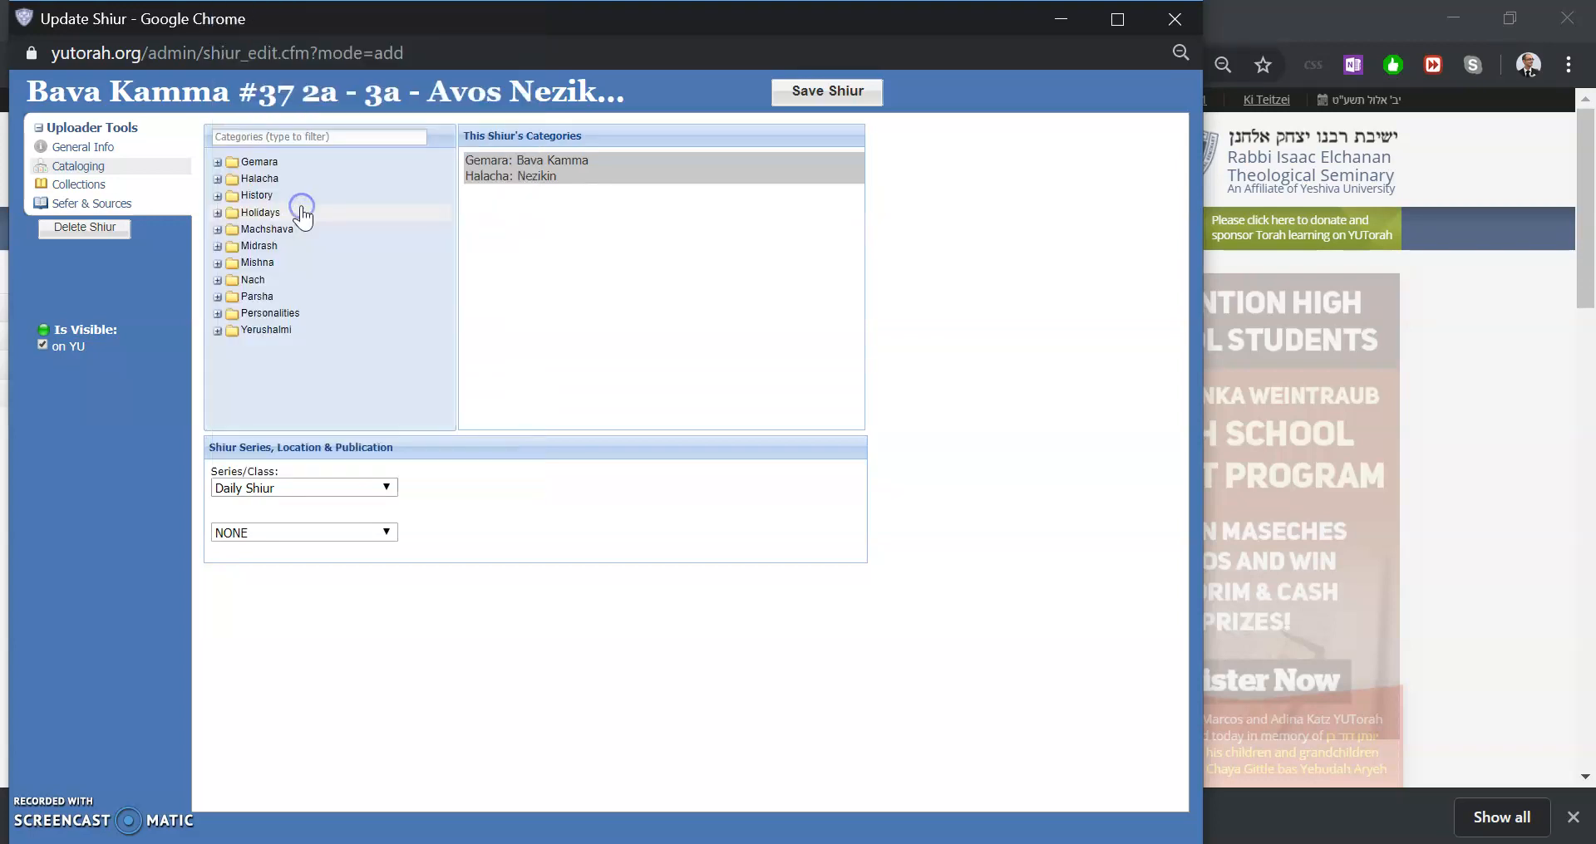
Set the shiur's location to YU Wilf Campus
{"action": "left_click", "coordinate": [282, 533]}
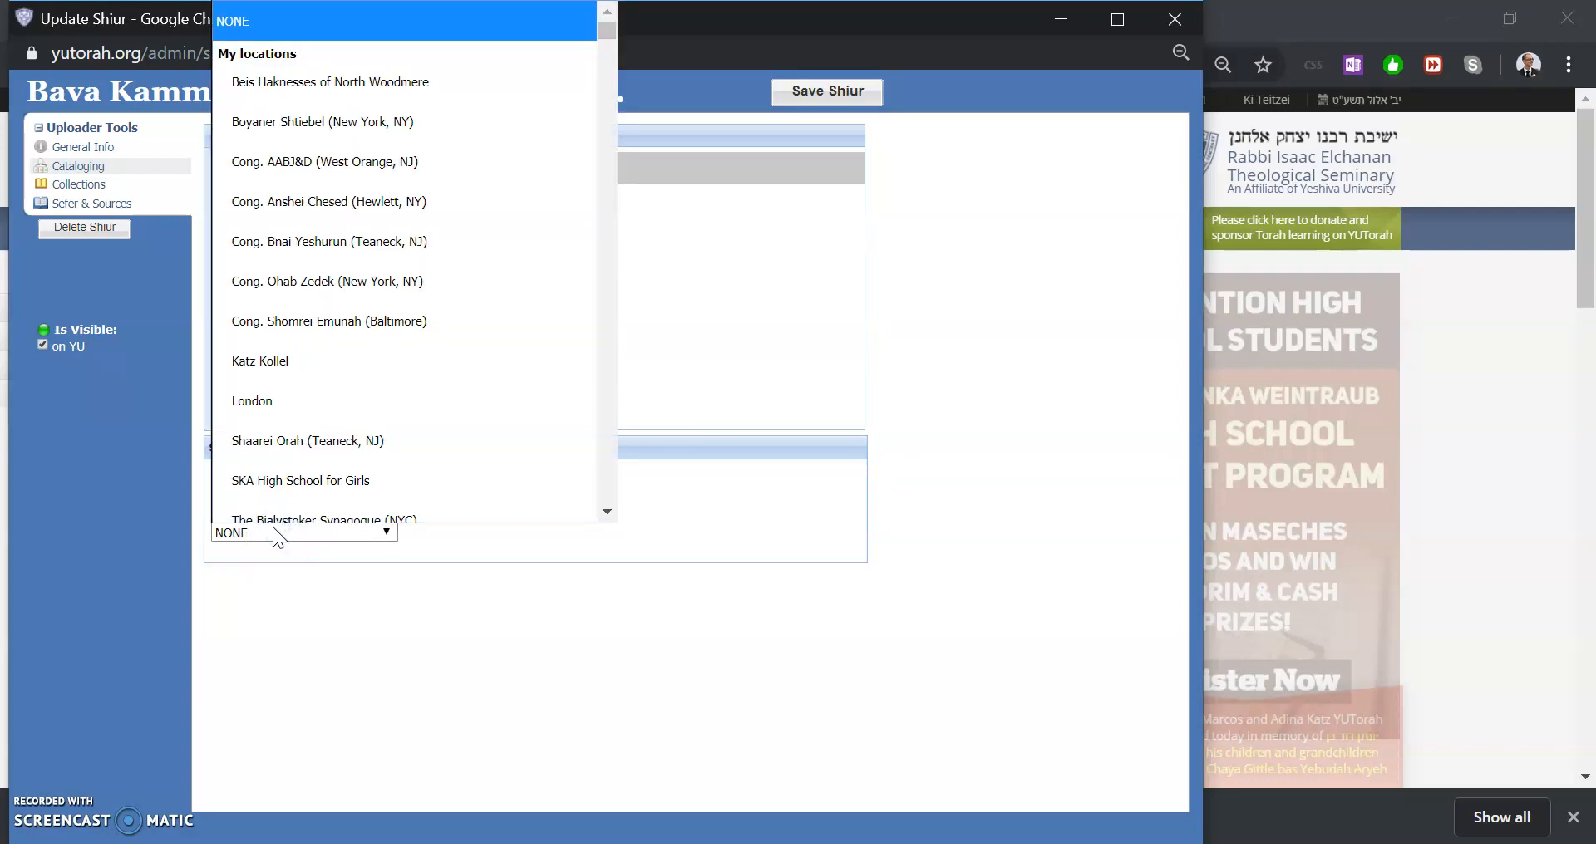
{"action": "scroll", "coordinate": [331, 327], "scroll_direction": "down", "scroll_amount": 10}
{"action": "scroll", "coordinate": [333, 330], "scroll_direction": "down", "scroll_amount": 15}
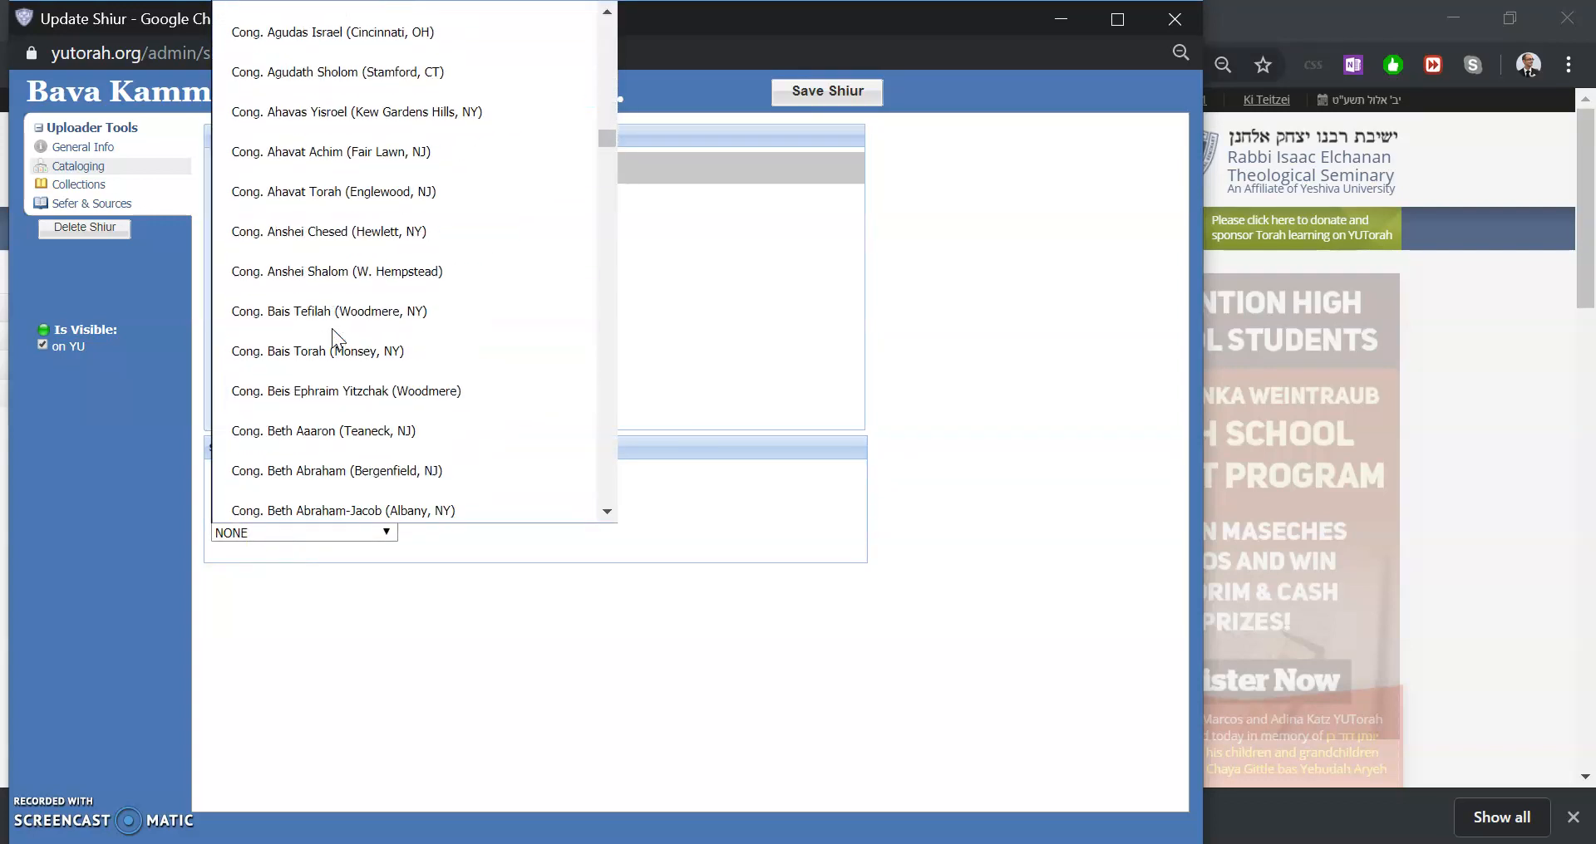
{"action": "scroll", "coordinate": [331, 327], "scroll_direction": "down", "scroll_amount": 6}
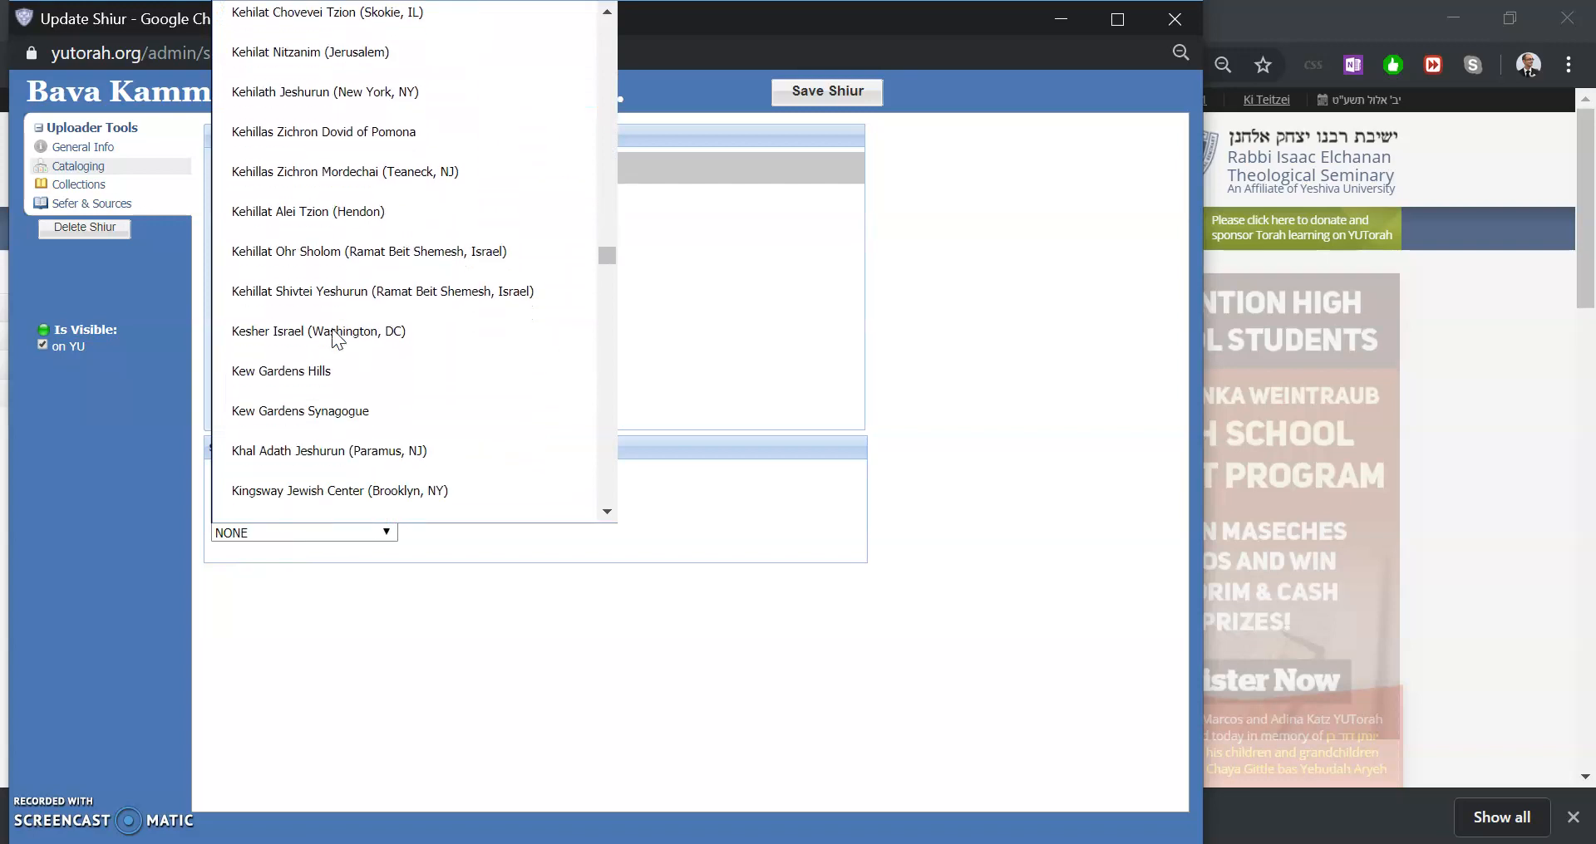
{"action": "type", "text": "yu"}
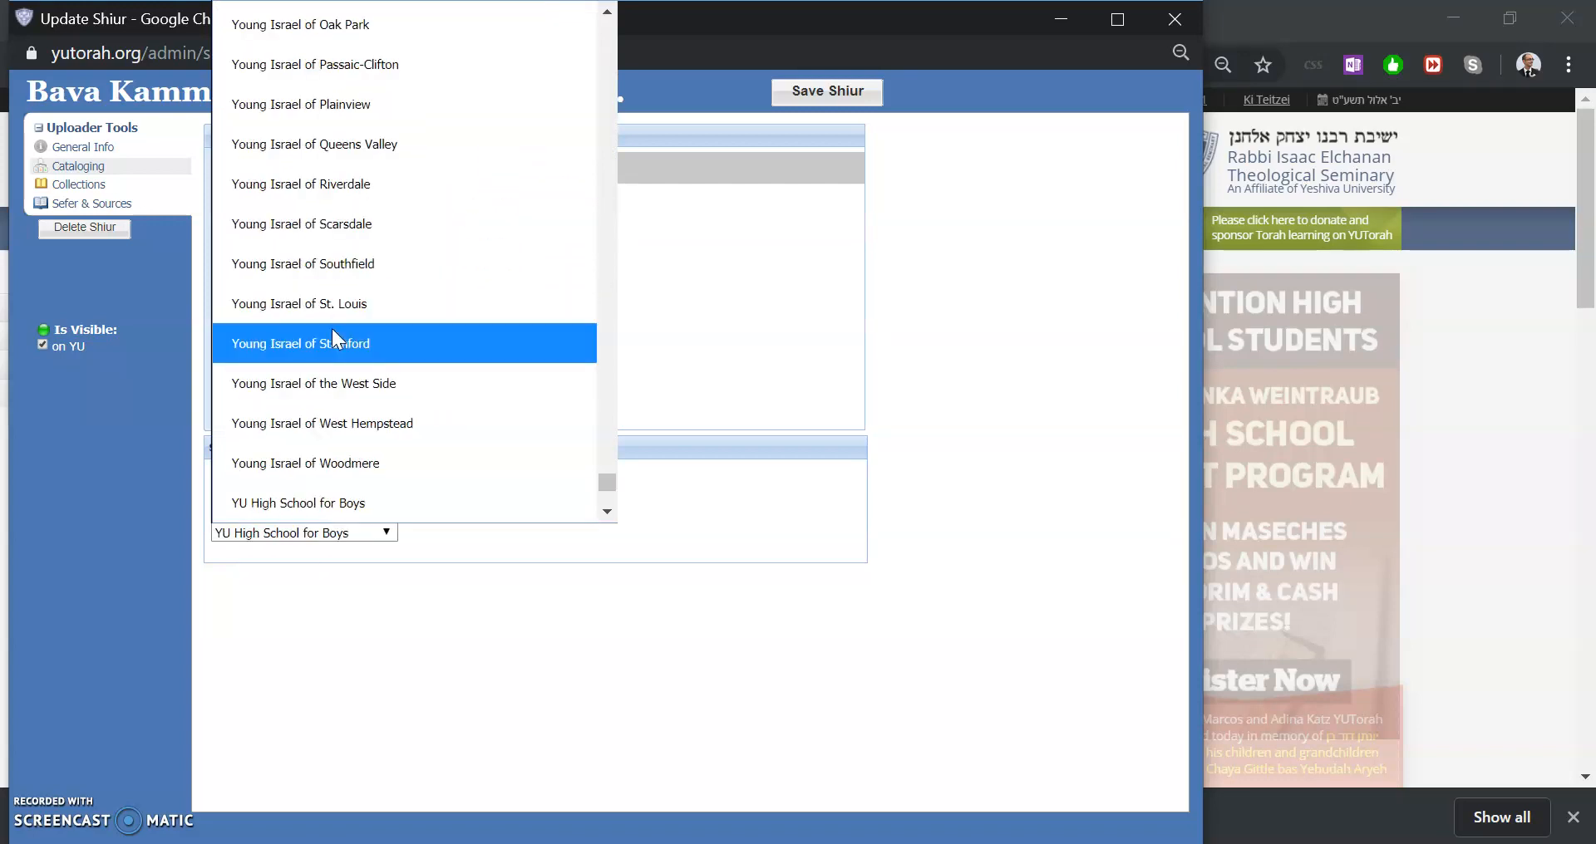
{"action": "scroll", "coordinate": [332, 327], "scroll_direction": "down", "scroll_amount": 2}
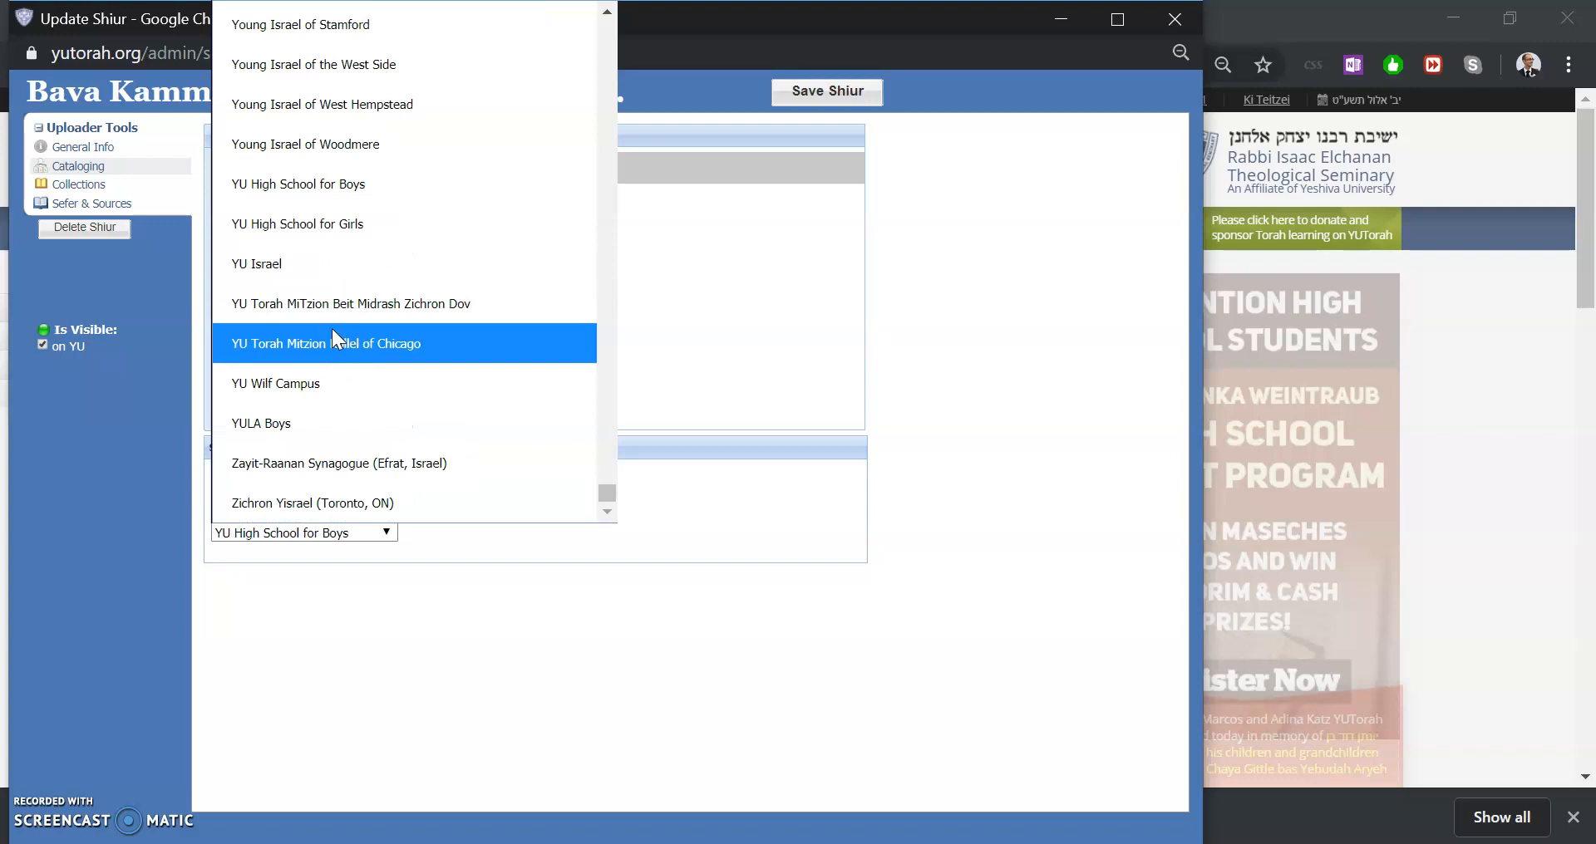
{"action": "left_click", "coordinate": [311, 385]}
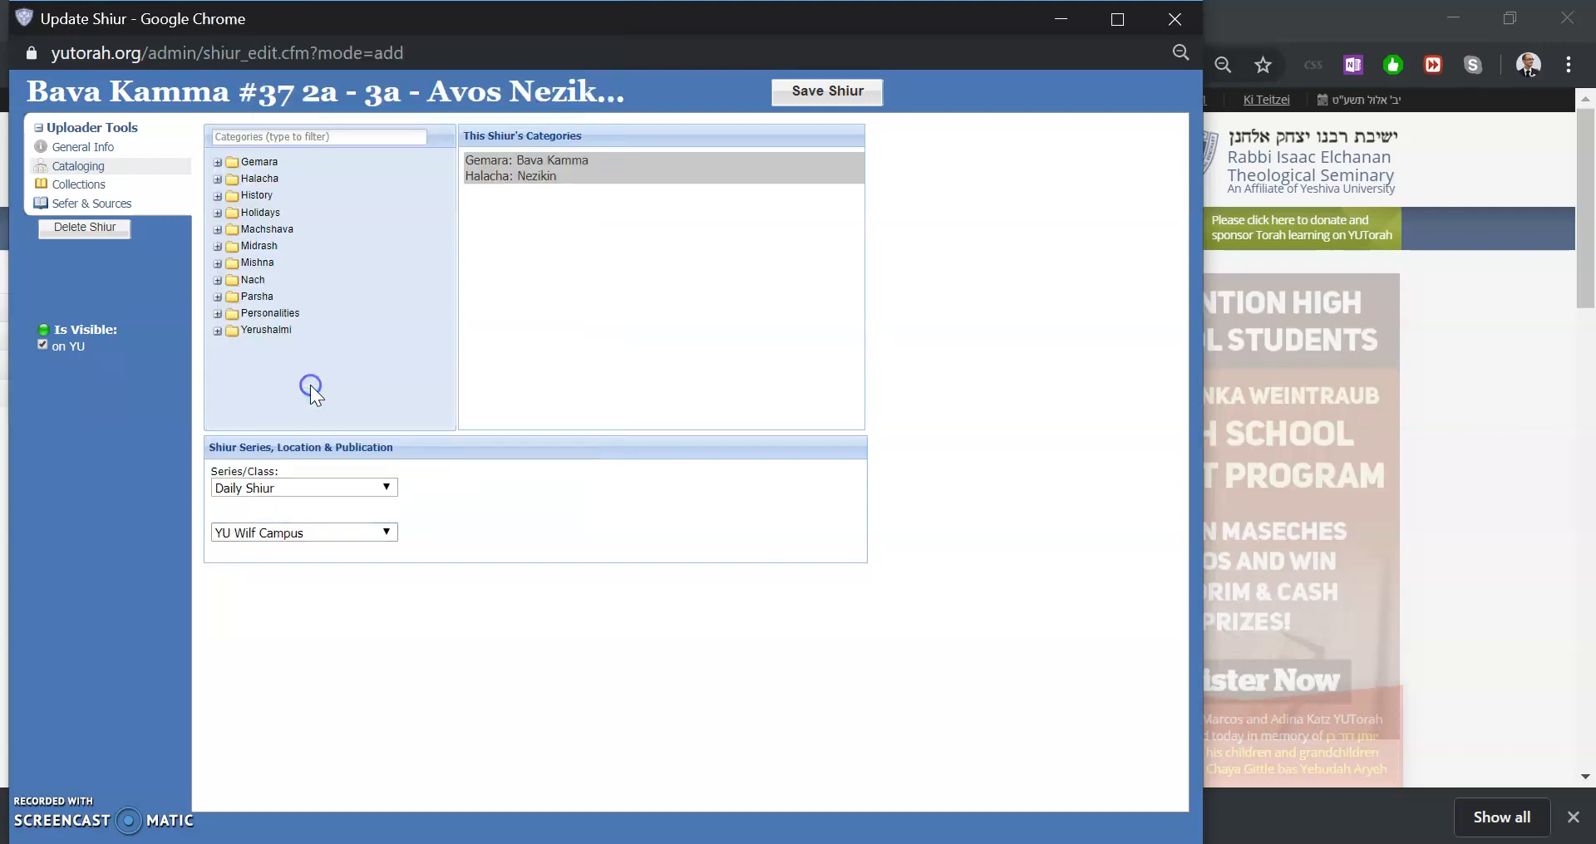
Open the collections section and add the speaker's Yayin Nesech collection to this shiur
{"action": "left_click", "coordinate": [143, 193]}
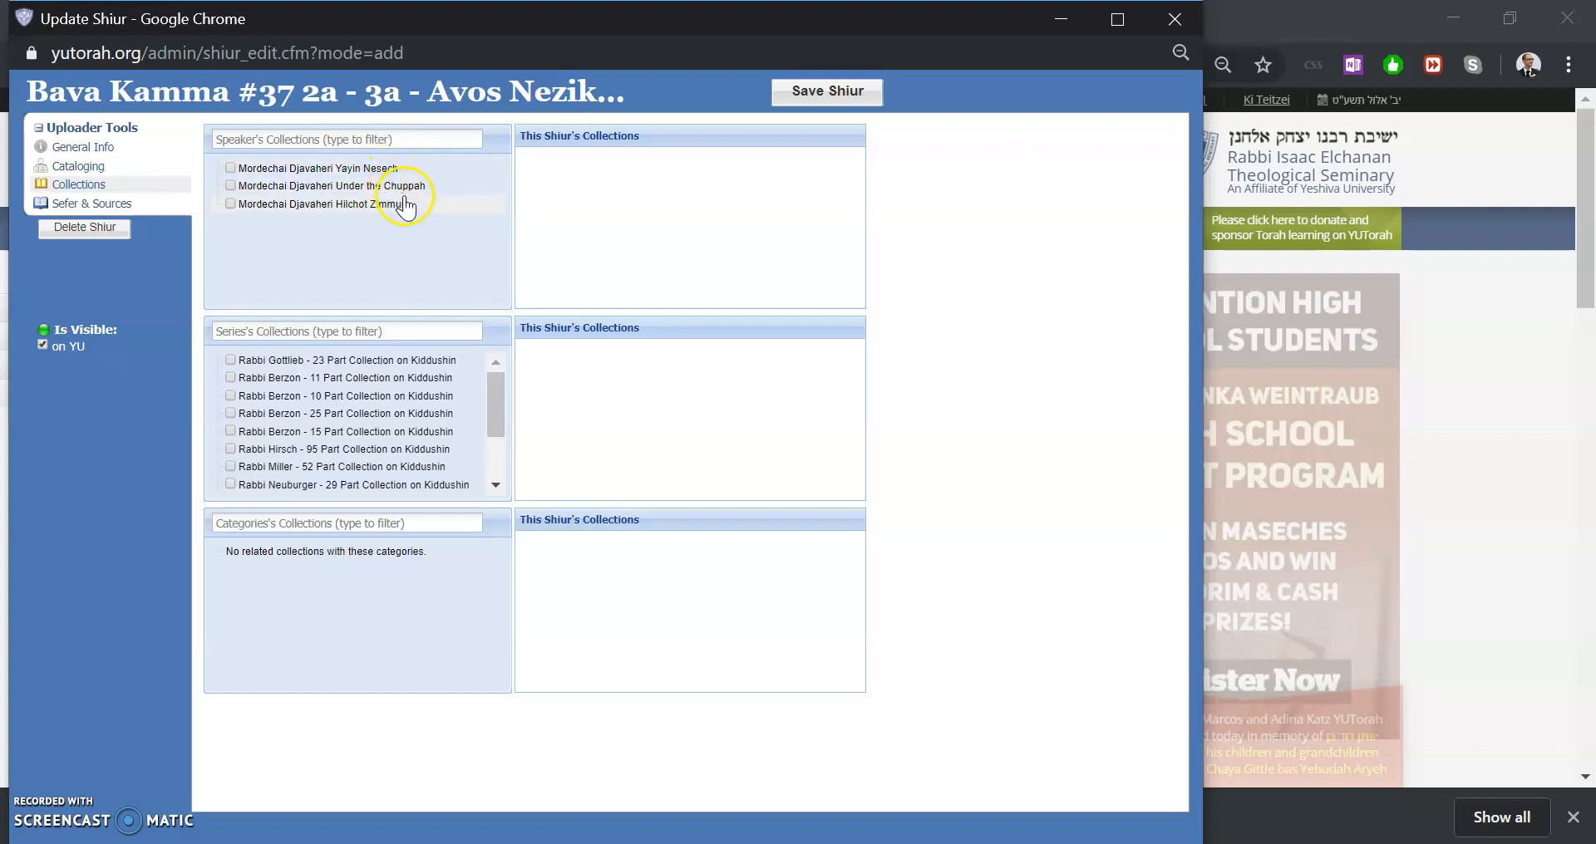
{"action": "left_click", "coordinate": [364, 169]}
{"action": "scroll", "coordinate": [412, 427], "scroll_direction": "down", "scroll_amount": 1}
{"action": "scroll", "coordinate": [411, 428], "scroll_direction": "up", "scroll_amount": 1}
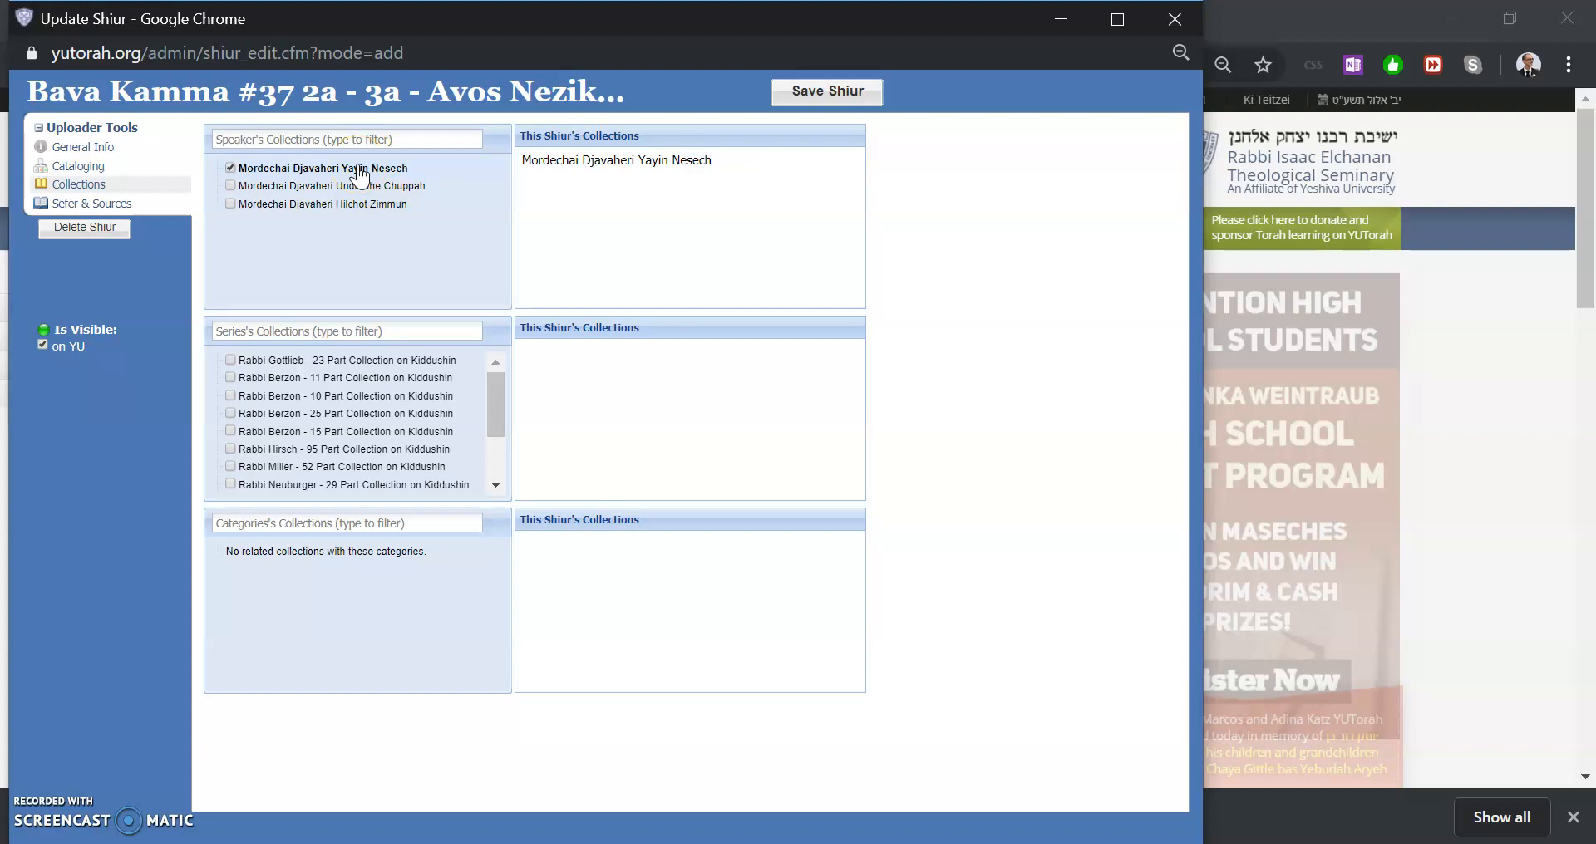
In the sefer and sources section, associate the shiur with Bava Kamma daf 2, amud A
{"action": "left_click", "coordinate": [143, 214]}
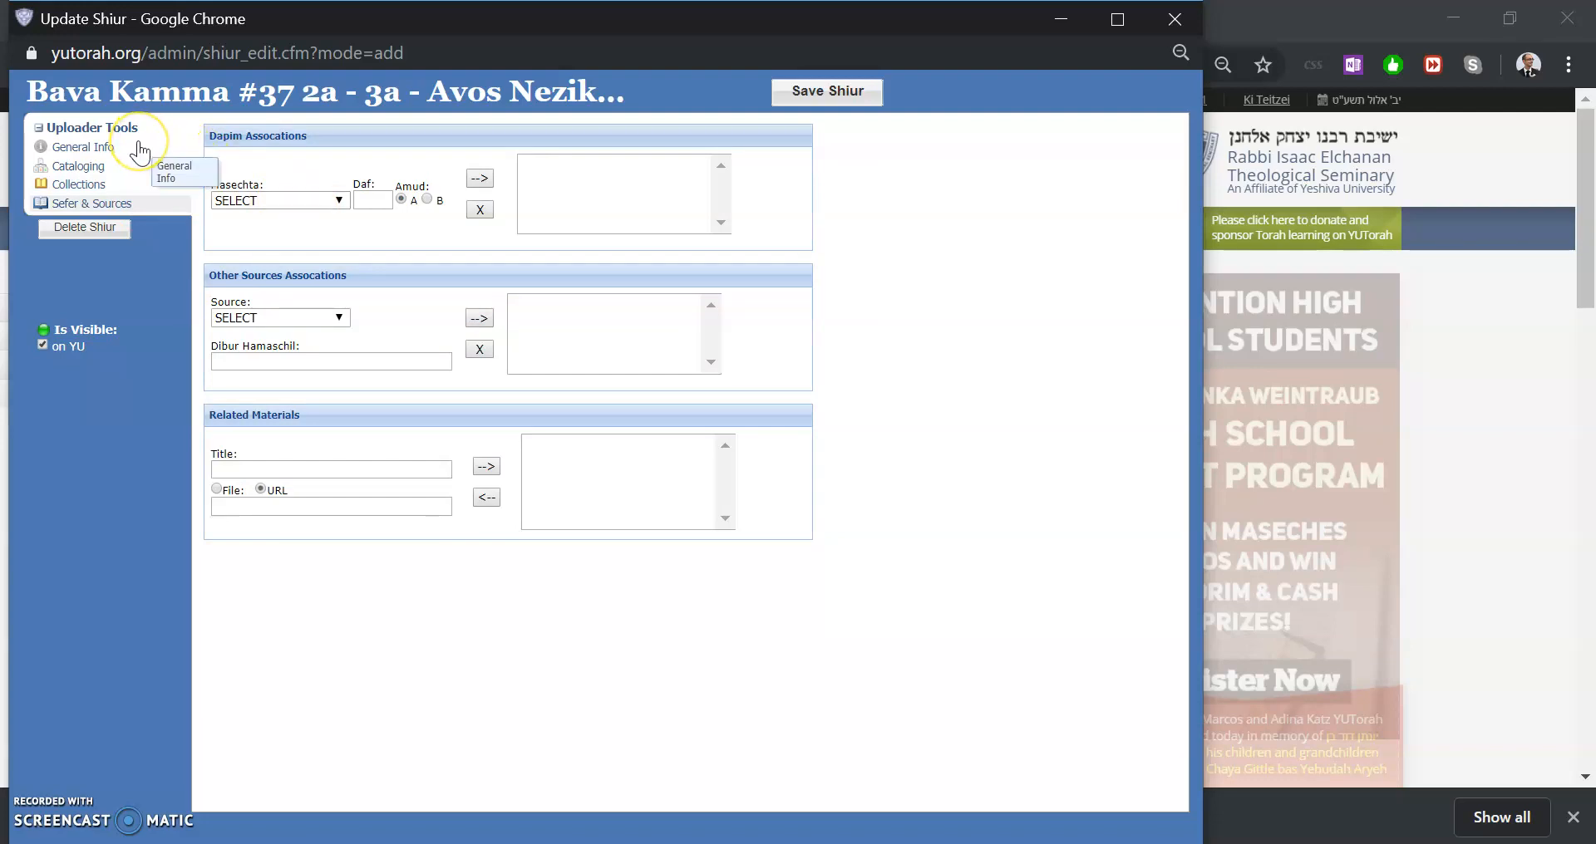
{"action": "left_click", "coordinate": [296, 201]}
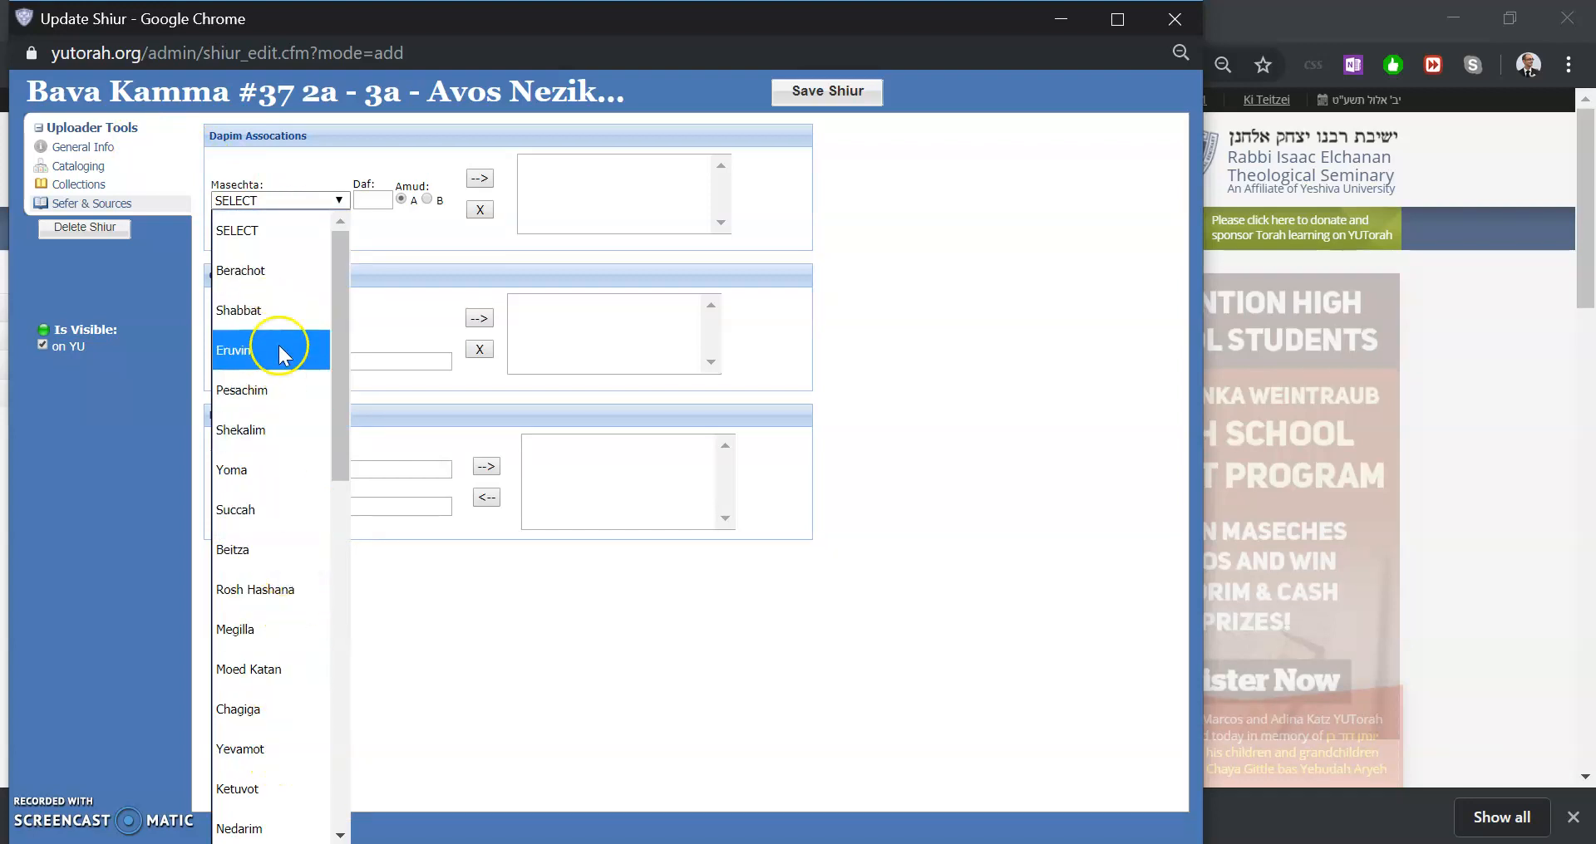
{"action": "left_click", "coordinate": [324, 186]}
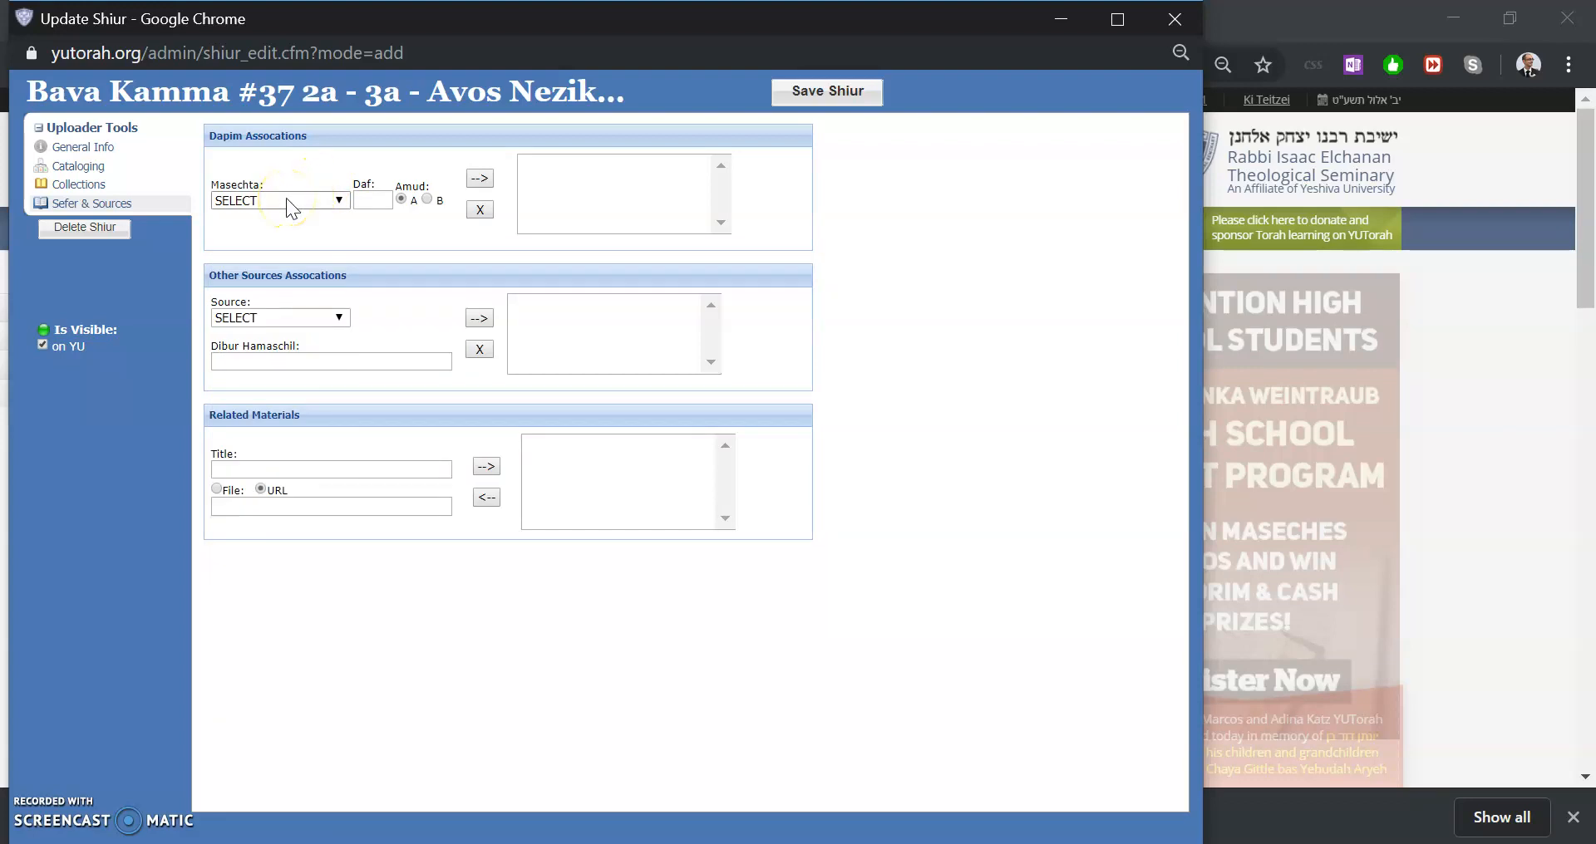
{"action": "left_click", "coordinate": [288, 203]}
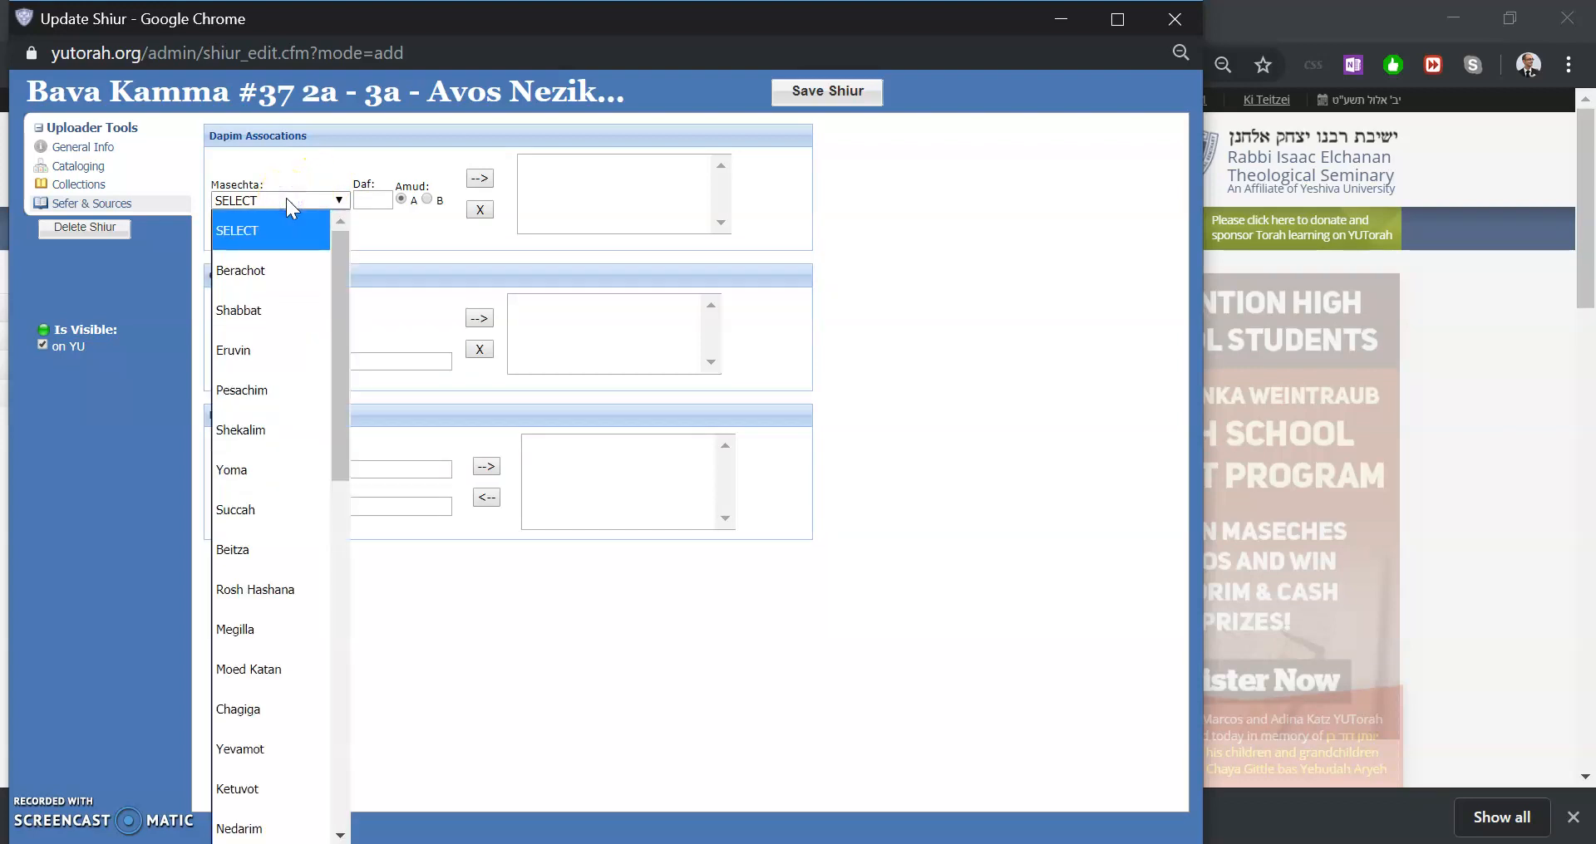
{"action": "type", "text": "ba"}
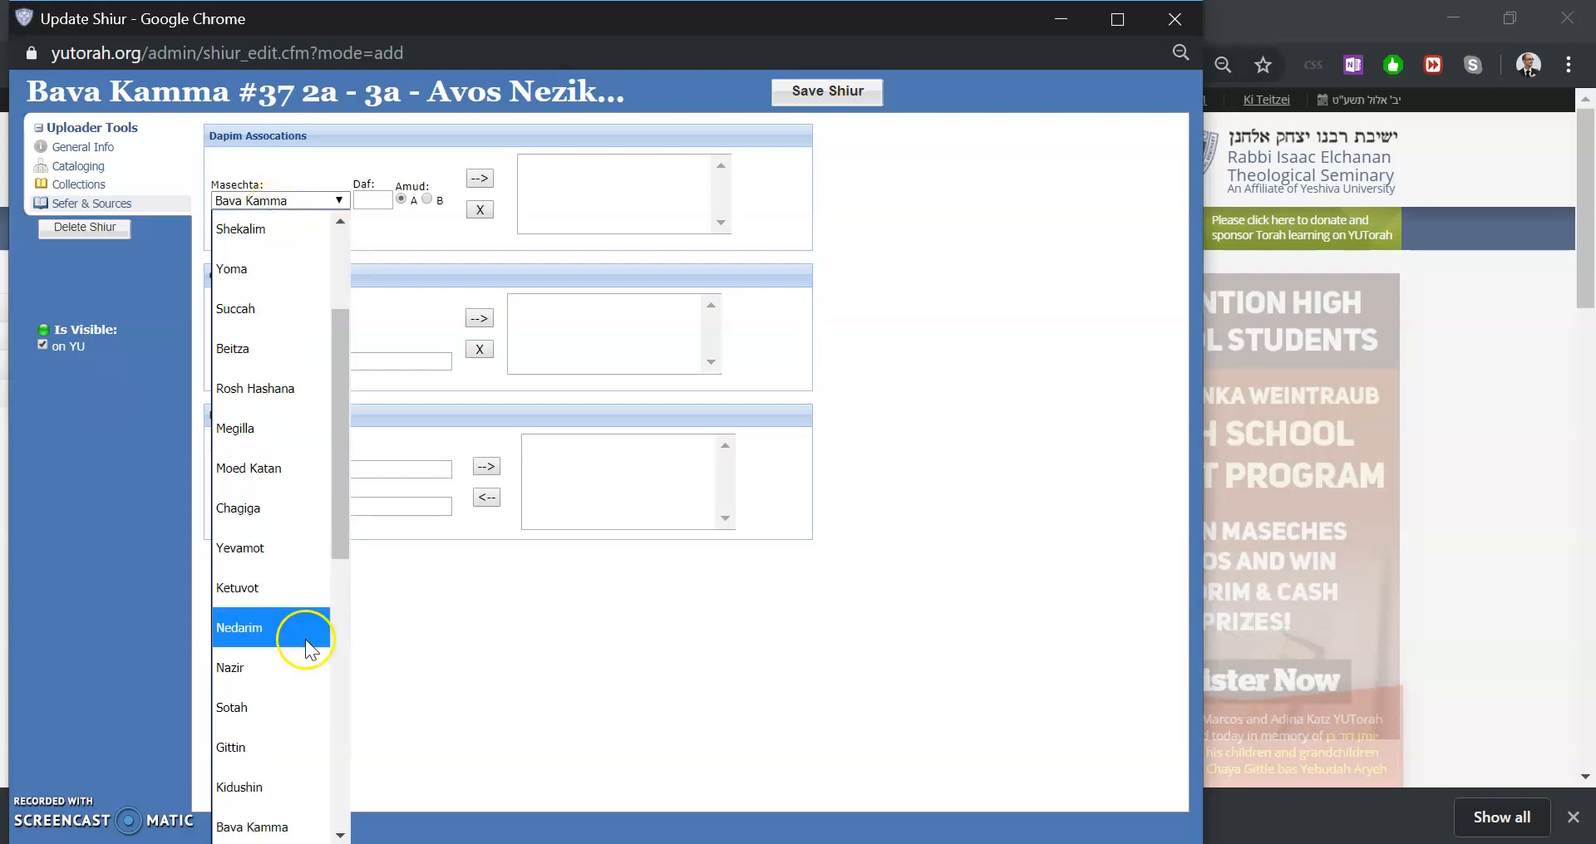
{"action": "left_click", "coordinate": [269, 822]}
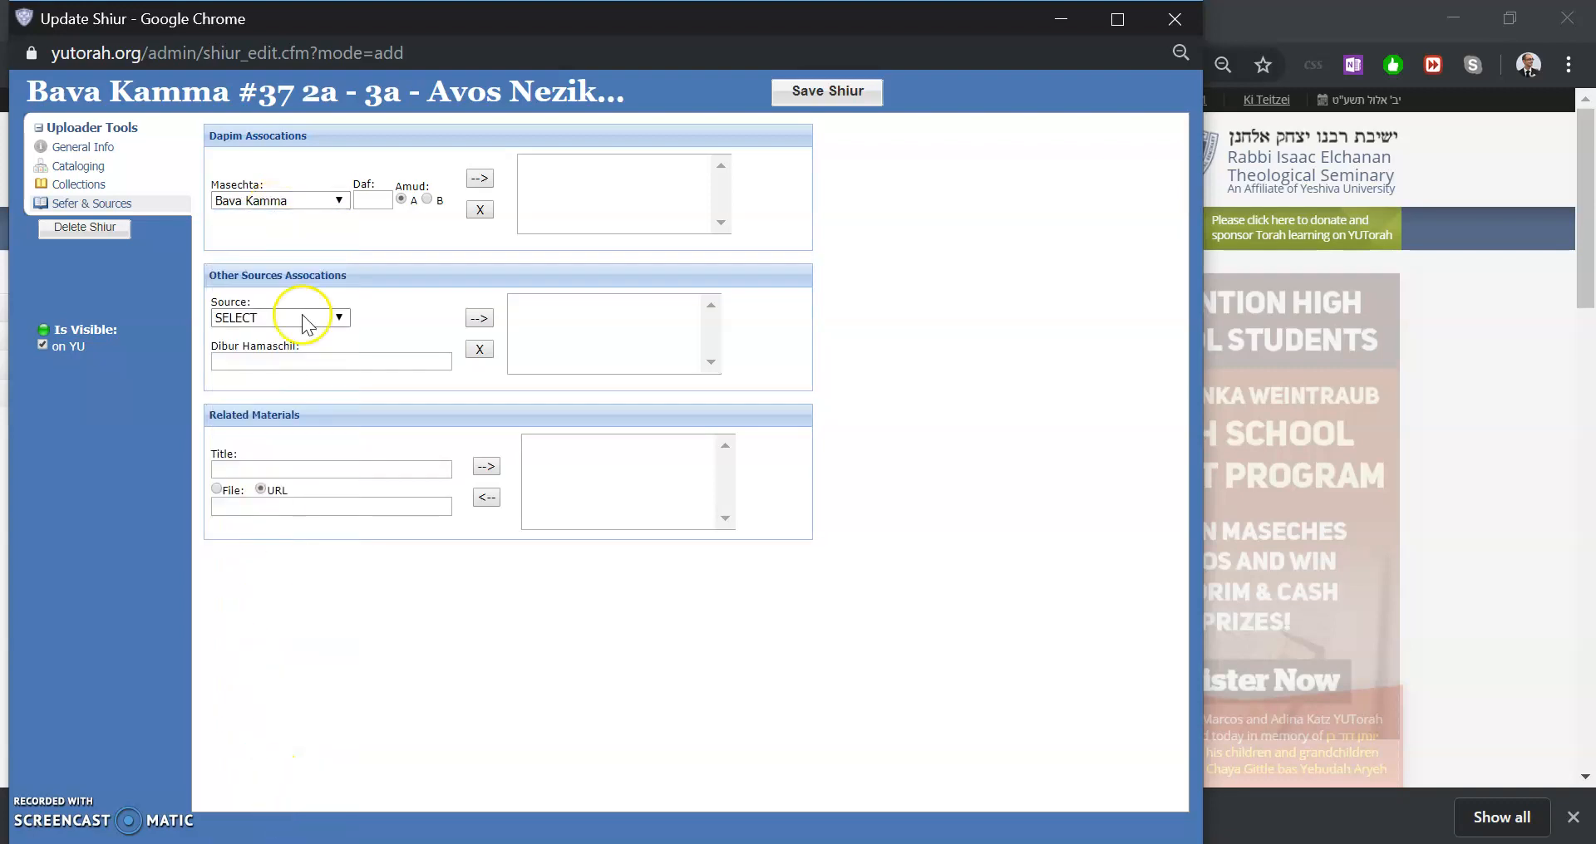
{"action": "left_click", "coordinate": [382, 195]}
{"action": "type", "text": "2"}
{"action": "left_click", "coordinate": [470, 175]}
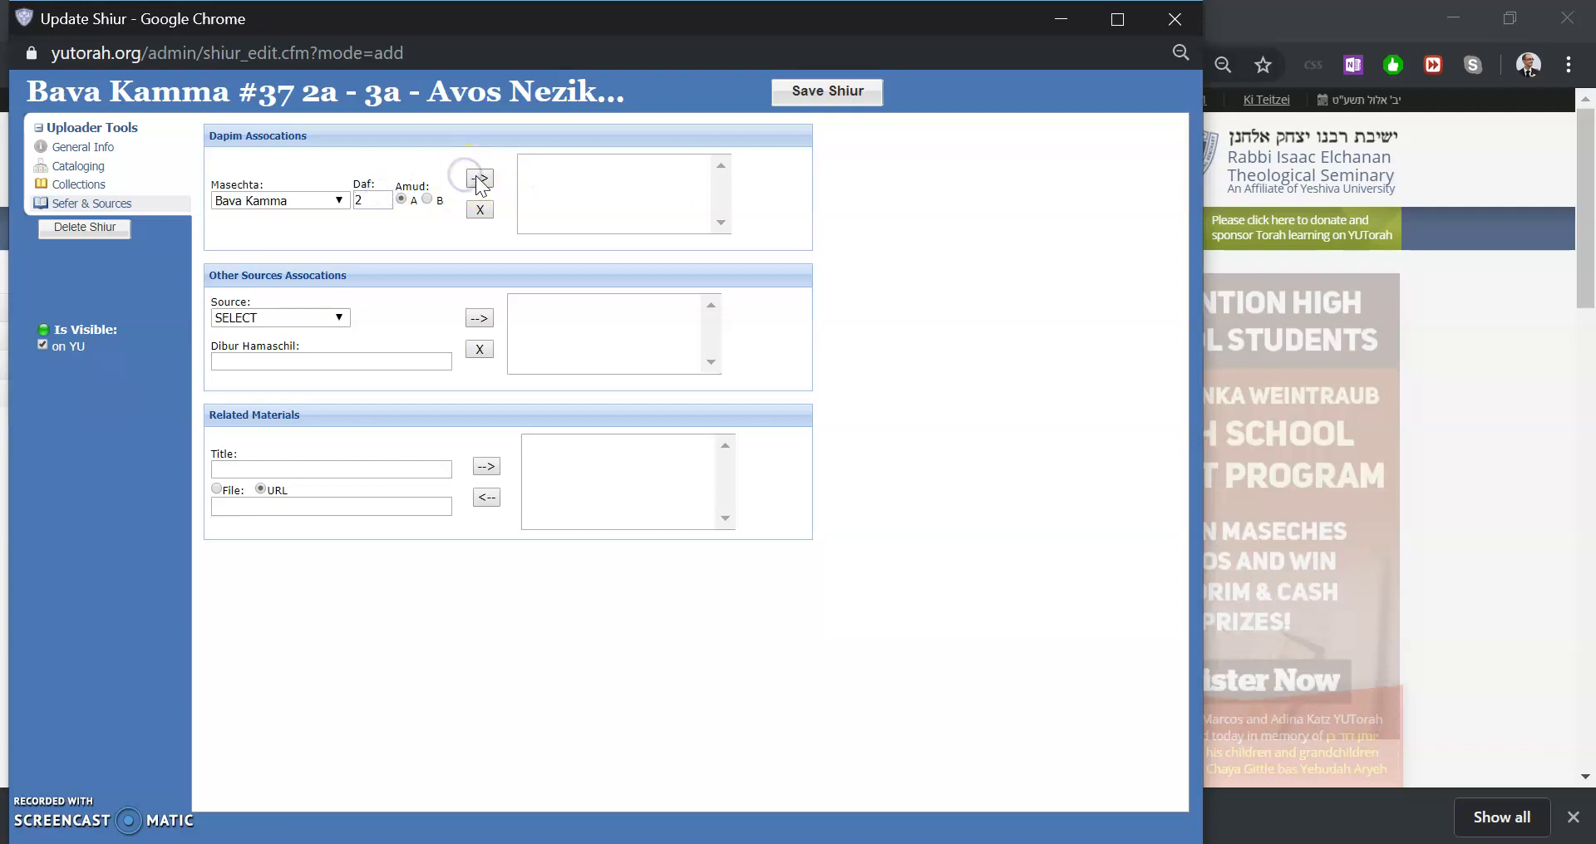
Add further Bava Kamma daf associations for 2b and 3a
{"action": "left_click", "coordinate": [426, 199]}
{"action": "left_click", "coordinate": [490, 187]}
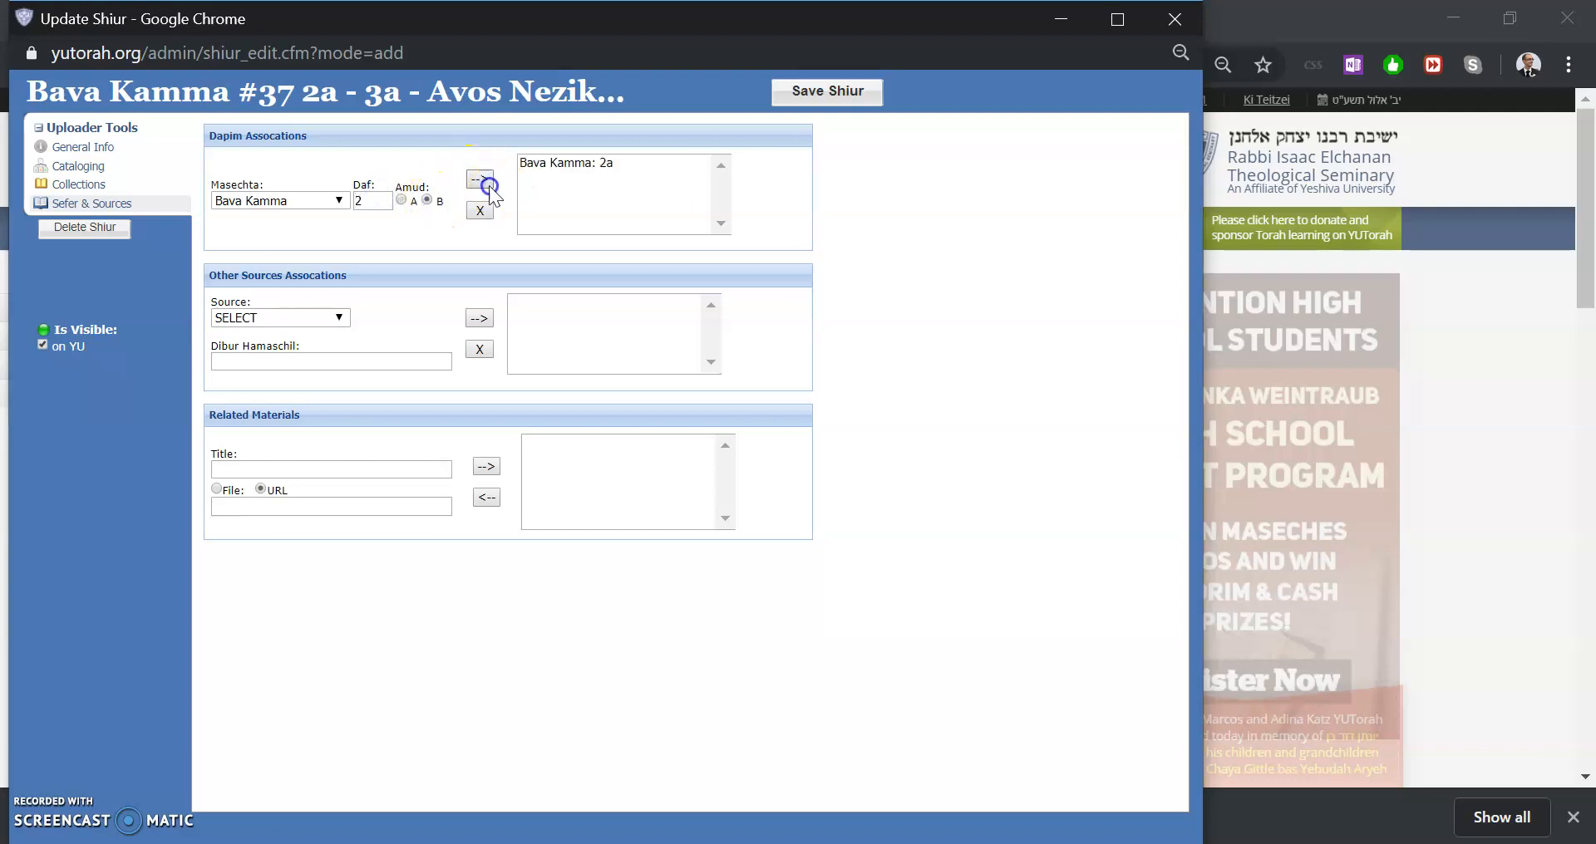
{"action": "left_click", "coordinate": [402, 200]}
{"action": "left_click", "coordinate": [386, 201]}
{"action": "key", "text": "BackSpace"}
{"action": "type", "text": "3"}
{"action": "left_click", "coordinate": [471, 180]}
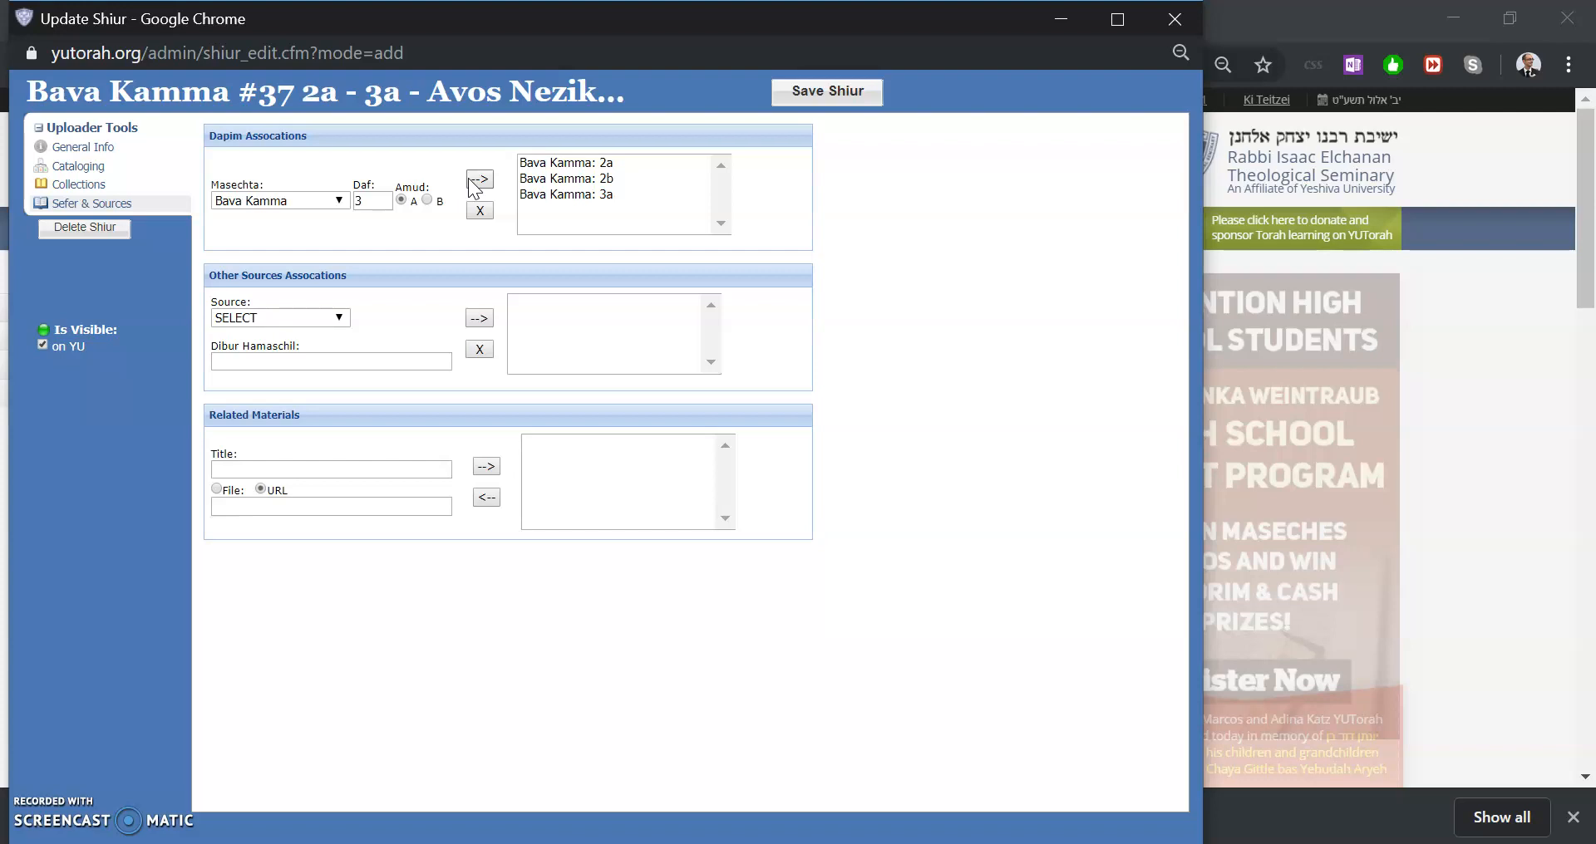
Add a related material titled Source Sheet and switch its type to file
{"action": "left_click", "coordinate": [274, 317]}
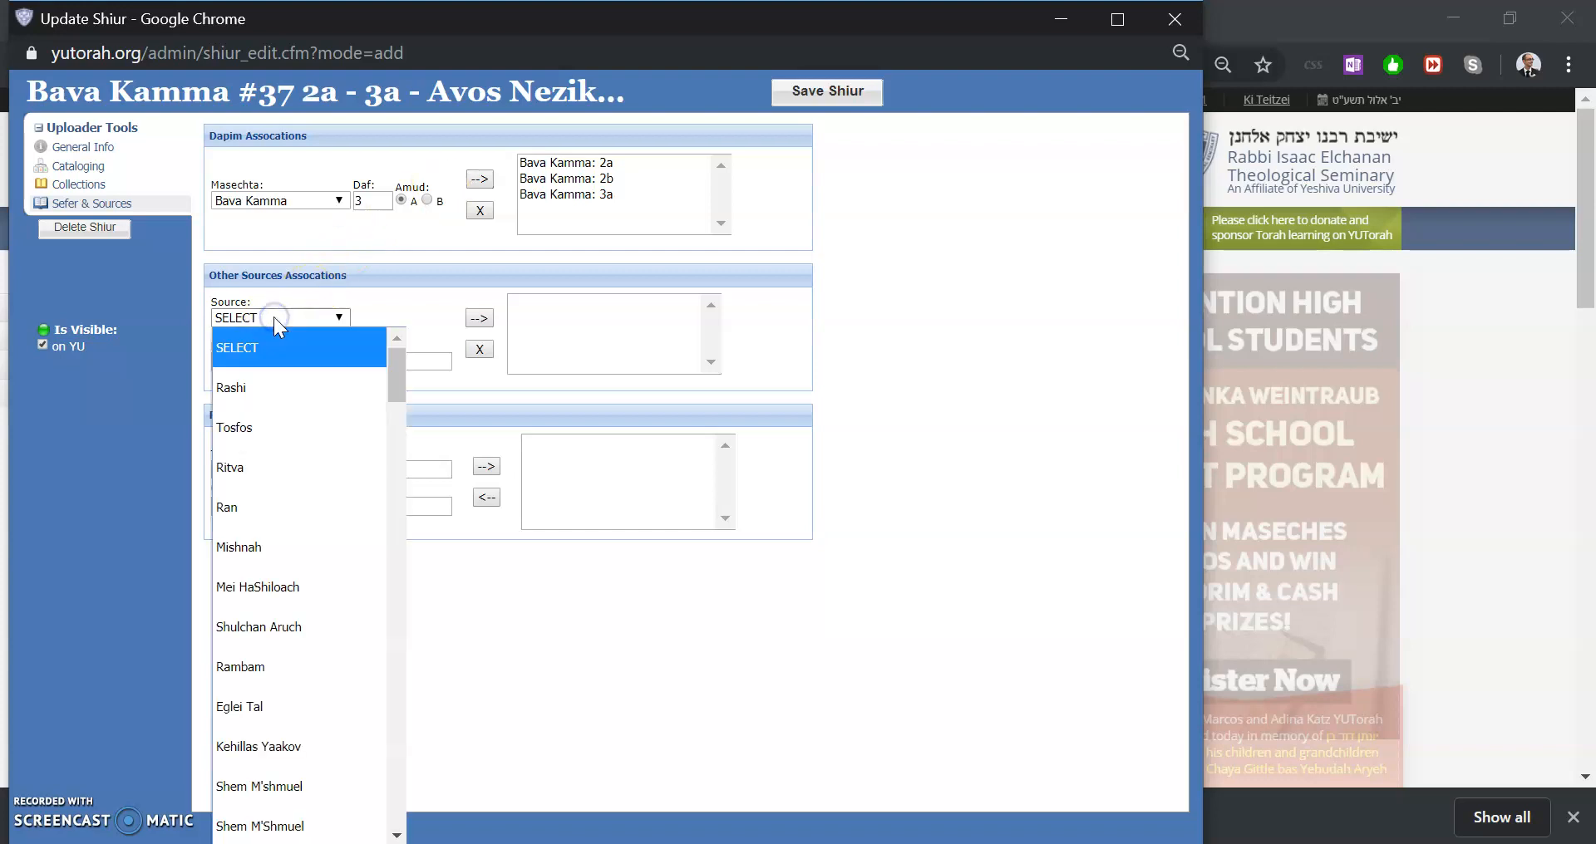
{"action": "left_click", "coordinate": [362, 319]}
{"action": "left_click", "coordinate": [292, 465]}
{"action": "type", "text": "Sources"}
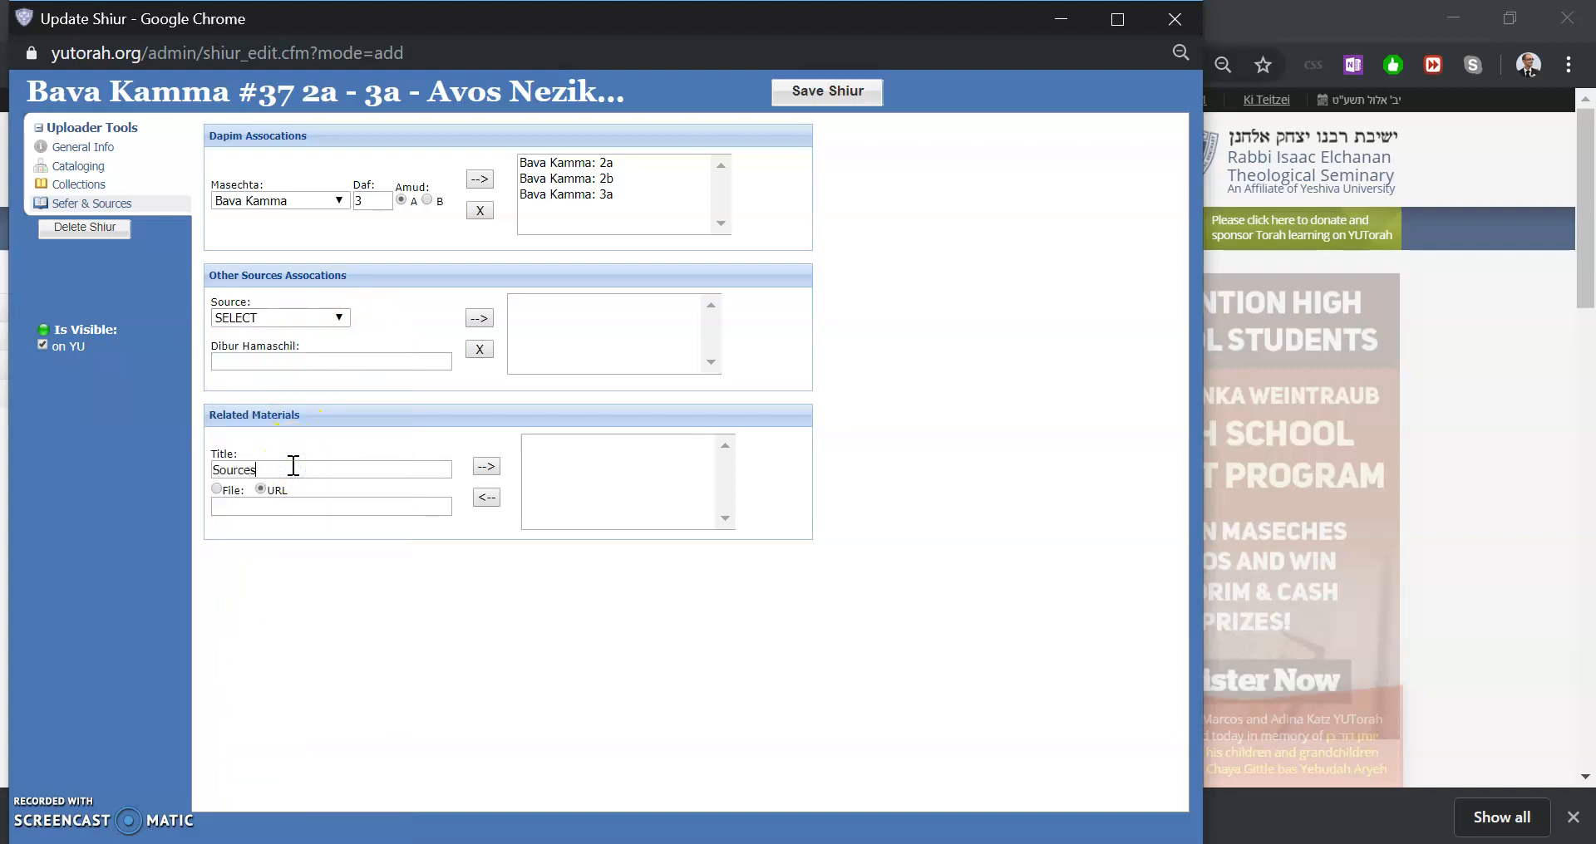
{"action": "left_click", "coordinate": [215, 490]}
{"action": "left_click", "coordinate": [236, 499]}
{"action": "key", "text": "Escape"}
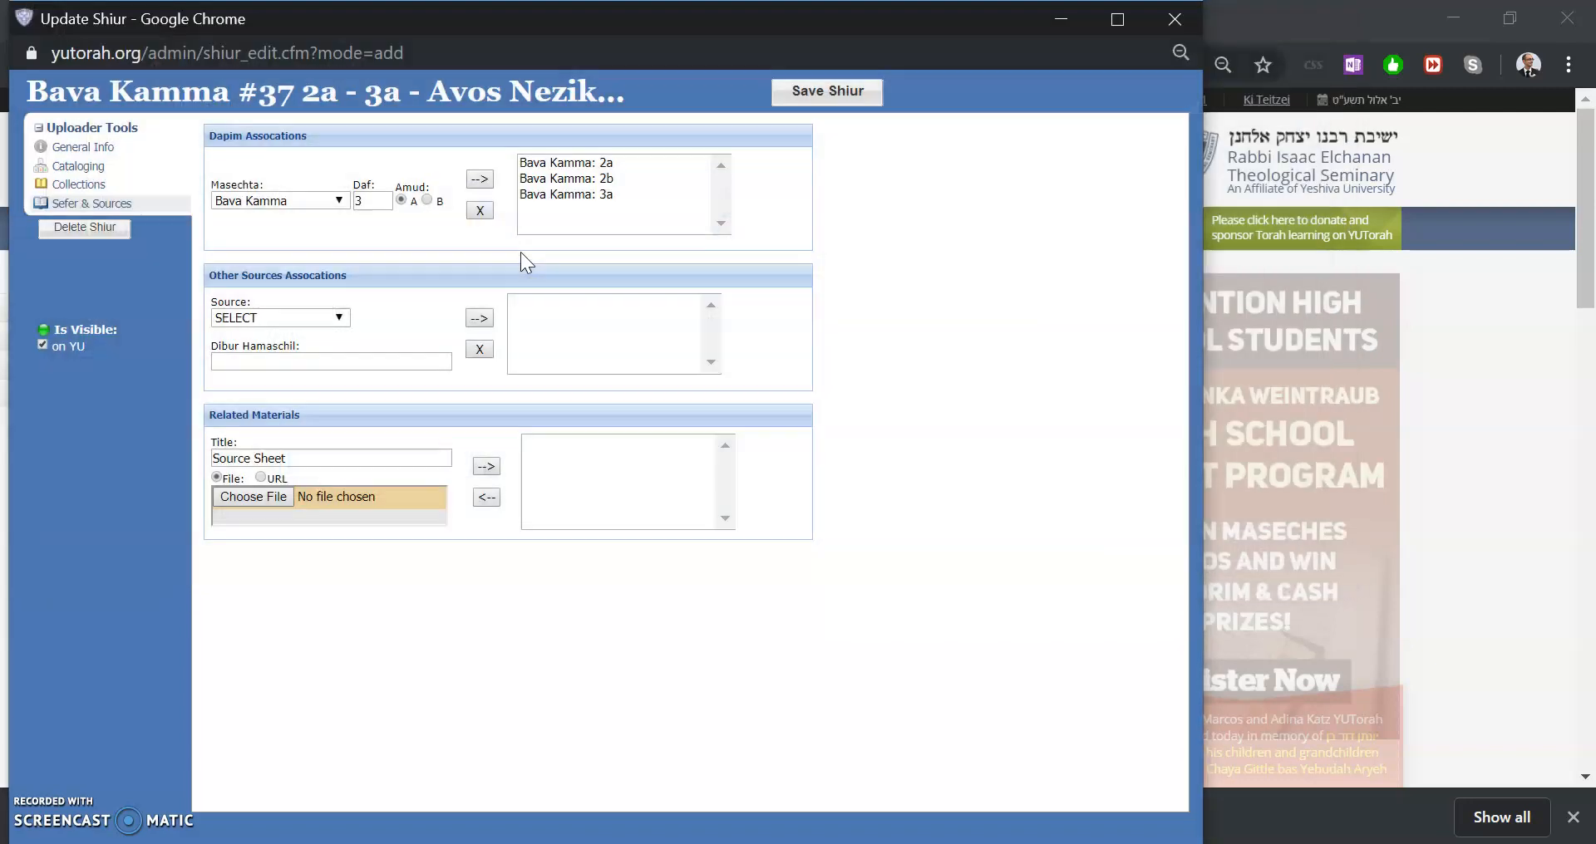
Return to general info, then start a new Upload a Shiur form from the main page
{"action": "left_click", "coordinate": [117, 155]}
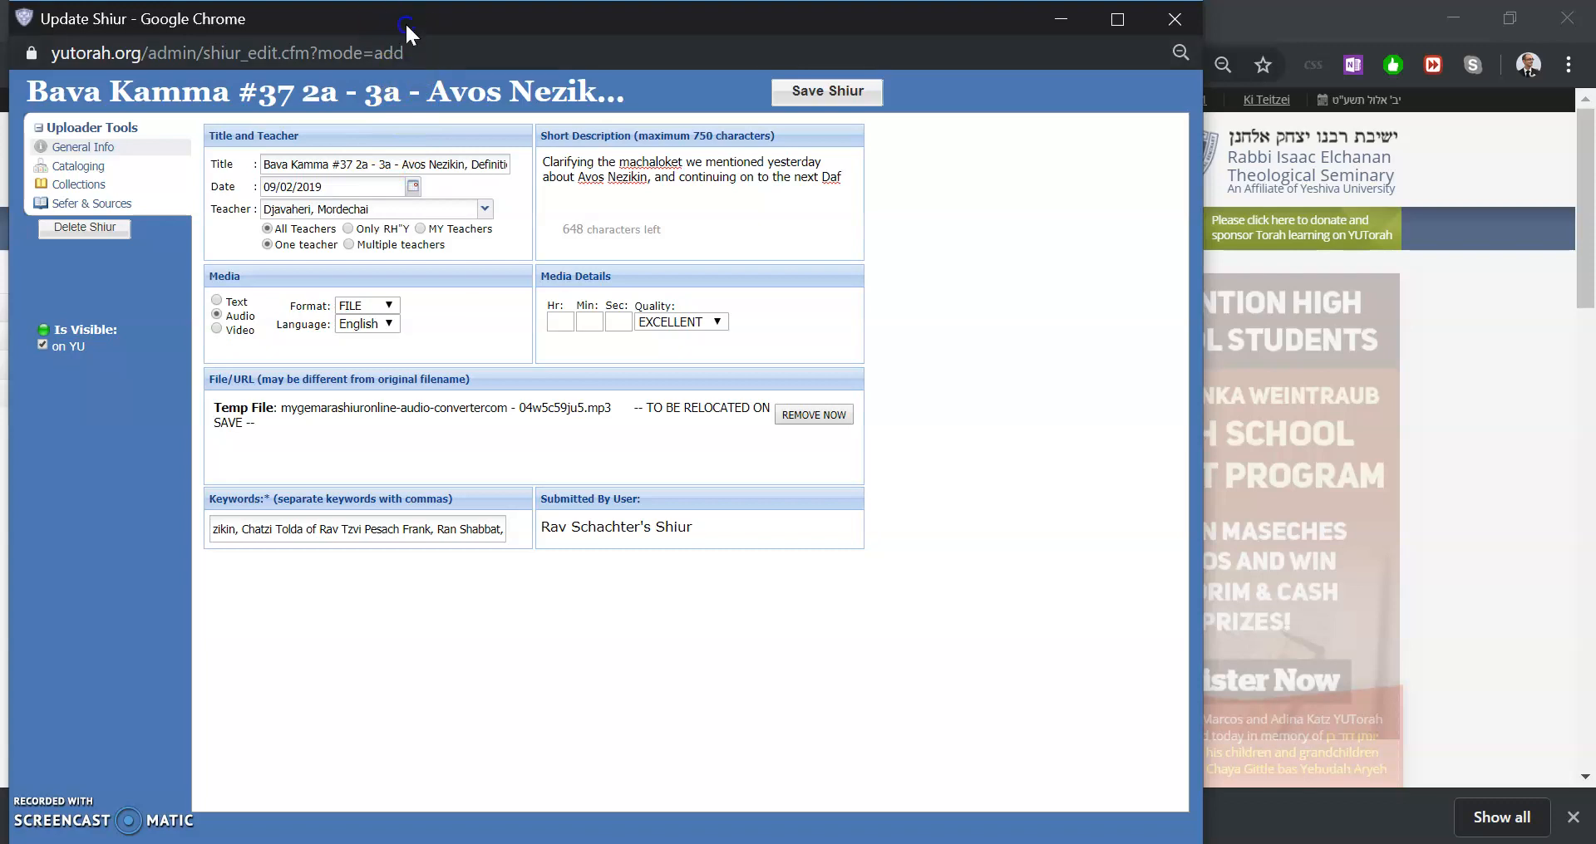
{"action": "left_click_drag", "start_coordinate": [407, 28], "coordinate": [655, 37]}
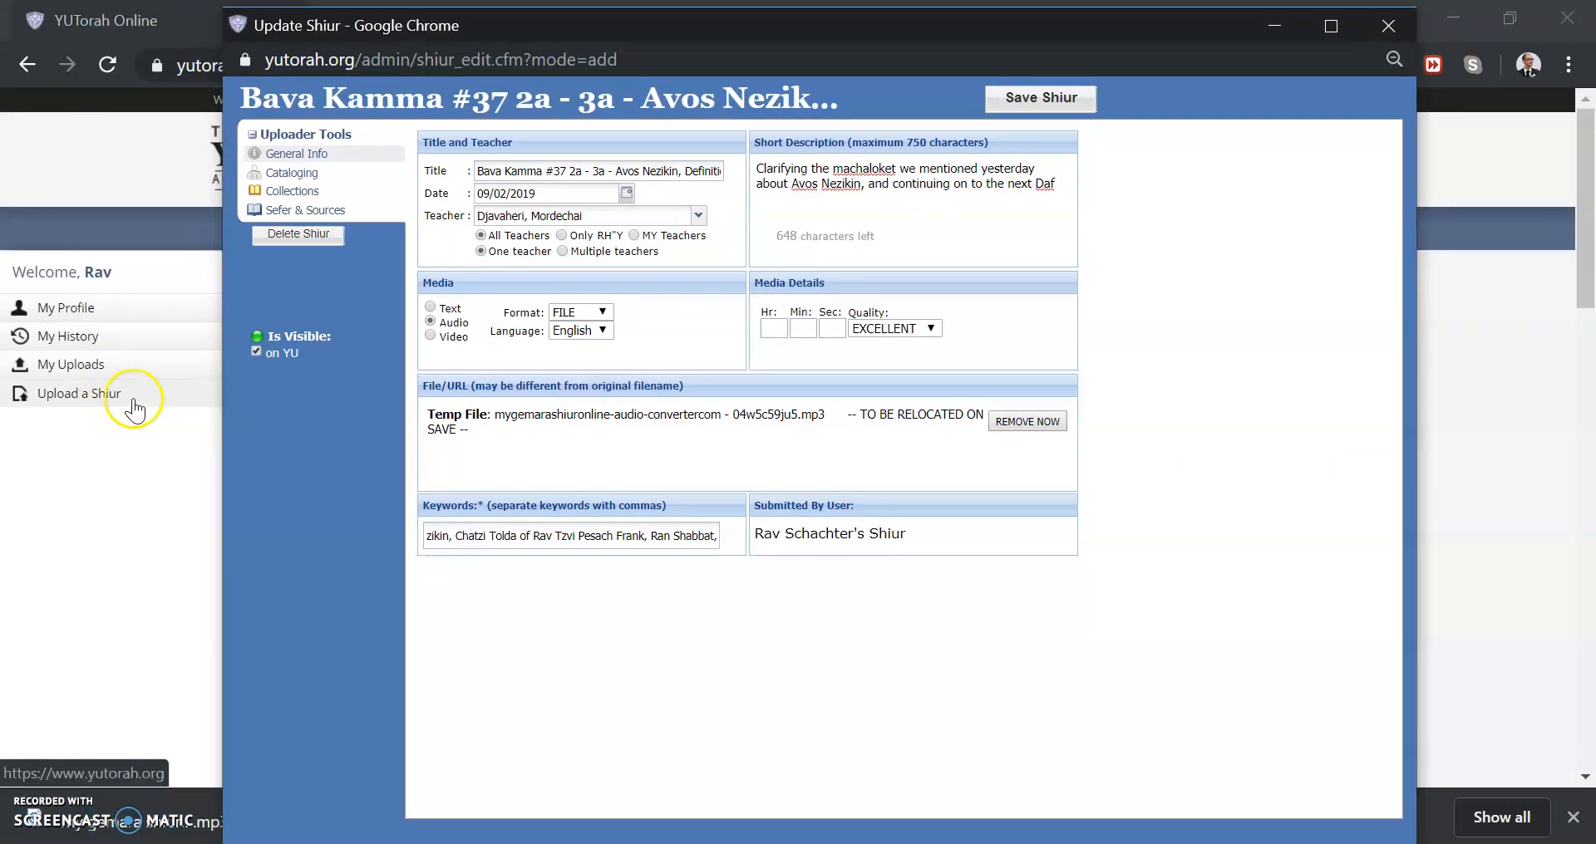
{"action": "left_click", "coordinate": [162, 405]}
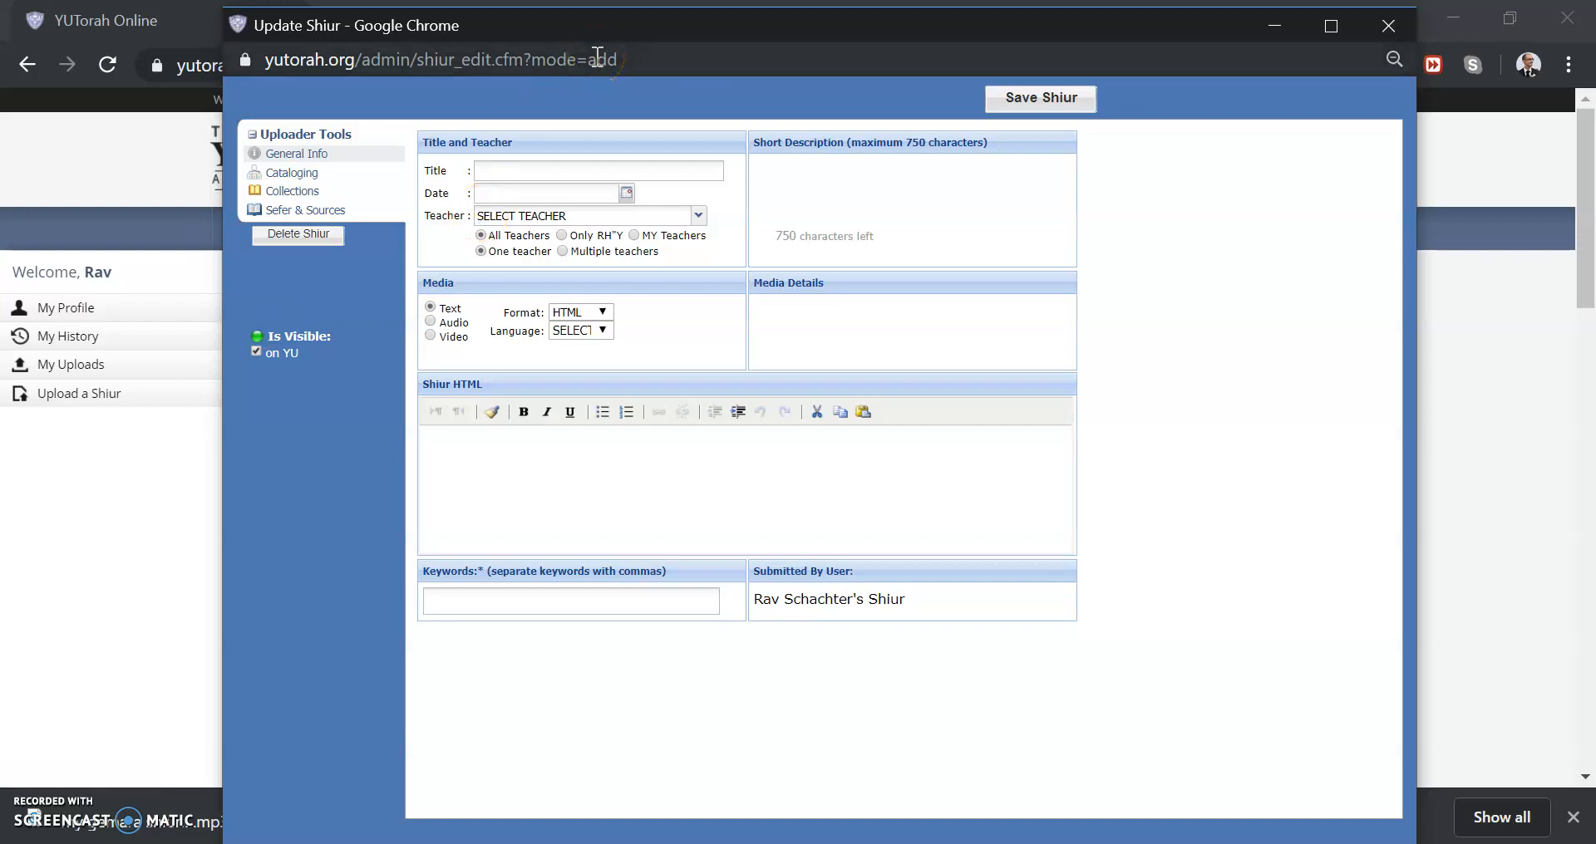
Copy the upload form's page address
{"action": "left_click", "coordinate": [597, 59]}
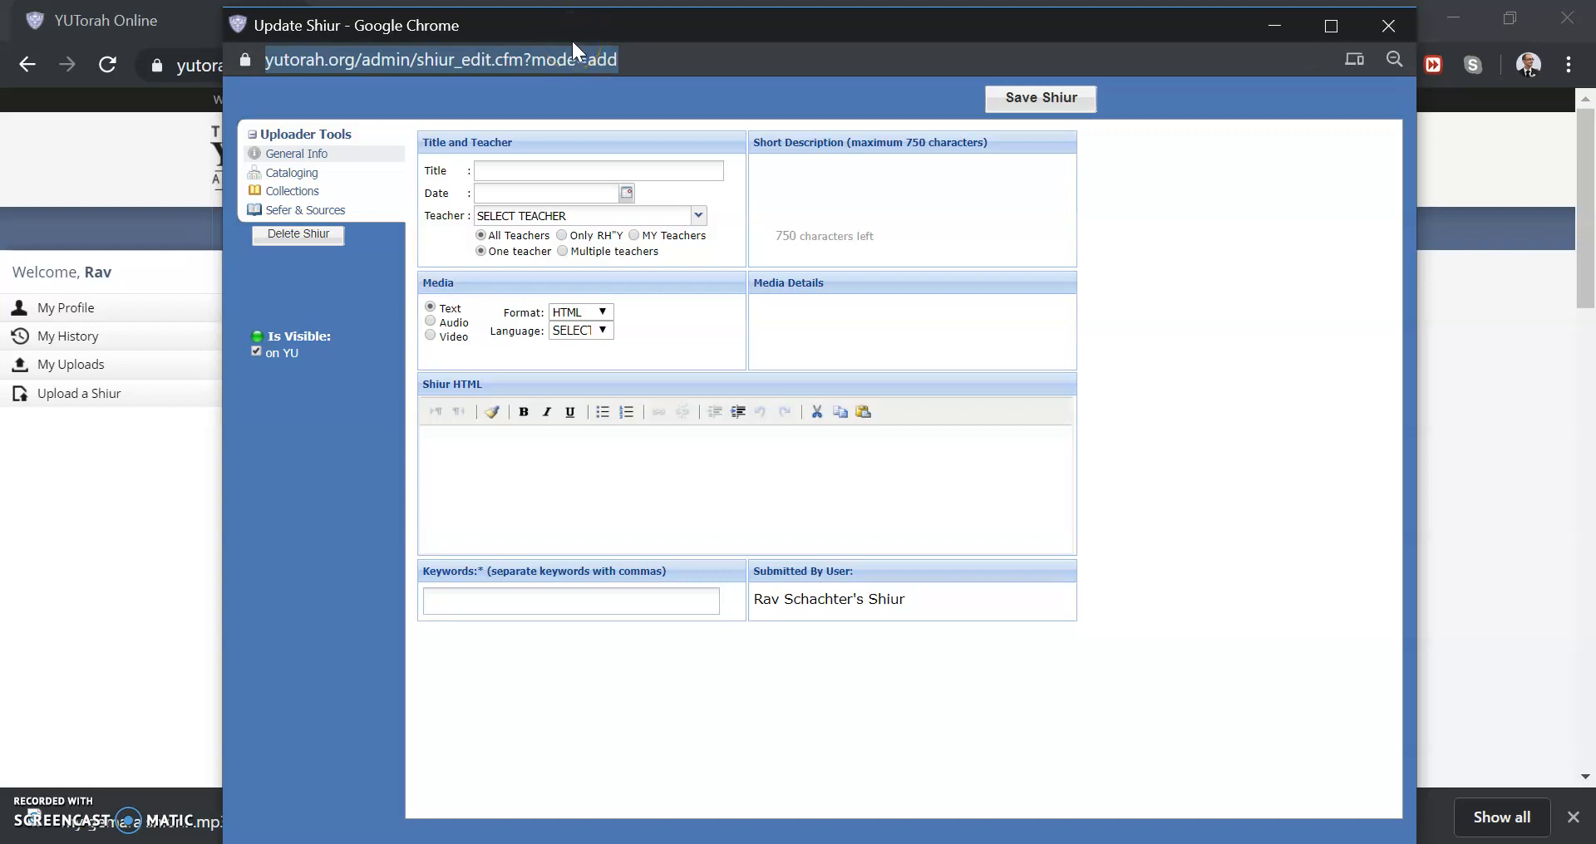
{"action": "right_click", "coordinate": [585, 57]}
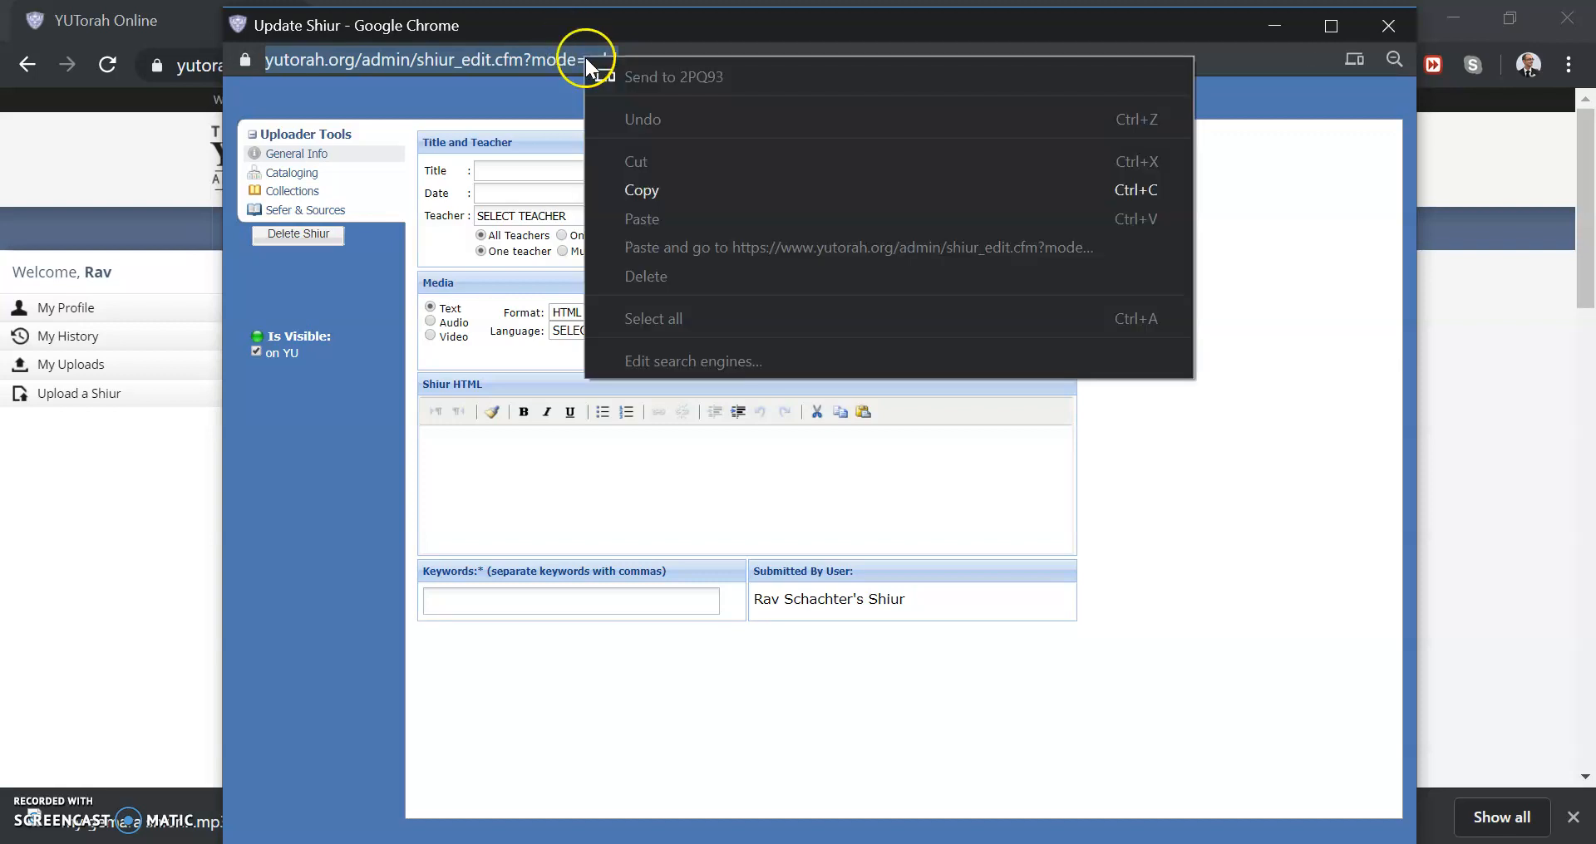
{"action": "left_click", "coordinate": [641, 190]}
Close the edit popup, open the copied upload-form address in a new tab, and bookmark that page
{"action": "left_click", "coordinate": [1384, 26]}
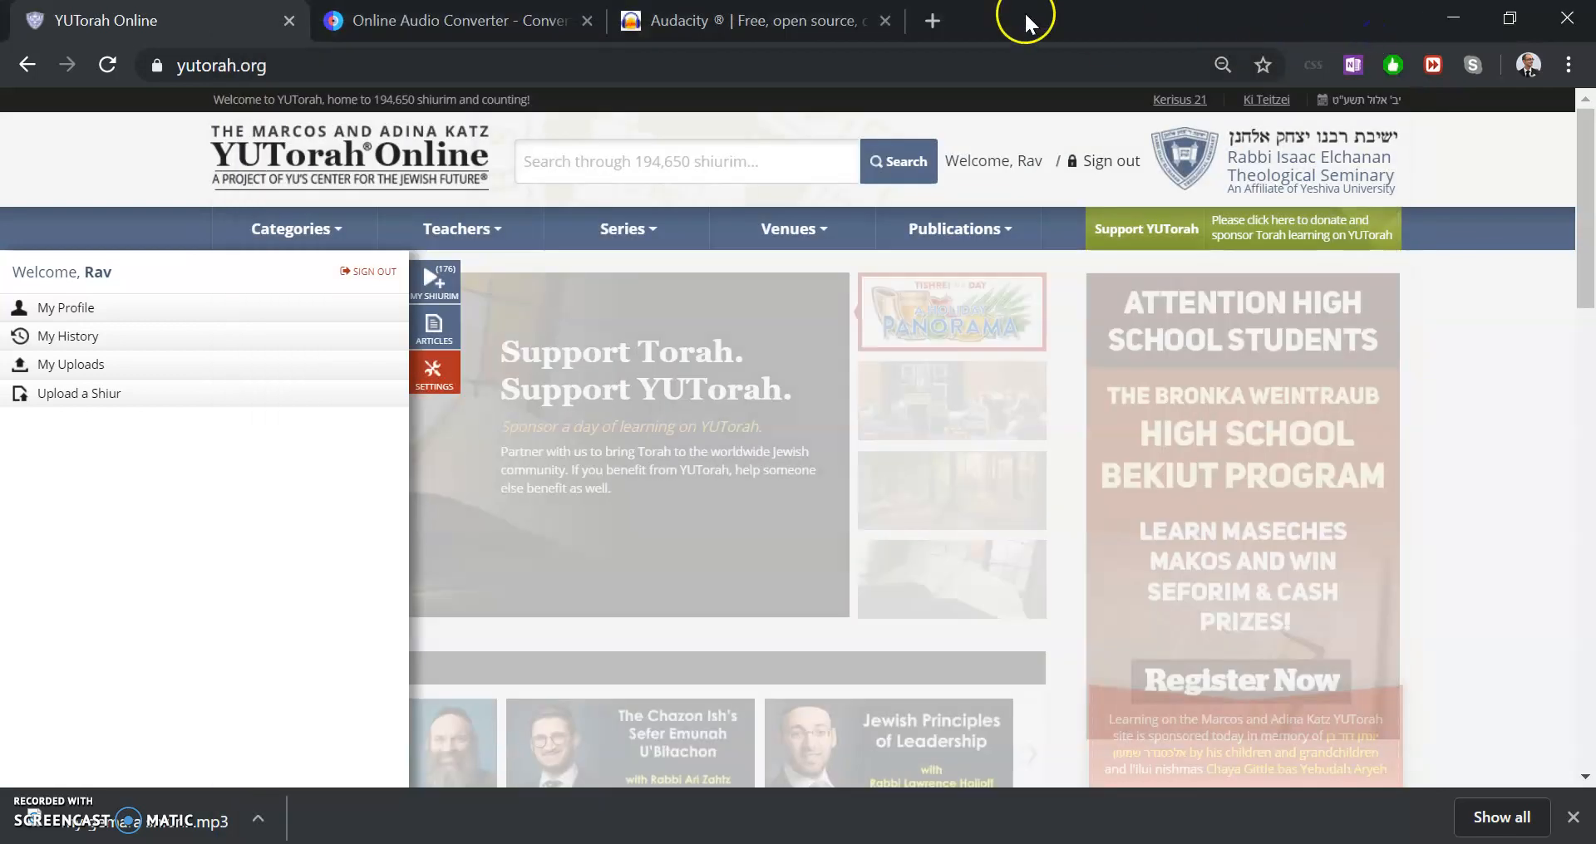
{"action": "left_click", "coordinate": [932, 20]}
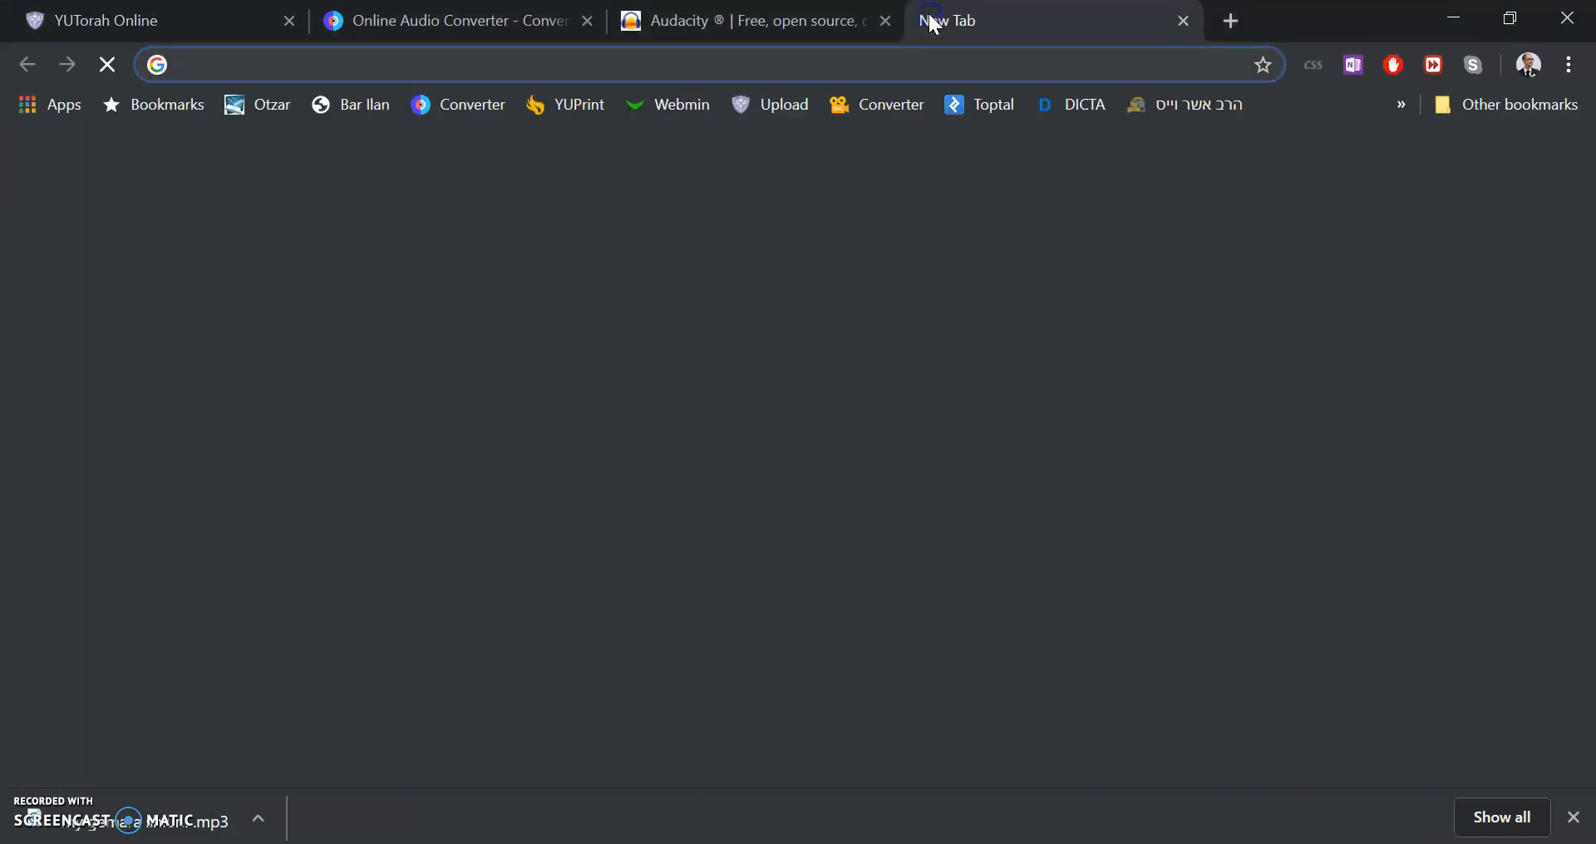
{"action": "key", "text": "ctrl+v"}
{"action": "key", "text": "Return"}
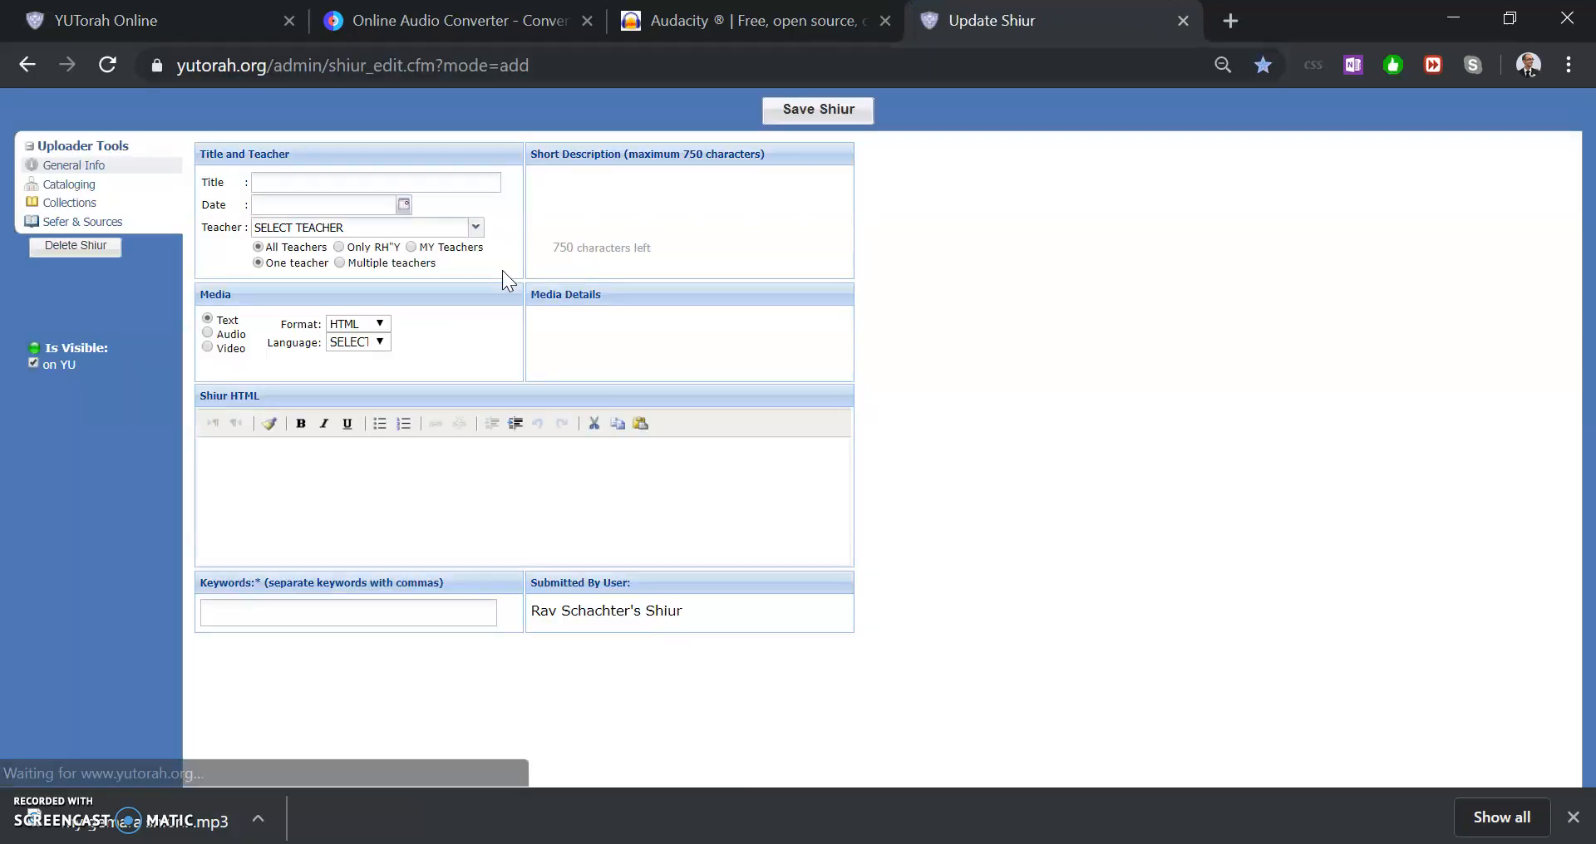
{"action": "left_click", "coordinate": [1261, 64]}
{"action": "left_click", "coordinate": [1128, 293]}
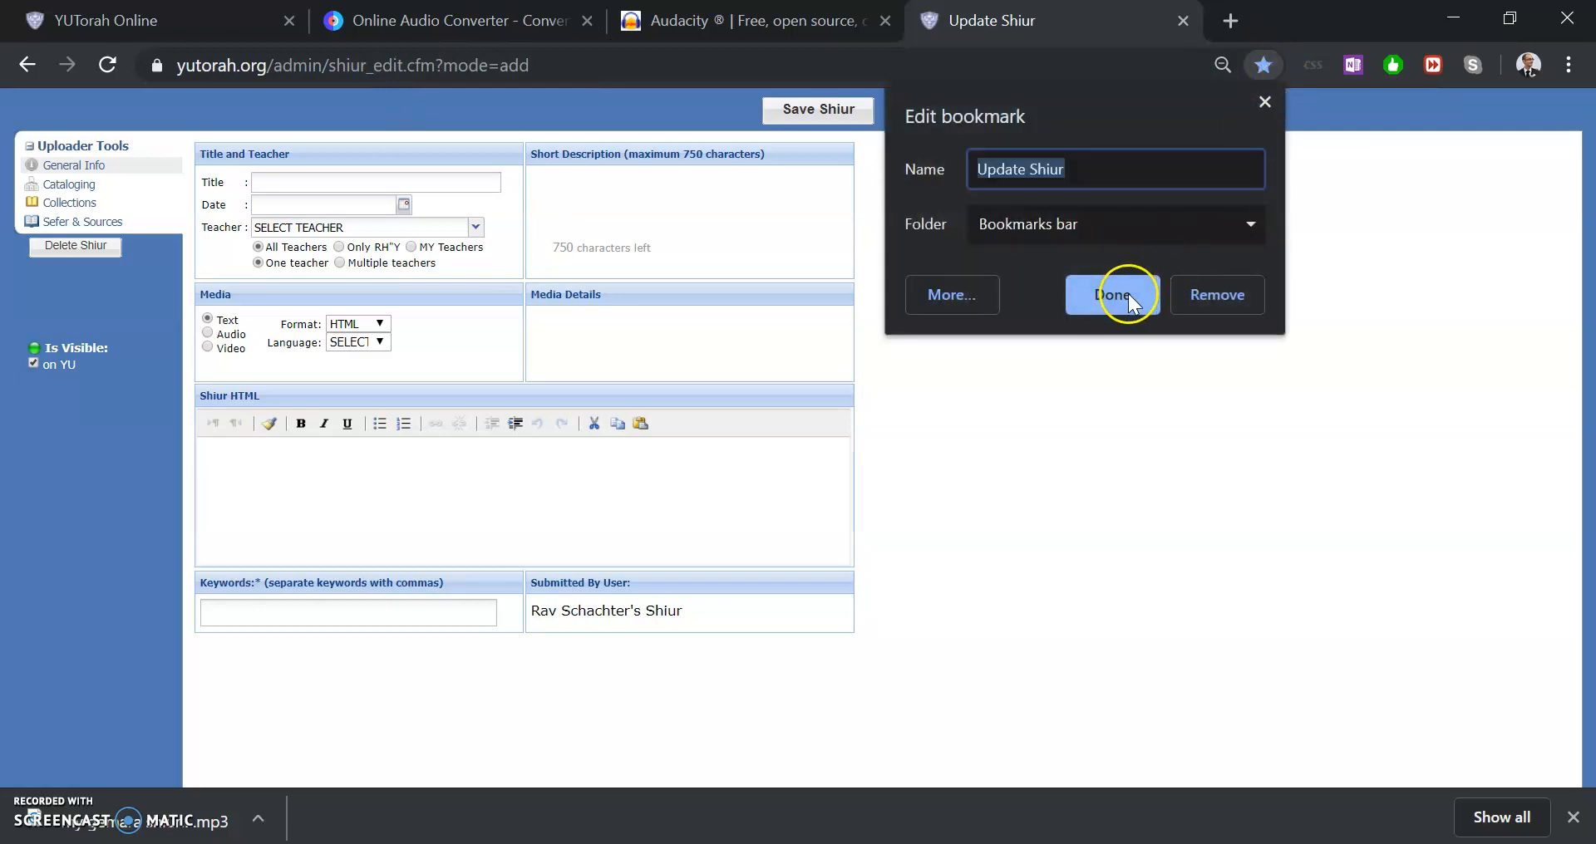
Open two more blank upload forms in new tabs from the Upload bookmark
{"action": "key", "text": "ctrl+t"}
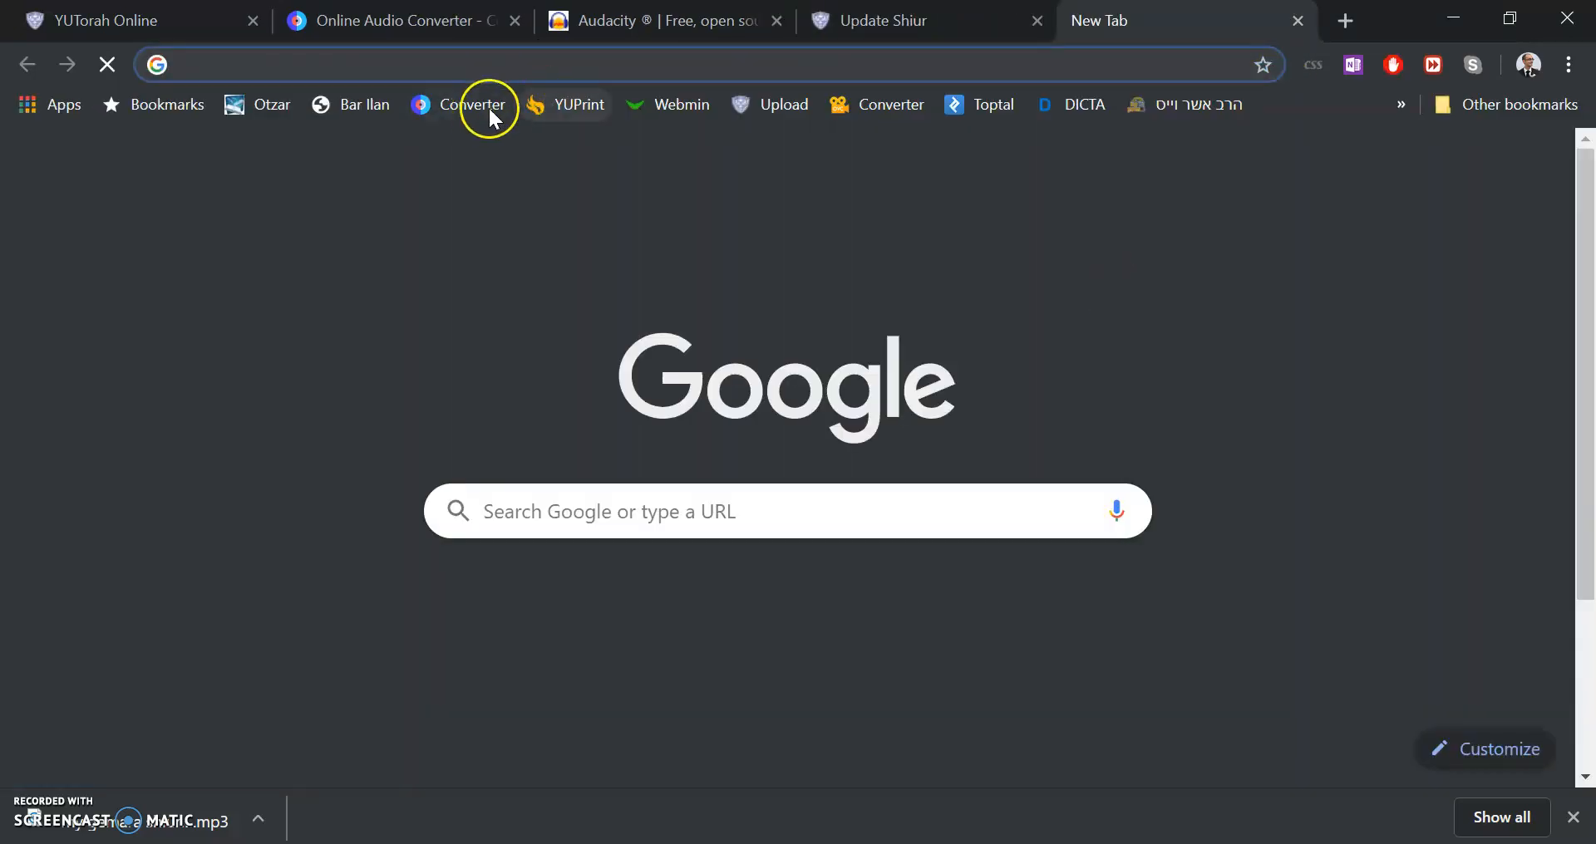
{"action": "left_click", "coordinate": [796, 105]}
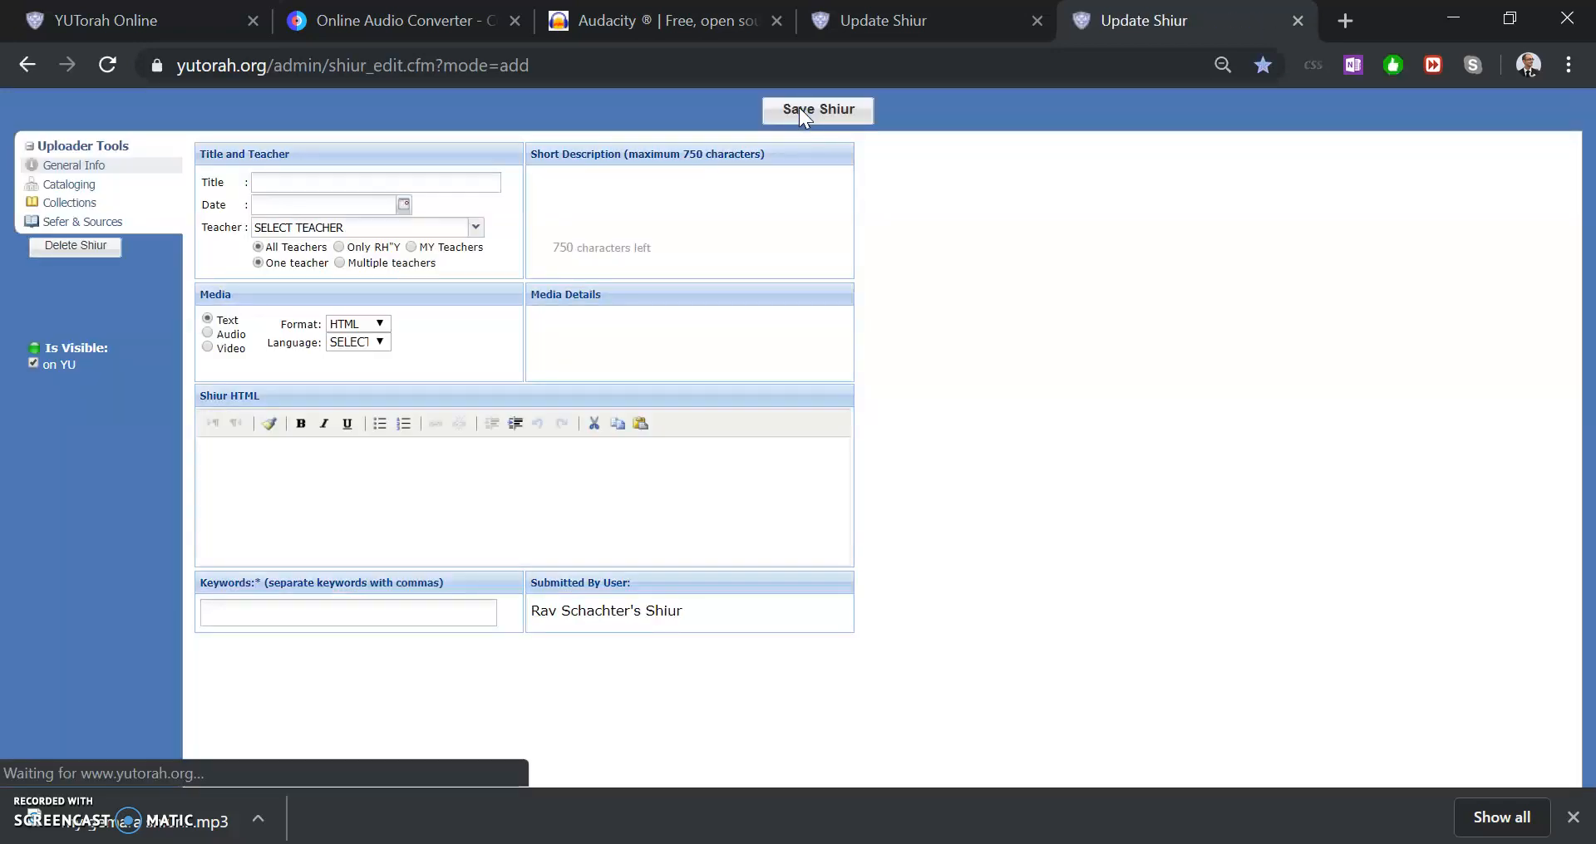
{"action": "left_click", "coordinate": [415, 188]}
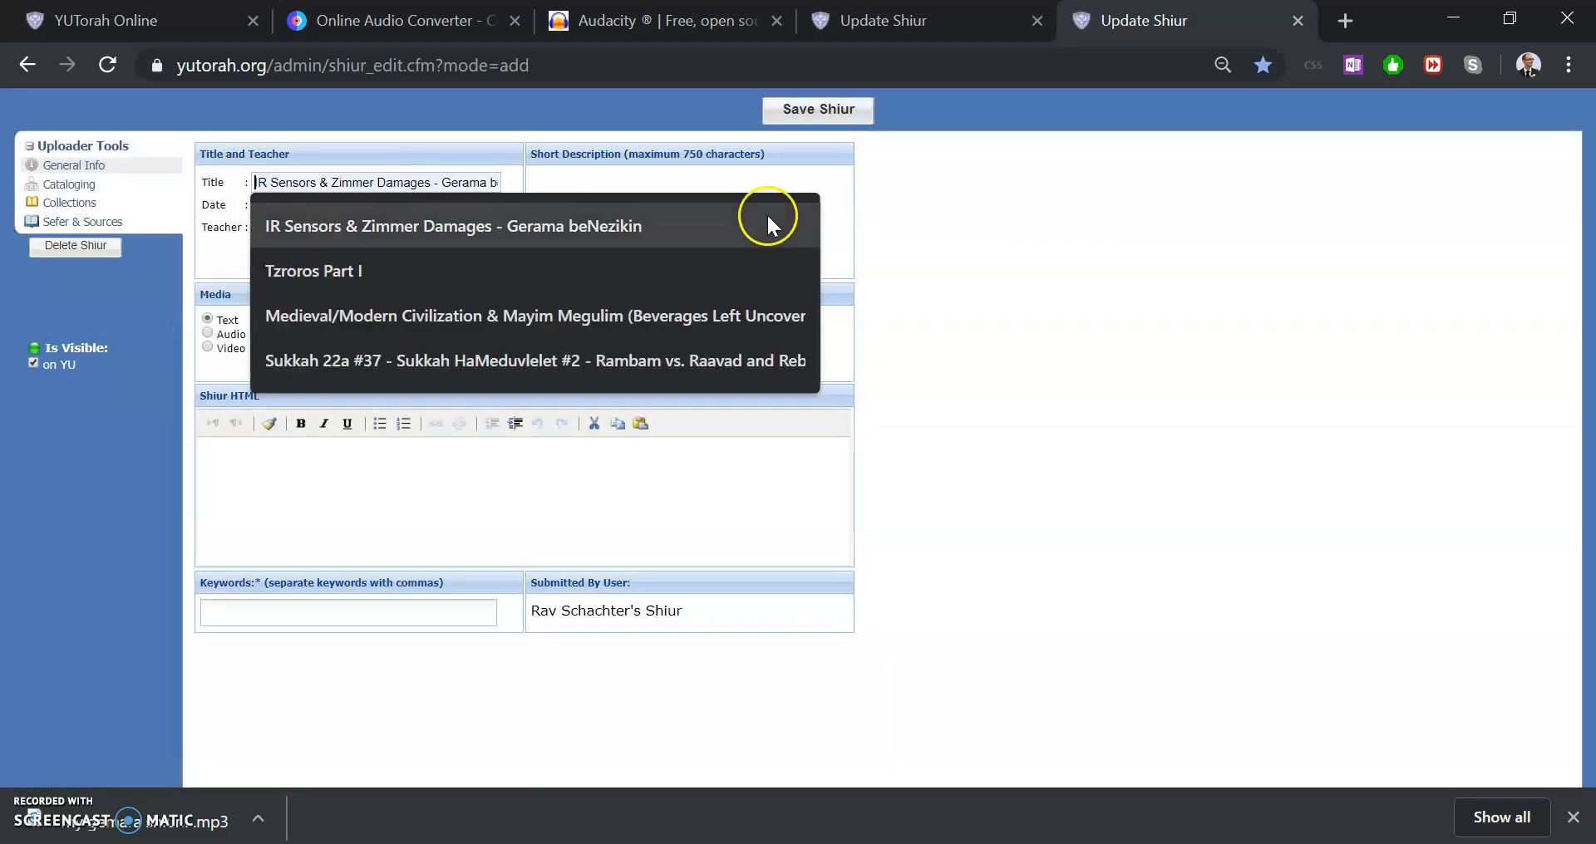
{"action": "left_click", "coordinate": [984, 264]}
{"action": "key", "text": "ctrl+t"}
{"action": "left_click", "coordinate": [786, 100]}
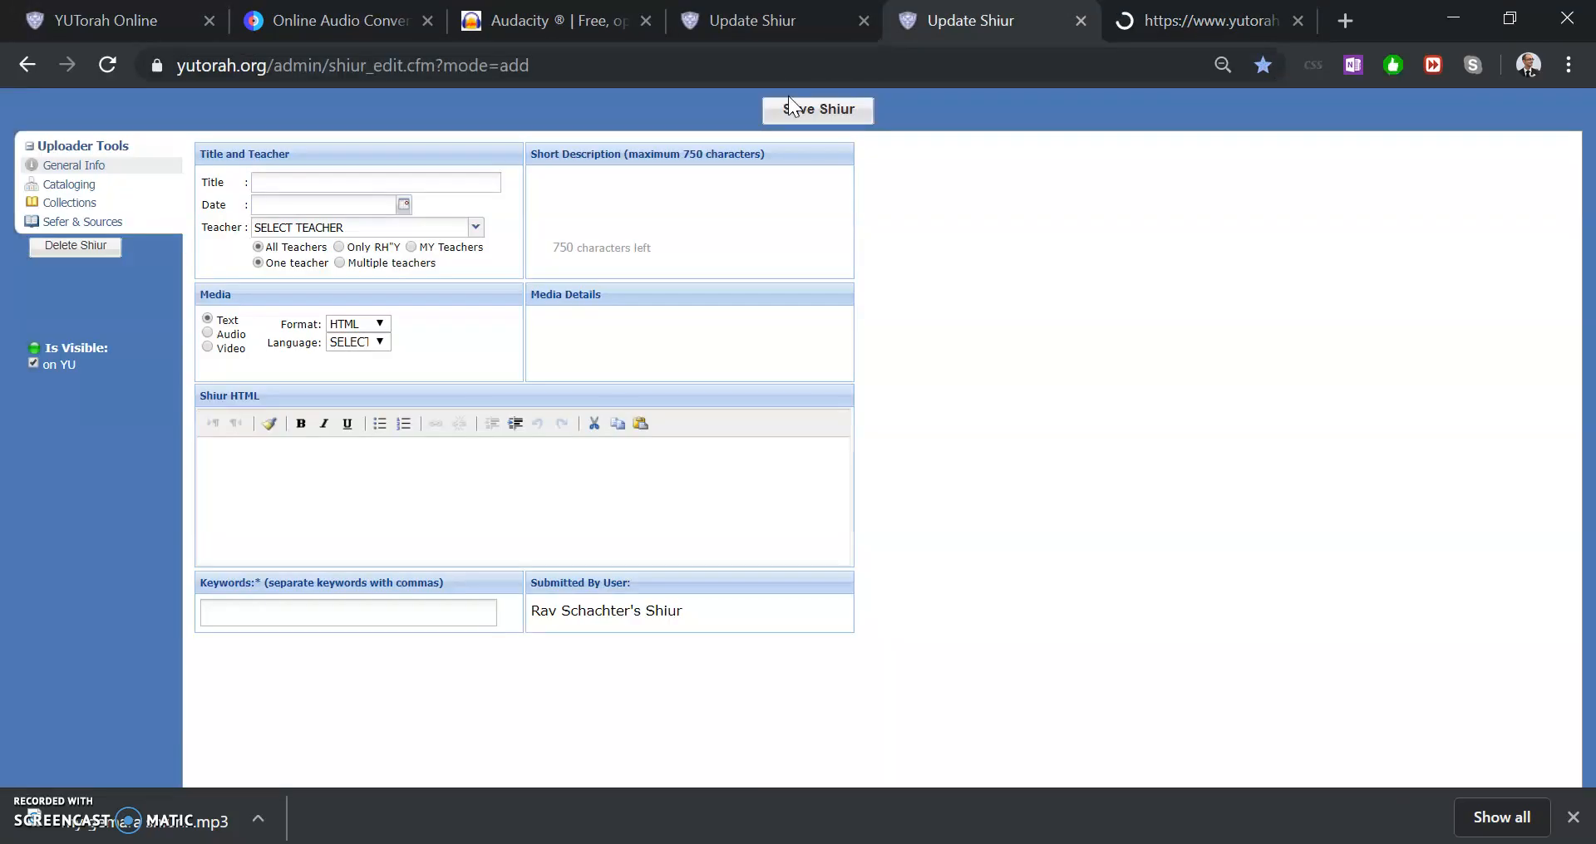
{"action": "key", "text": "ctrl+shift+Tab"}
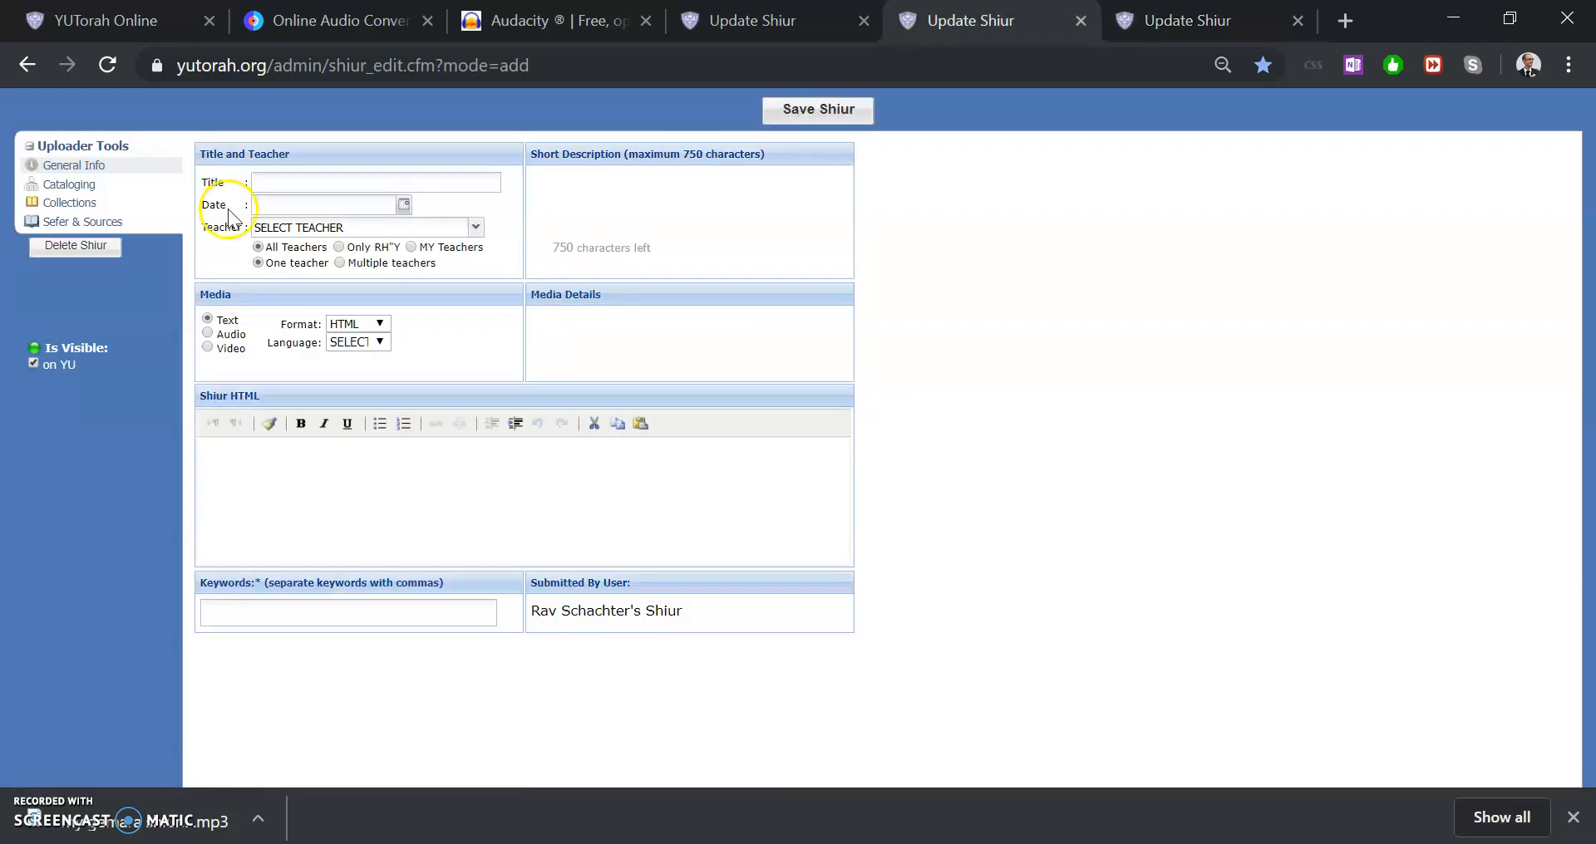
{"action": "left_click", "coordinate": [87, 185]}
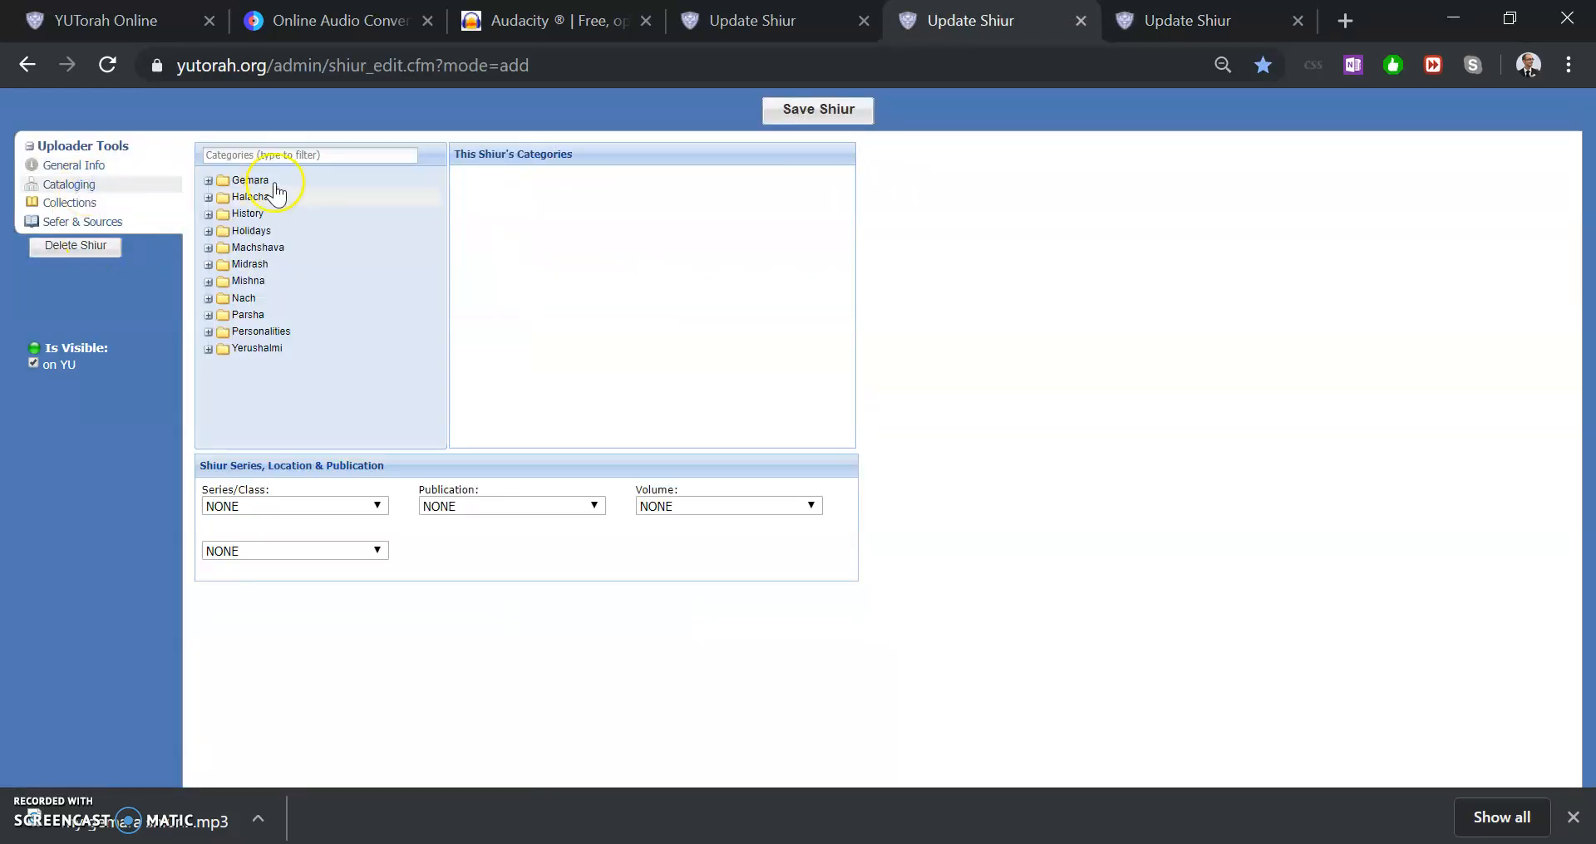
Go to My Uploads and open the latest uploaded shiur, Blowing Shofar During Selichot
{"action": "left_click", "coordinate": [146, 21]}
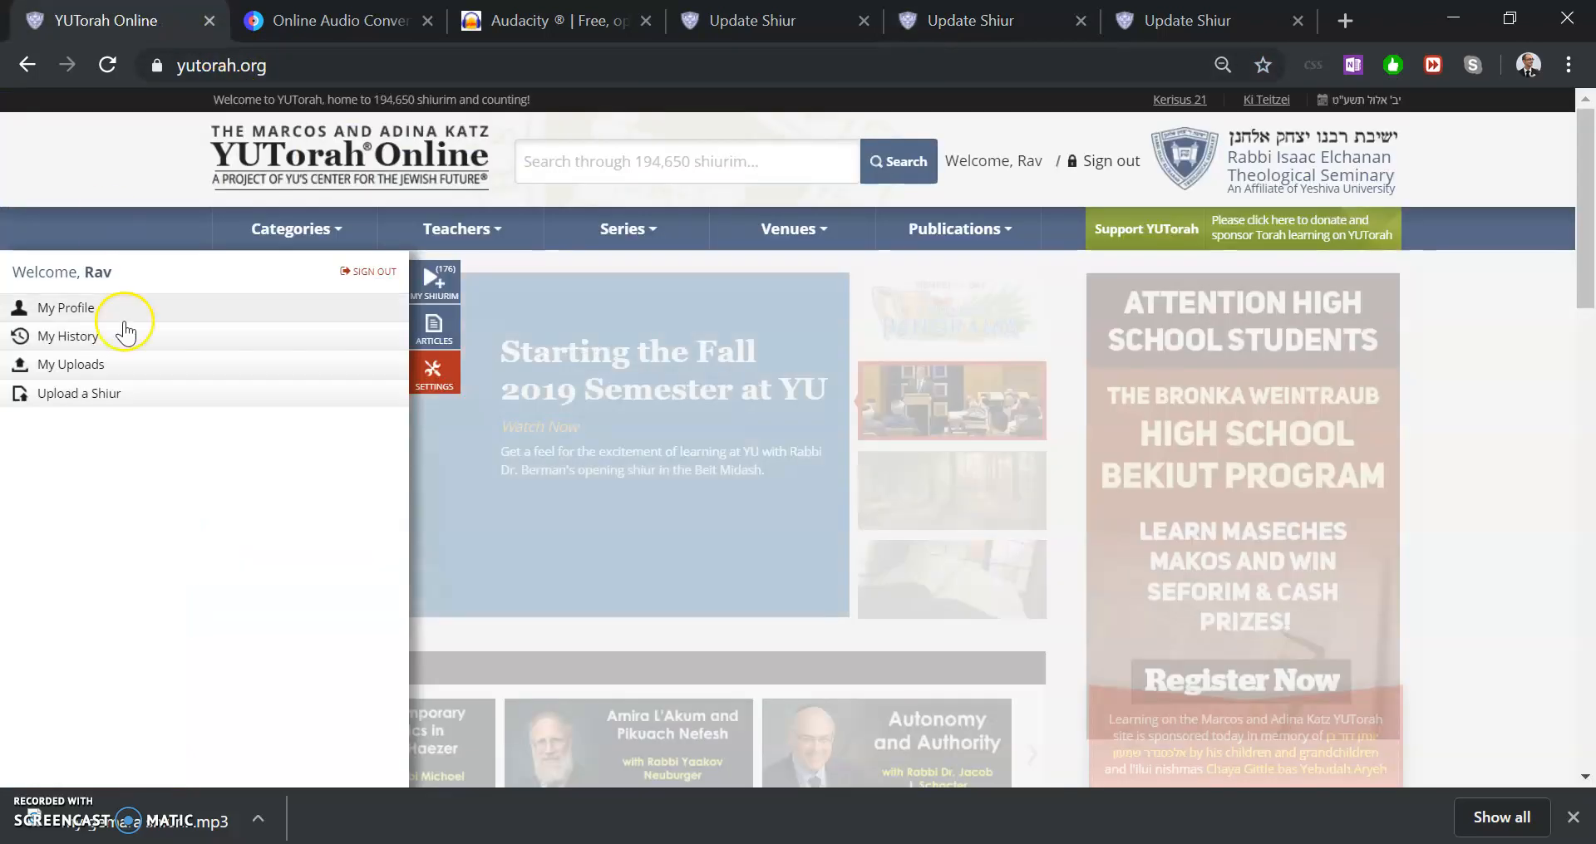
{"action": "left_click", "coordinate": [197, 369]}
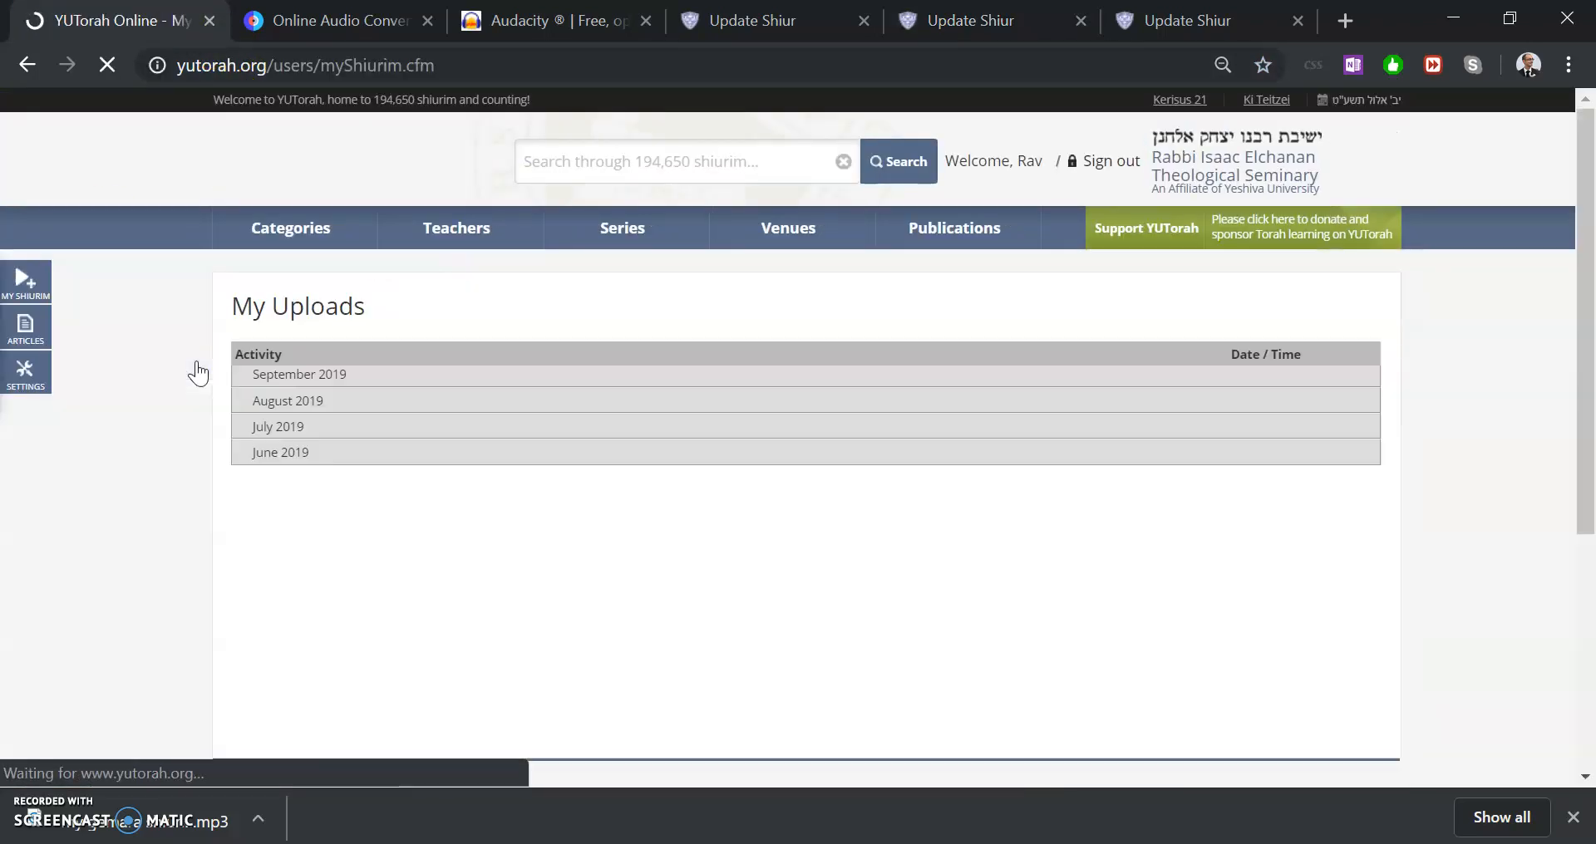
{"action": "left_click", "coordinate": [406, 375]}
{"action": "left_click", "coordinate": [736, 411]}
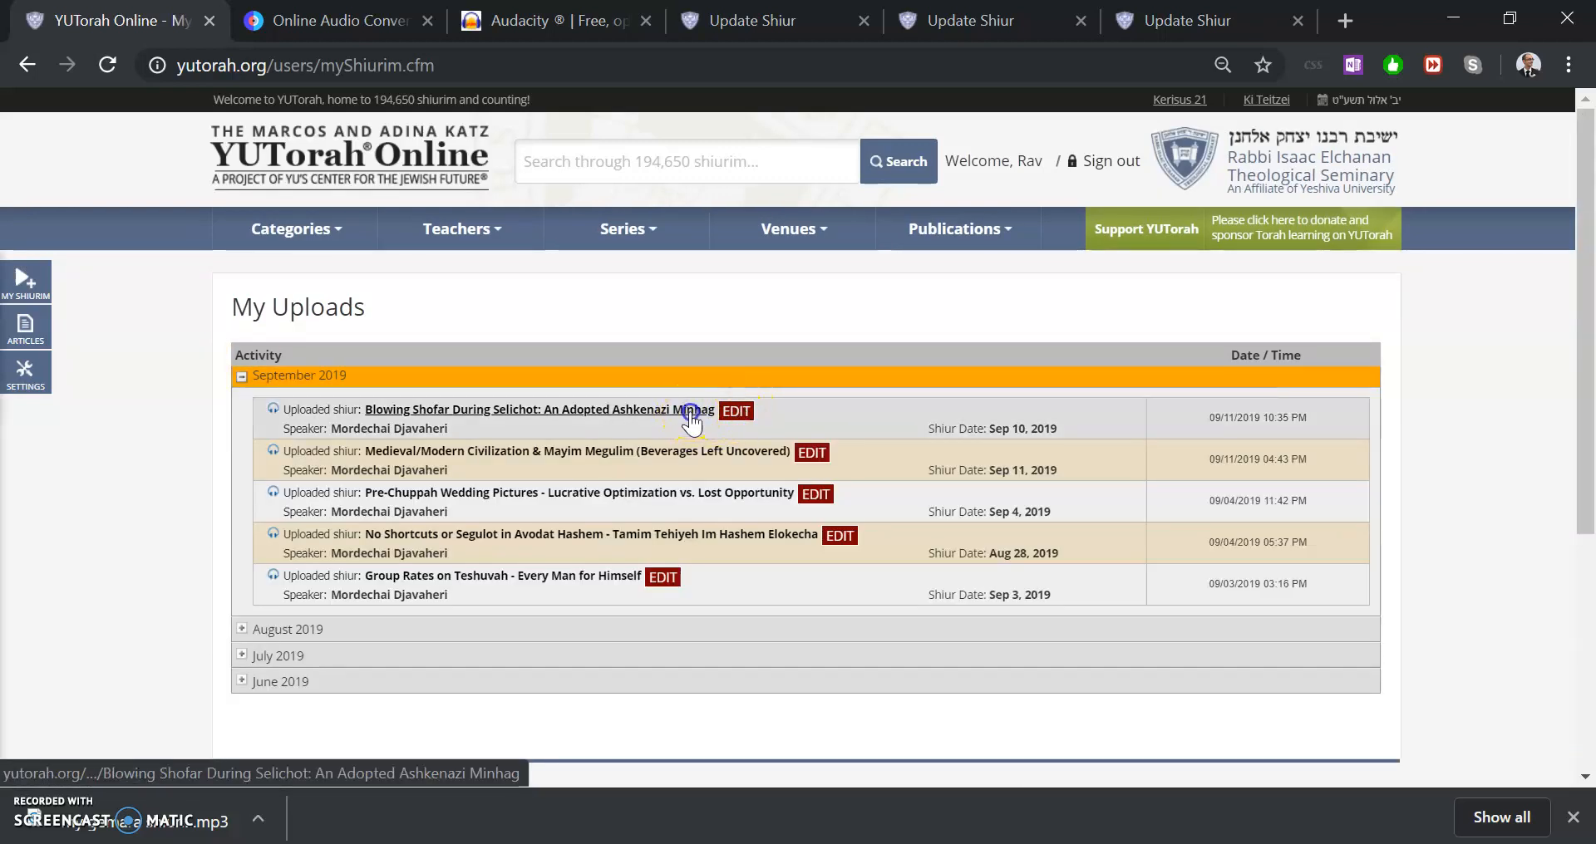
{"action": "left_click", "coordinate": [740, 416]}
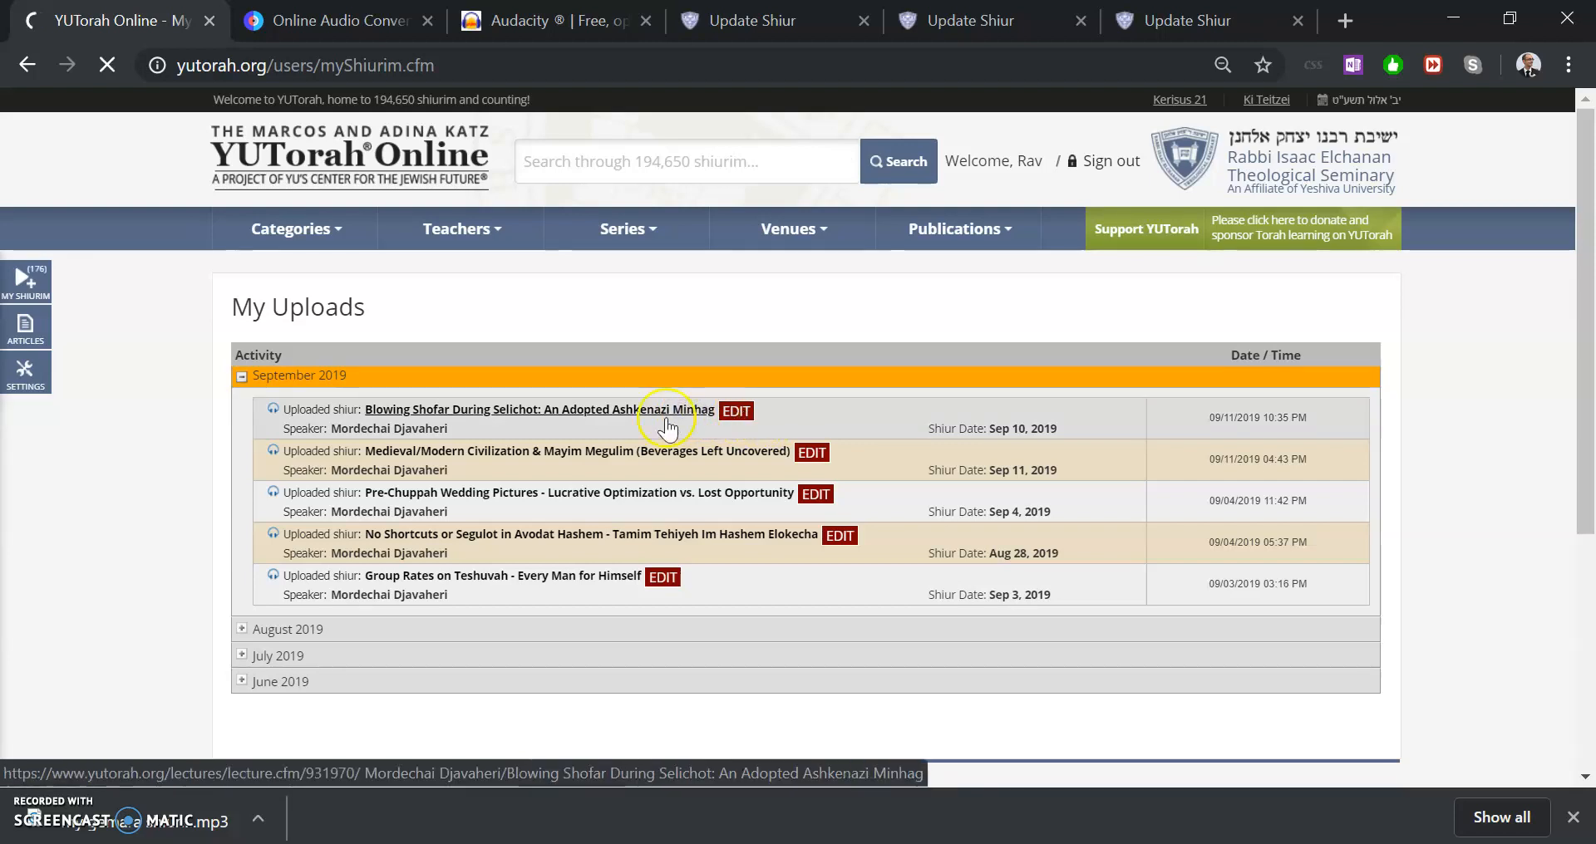
{"action": "left_click", "coordinate": [585, 409]}
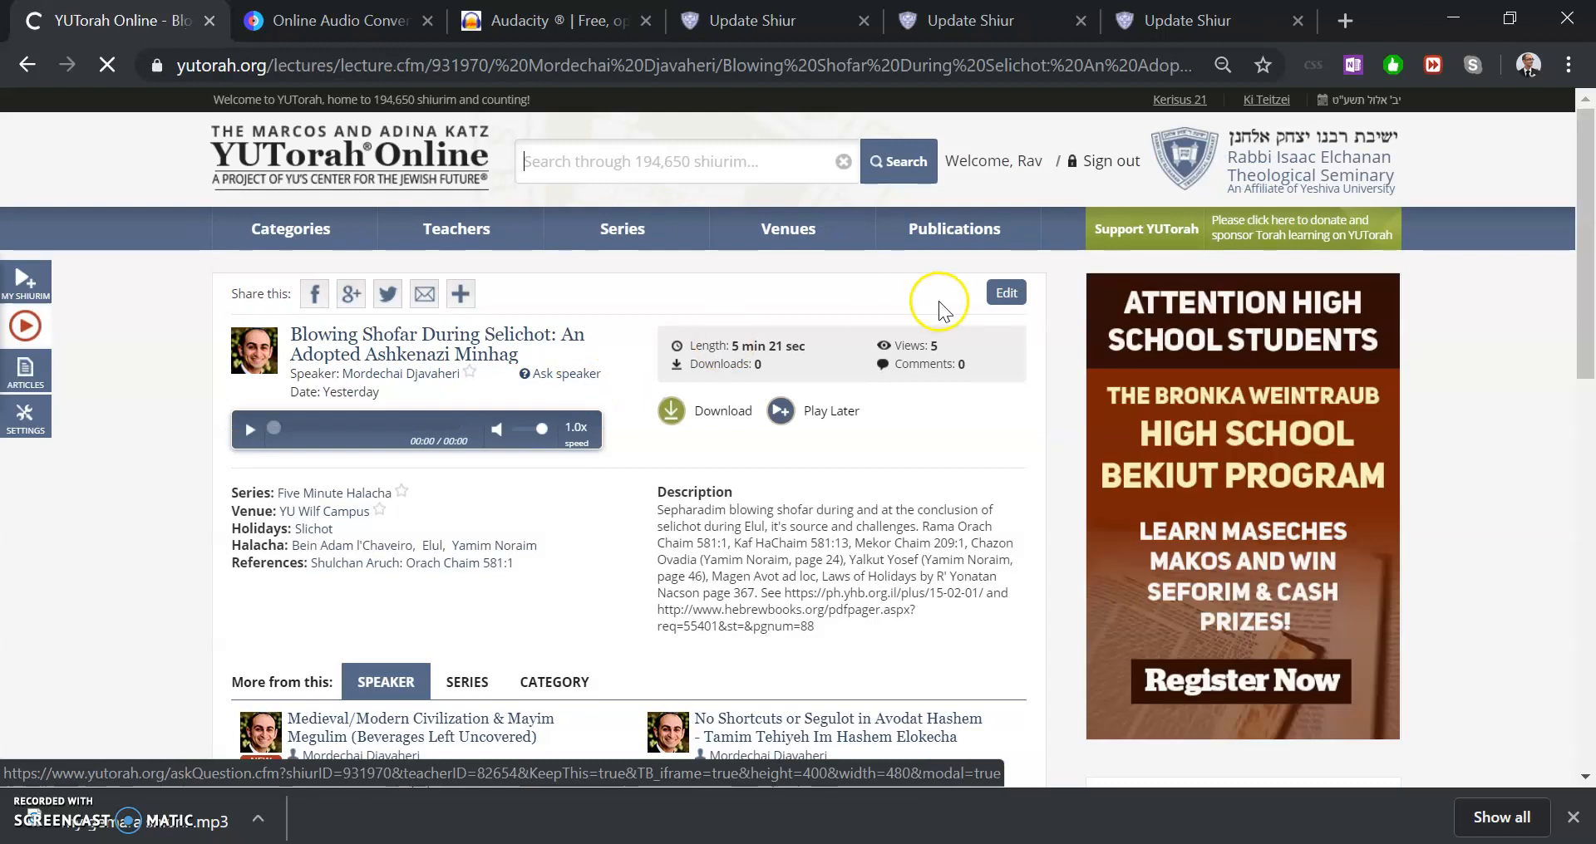
Open that shiur's edit window, review its General Info, Cataloging, Collections and Sefer & Sources sections, then close it
{"action": "left_click", "coordinate": [1000, 288]}
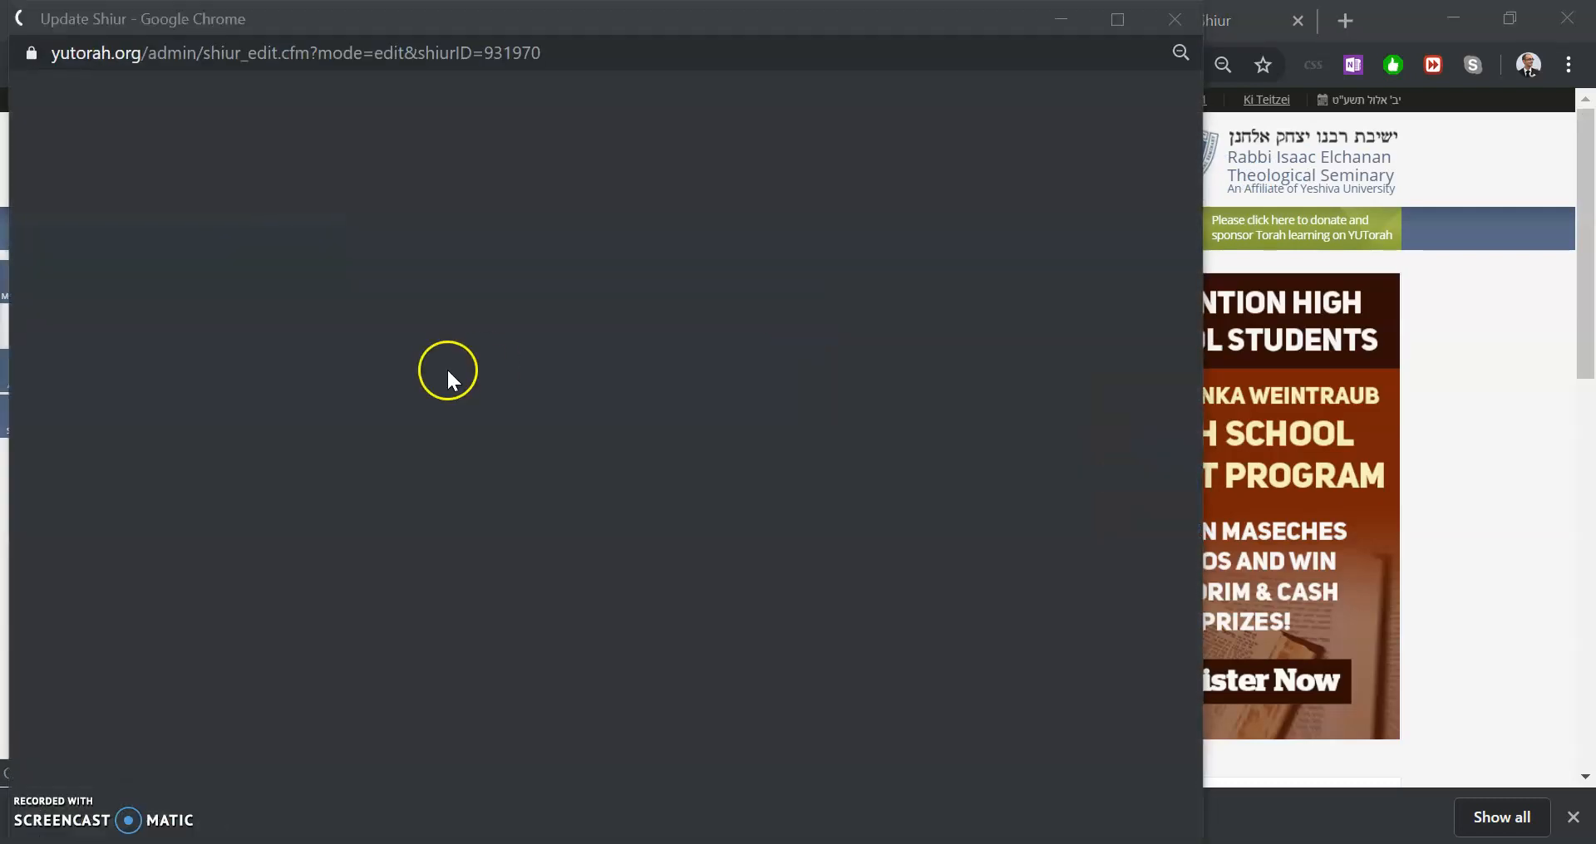
{"action": "key", "text": "alt+Tab"}
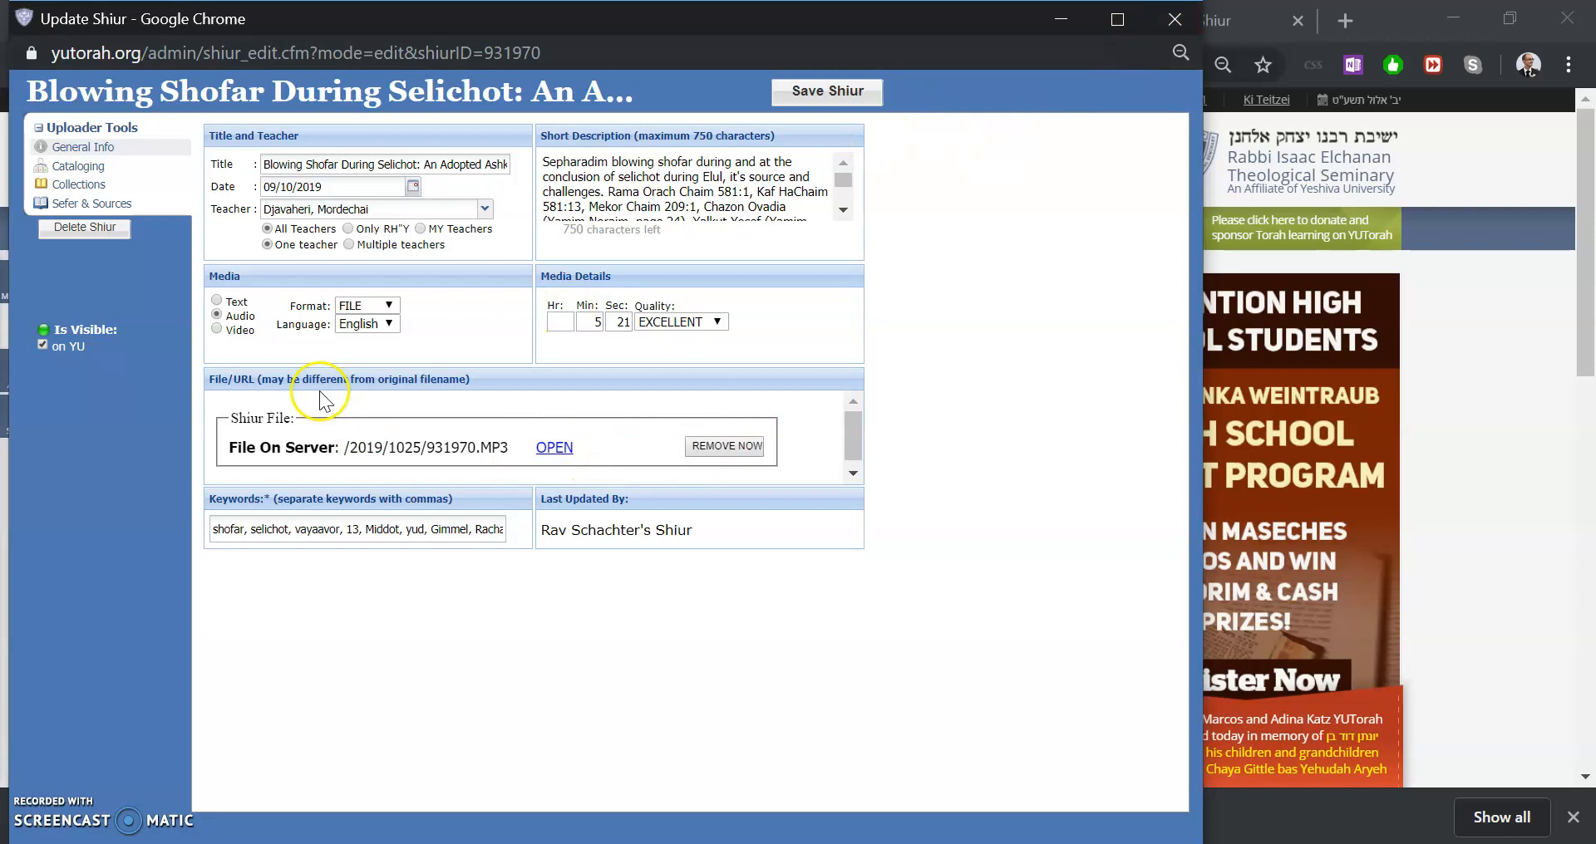
{"action": "left_click", "coordinate": [95, 188]}
{"action": "left_click", "coordinate": [79, 166]}
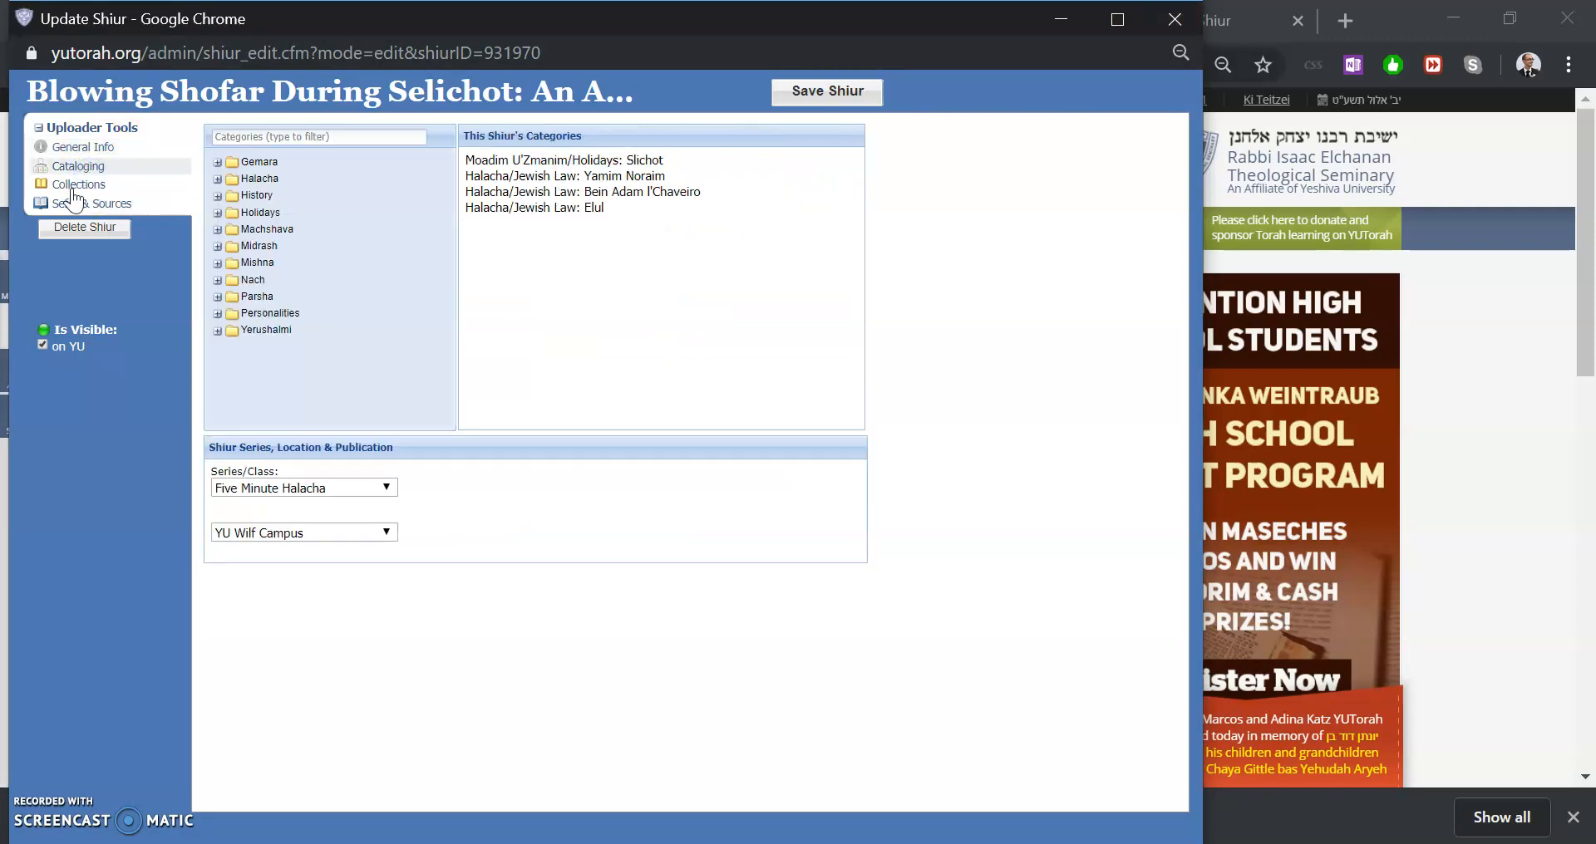
{"action": "left_click", "coordinate": [74, 186]}
{"action": "left_click", "coordinate": [83, 206]}
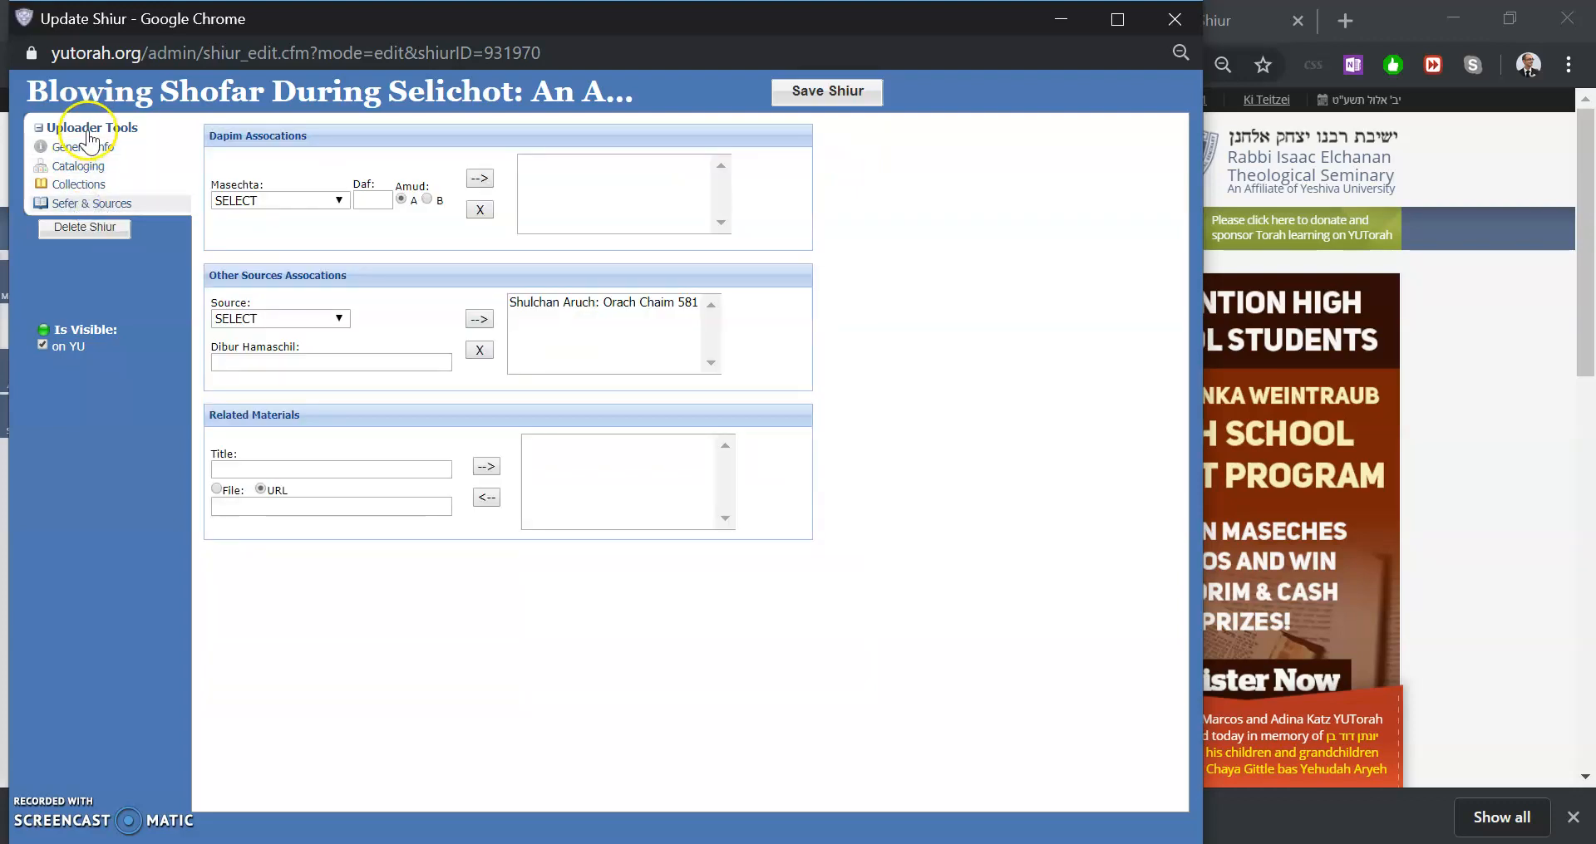
{"action": "left_click", "coordinate": [86, 147]}
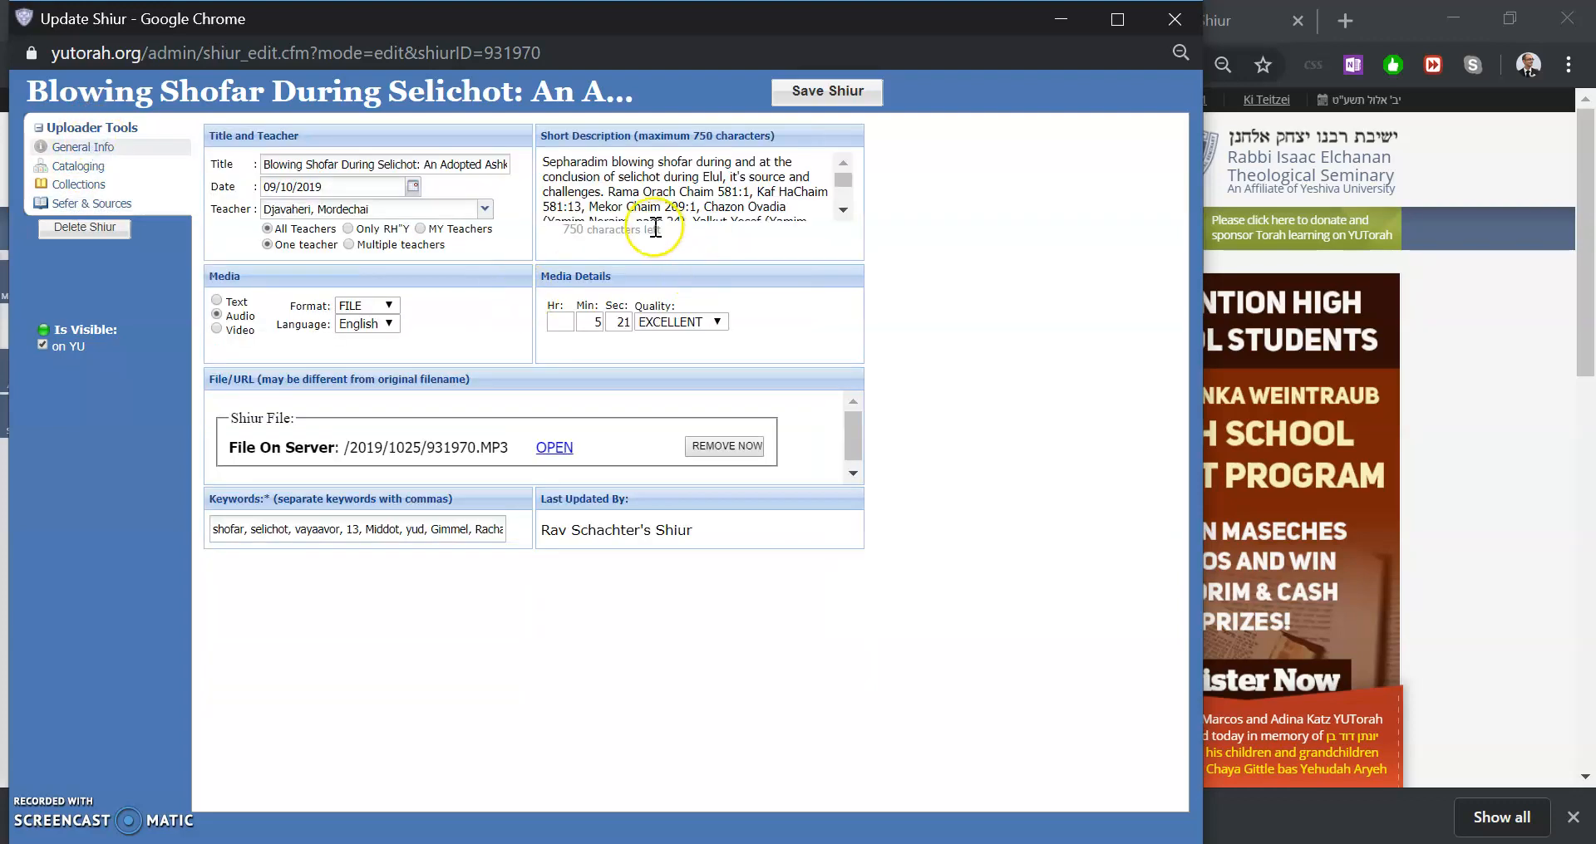
{"action": "left_click", "coordinate": [1173, 19]}
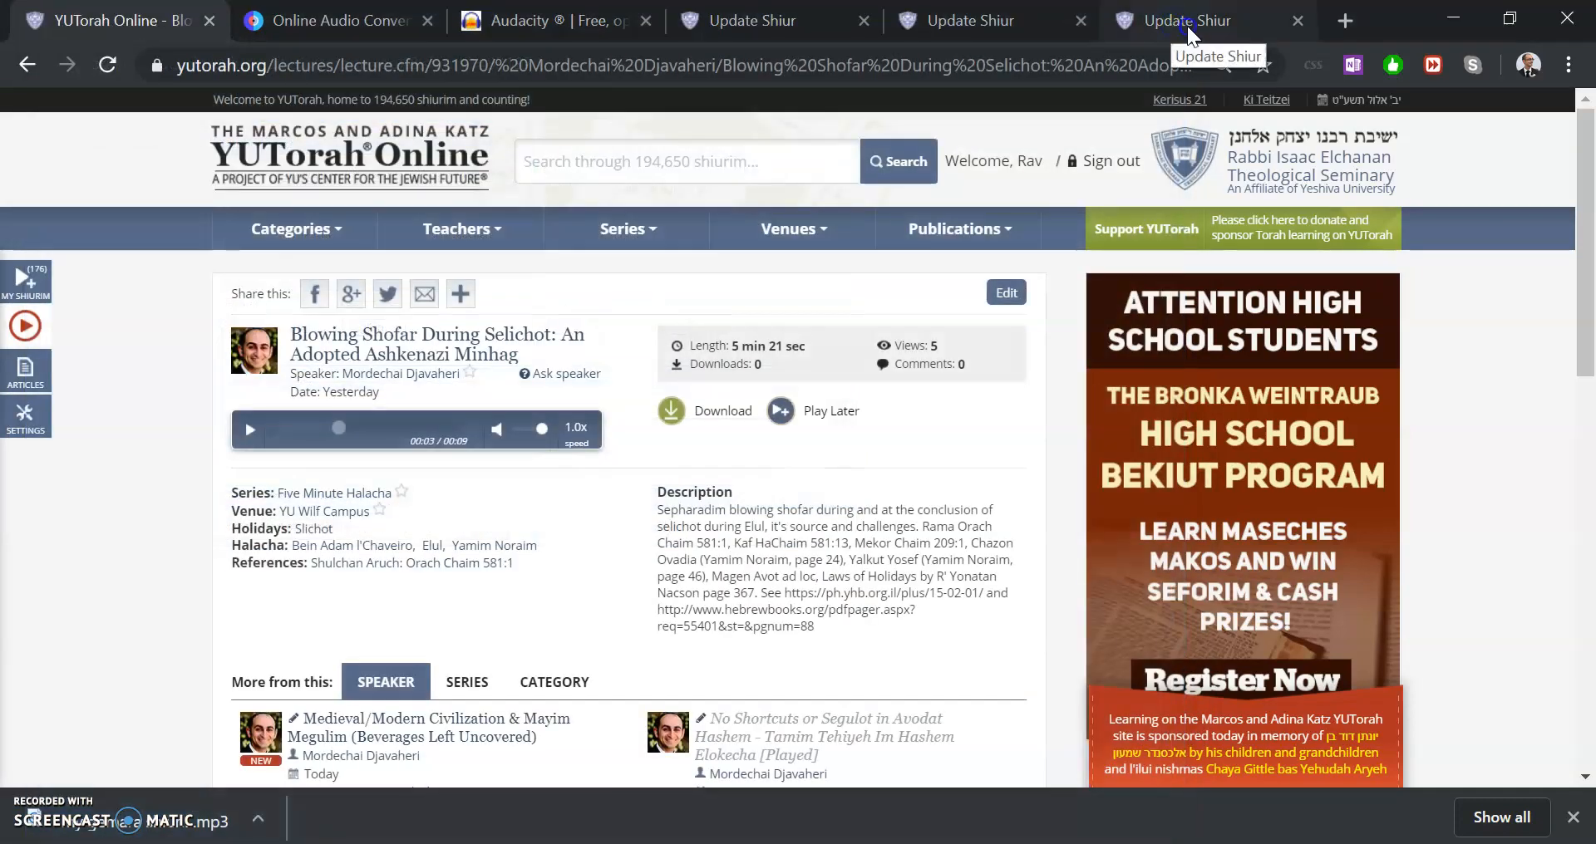
Switch across the open tabs to the Online Audio Converter tab
{"action": "left_click", "coordinate": [1186, 25]}
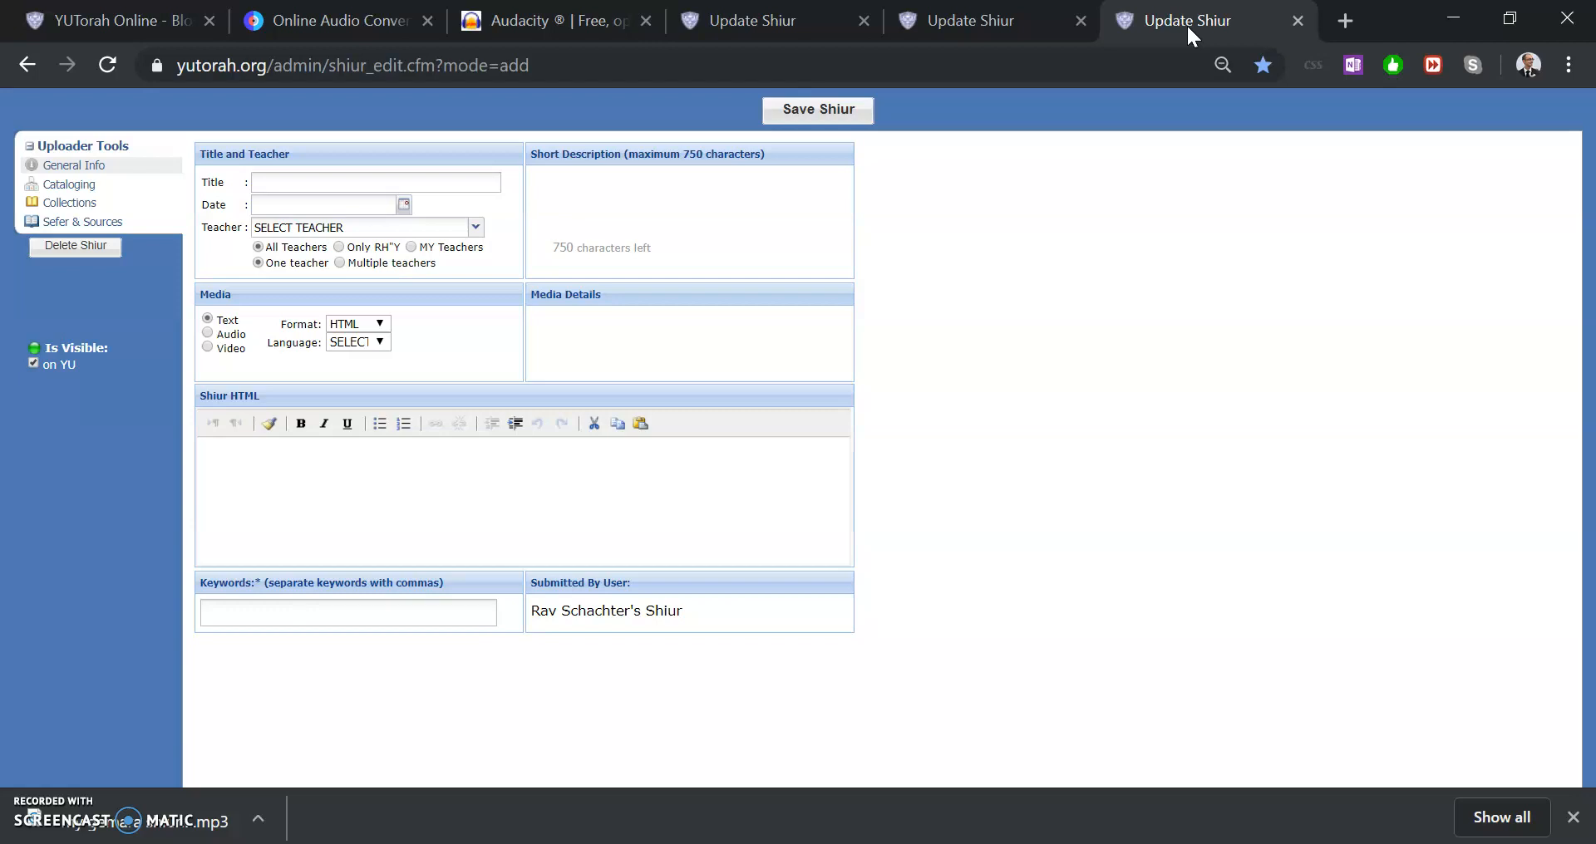
{"action": "left_click", "coordinate": [116, 17]}
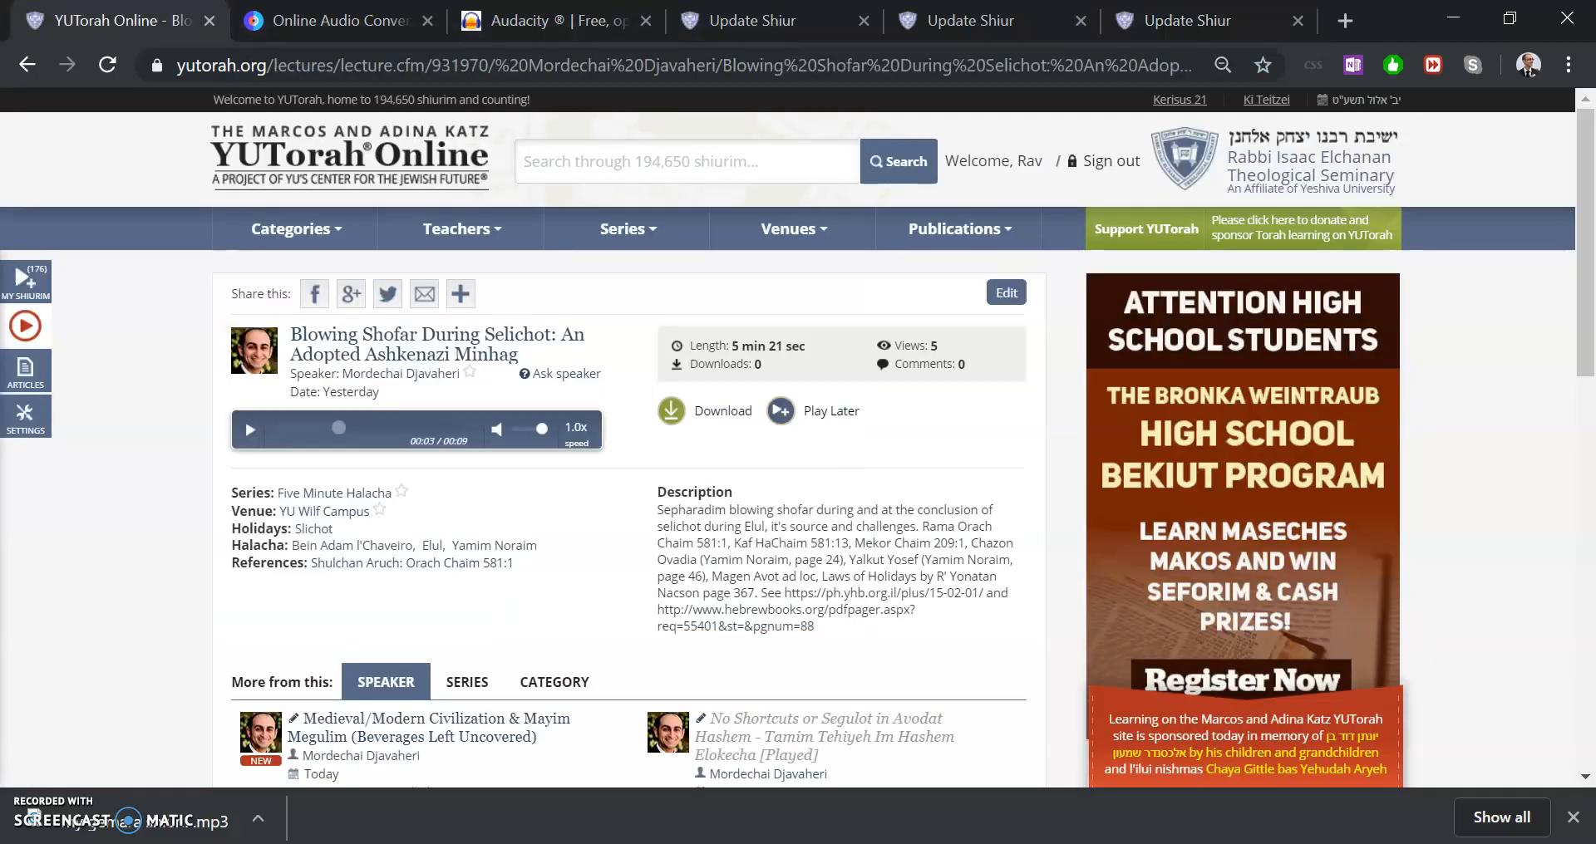
{"action": "left_click", "coordinate": [304, 11]}
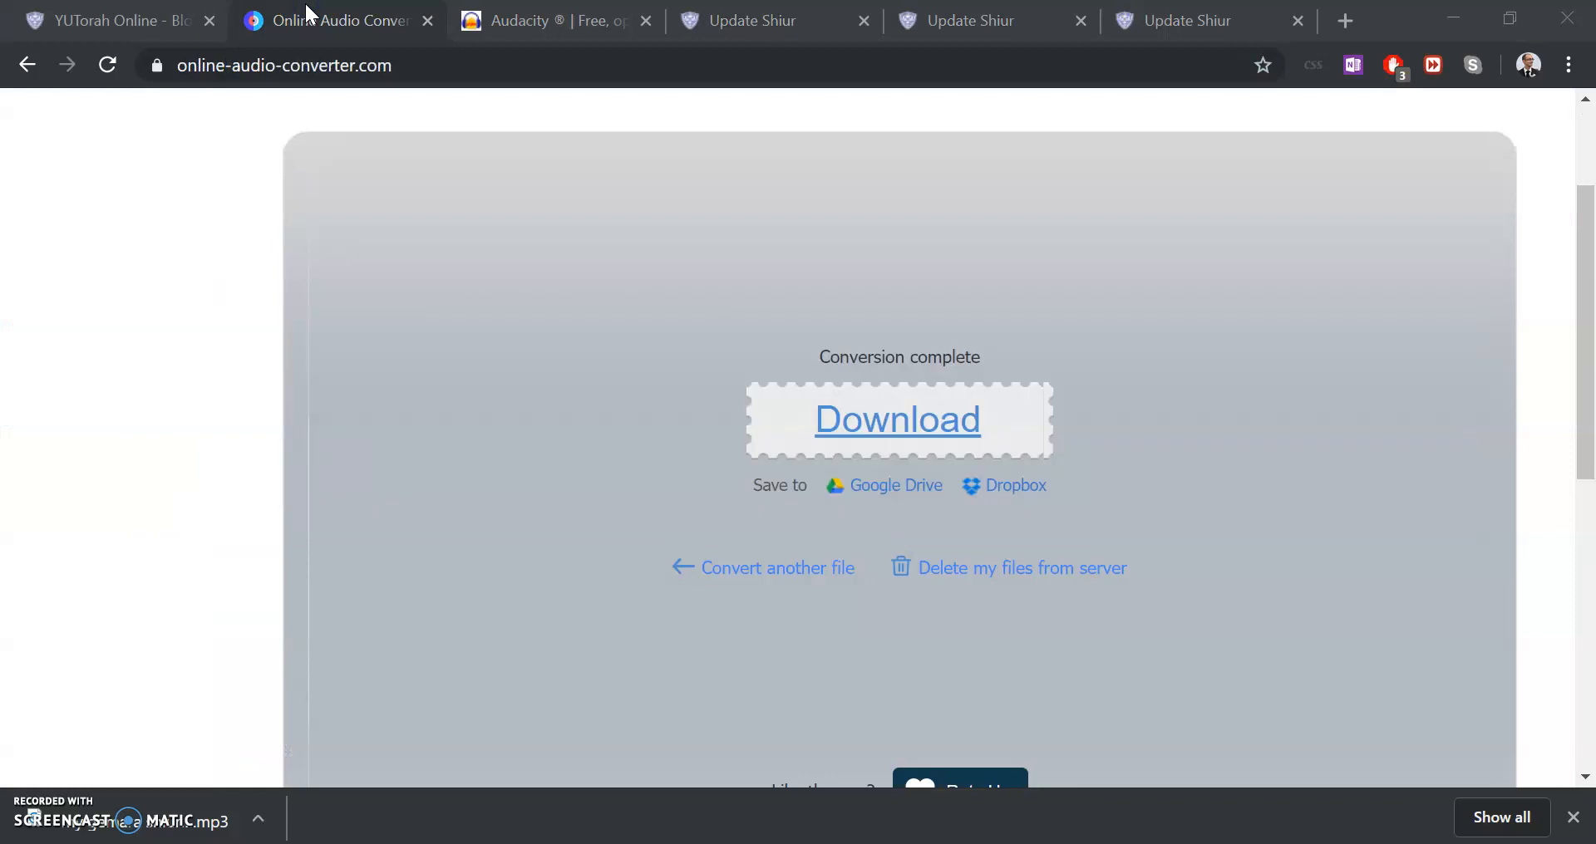